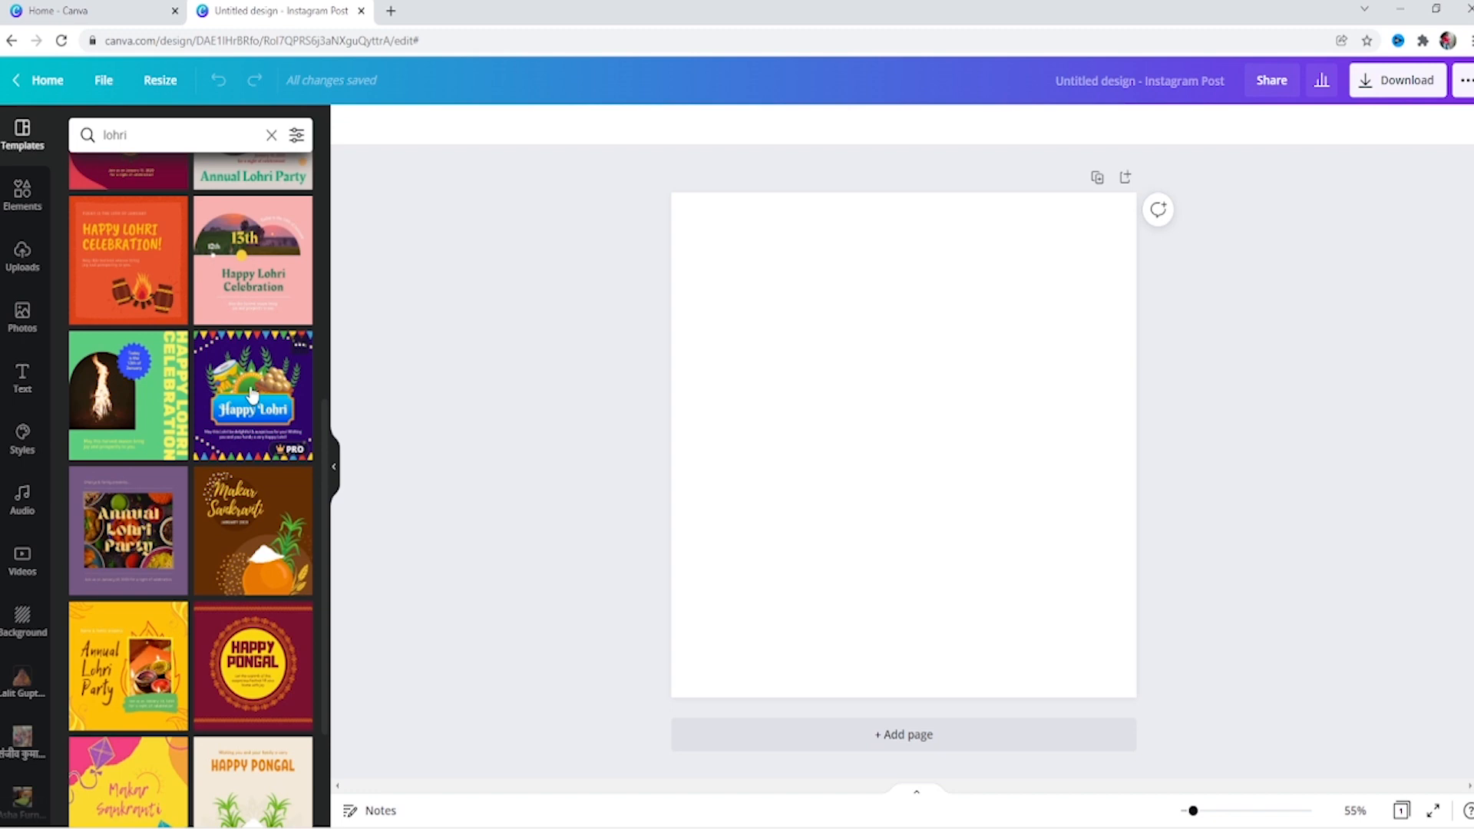
- Apply the purple Happy Lohri template to the blank page and nudge its greeting message slightly to the right
{"action": "left_click", "coordinate": [253, 393]}
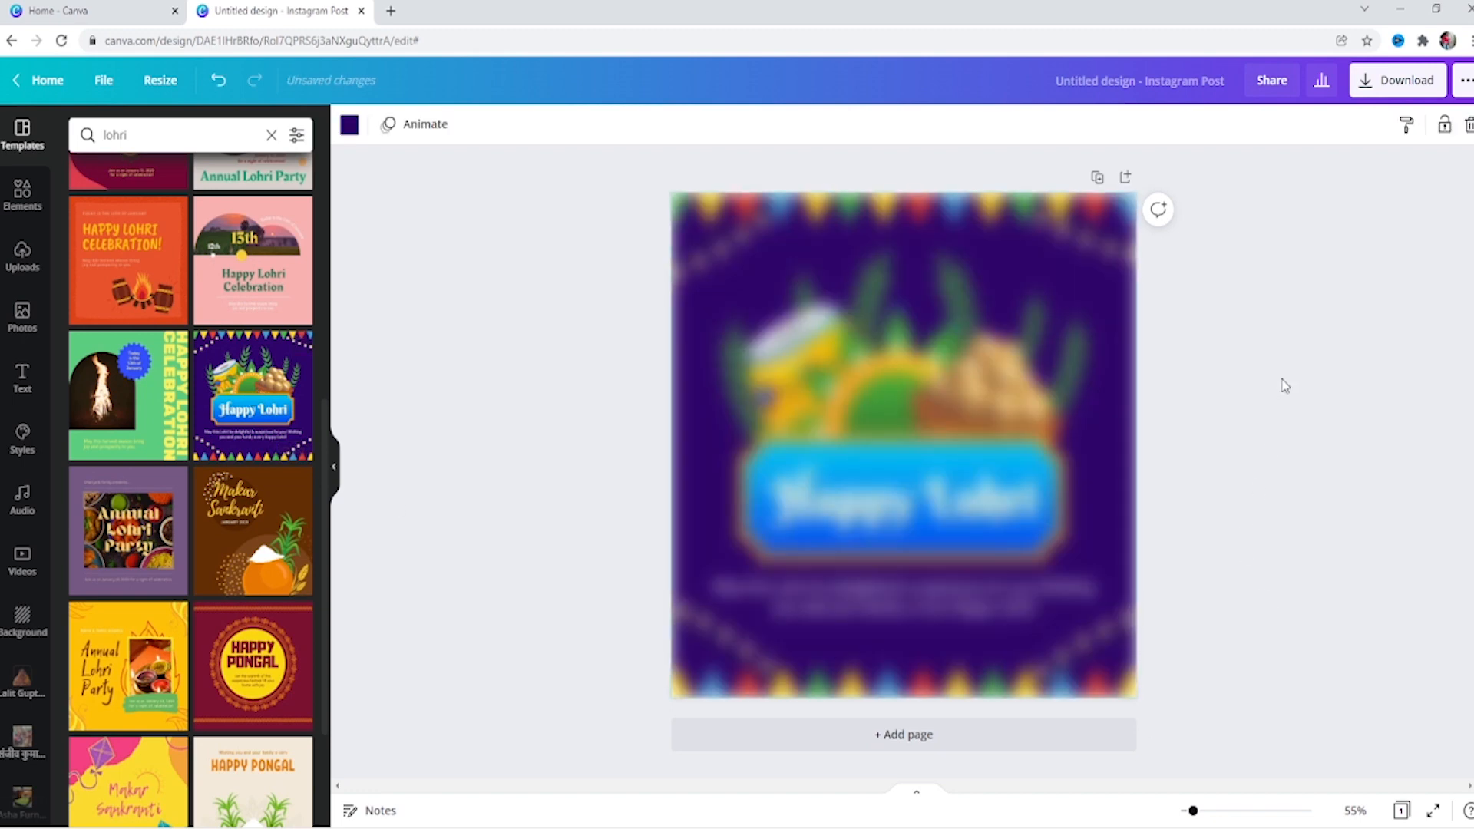
{"action": "left_click", "coordinate": [926, 609]}
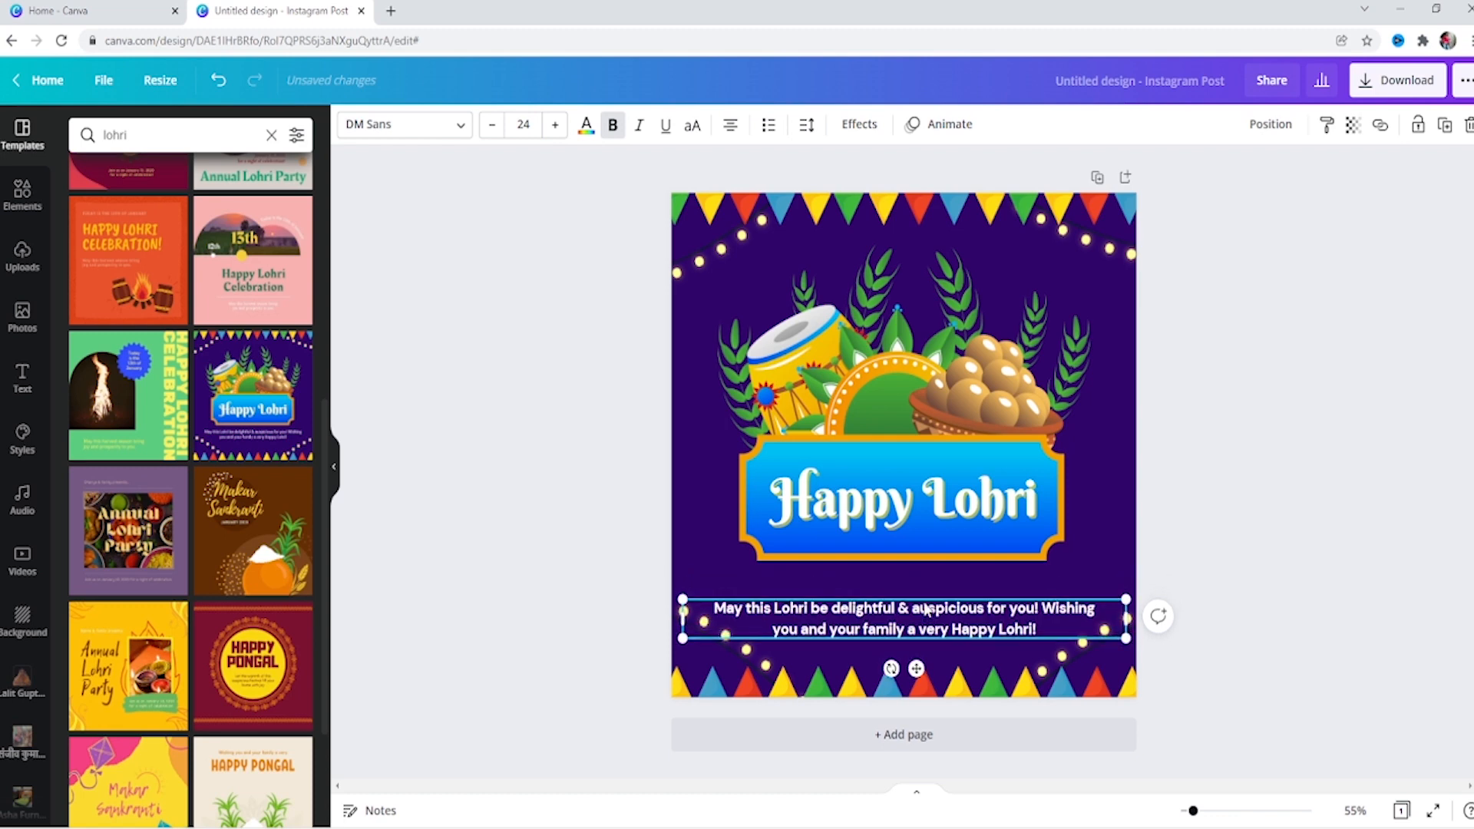
{"action": "key", "text": "Right"}
{"action": "key", "text": "Right"}
{"action": "key", "text": "Right"}
{"action": "key", "text": "Right"}
{"action": "key", "text": "Right"}
{"action": "key", "text": "Right"}
{"action": "key", "text": "Right"}
{"action": "key", "text": "Right"}
{"action": "key", "text": "Right"}
{"action": "left_click", "coordinate": [913, 397]}
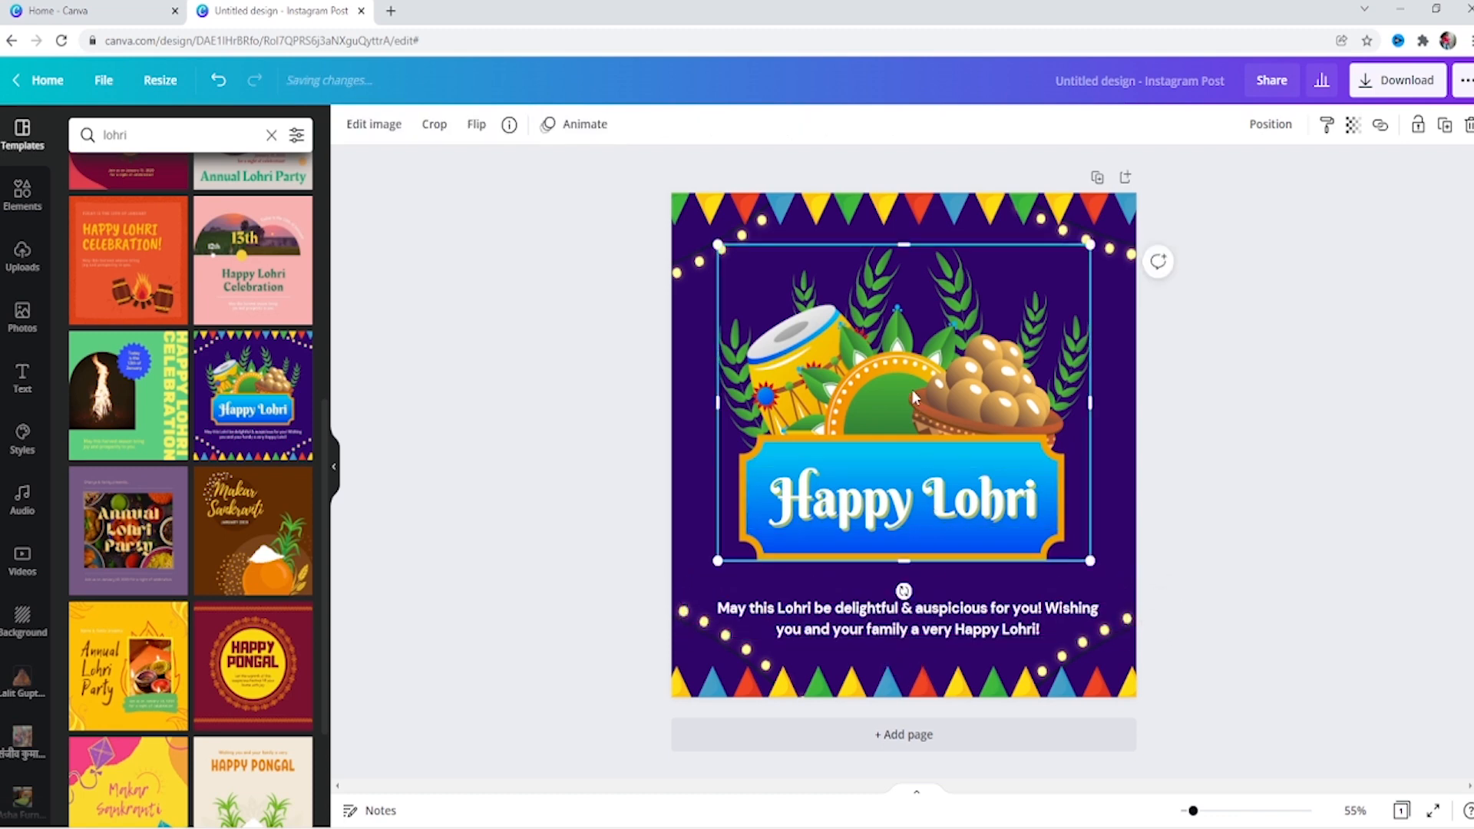
{"action": "key", "text": "Delete"}
{"action": "left_click", "coordinate": [924, 513]}
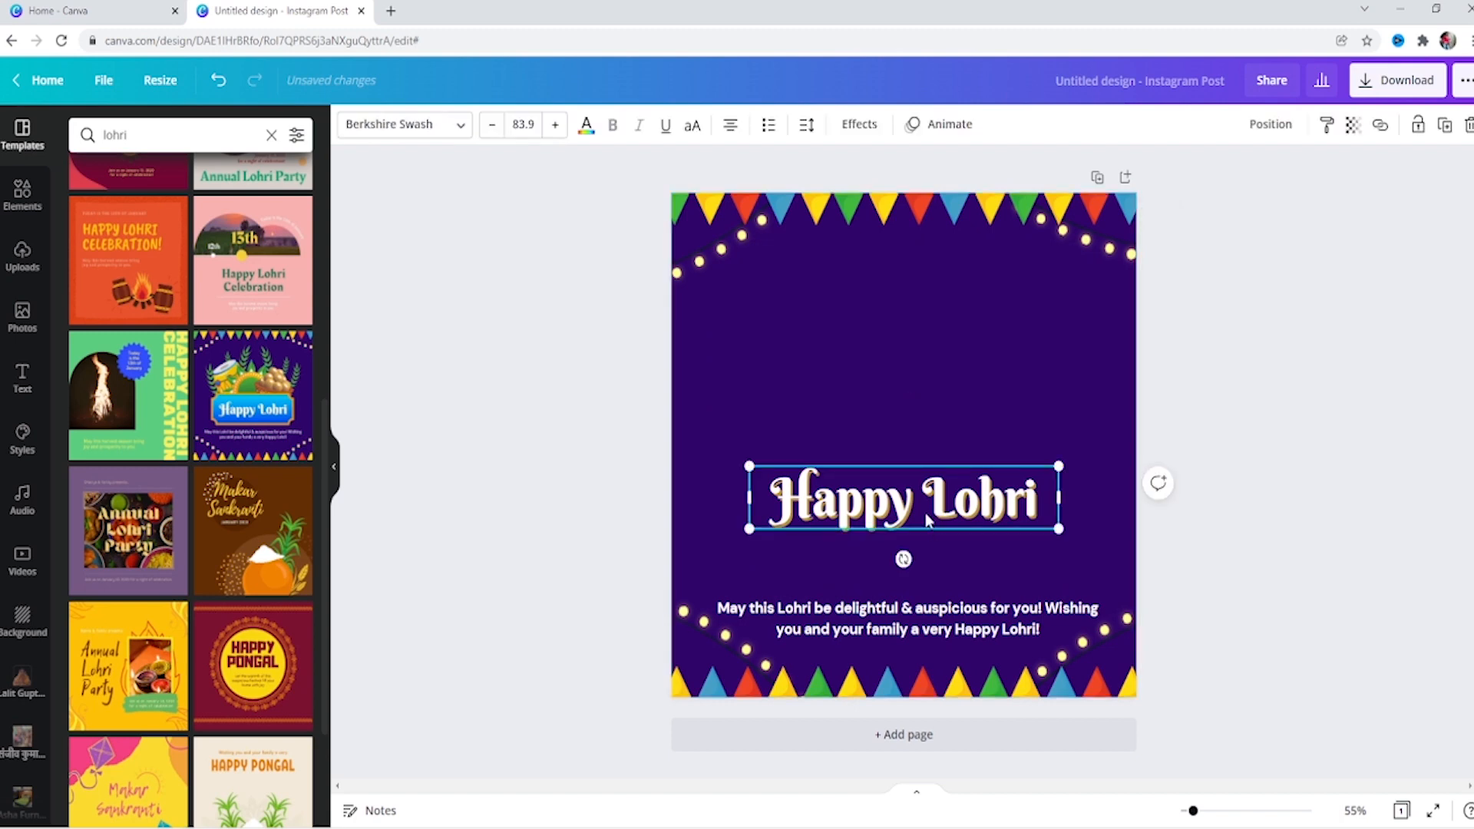
{"action": "key", "text": "ctrl+z"}
{"action": "key", "text": "ctrl+z"}
{"action": "right_click", "coordinate": [897, 400]}
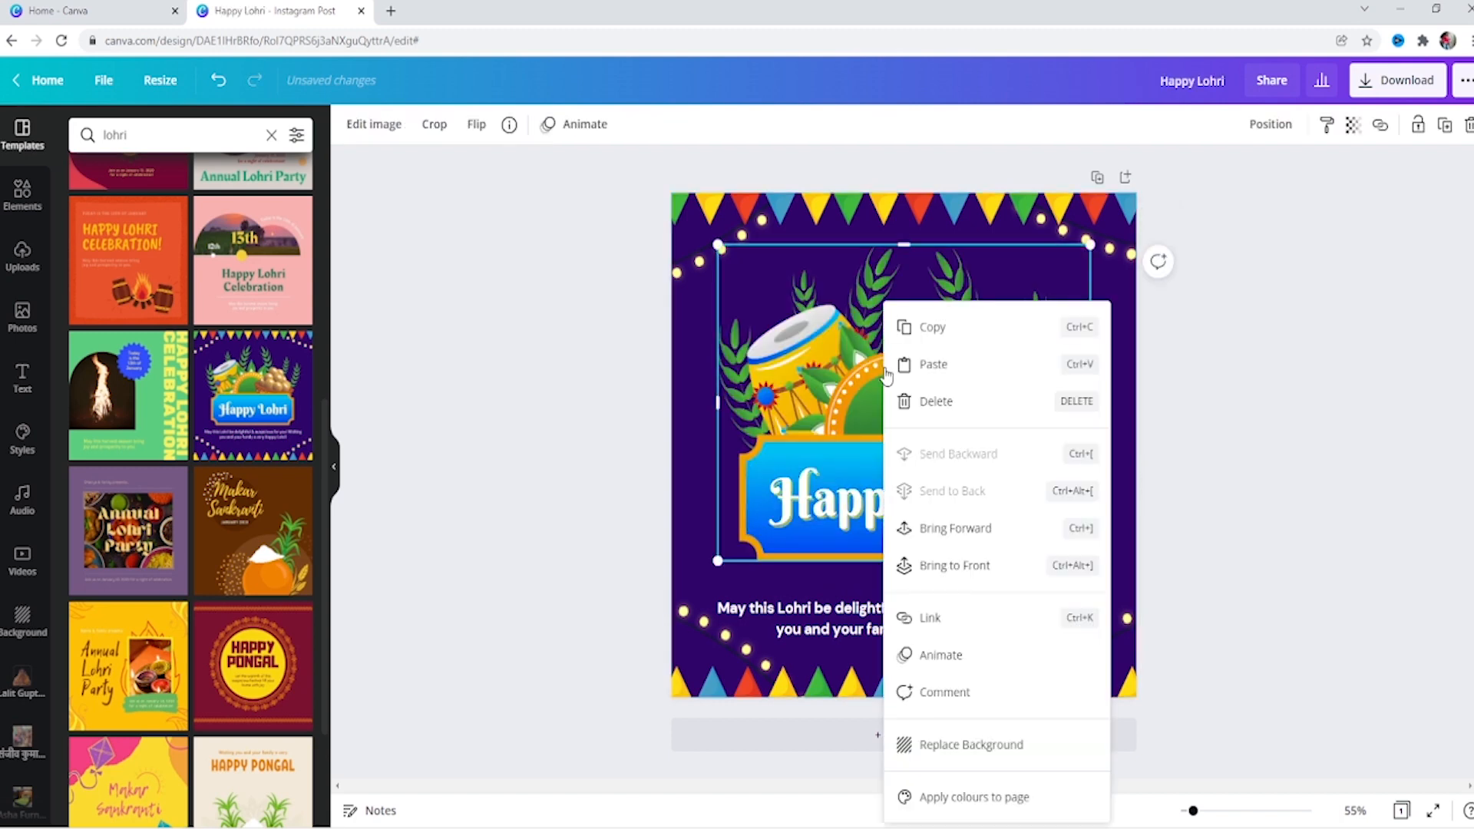
{"action": "left_click", "coordinate": [620, 329]}
- Crop the drum and plants off the main illustration so that only its blue banner remains
{"action": "left_click", "coordinate": [781, 298]}
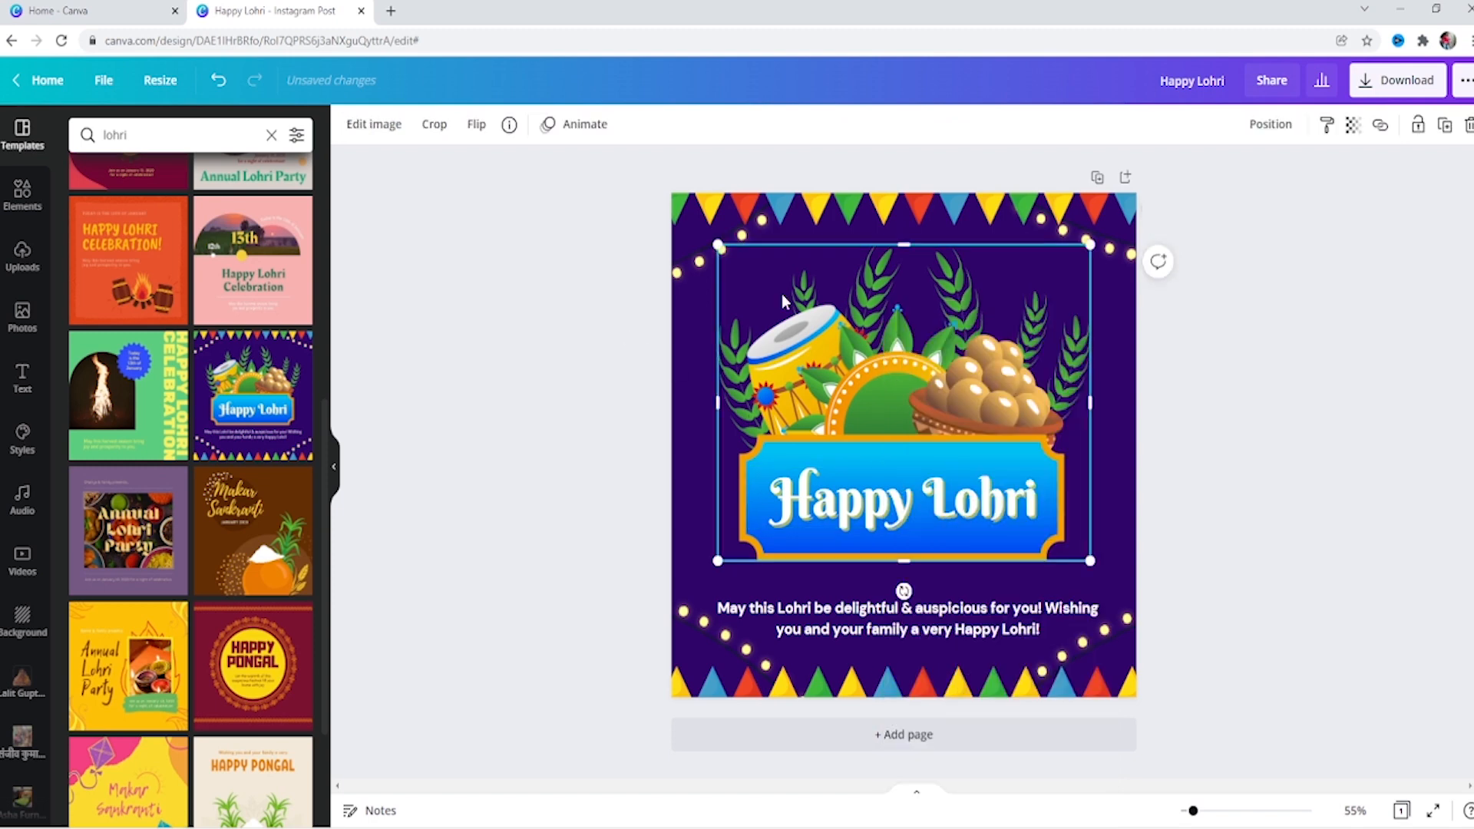
{"action": "left_click", "coordinate": [435, 124]}
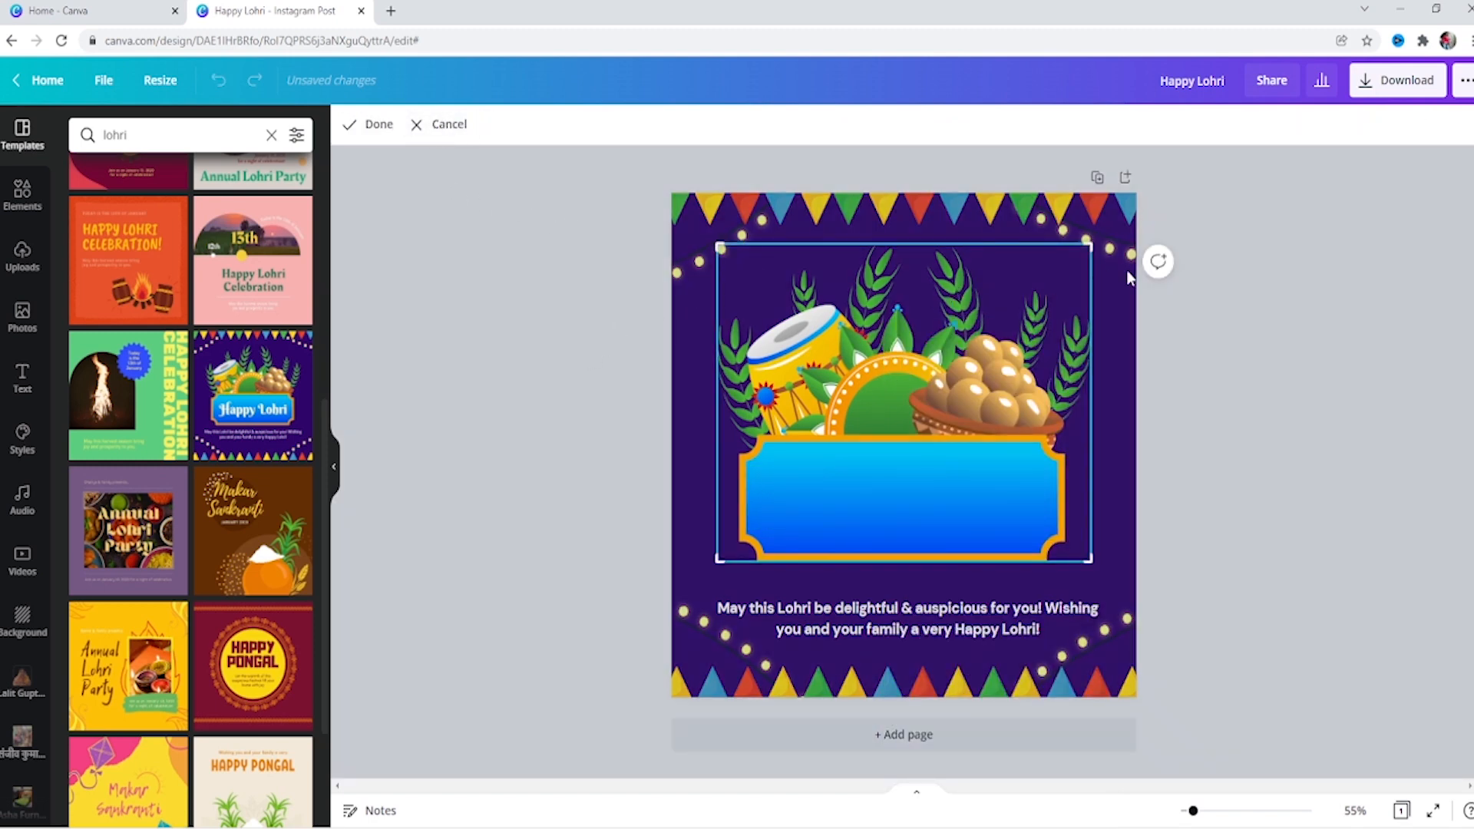
{"action": "left_click_drag", "start_coordinate": [1094, 240], "coordinate": [1124, 436]}
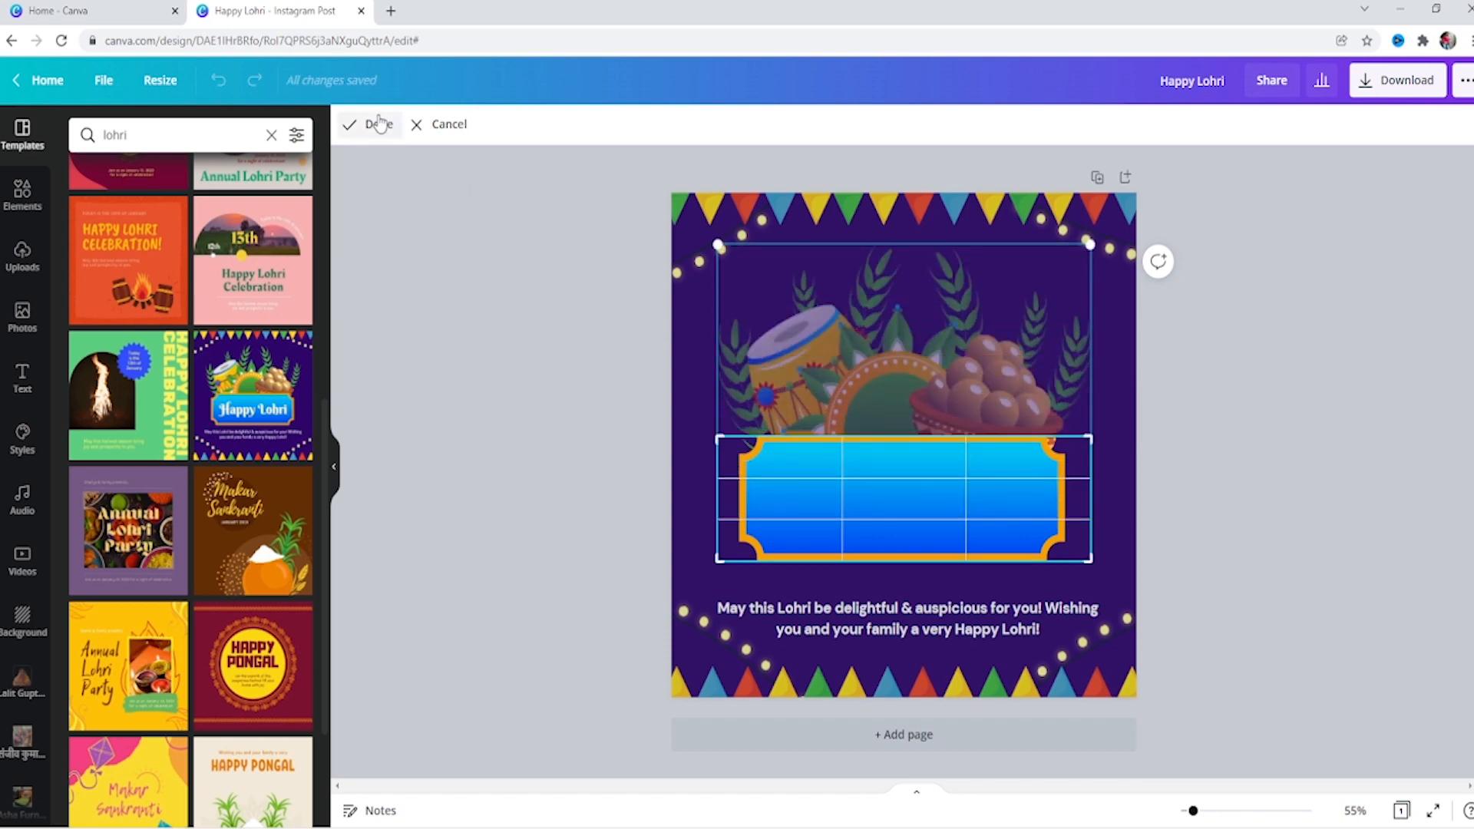
{"action": "left_click", "coordinate": [376, 125]}
{"action": "left_click", "coordinate": [1216, 368]}
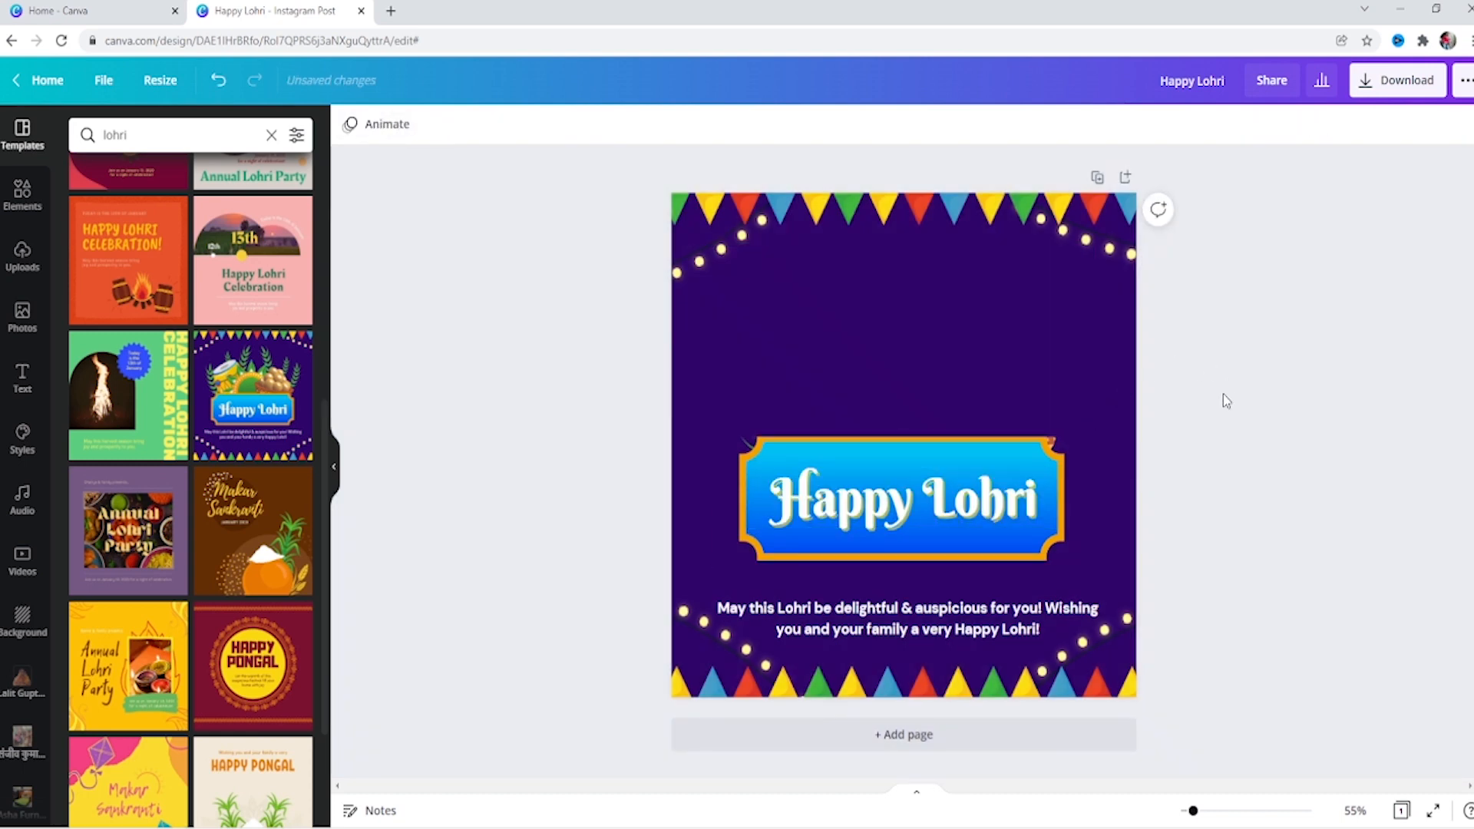
- Delete the Happy Lohri heading and move the blue banner down to just above the greeting message
{"action": "left_click", "coordinate": [935, 507]}
{"action": "key", "text": "Delete"}
{"action": "left_click_drag", "start_coordinate": [932, 503], "coordinate": [933, 528]}
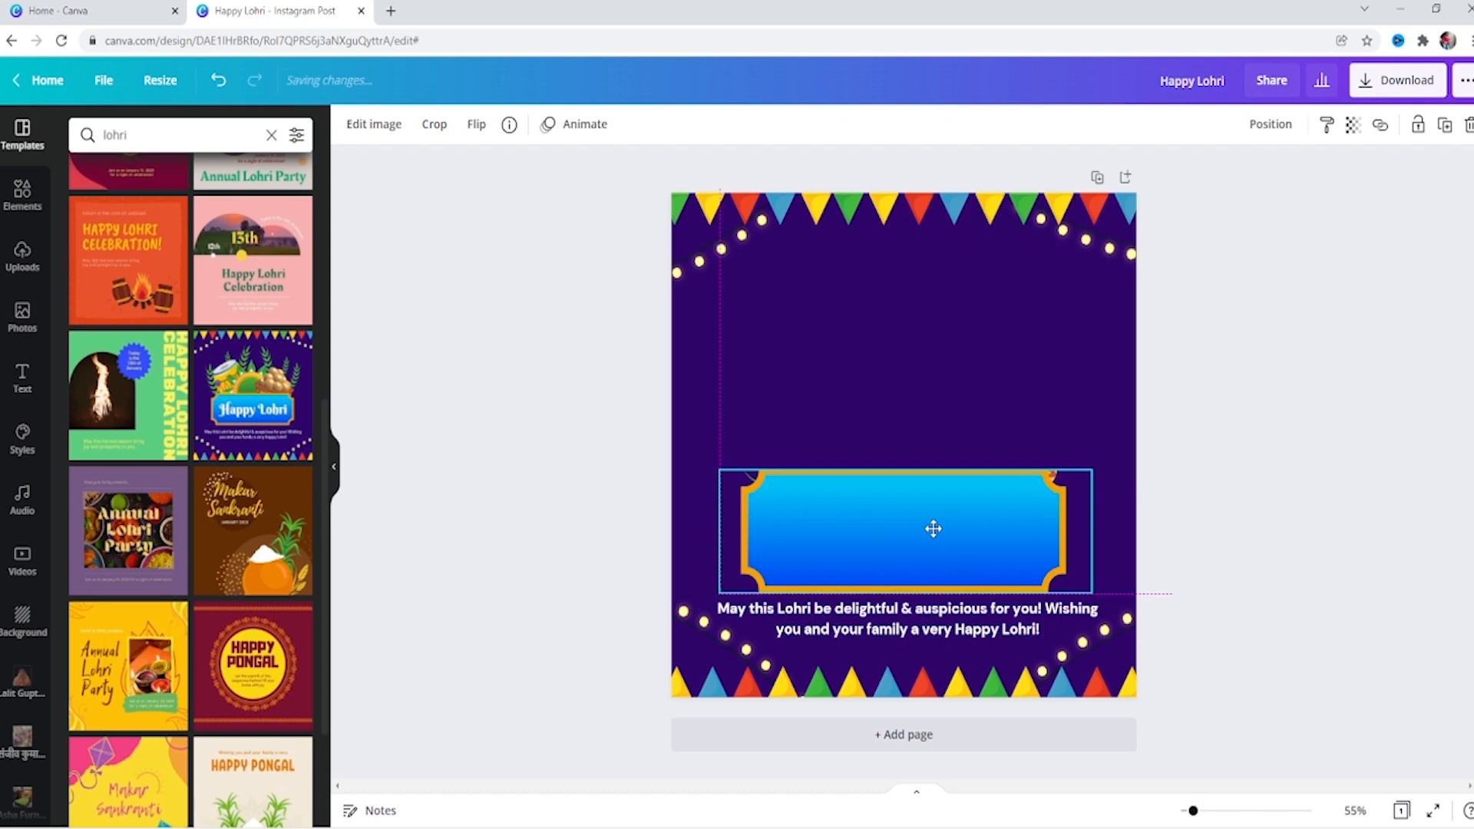
{"action": "left_click", "coordinate": [1256, 404]}
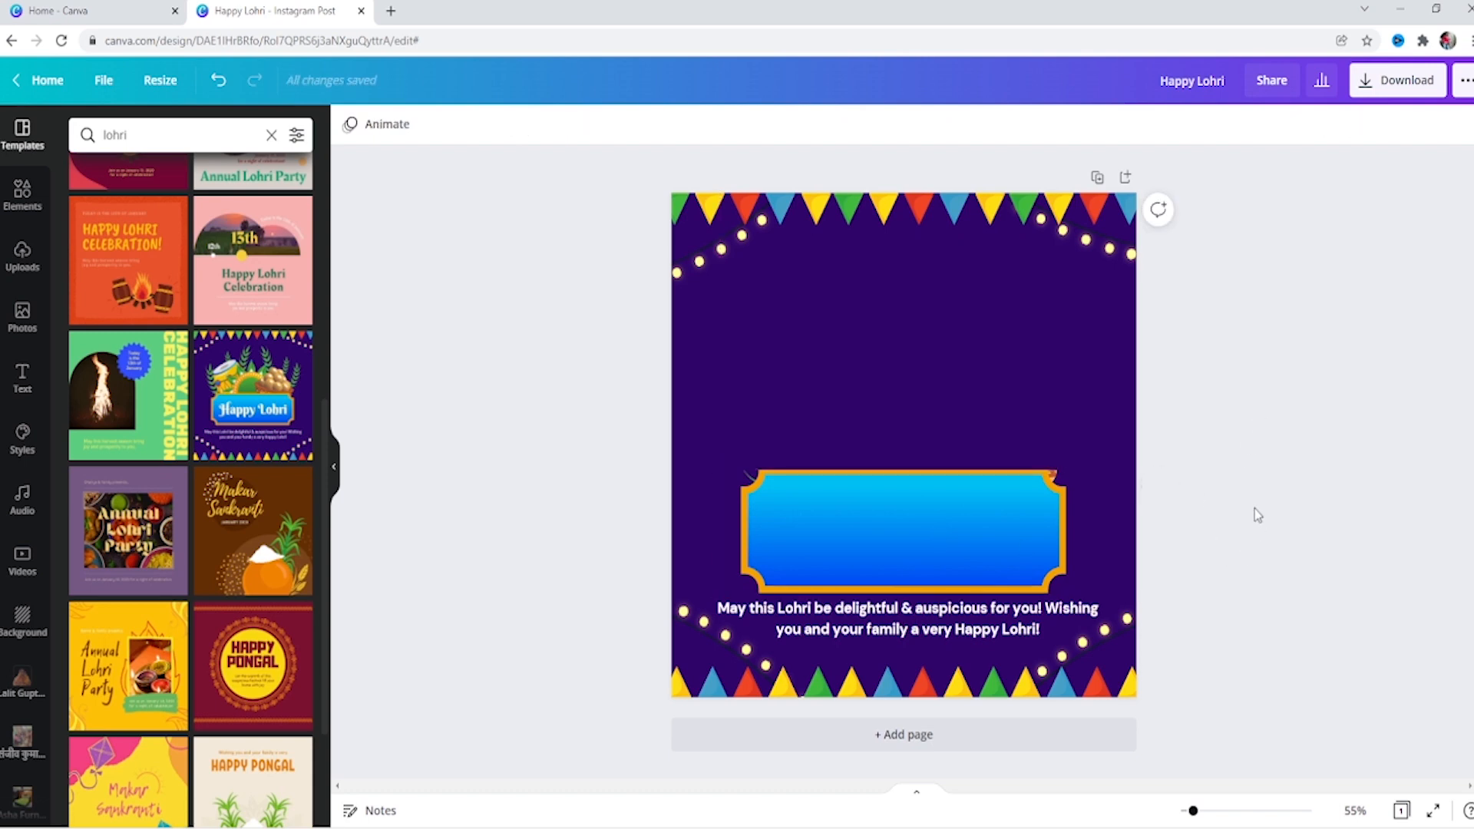
- Add a second page and apply the green Happy Lohri template with the two drums and bonfire to it
{"action": "left_click", "coordinate": [1030, 753]}
{"action": "scroll", "coordinate": [197, 635], "scroll_direction": "down", "scroll_amount": 3}
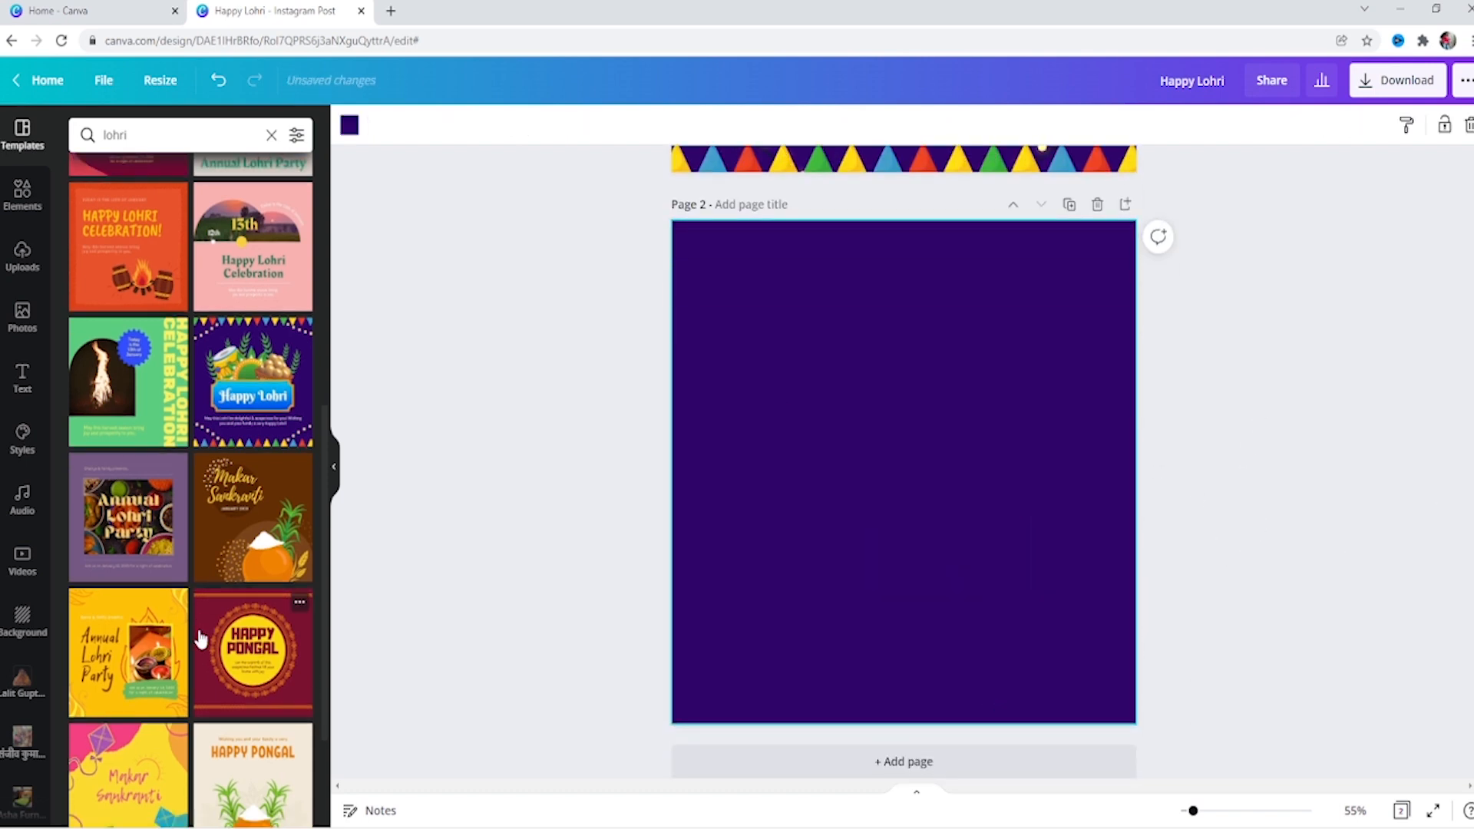
{"action": "scroll", "coordinate": [197, 635], "scroll_direction": "down", "scroll_amount": 5}
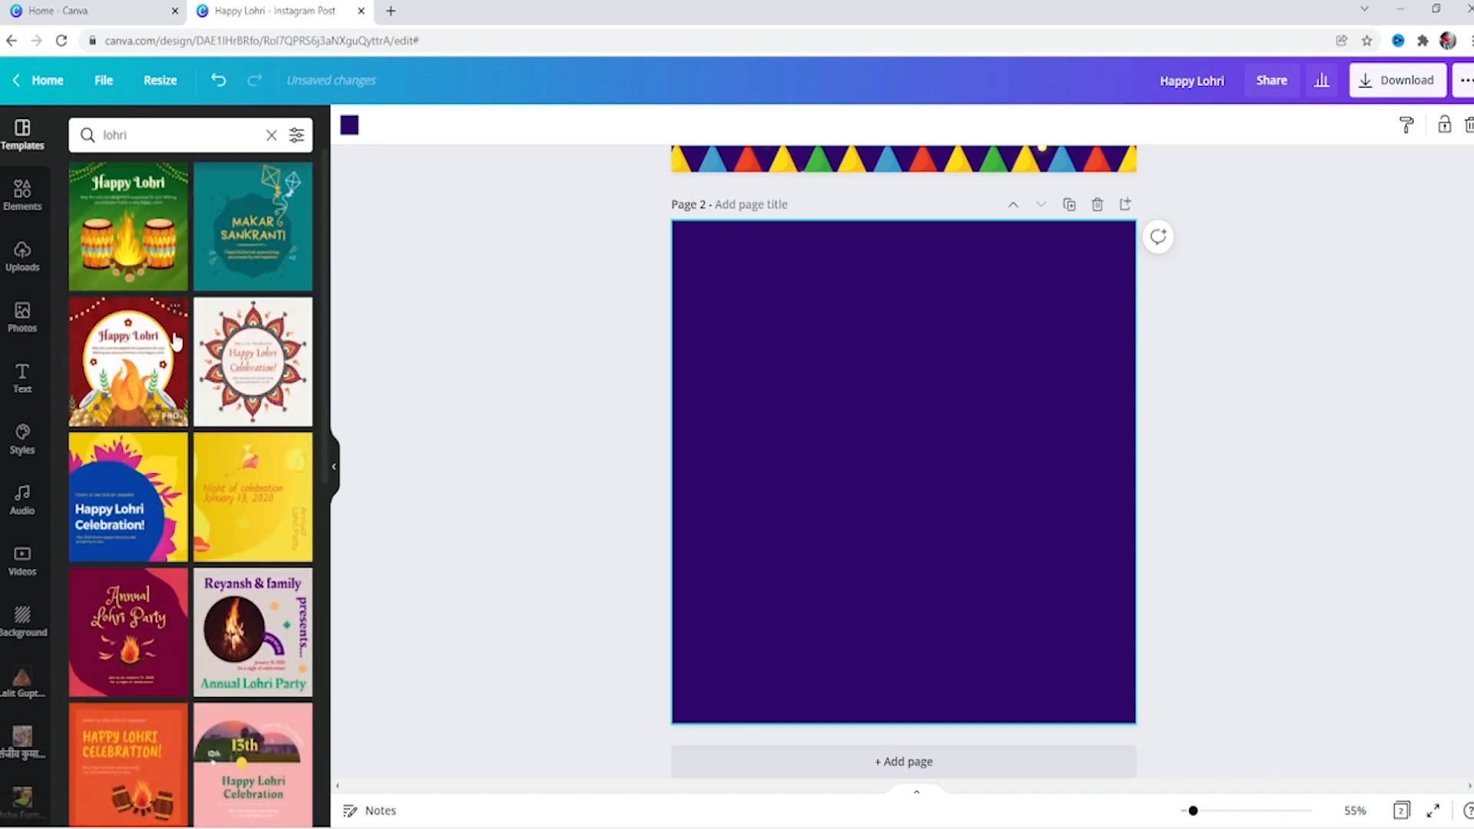
{"action": "left_click", "coordinate": [140, 239]}
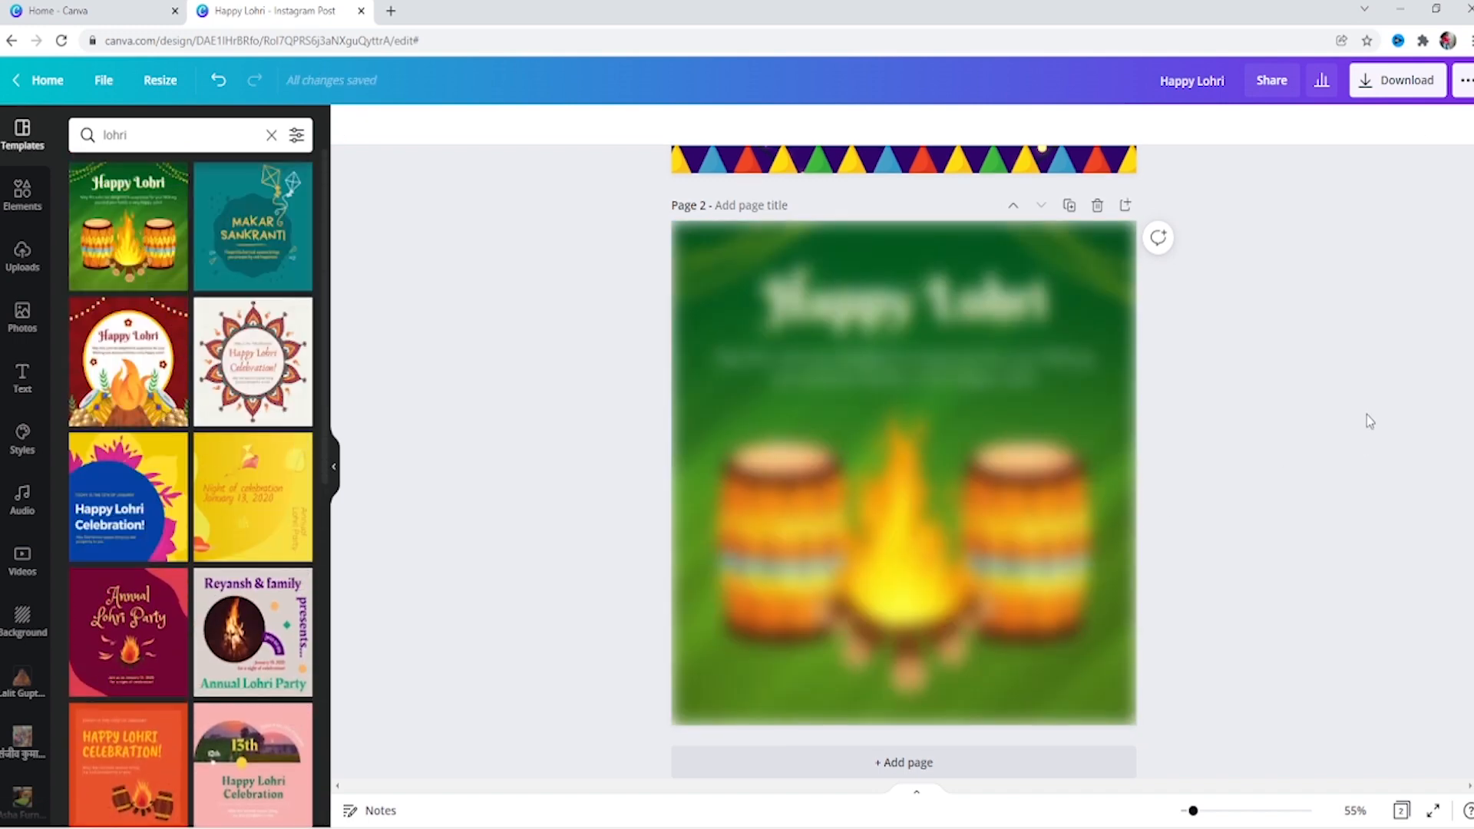
- Nudge the blue banner on page 1 slightly to the right
{"action": "scroll", "coordinate": [1367, 415], "scroll_direction": "up", "scroll_amount": 7}
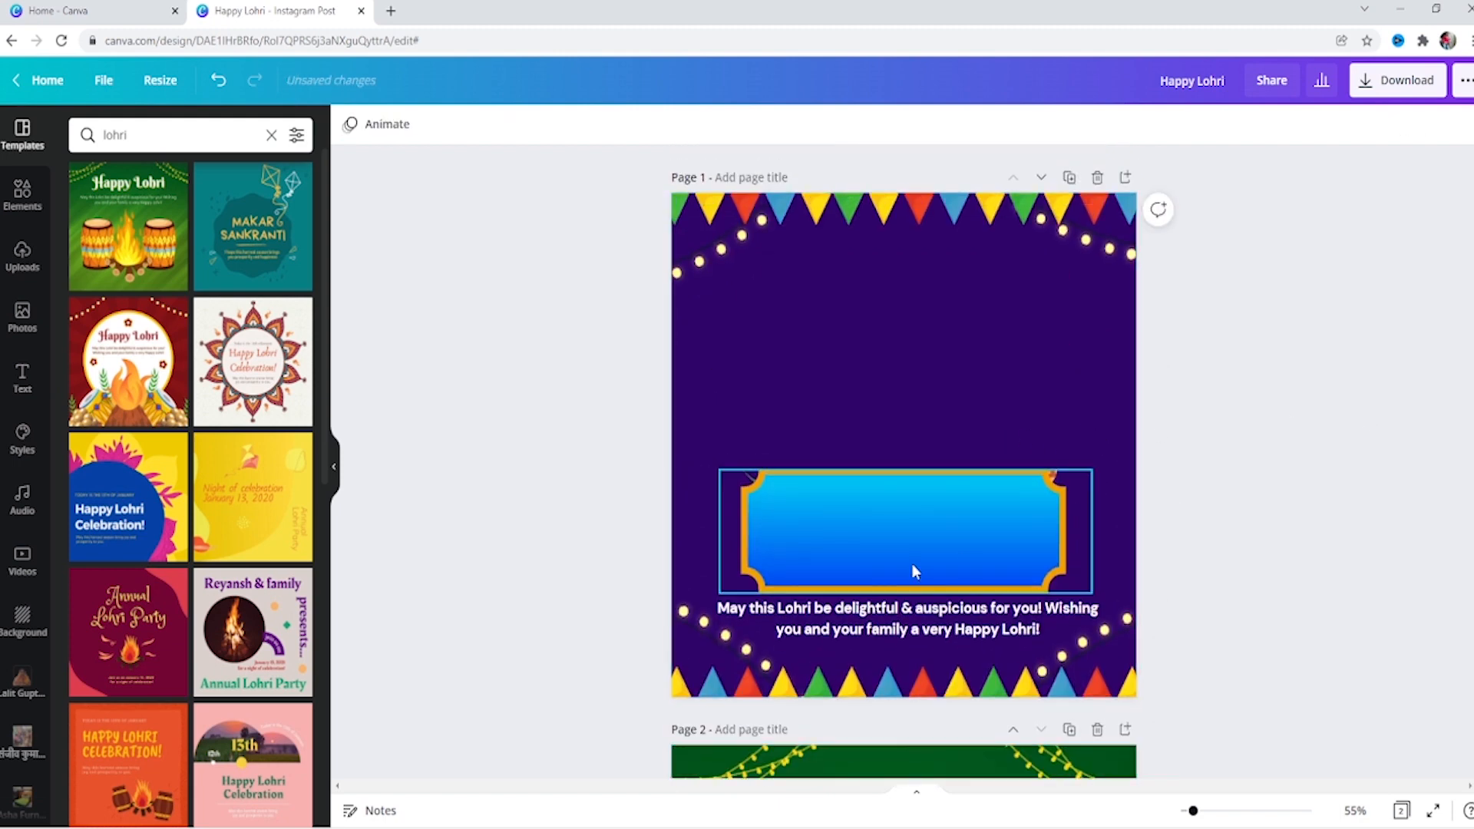
{"action": "left_click", "coordinate": [913, 566]}
{"action": "key", "text": "Right"}
{"action": "key", "text": "Right"}
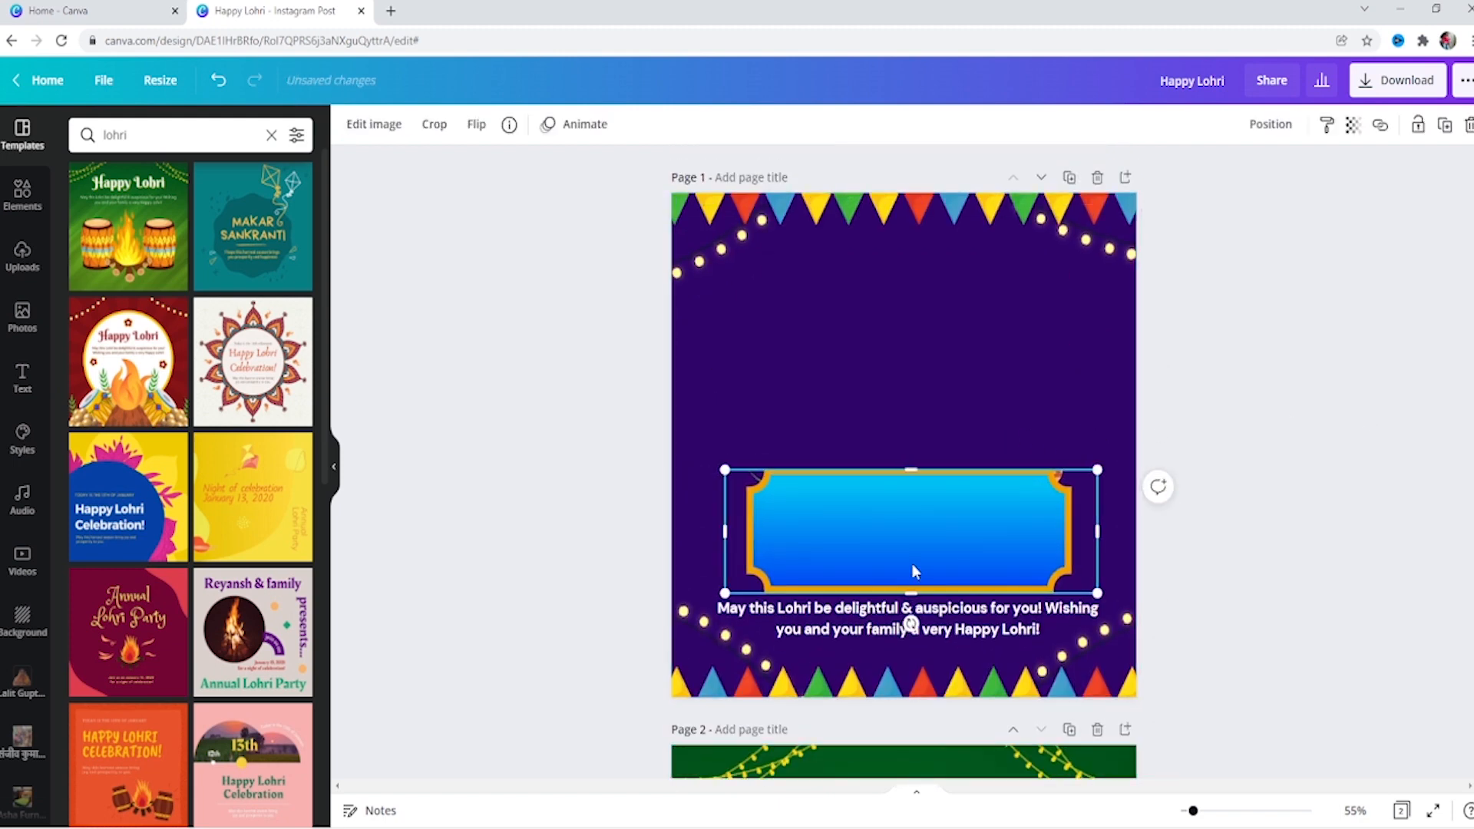
{"action": "key", "text": "Left"}
{"action": "scroll", "coordinate": [1274, 390], "scroll_direction": "down", "scroll_amount": 3}
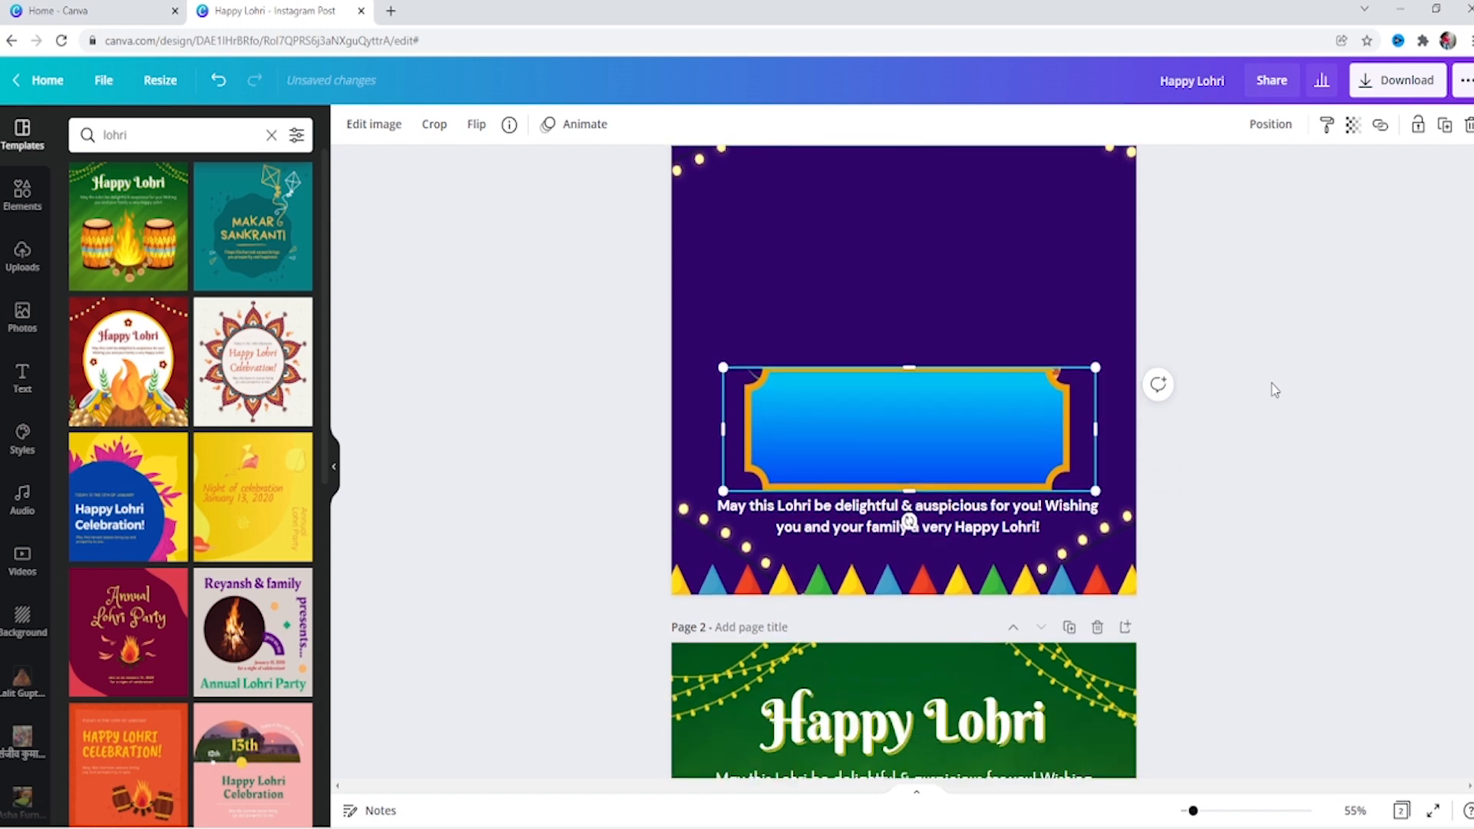
{"action": "scroll", "coordinate": [1274, 390], "scroll_direction": "down", "scroll_amount": 1}
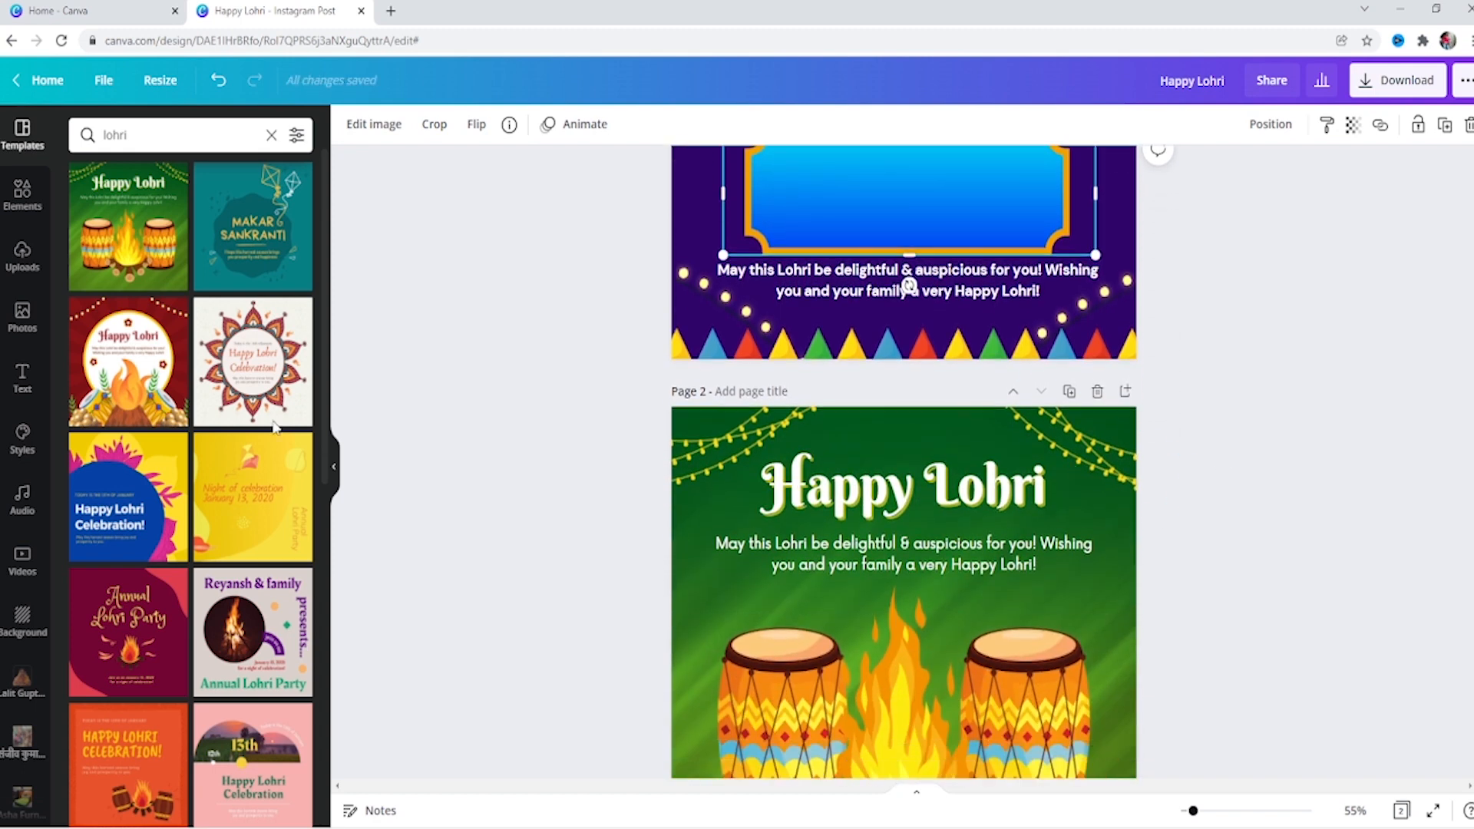
{"action": "scroll", "coordinate": [713, 562], "scroll_direction": "up", "scroll_amount": 3}
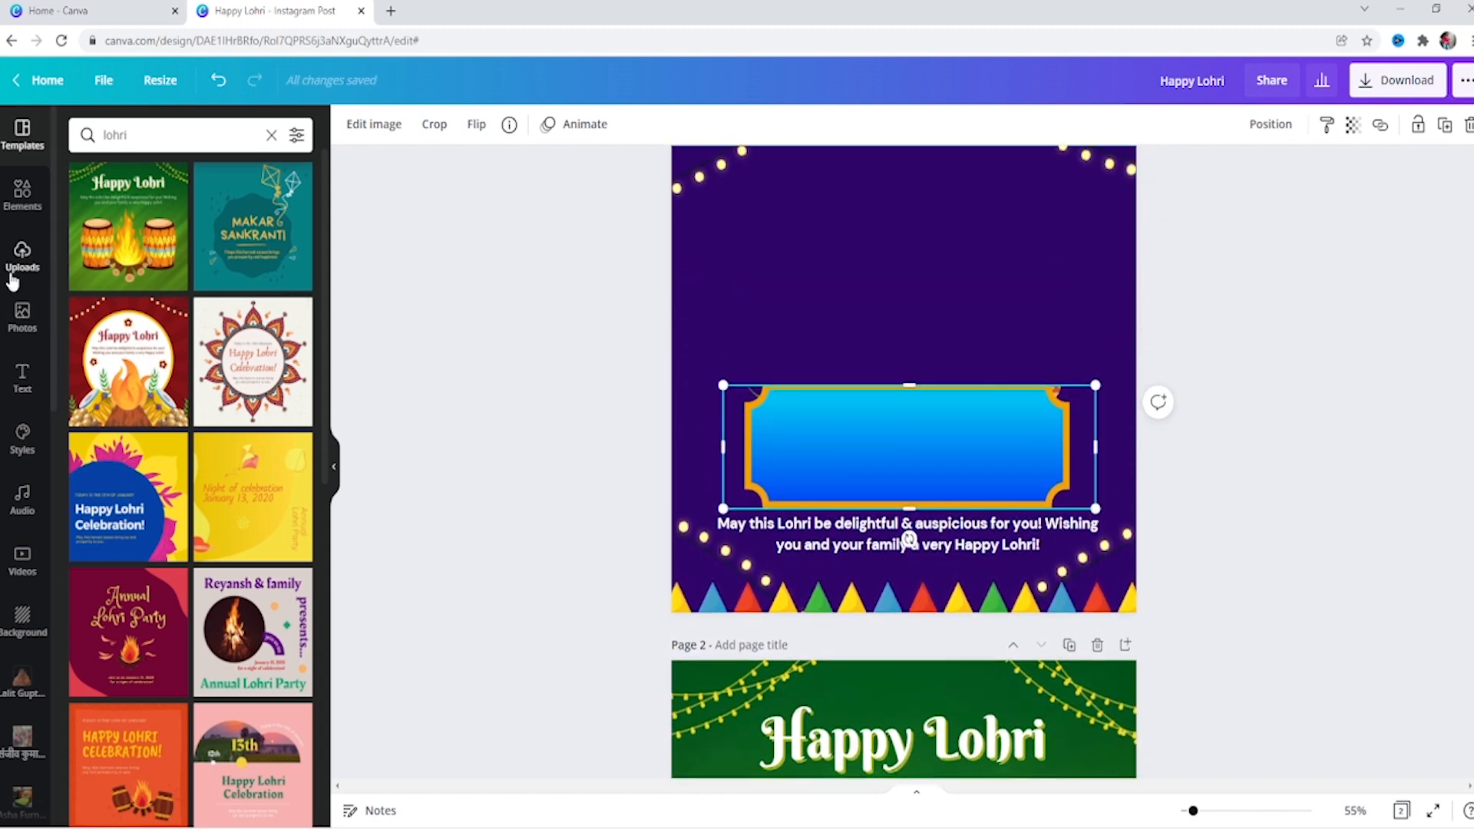
{"action": "left_click", "coordinate": [21, 376]}
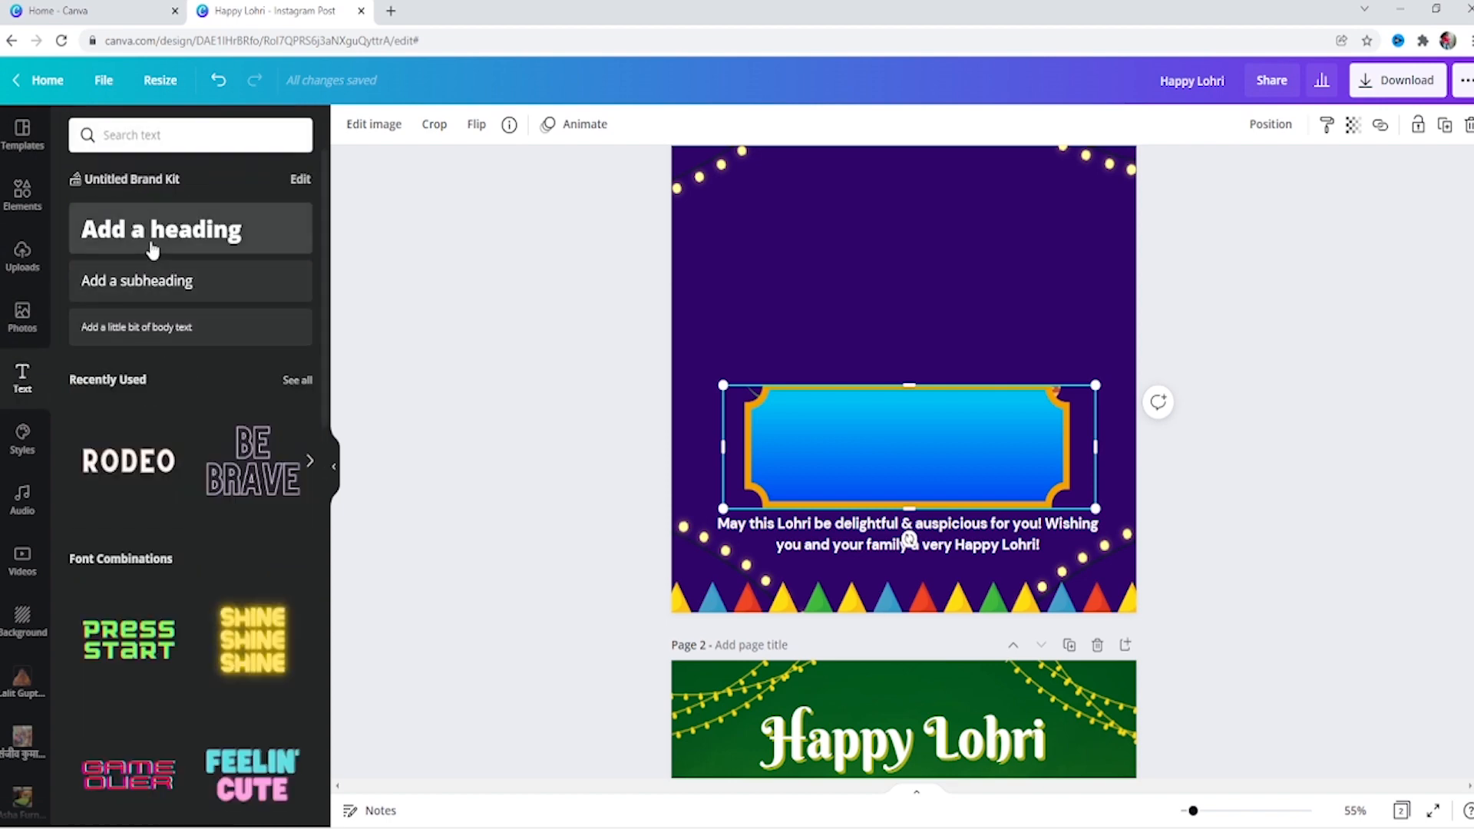
{"action": "left_click", "coordinate": [152, 248]}
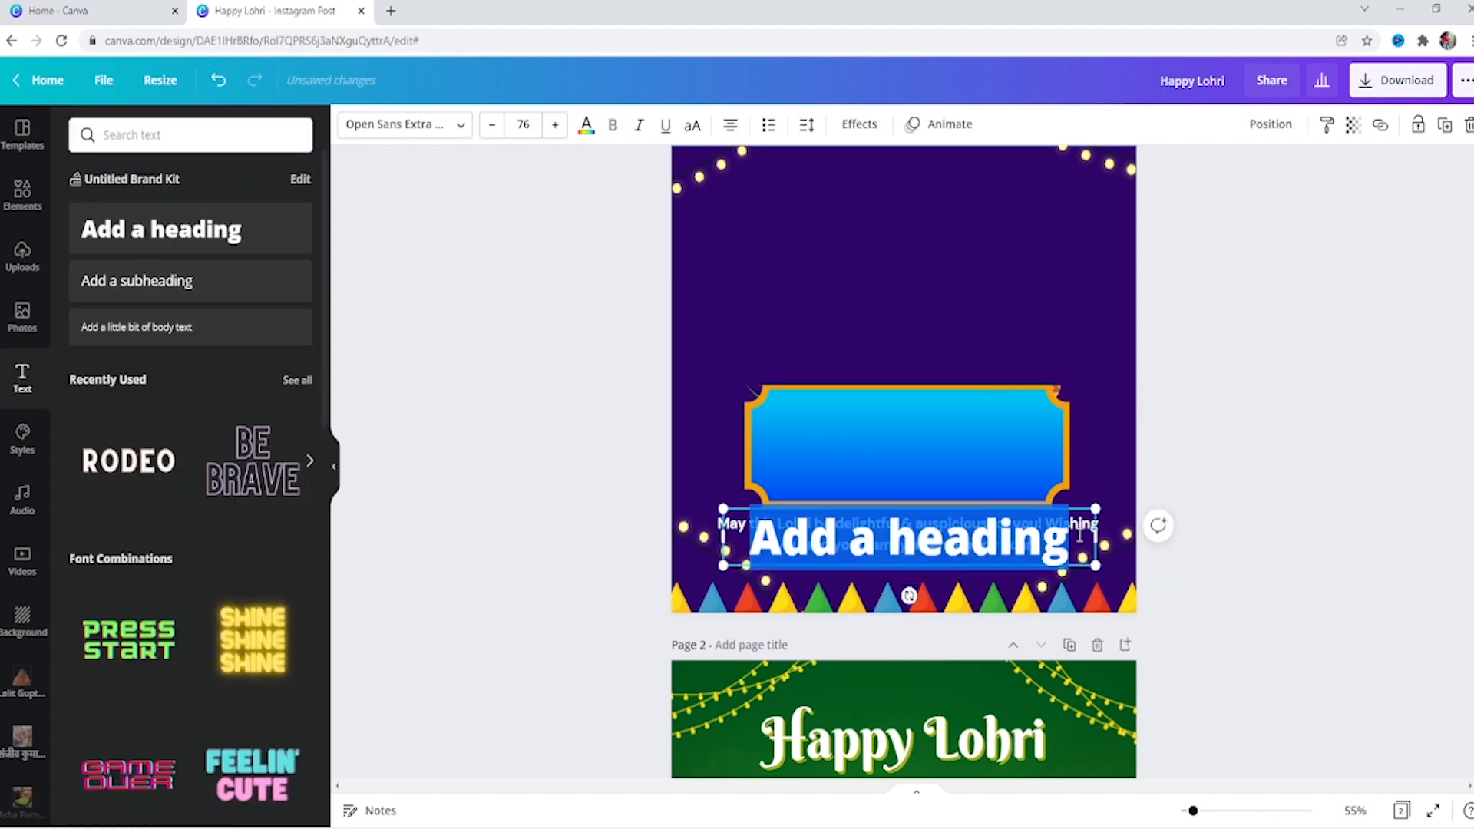
{"action": "left_click", "coordinate": [868, 556]}
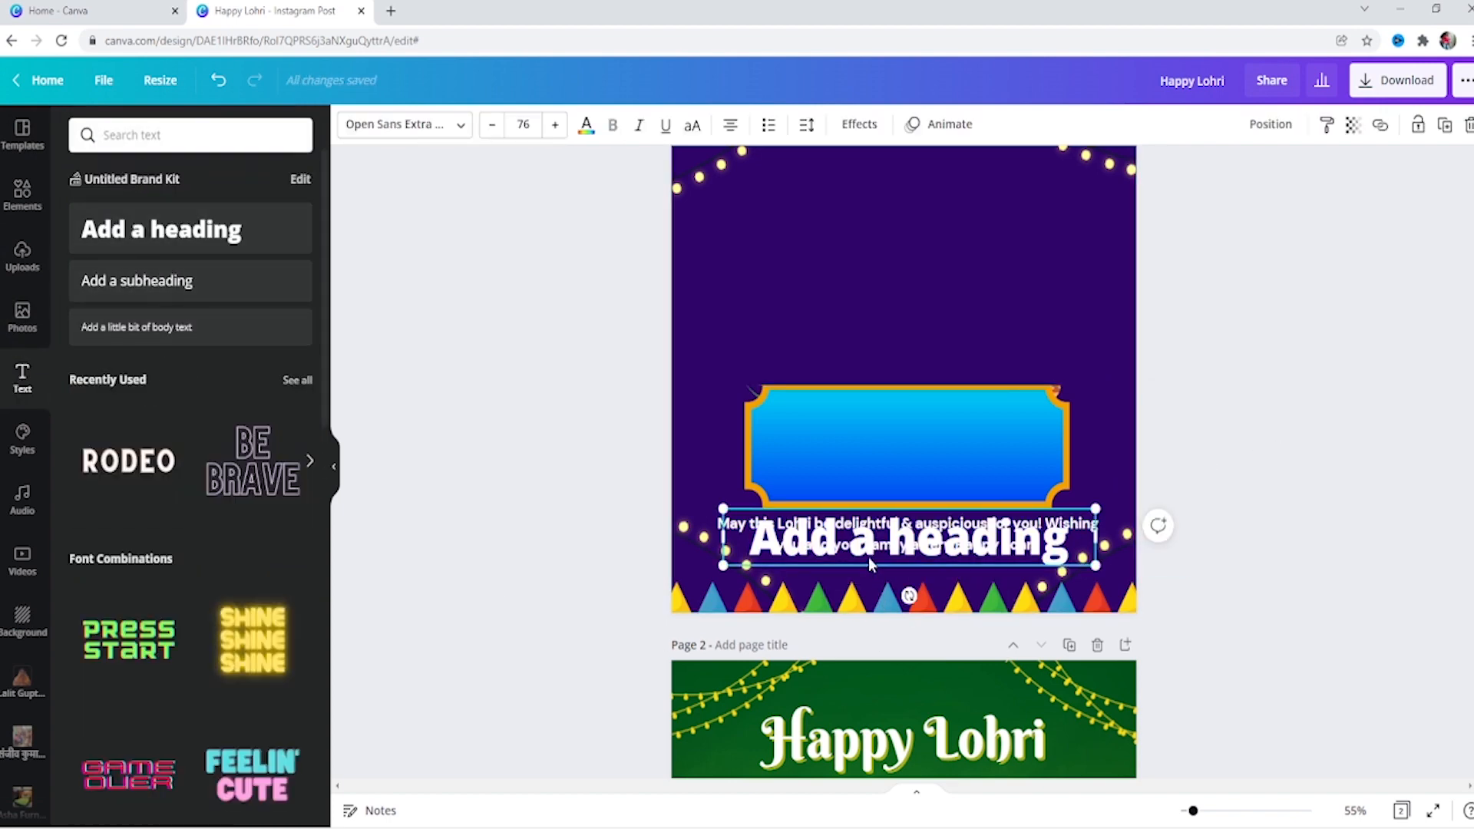
{"action": "key", "text": "Delete"}
- Add the RODEO text style to page 1, place it above the blue banner and change its wording to LOHRY
{"action": "left_click", "coordinate": [107, 481]}
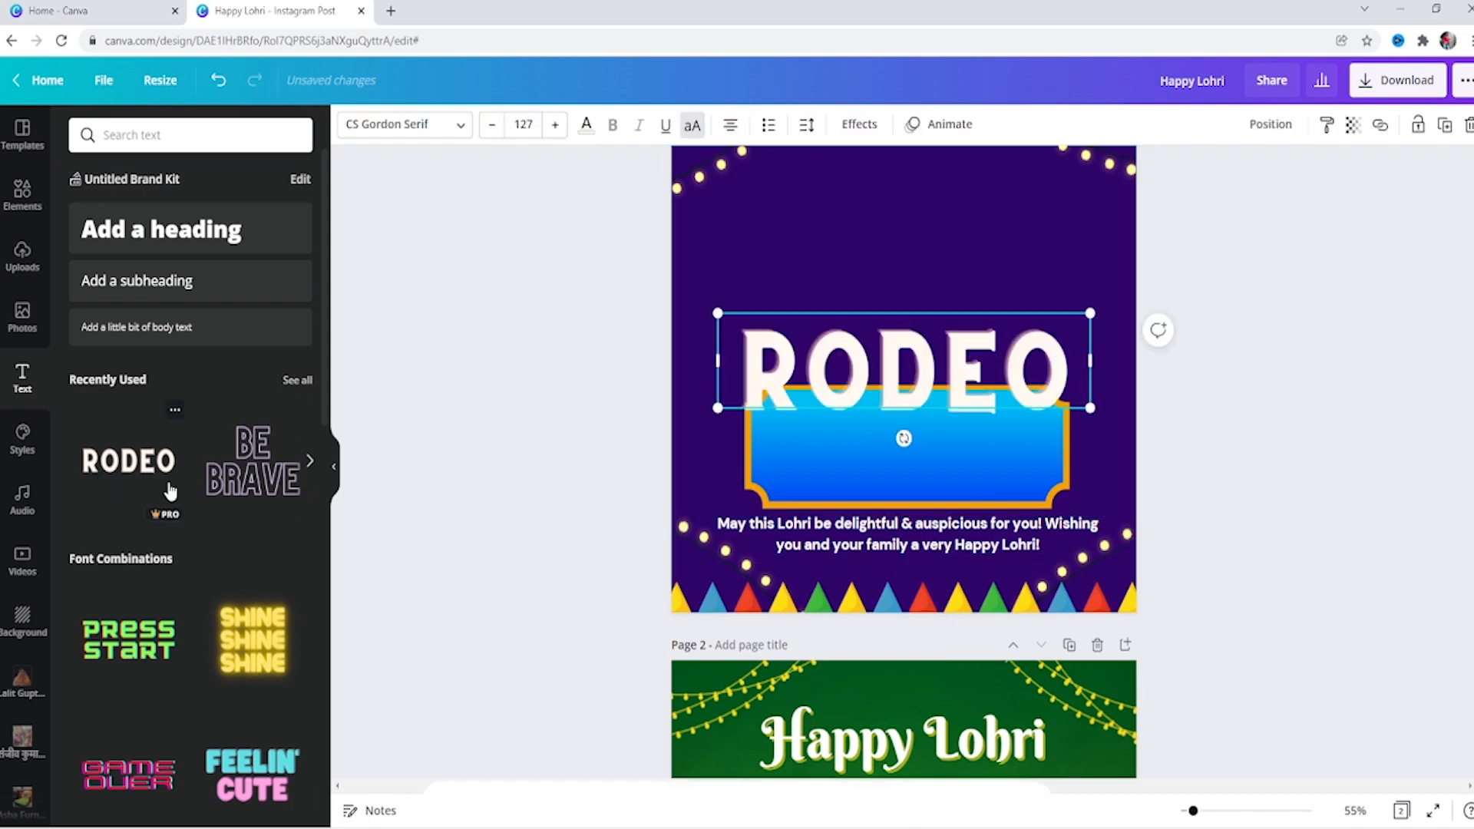
{"action": "left_click_drag", "start_coordinate": [937, 371], "coordinate": [936, 318]}
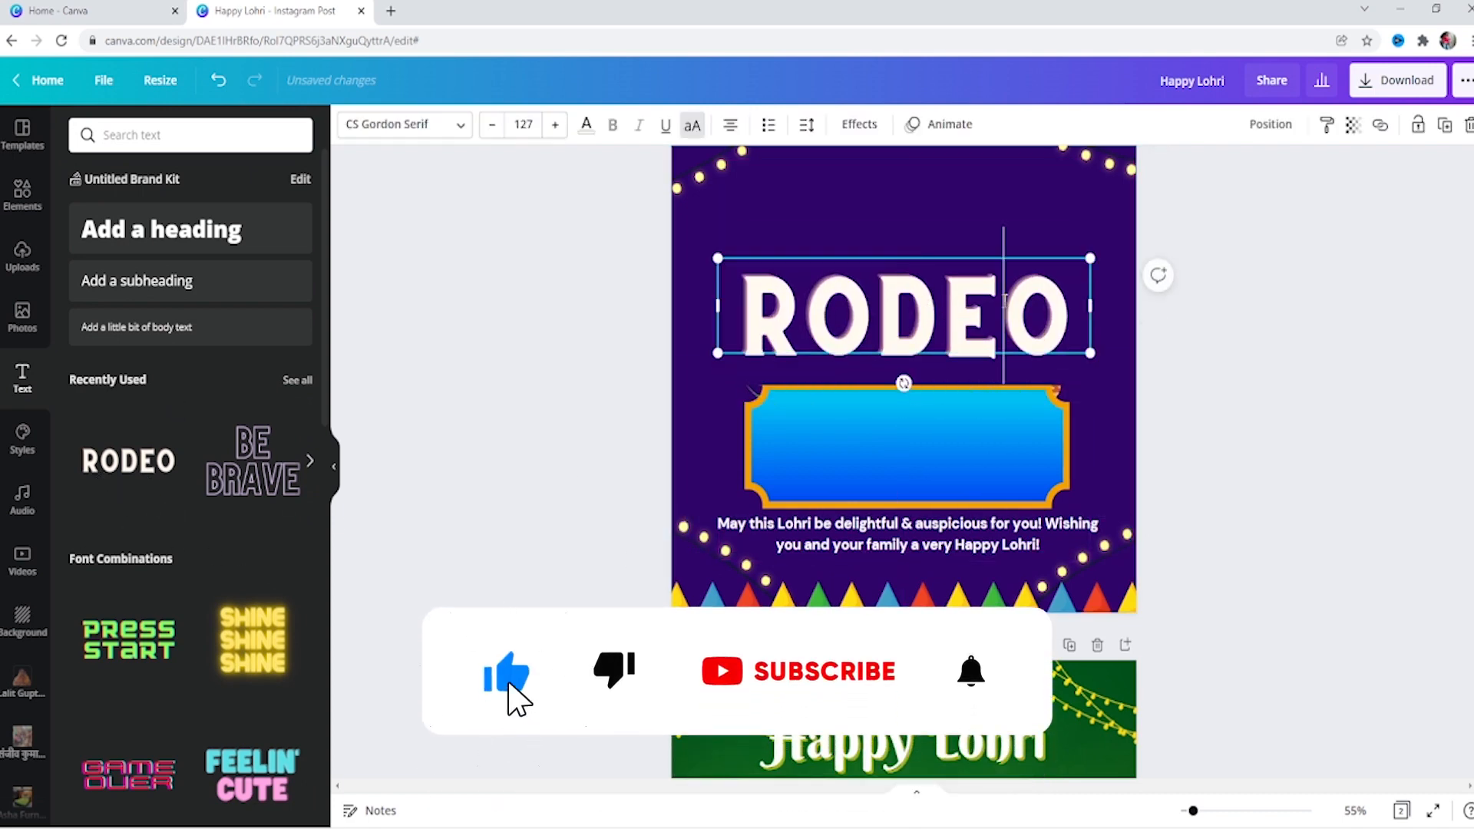
{"action": "double_click", "coordinate": [1005, 299]}
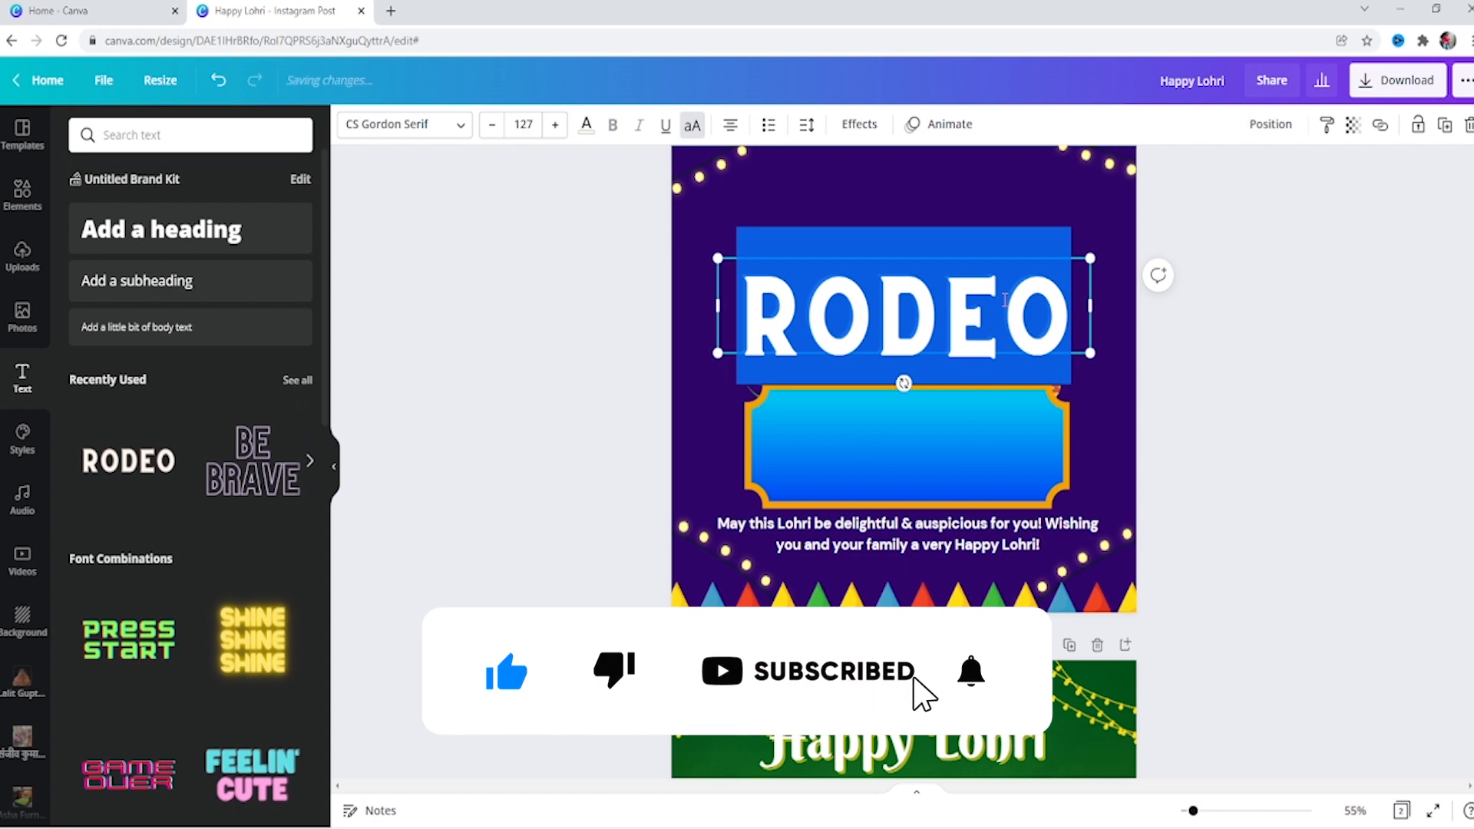
{"action": "type", "text": "LOHRI"}
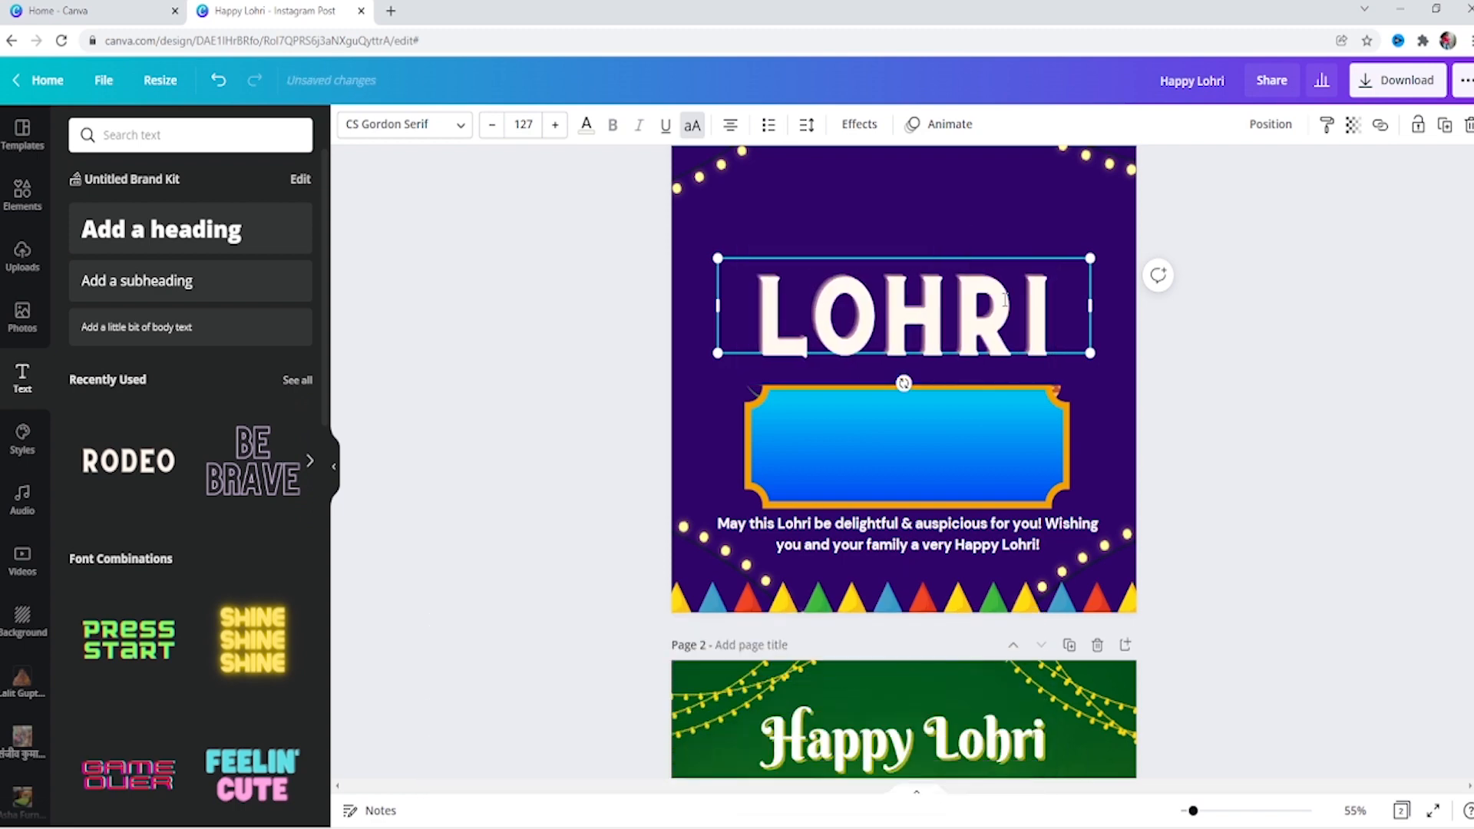
{"action": "key", "text": "BackSpace"}
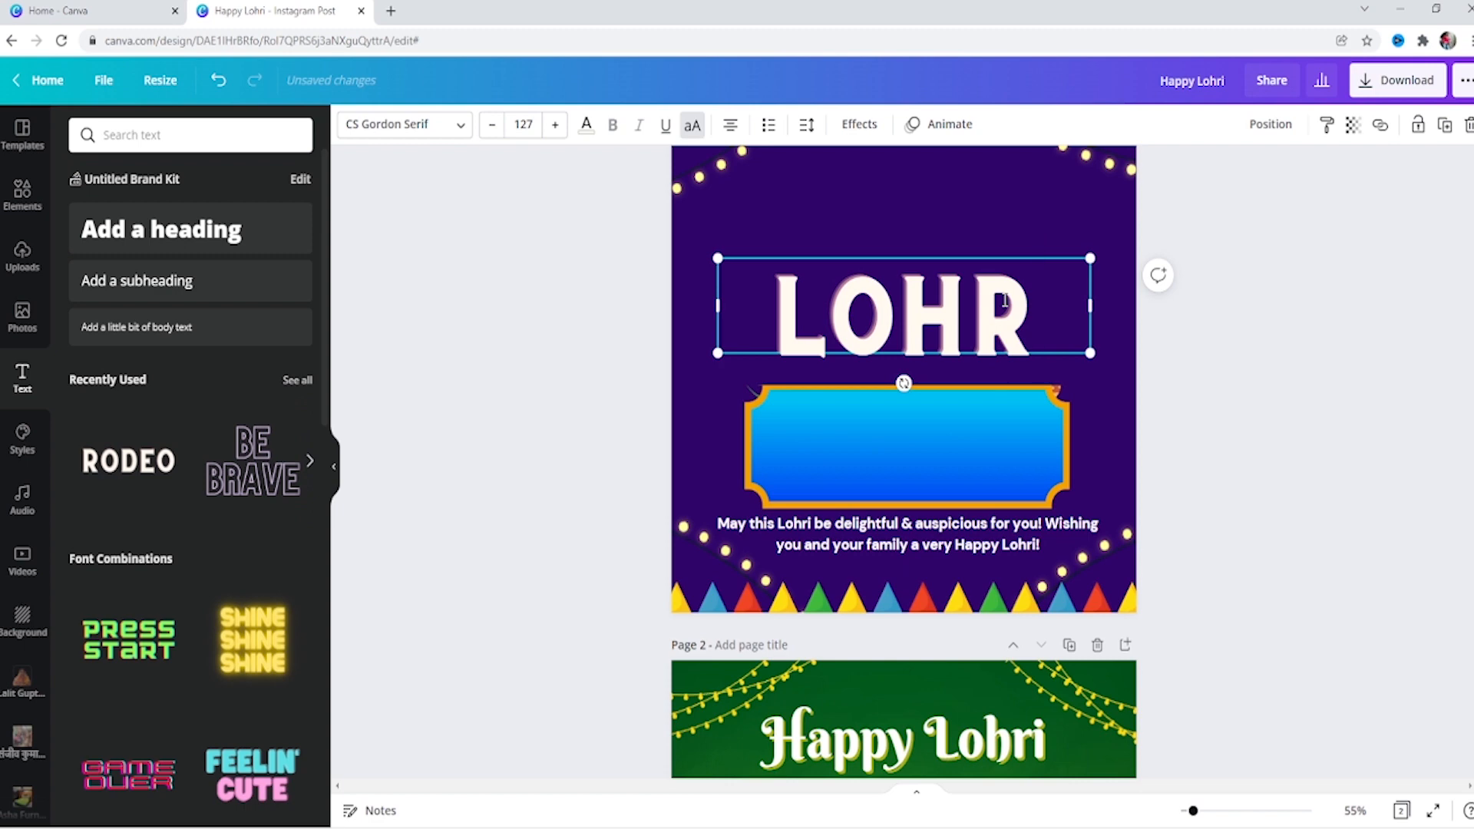
{"action": "key", "text": "BackSpace"}
{"action": "type", "text": "RY"}
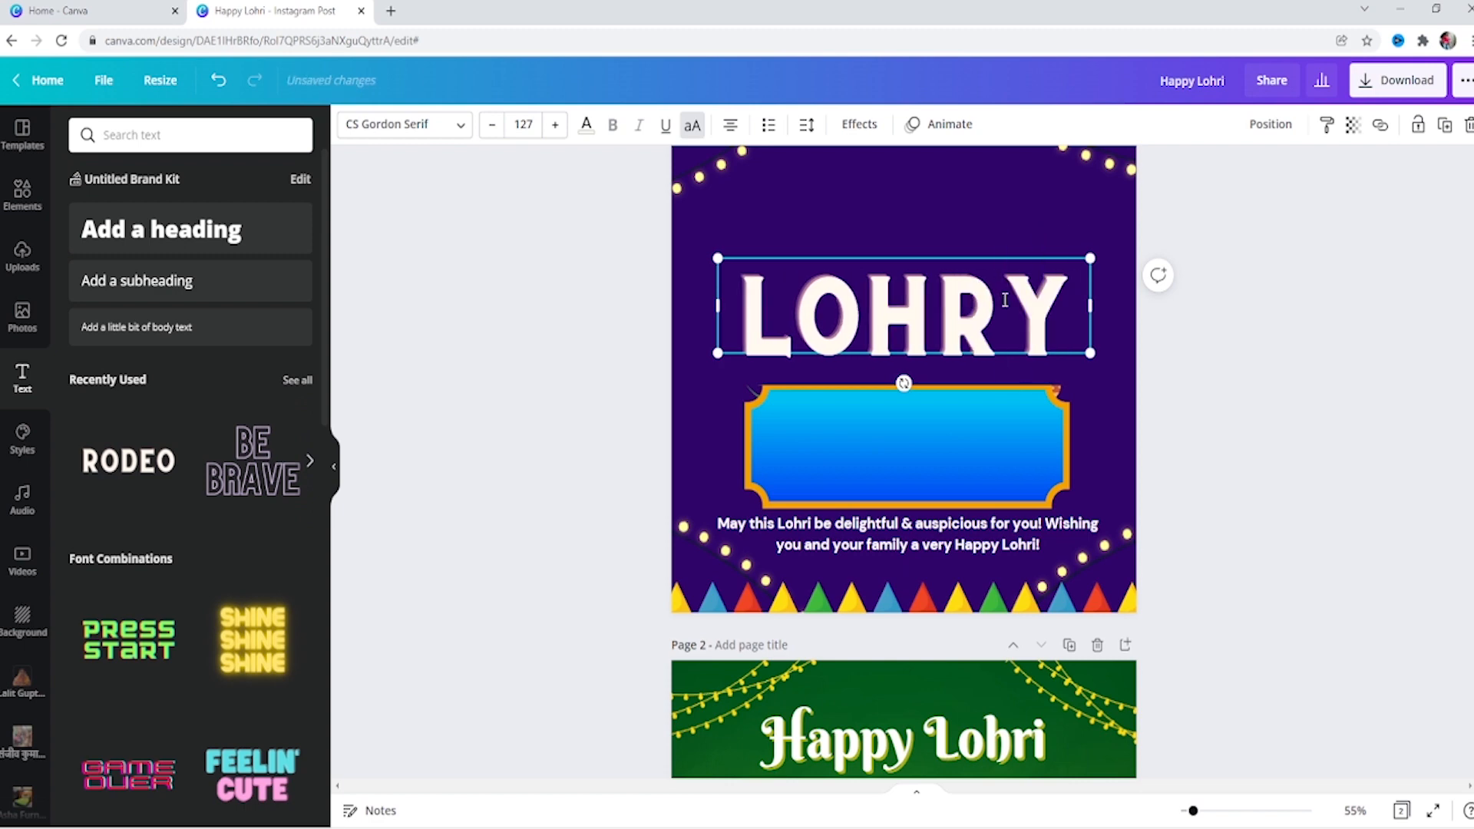
- Replace the letter O in LOHRY with blank spaces to leave a gap between the L and the H
{"action": "scroll", "coordinate": [1200, 345], "scroll_direction": "down", "scroll_amount": 3}
{"action": "scroll", "coordinate": [1200, 345], "scroll_direction": "up", "scroll_amount": 3}
{"action": "left_click", "coordinate": [857, 297]}
{"action": "key", "text": "BackSpace"}
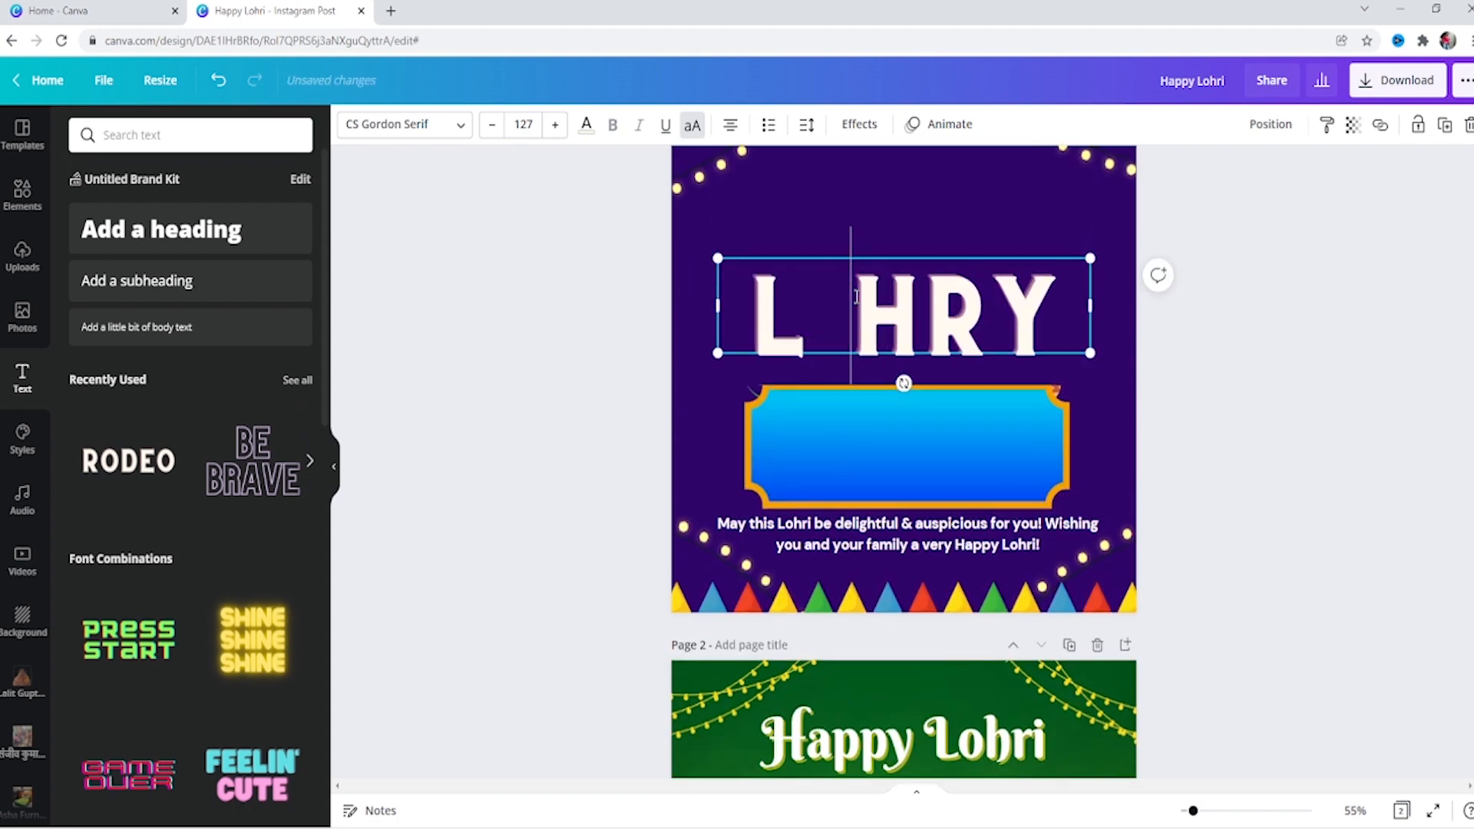
- Copy the left drum illustration from the green design on page 2
{"action": "scroll", "coordinate": [1392, 407], "scroll_direction": "down", "scroll_amount": 5}
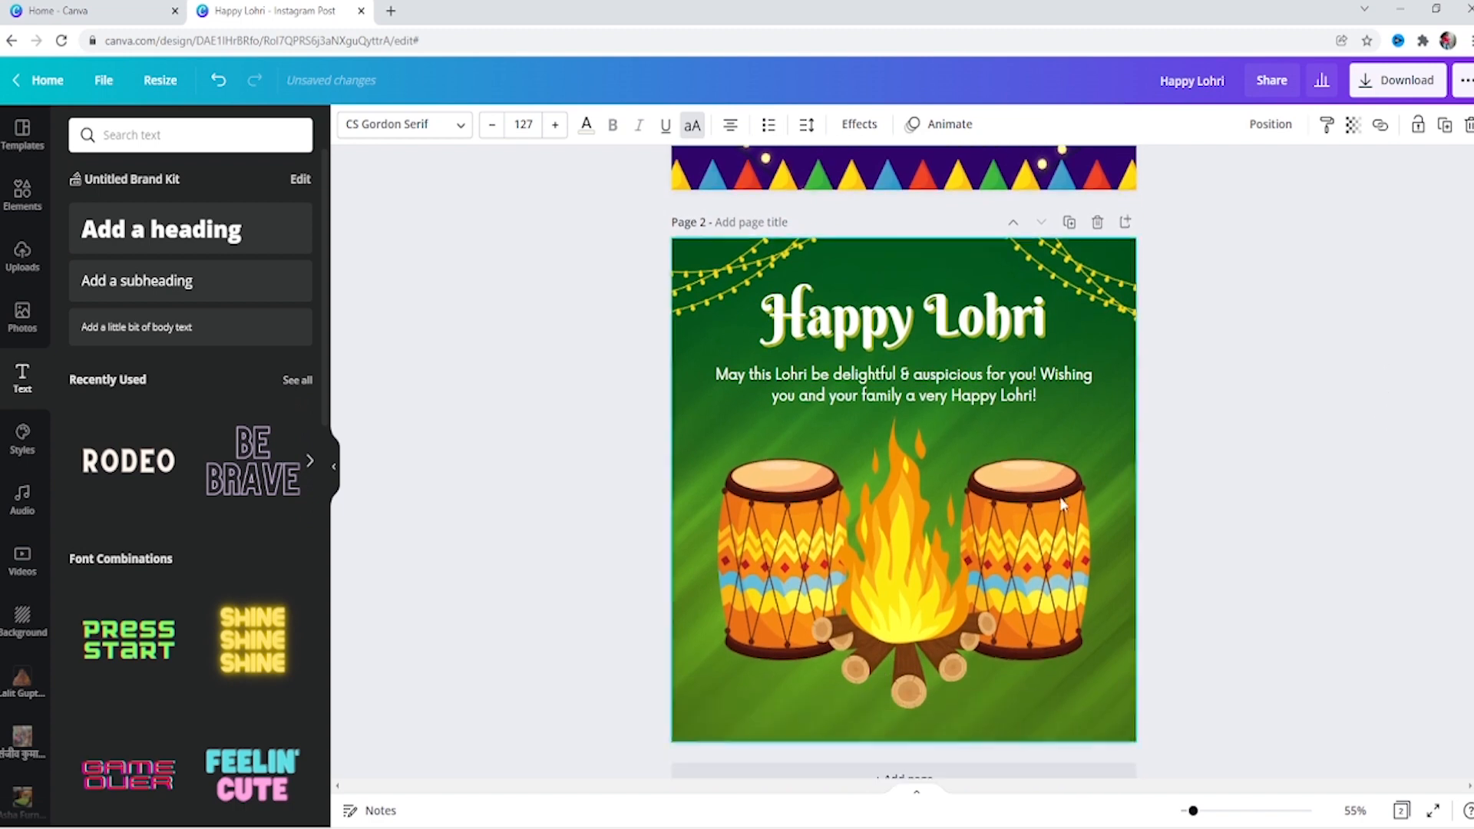
{"action": "left_click", "coordinate": [736, 574]}
{"action": "scroll", "coordinate": [735, 572], "scroll_direction": "up", "scroll_amount": 3}
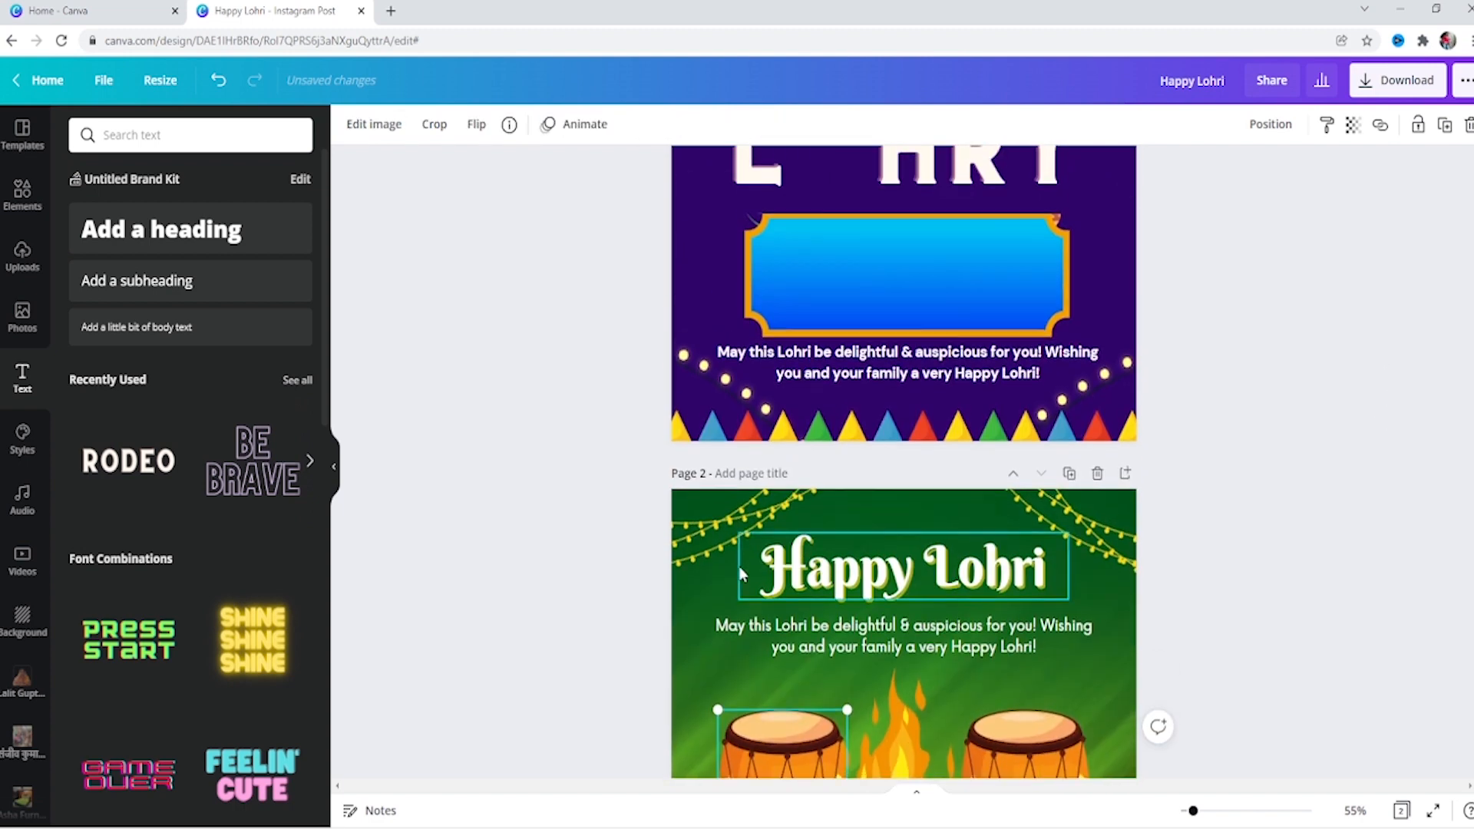
{"action": "scroll", "coordinate": [737, 570], "scroll_direction": "down", "scroll_amount": 3}
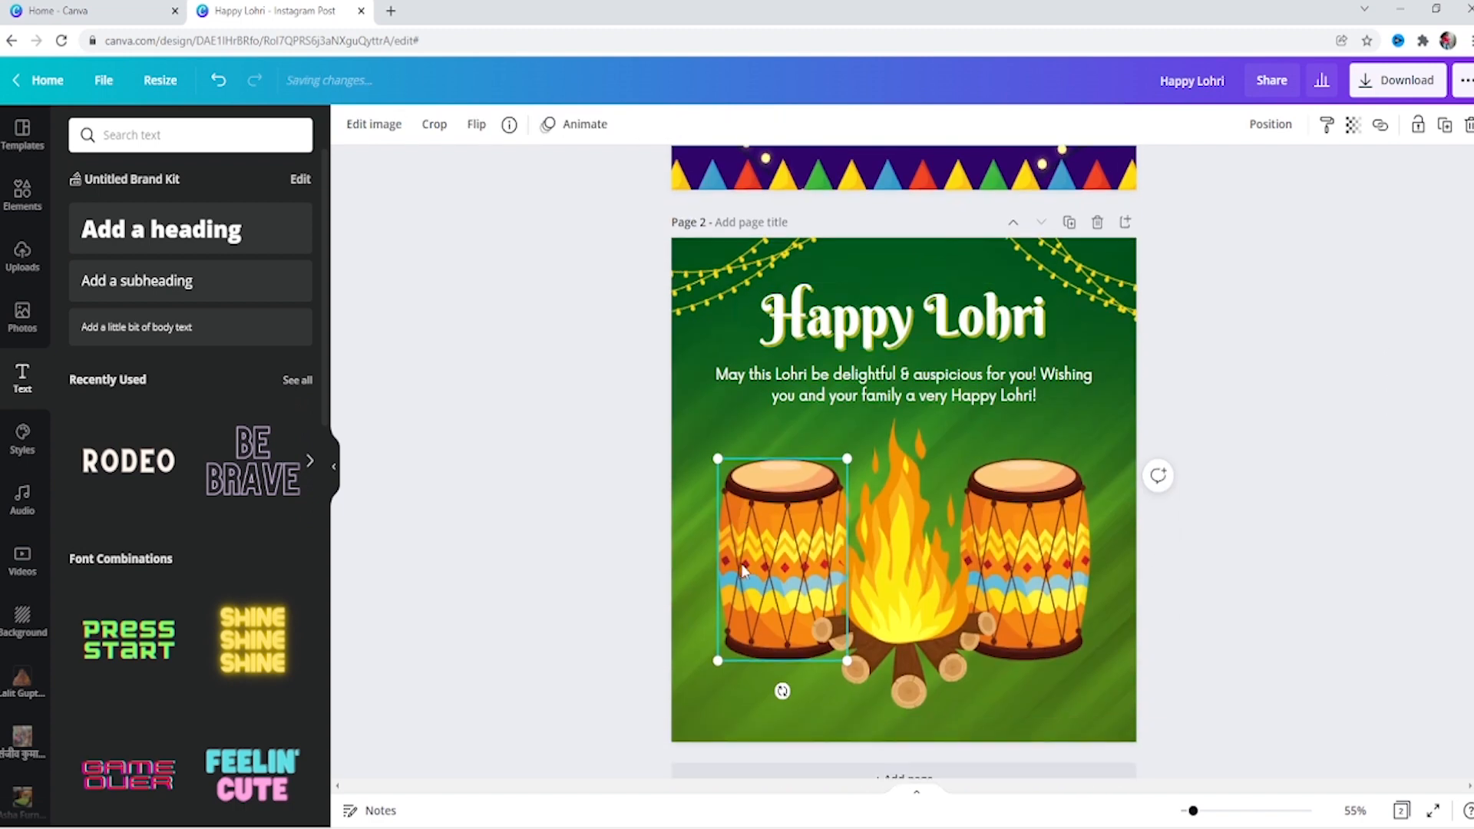
{"action": "right_click", "coordinate": [741, 570]}
{"action": "left_click", "coordinate": [793, 467]}
- Paste the drum onto page 1, shrink it and place it in the gap between L and HRY
{"action": "scroll", "coordinate": [844, 445], "scroll_direction": "up", "scroll_amount": 5}
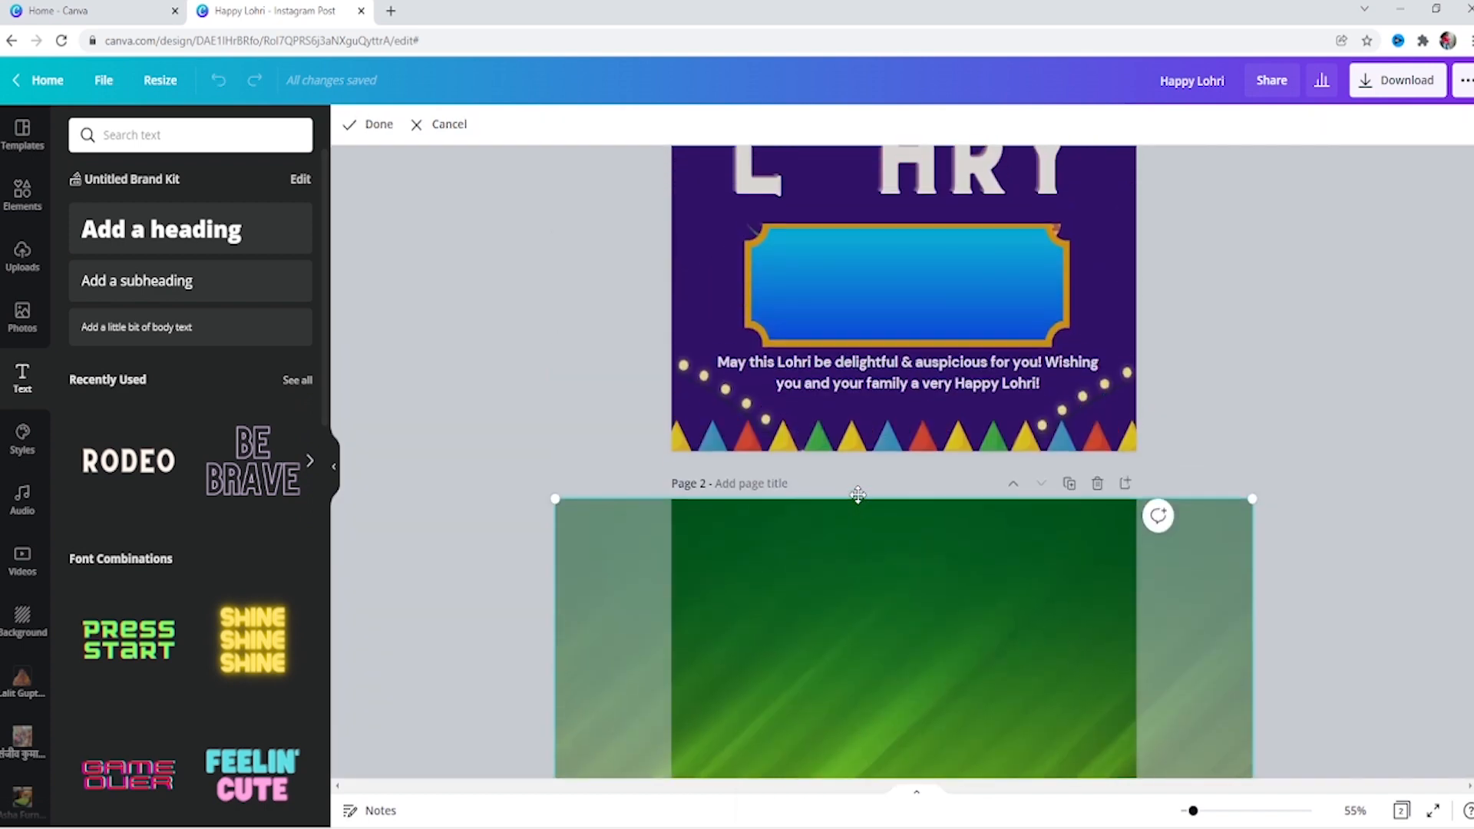
{"action": "left_click", "coordinate": [906, 429]}
{"action": "left_click", "coordinate": [829, 319]}
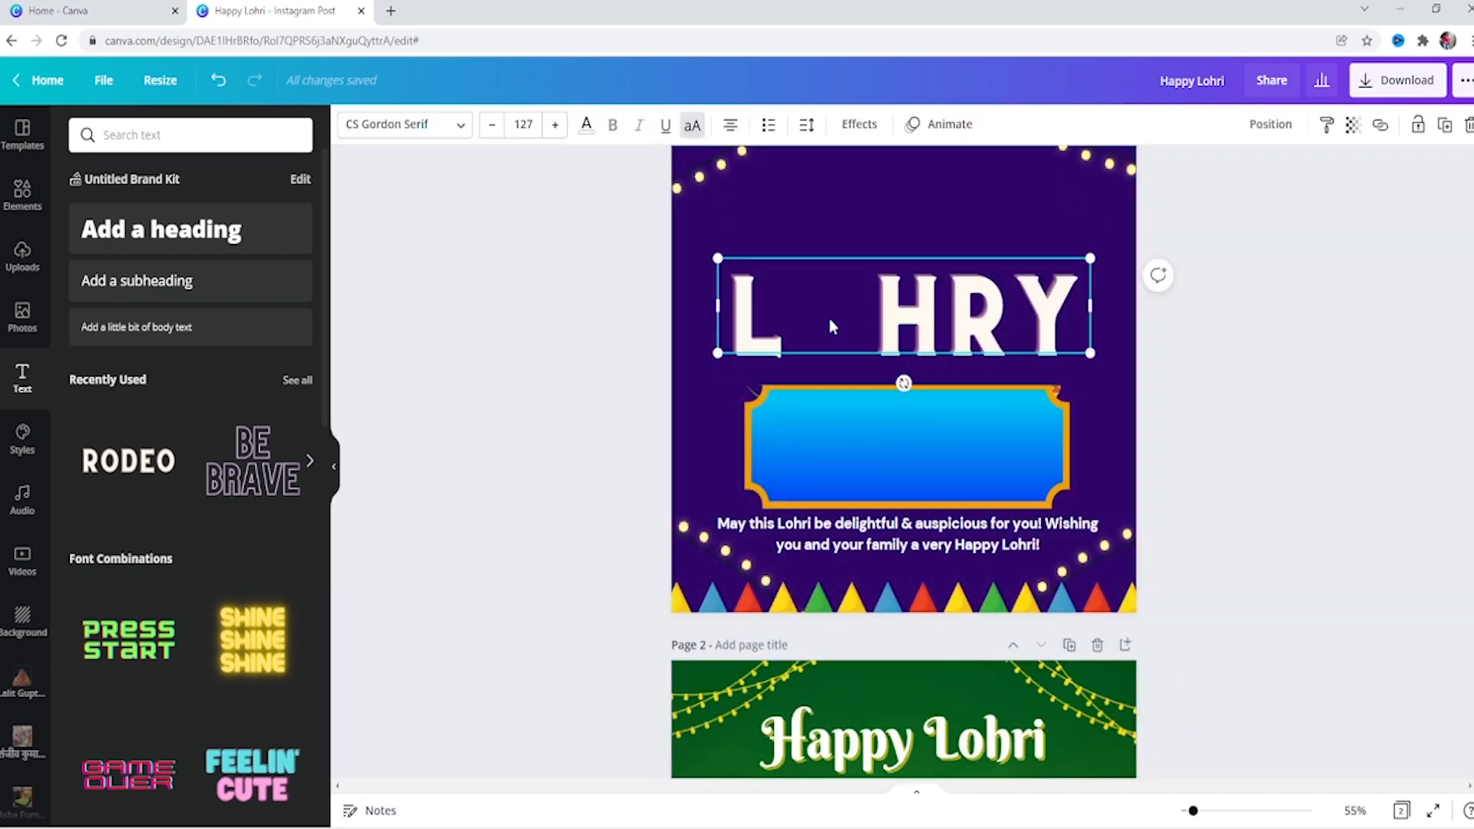
{"action": "key", "text": "ctrl+v"}
{"action": "left_click_drag", "start_coordinate": [847, 529], "coordinate": [816, 482]}
{"action": "left_click_drag", "start_coordinate": [793, 425], "coordinate": [857, 306]}
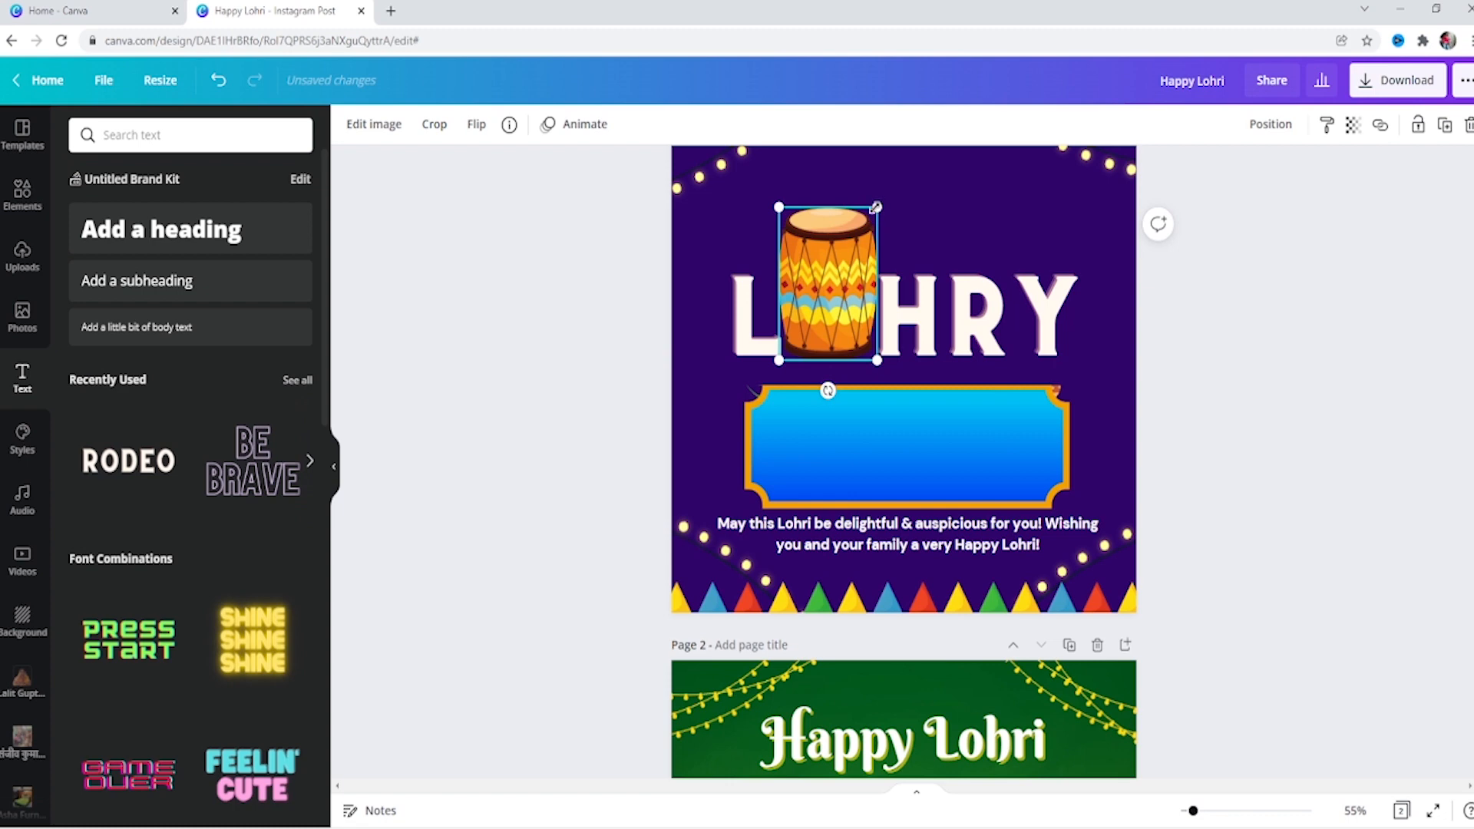
- Shrink the drum to roughly the height of the title letters and tilt it counter-clockwise in the gap after the L
{"action": "left_click_drag", "start_coordinate": [876, 207], "coordinate": [835, 272]}
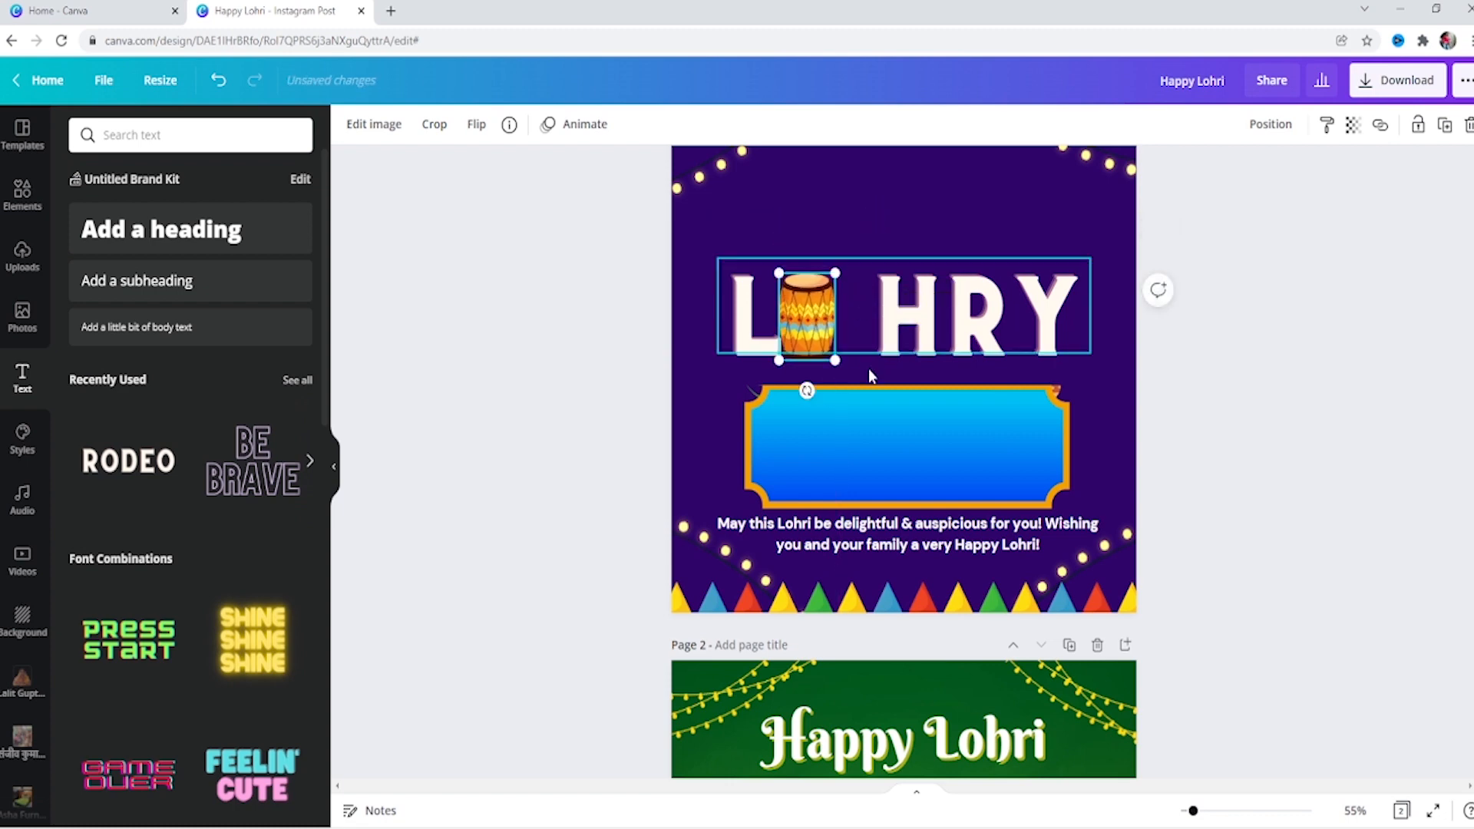
{"action": "left_click_drag", "start_coordinate": [806, 391], "coordinate": [842, 409]}
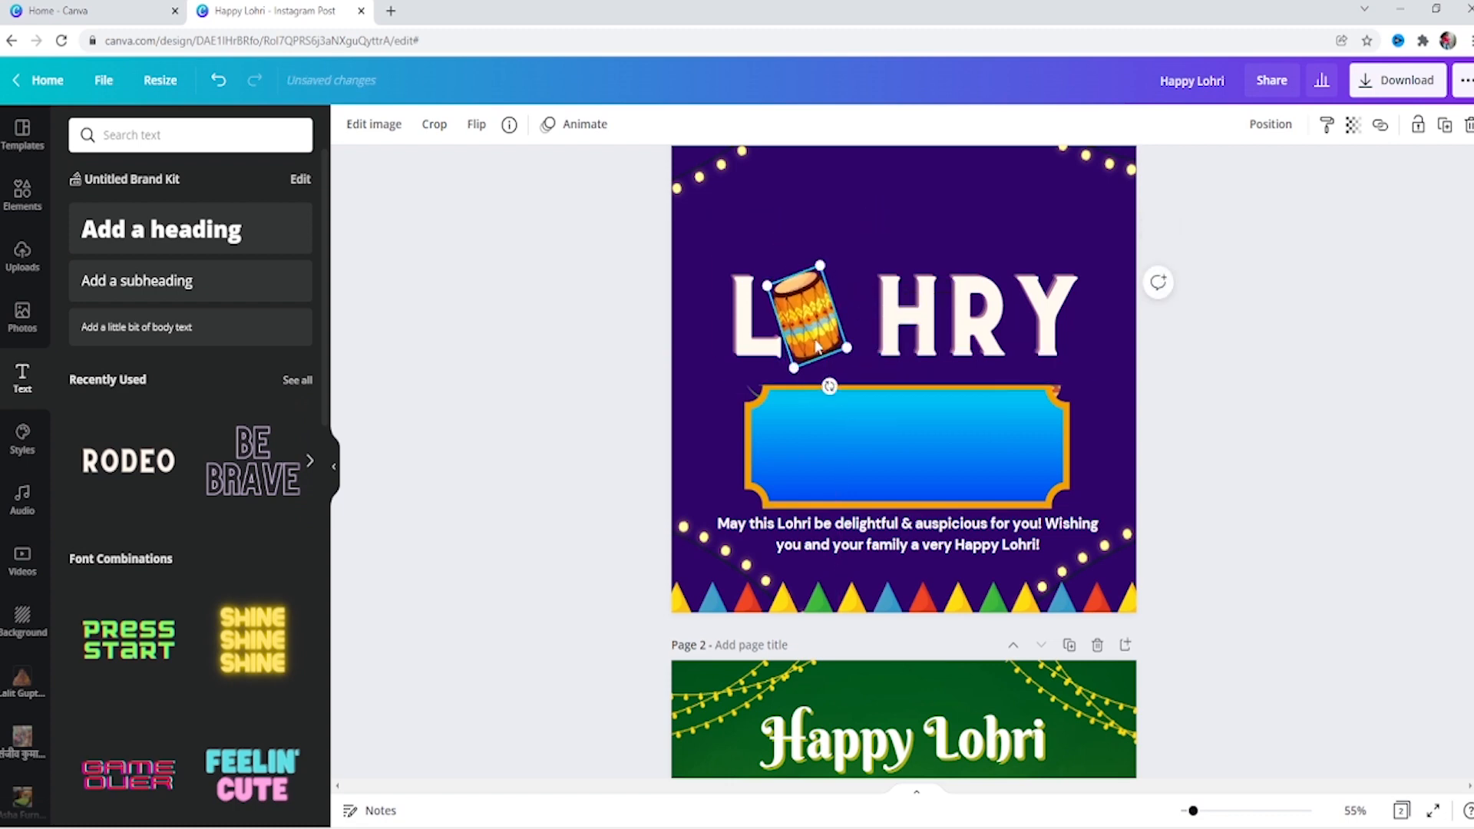
{"action": "left_click_drag", "start_coordinate": [847, 347], "coordinate": [830, 319]}
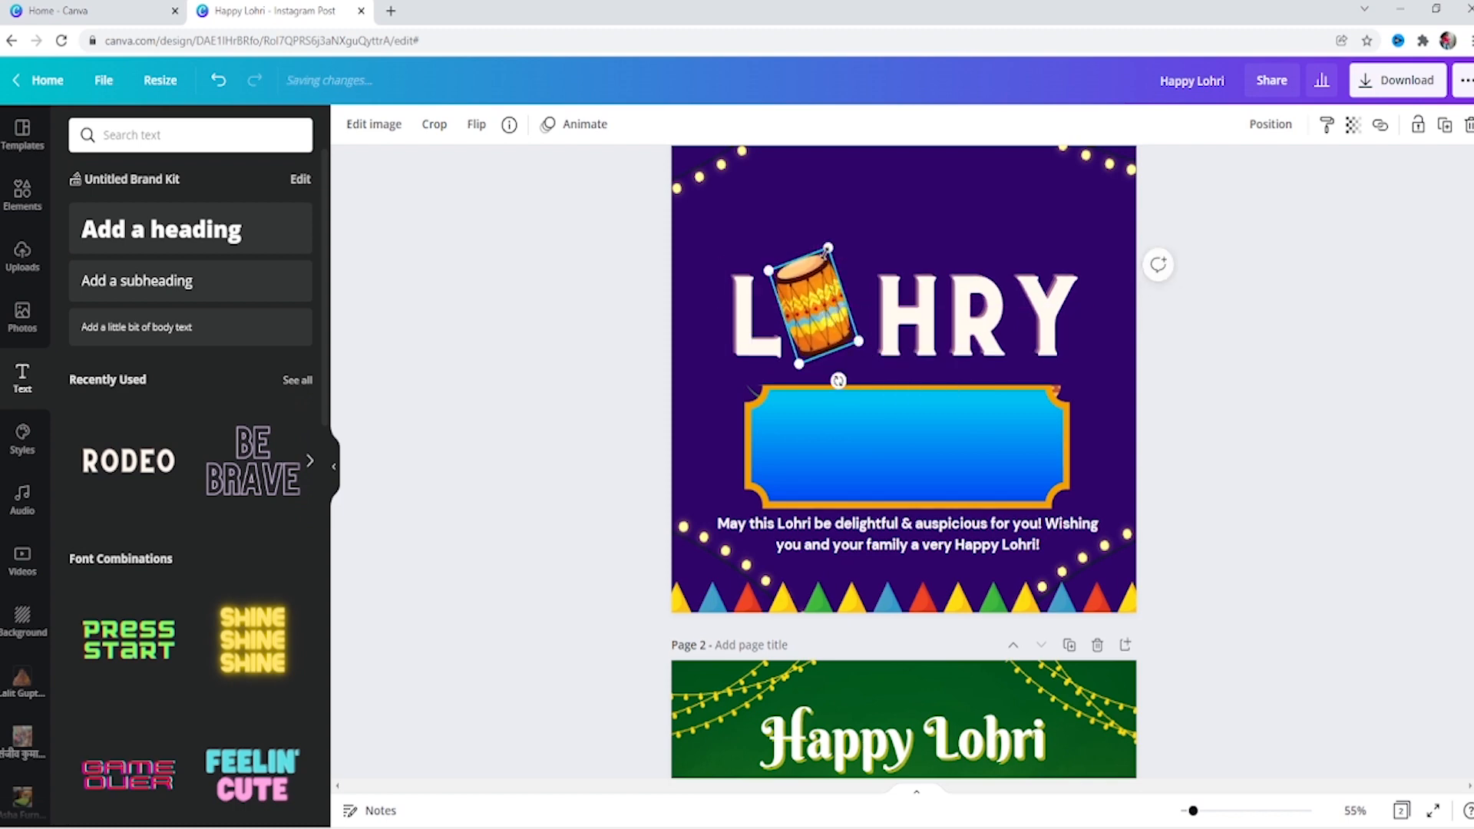
- Remove one blank space before the H in the title and widen the title's letter spacing
{"action": "left_click", "coordinate": [886, 297]}
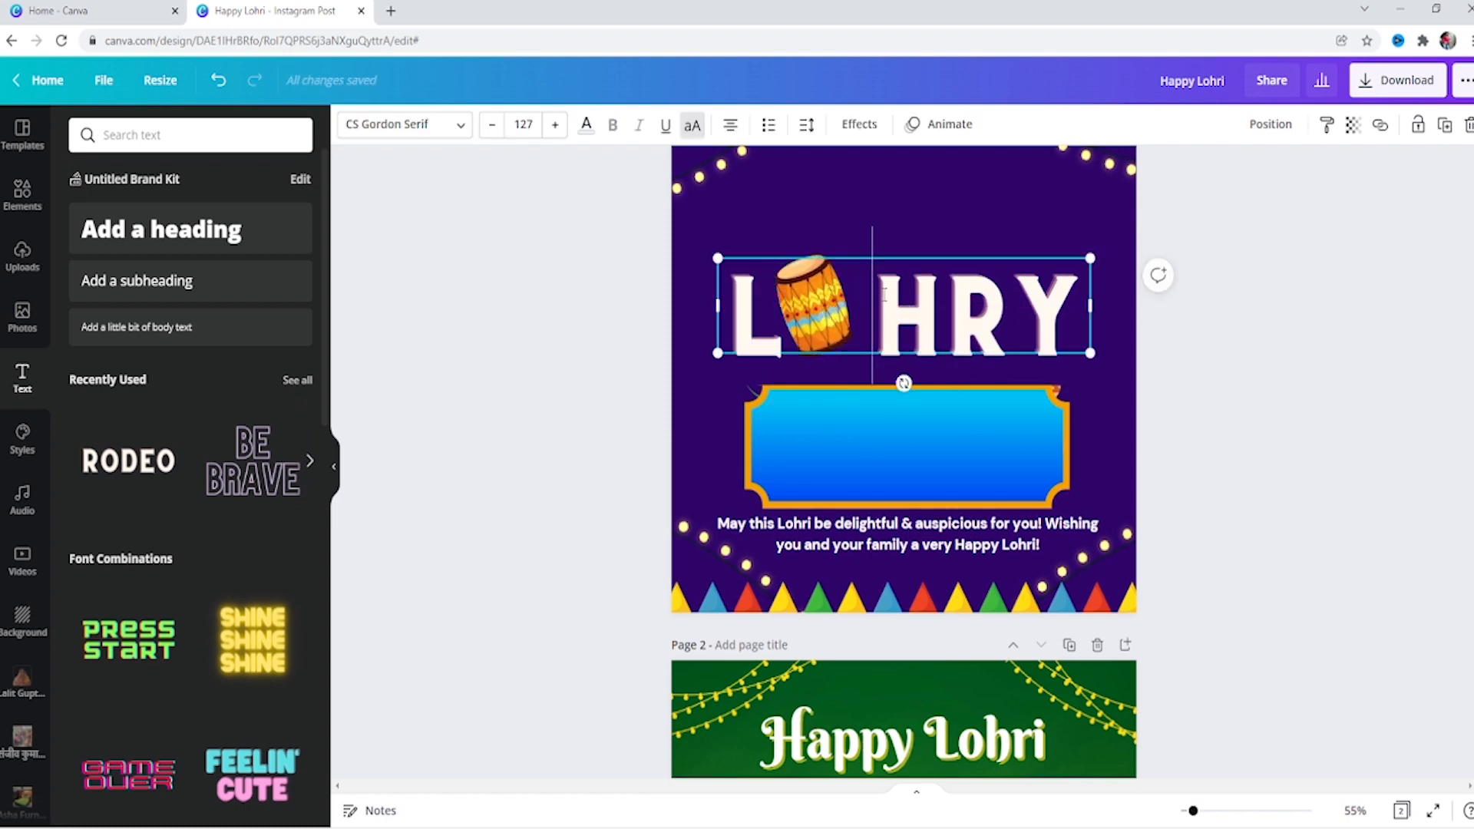
{"action": "left_click", "coordinate": [885, 294]}
{"action": "key", "text": "BackSpace"}
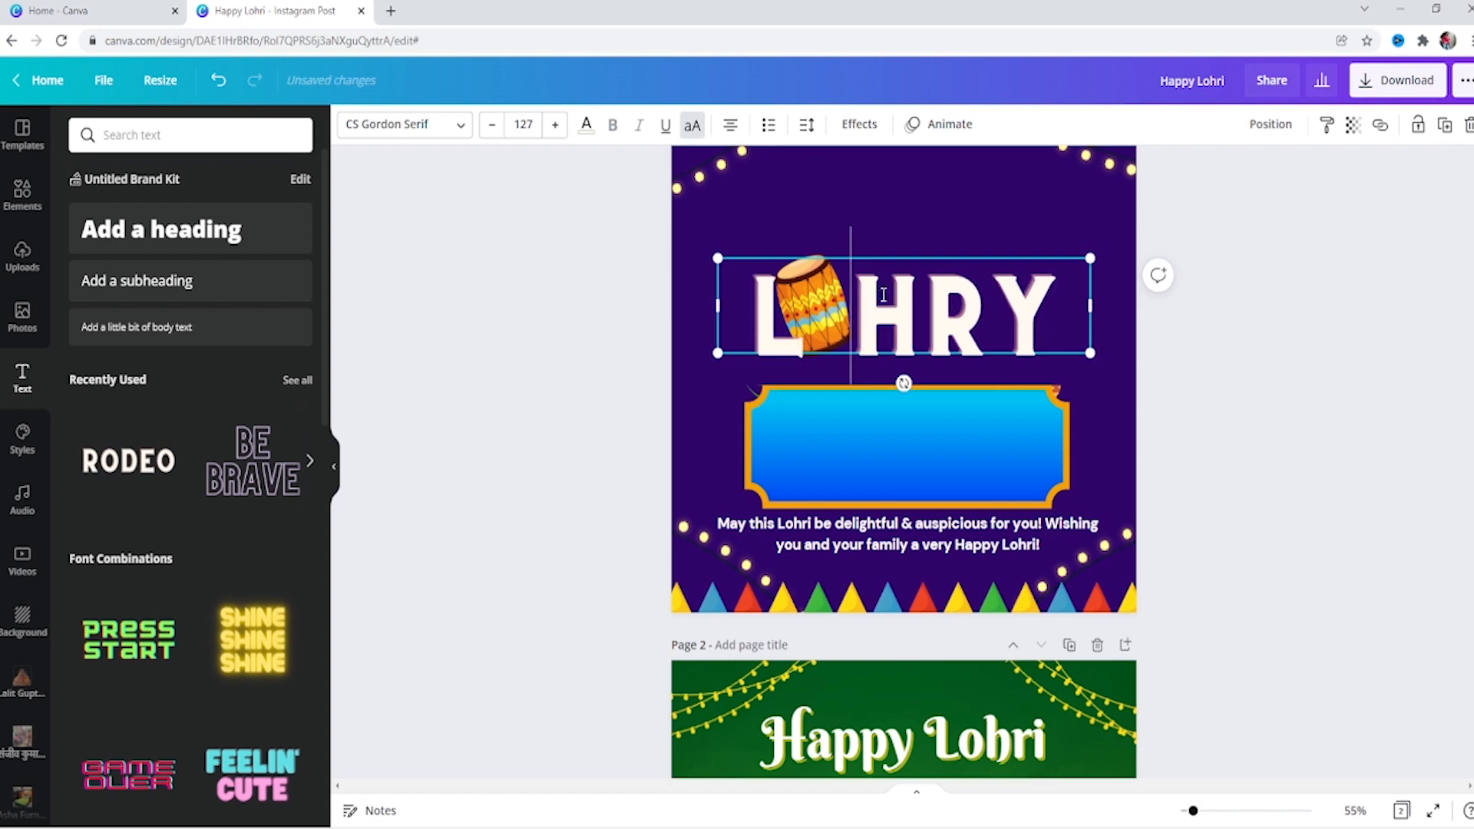
{"action": "left_click", "coordinate": [806, 126]}
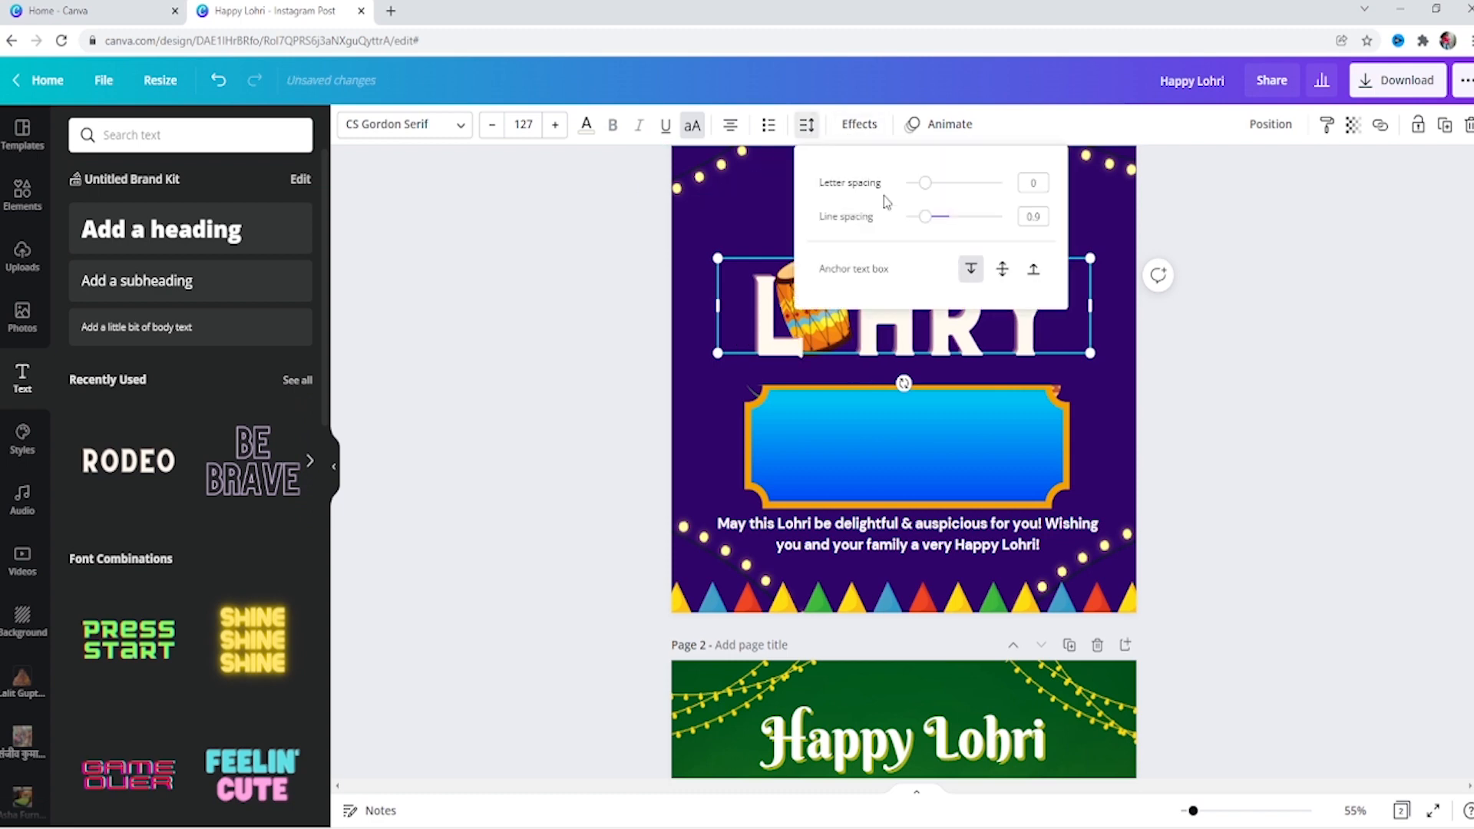
{"action": "left_click_drag", "start_coordinate": [926, 184], "coordinate": [941, 193]}
{"action": "left_click", "coordinate": [1285, 190]}
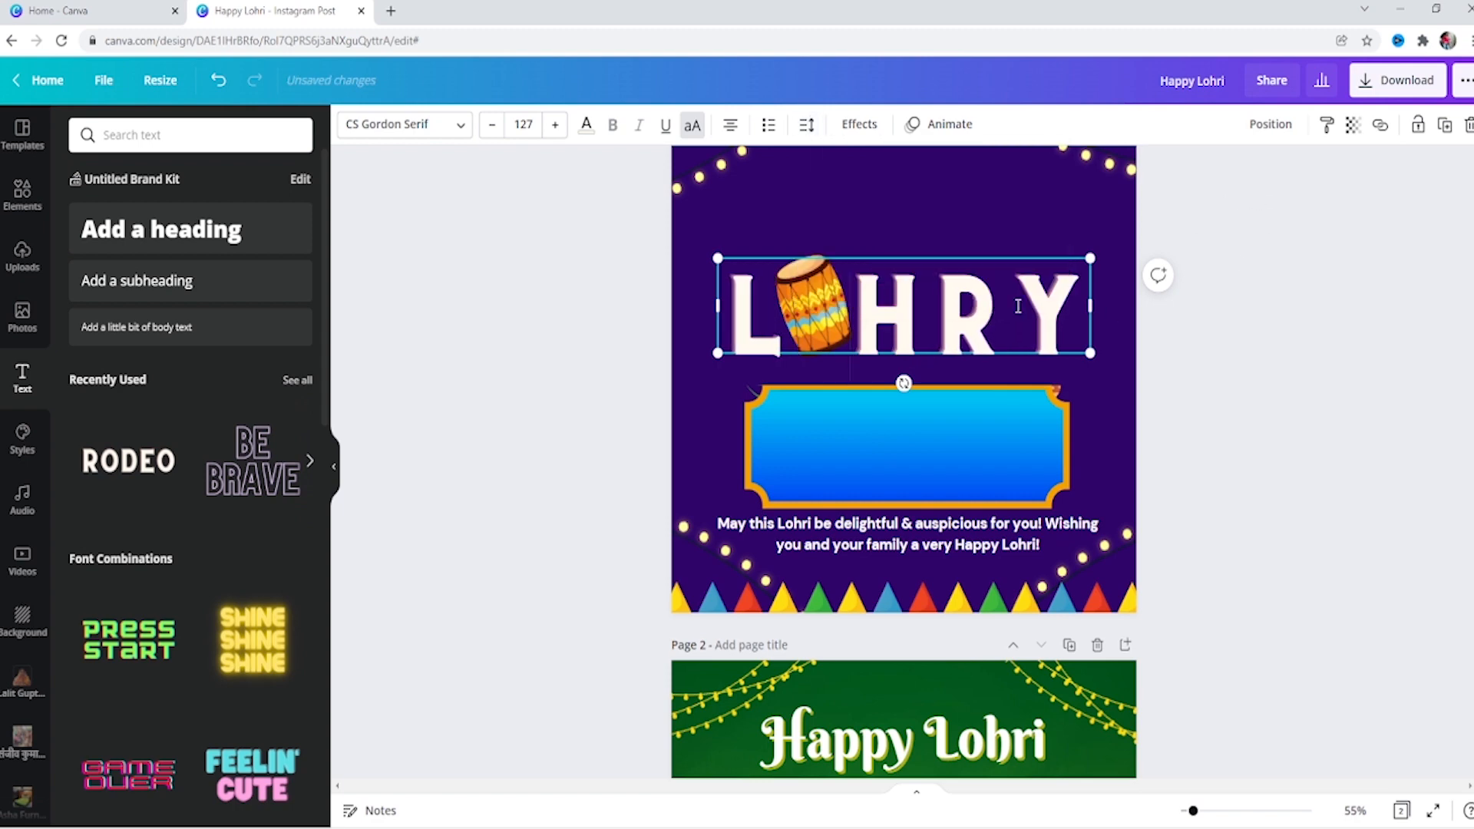
{"action": "left_click", "coordinate": [770, 222]}
- Nudge the drum slightly down and left so it sits centred between the L and the H
{"action": "left_click", "coordinate": [820, 303]}
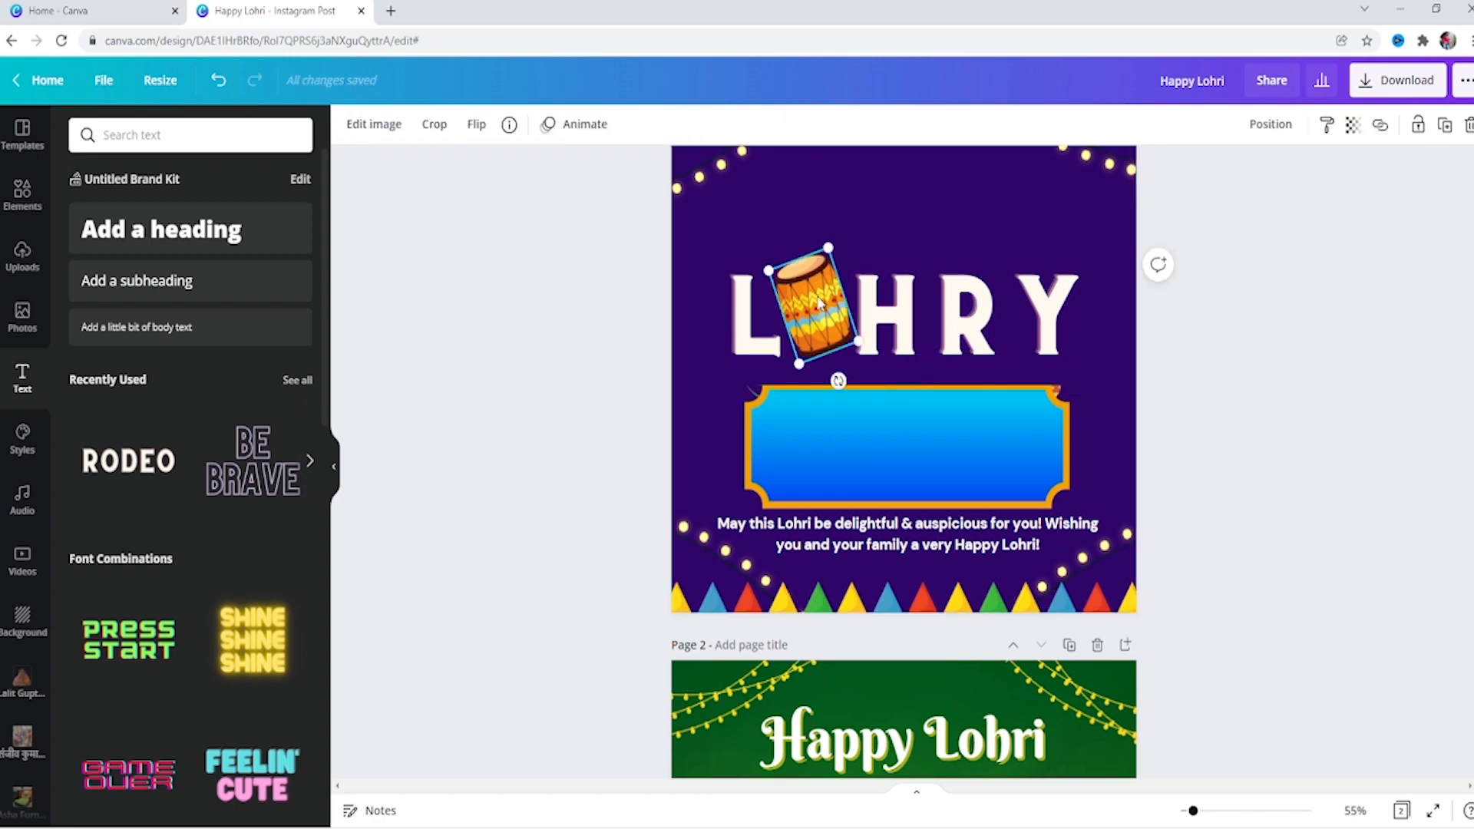
{"action": "key", "text": "Down"}
{"action": "key", "text": "Down"}
{"action": "key", "text": "Down"}
{"action": "key", "text": "Down"}
{"action": "key", "text": "Down"}
{"action": "key", "text": "Down"}
{"action": "key", "text": "Down"}
{"action": "key", "text": "Down"}
{"action": "key", "text": "Down"}
{"action": "key", "text": "Down"}
{"action": "key", "text": "Down"}
{"action": "key", "text": "Down"}
{"action": "key", "text": "Down"}
{"action": "key", "text": "Down"}
{"action": "key", "text": "Down"}
{"action": "key", "text": "Down"}
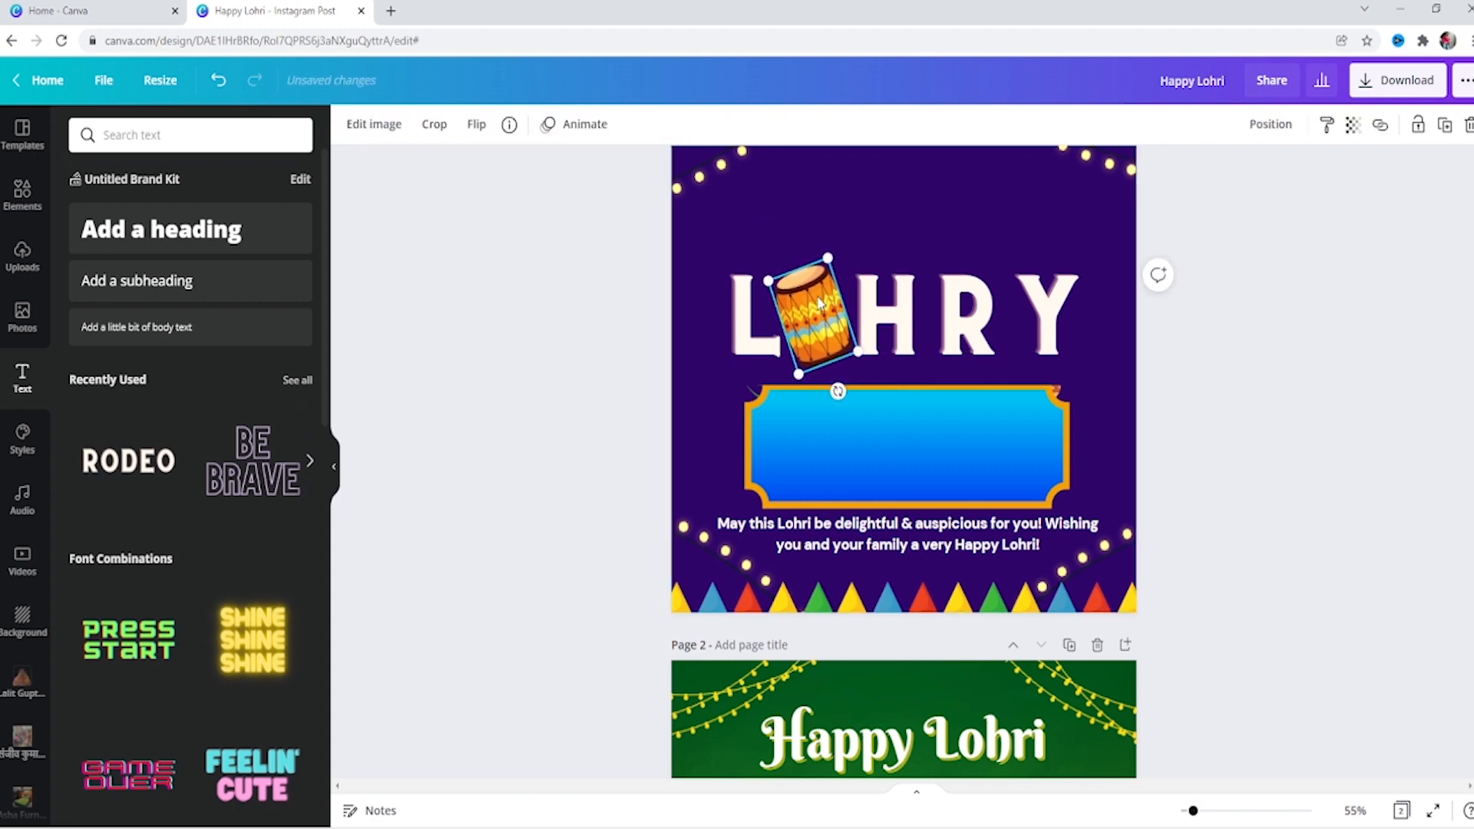
{"action": "key", "text": "Left"}
{"action": "key", "text": "Left"}
{"action": "key", "text": "Left"}
{"action": "key", "text": "Left"}
{"action": "key", "text": "Left"}
{"action": "key", "text": "Left"}
{"action": "key", "text": "Left"}
{"action": "key", "text": "Left"}
{"action": "key", "text": "Left"}
{"action": "key", "text": "Up"}
{"action": "key", "text": "Up"}
{"action": "key", "text": "Up"}
{"action": "key", "text": "Up"}
{"action": "key", "text": "Up"}
{"action": "key", "text": "Up"}
{"action": "key", "text": "Up"}
{"action": "key", "text": "Up"}
{"action": "key", "text": "Up"}
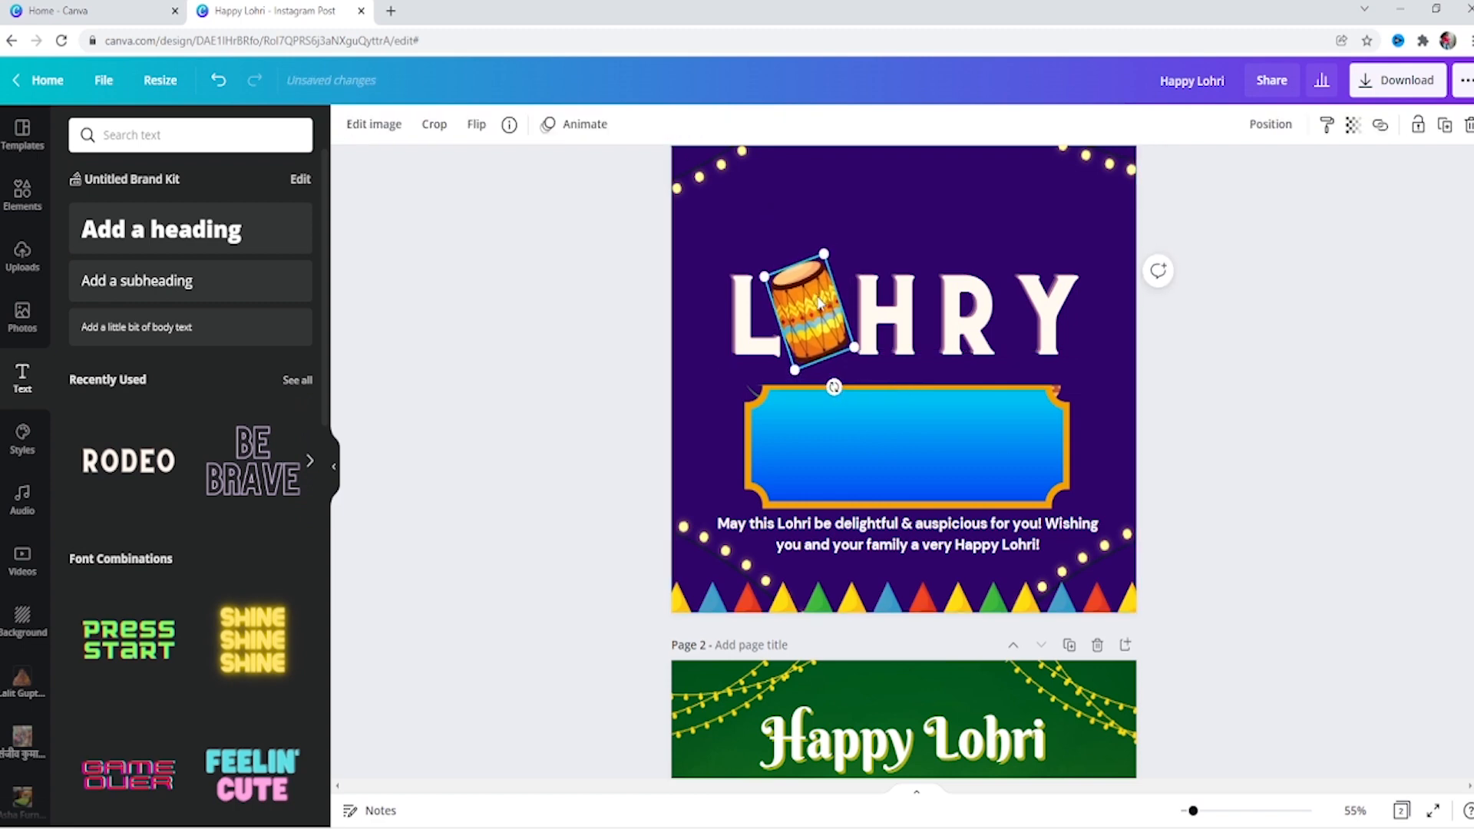
- Delete the letter Y from the end of the title
{"action": "left_click", "coordinate": [1071, 307]}
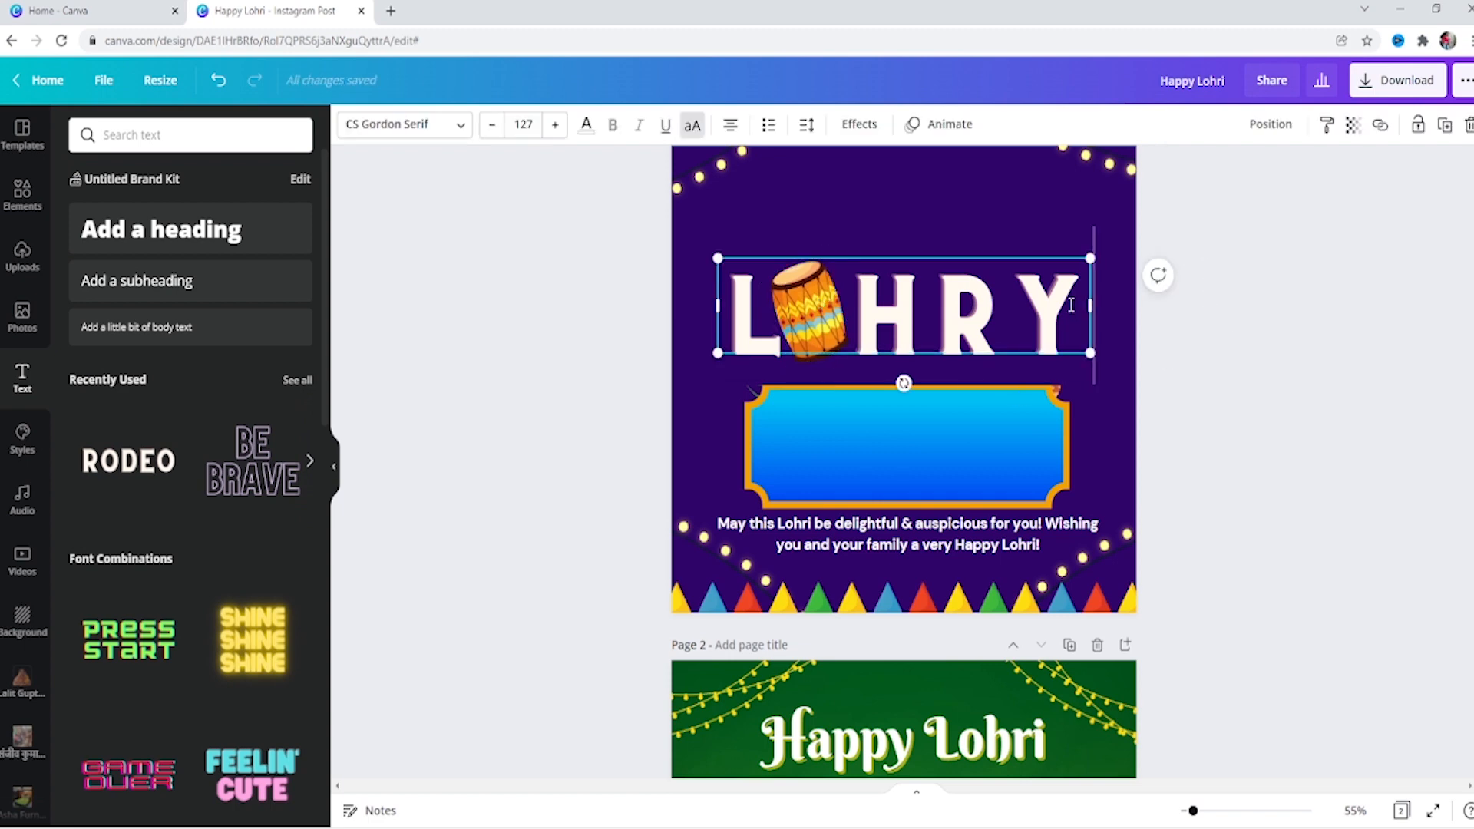
{"action": "left_click", "coordinate": [1071, 305]}
{"action": "key", "text": "BackSpace"}
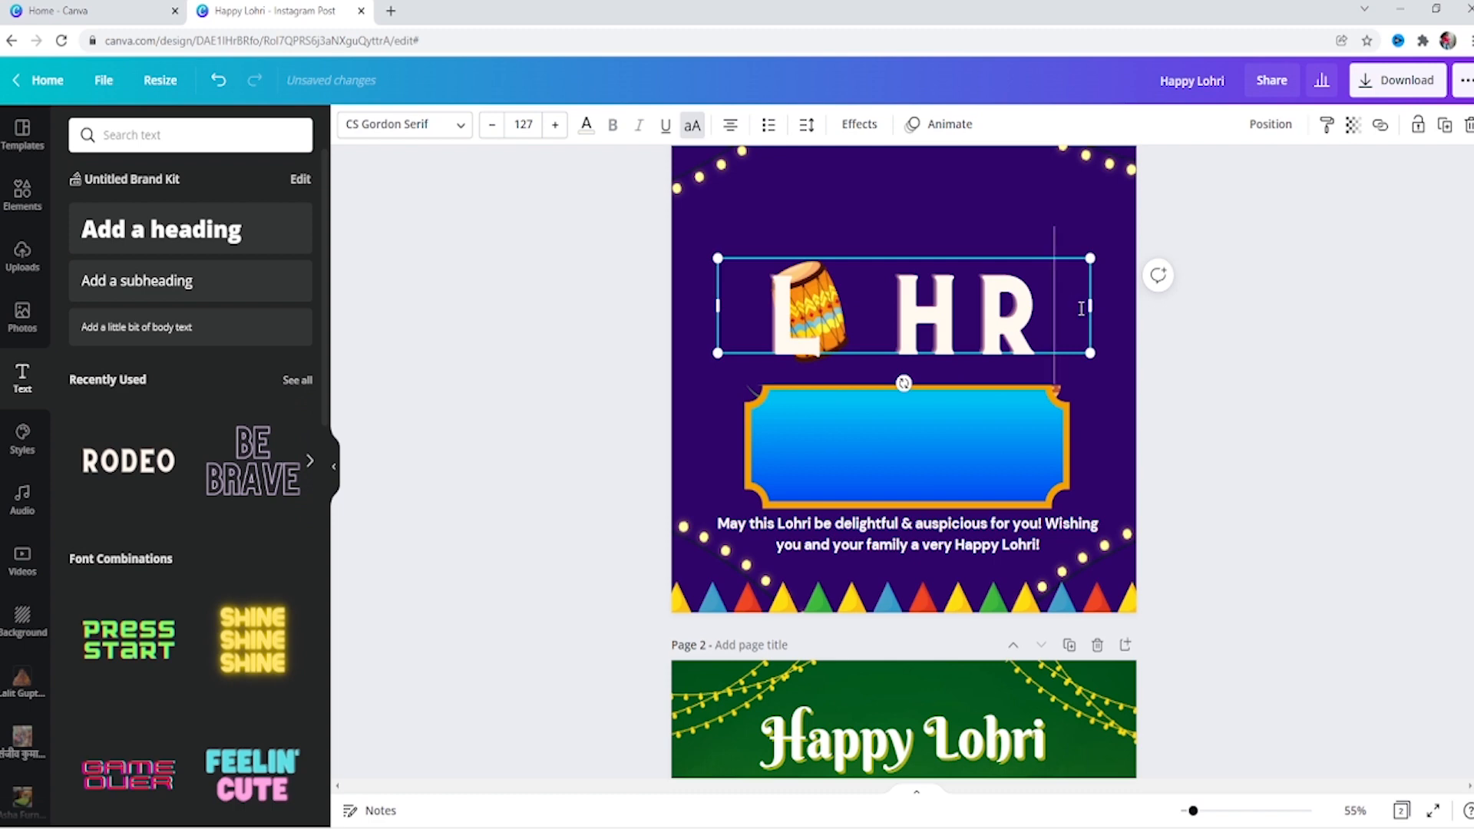
{"action": "left_click", "coordinate": [1278, 274]}
- Narrow the title's text box to fit its letters and reposition it with the drum in the gap after the L
{"action": "left_click_drag", "start_coordinate": [995, 327], "coordinate": [949, 331]}
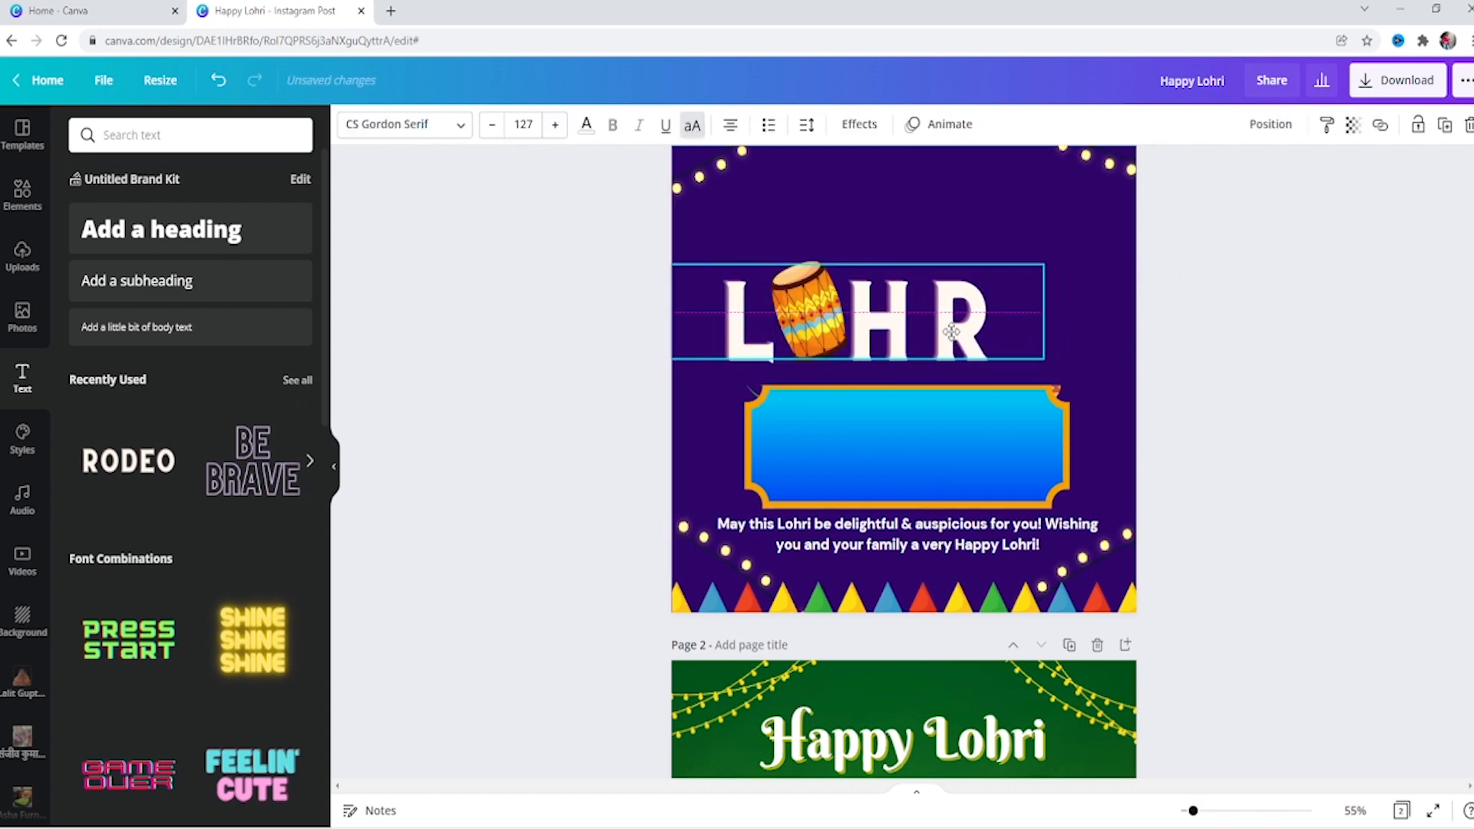
{"action": "left_click", "coordinate": [795, 338]}
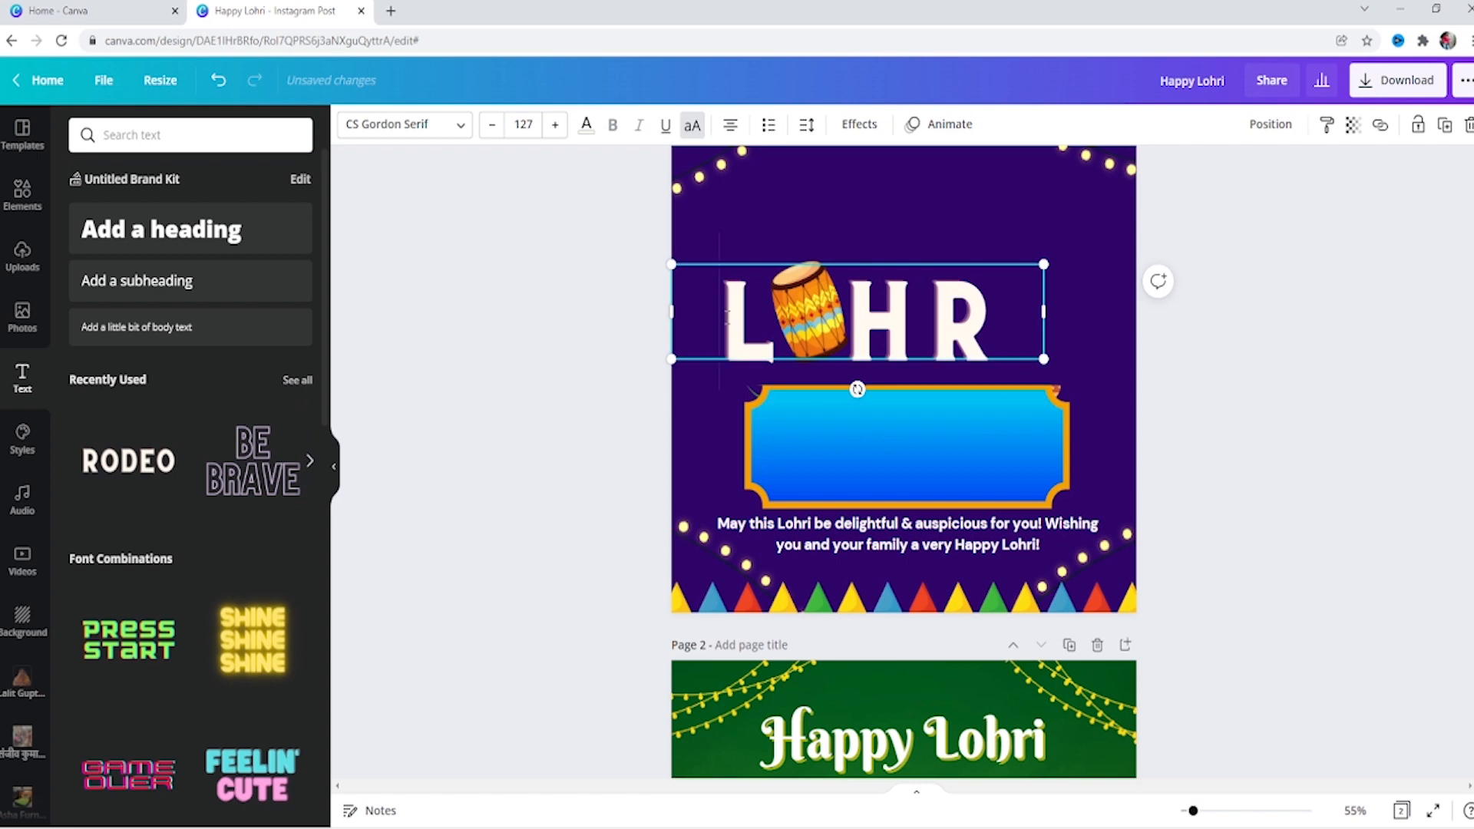
{"action": "left_click_drag", "start_coordinate": [666, 304], "coordinate": [754, 301]}
{"action": "left_click", "coordinate": [1246, 286]}
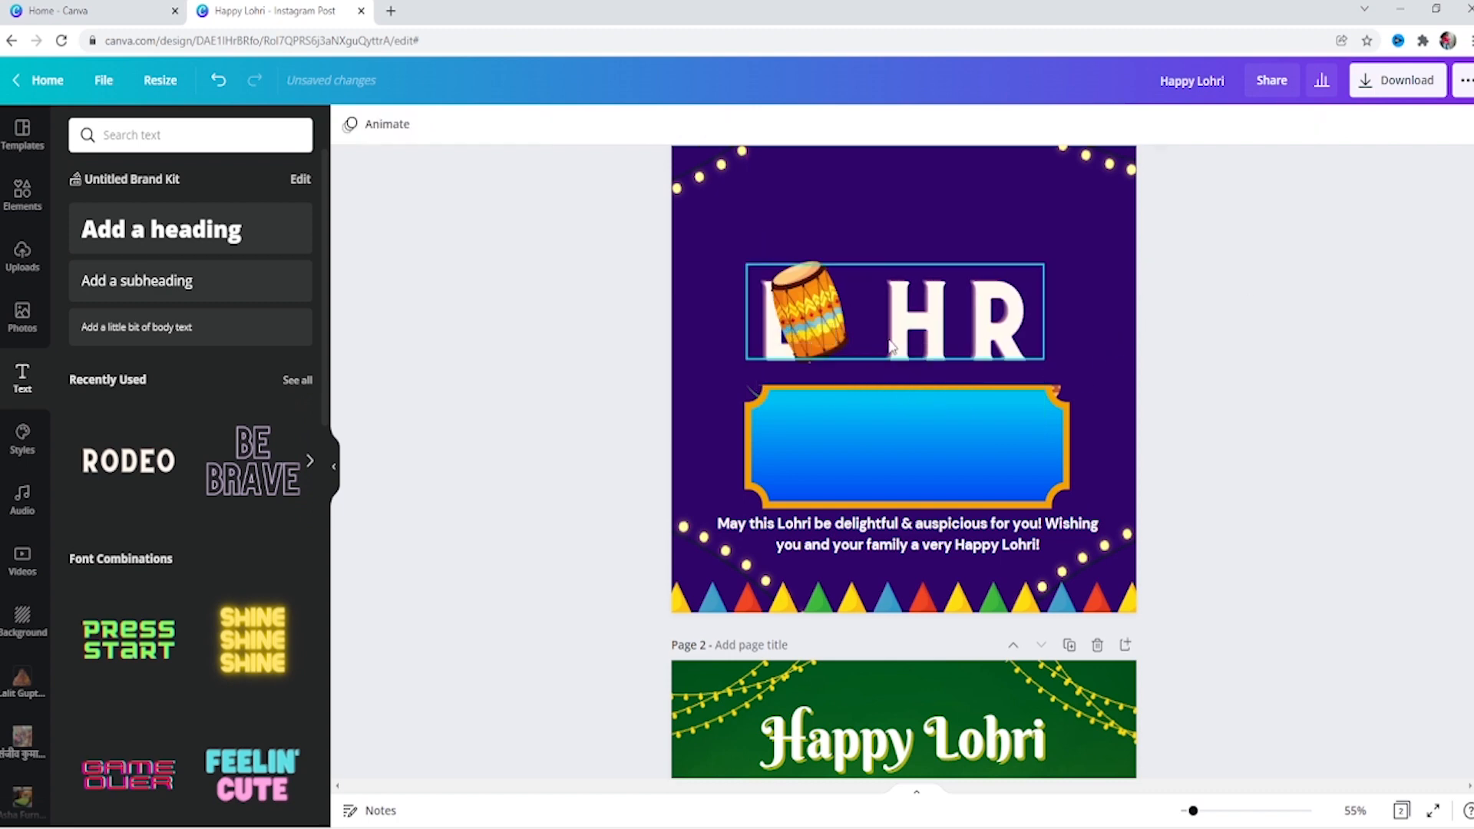
{"action": "left_click_drag", "start_coordinate": [890, 338], "coordinate": [861, 324]}
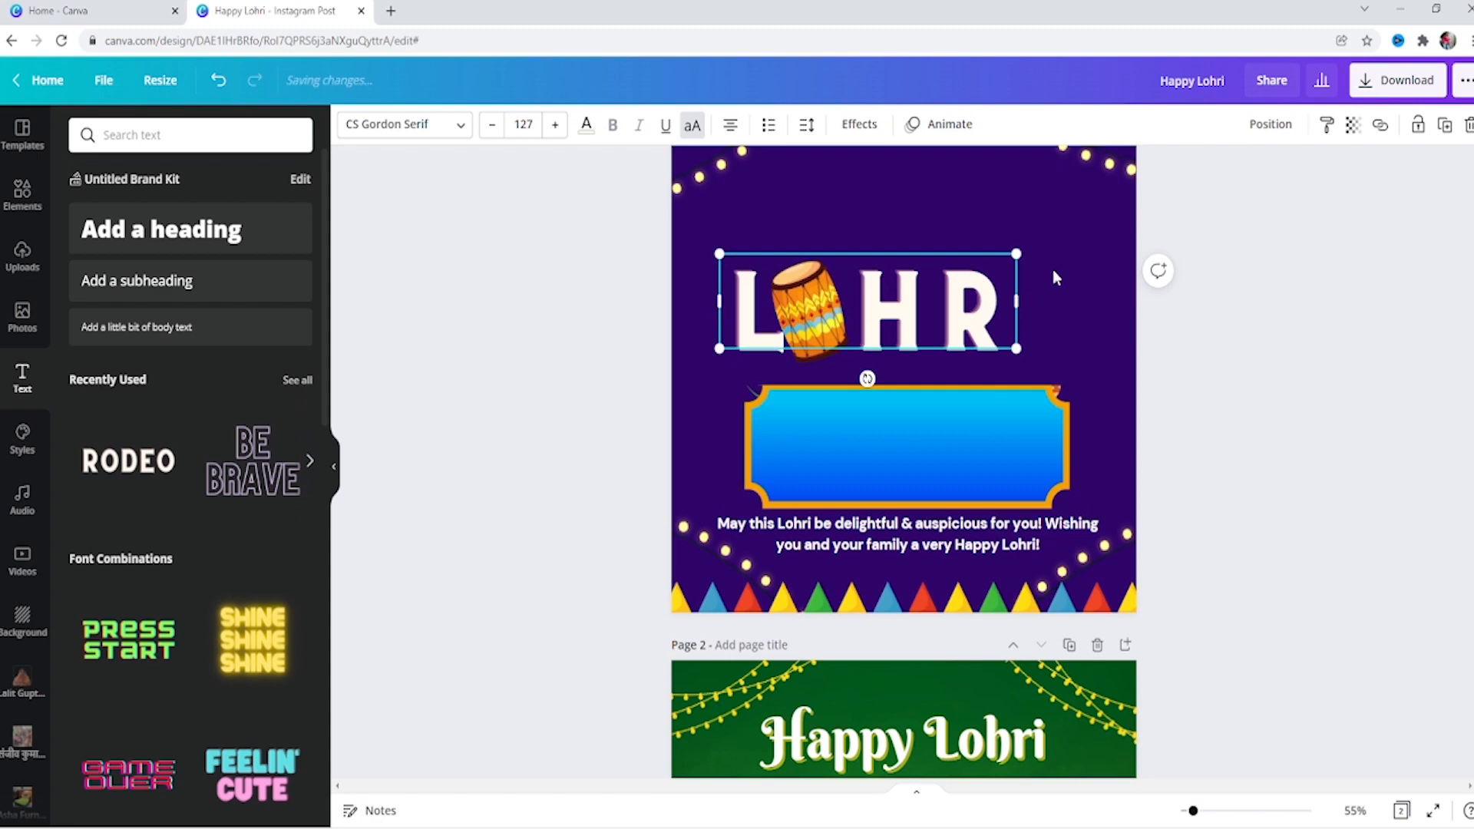
{"action": "left_click", "coordinate": [1053, 270]}
- Nudge the title text down until it sits just above the blue banner
{"action": "left_click", "coordinate": [955, 309]}
{"action": "key", "text": "Down"}
{"action": "key", "text": "Down"}
{"action": "key", "text": "Down"}
{"action": "key", "text": "Down"}
{"action": "key", "text": "Down"}
{"action": "key", "text": "Down"}
{"action": "key", "text": "Down"}
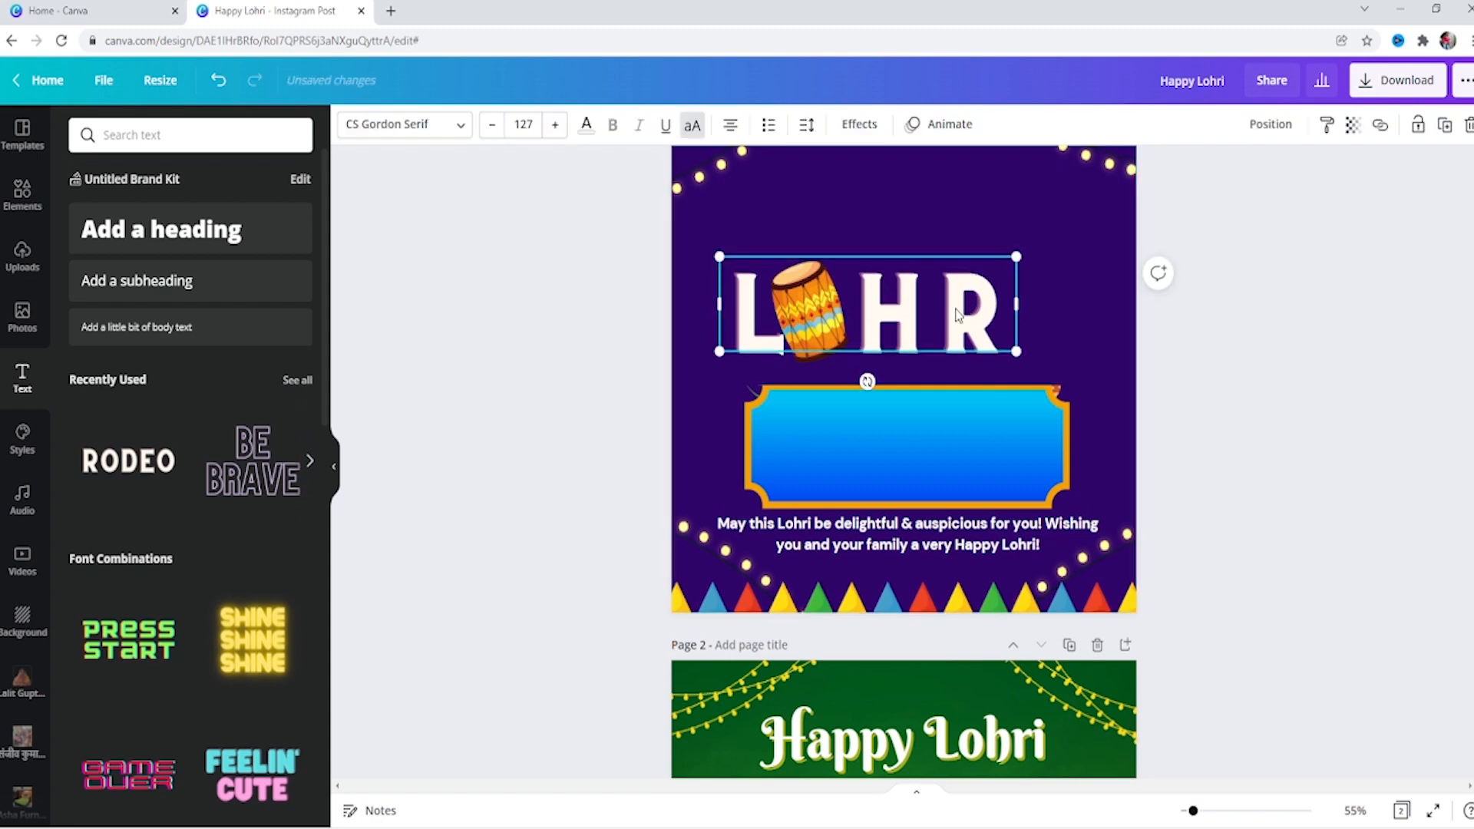
{"action": "key", "text": "Down"}
{"action": "key", "text": "Down"}
{"action": "key", "text": "Down"}
{"action": "key", "text": "Down"}
{"action": "key", "text": "Down"}
{"action": "key", "text": "Down"}
{"action": "key", "text": "Down"}
{"action": "key", "text": "Down"}
{"action": "key", "text": "Down"}
{"action": "key", "text": "Down"}
{"action": "key", "text": "Down"}
{"action": "key", "text": "Down"}
{"action": "key", "text": "Down"}
{"action": "key", "text": "Down"}
{"action": "key", "text": "Down"}
{"action": "key", "text": "Down"}
{"action": "key", "text": "Down"}
{"action": "key", "text": "Down"}
{"action": "key", "text": "Down"}
{"action": "key", "text": "Down"}
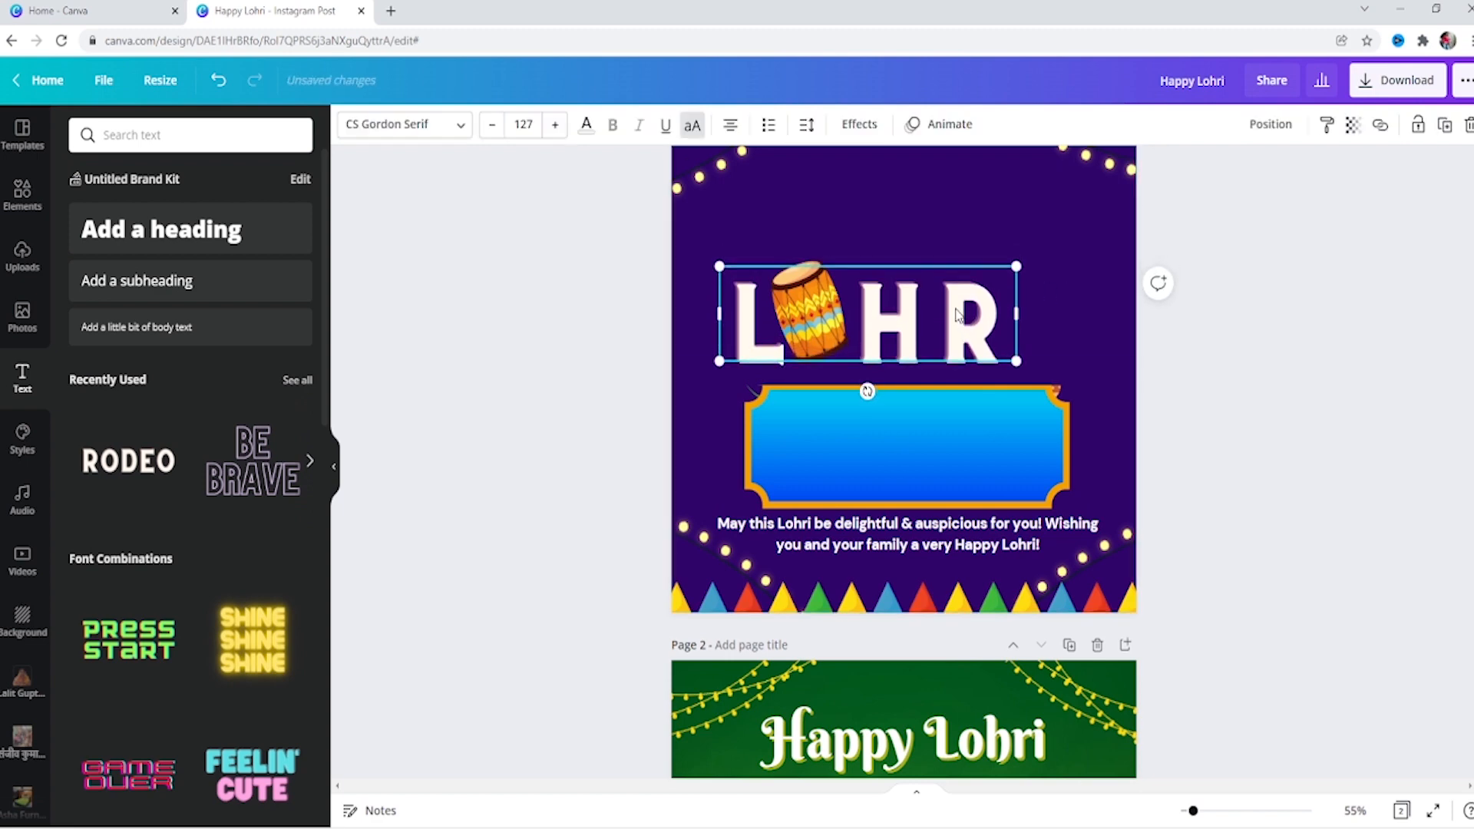
{"action": "key", "text": "Down"}
{"action": "key", "text": "Down"}
{"action": "key", "text": "Down"}
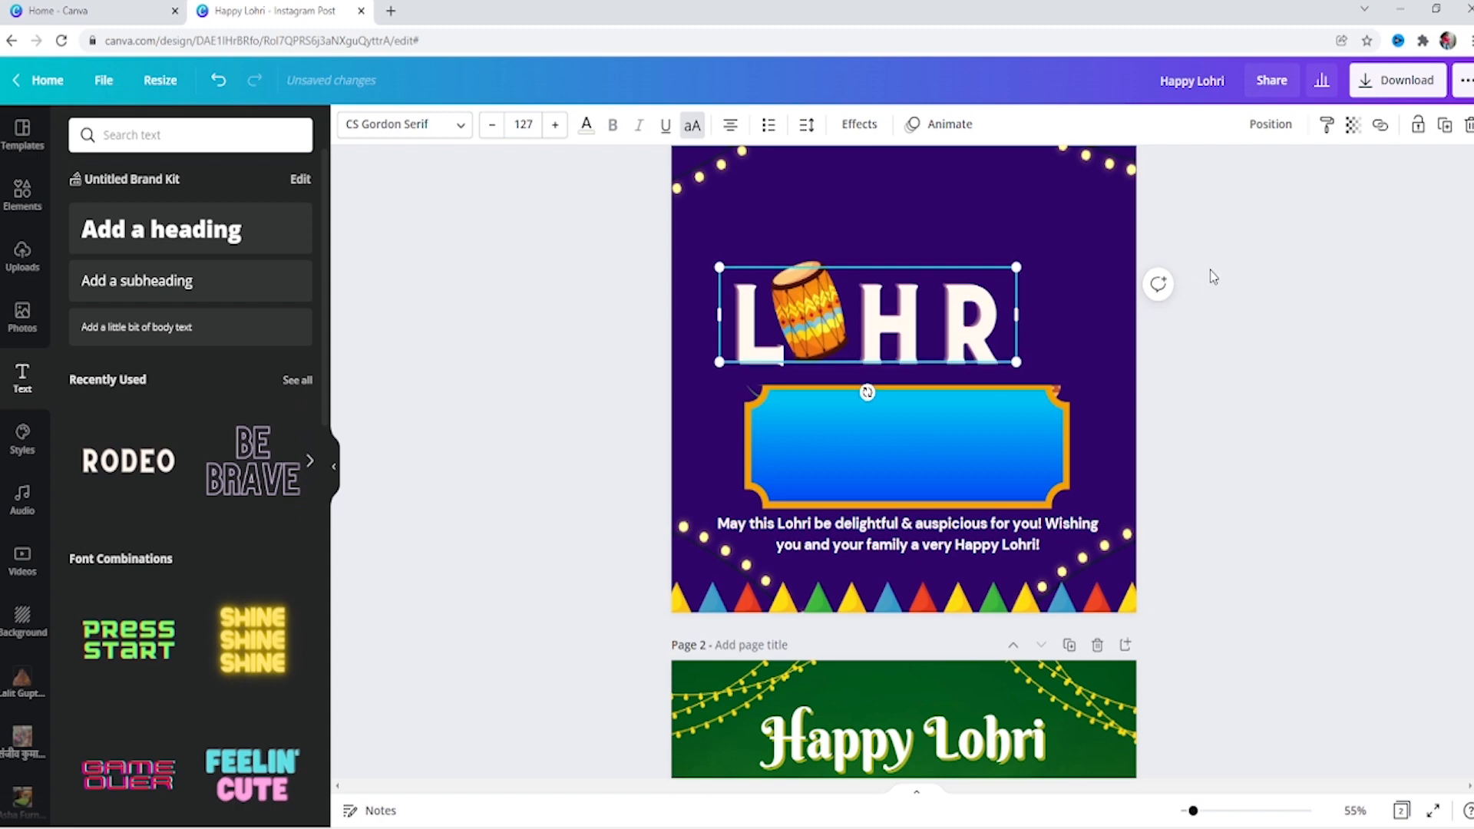
- Nudge the drum down and slightly right to line it up with the lowered title letters
{"action": "left_click", "coordinate": [810, 311]}
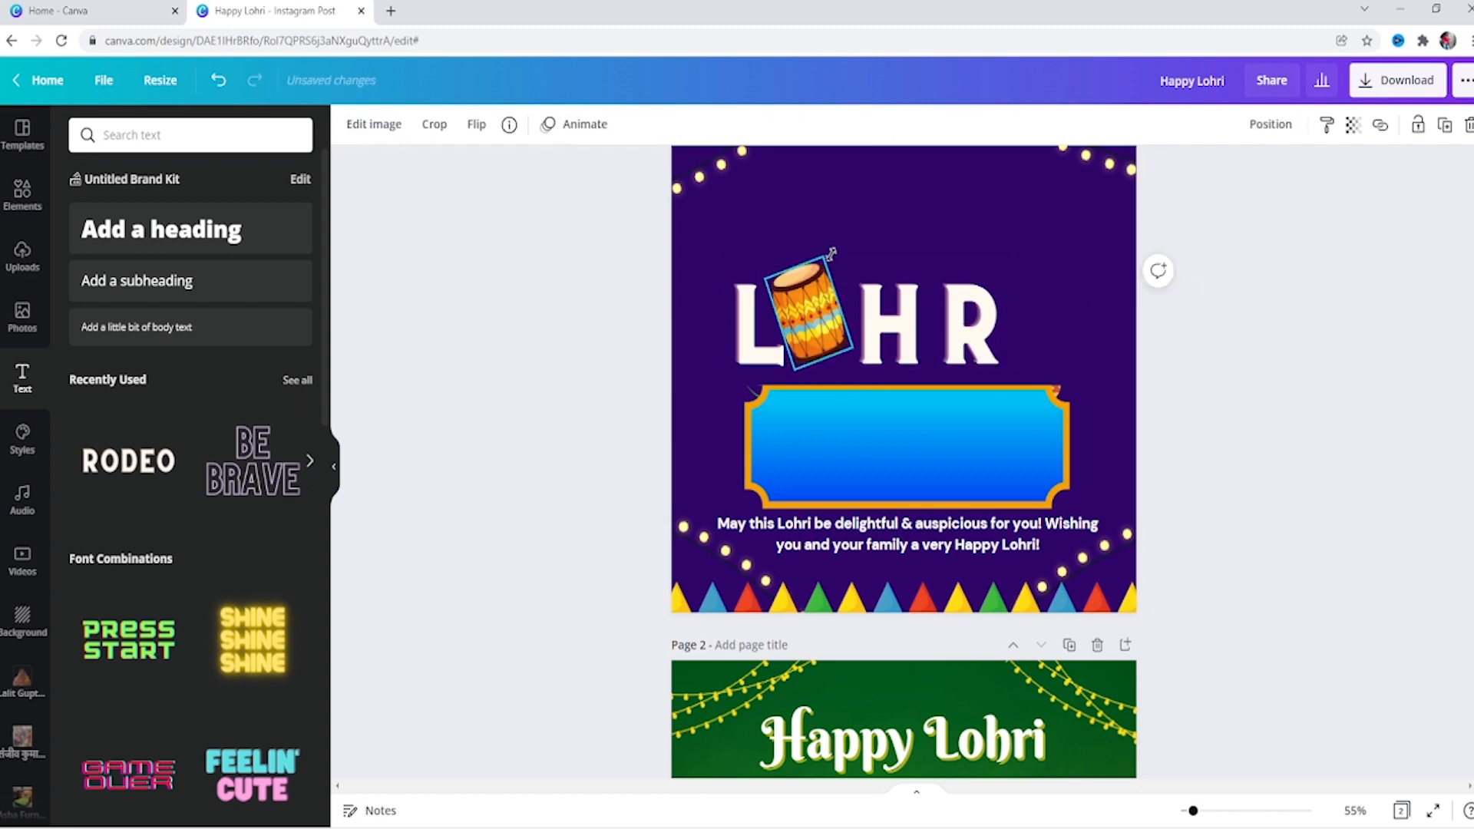
{"action": "left_click_drag", "start_coordinate": [831, 254], "coordinate": [830, 255]}
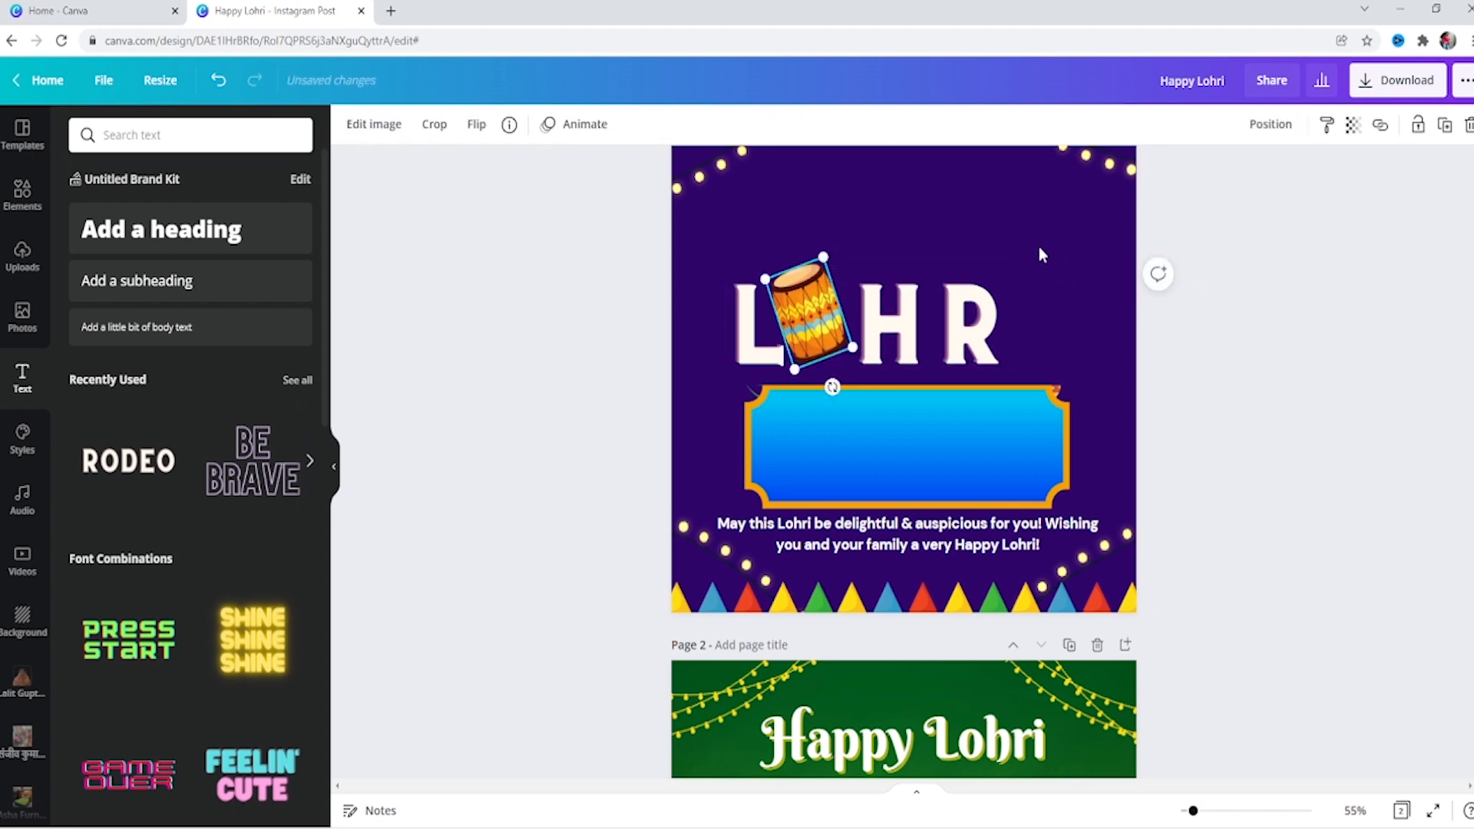
{"action": "left_click", "coordinate": [845, 308]}
{"action": "left_click", "coordinate": [818, 316]}
{"action": "key", "text": "Down"}
{"action": "key", "text": "Down"}
{"action": "key", "text": "Down"}
{"action": "key", "text": "Down"}
{"action": "key", "text": "Down"}
{"action": "key", "text": "Down"}
{"action": "key", "text": "Down"}
{"action": "key", "text": "Down"}
{"action": "key", "text": "Down"}
{"action": "key", "text": "Down"}
{"action": "key", "text": "Down"}
{"action": "key", "text": "Down"}
{"action": "key", "text": "Down"}
{"action": "key", "text": "Down"}
{"action": "key", "text": "Down"}
{"action": "key", "text": "Down"}
{"action": "key", "text": "Down"}
{"action": "key", "text": "Down"}
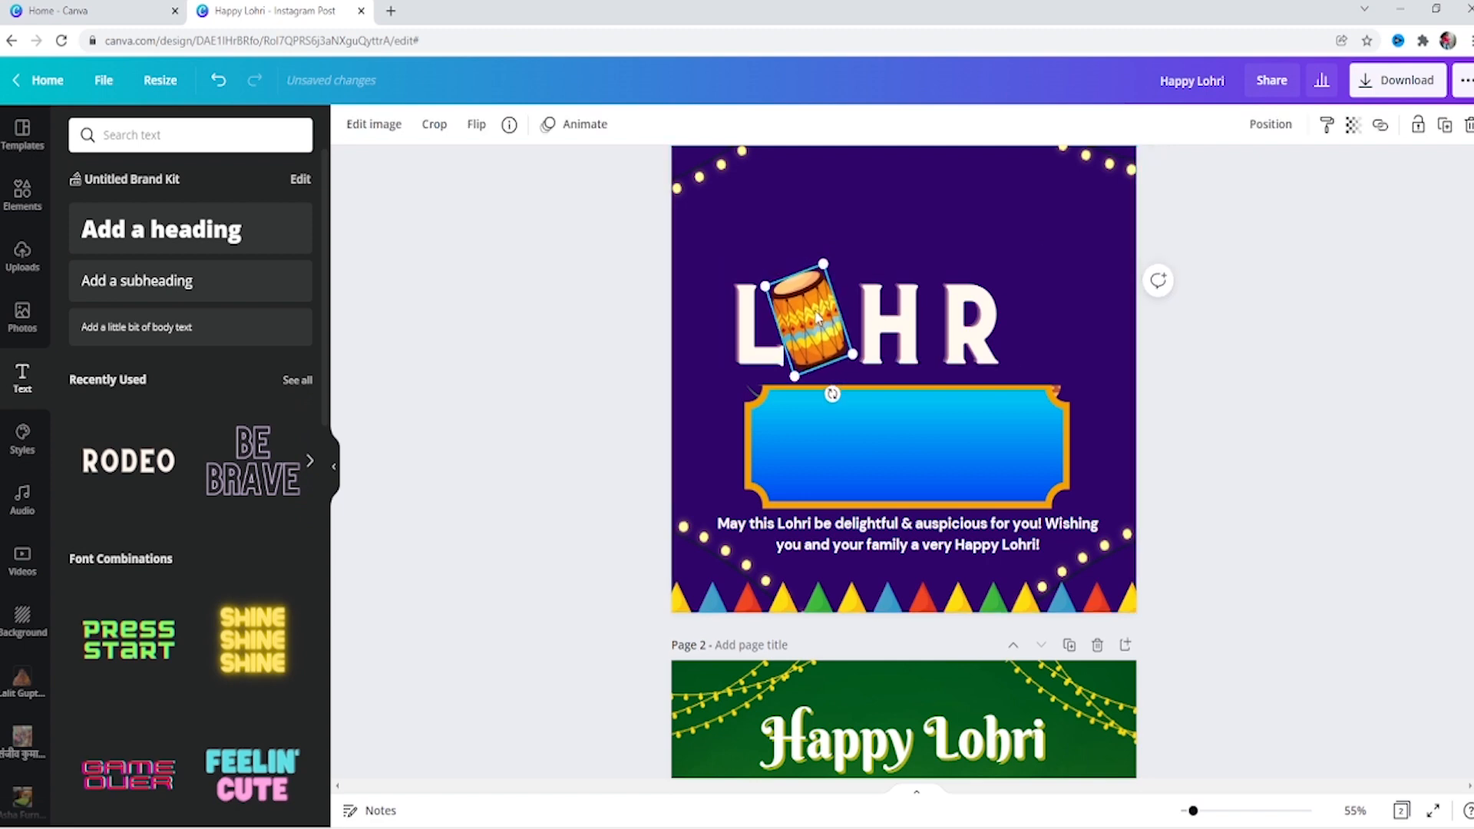
{"action": "key", "text": "Right"}
{"action": "key", "text": "Right"}
{"action": "key", "text": "Right"}
{"action": "key", "text": "Right"}
{"action": "key", "text": "Right"}
{"action": "key", "text": "Right"}
{"action": "key", "text": "Right"}
{"action": "key", "text": "Right"}
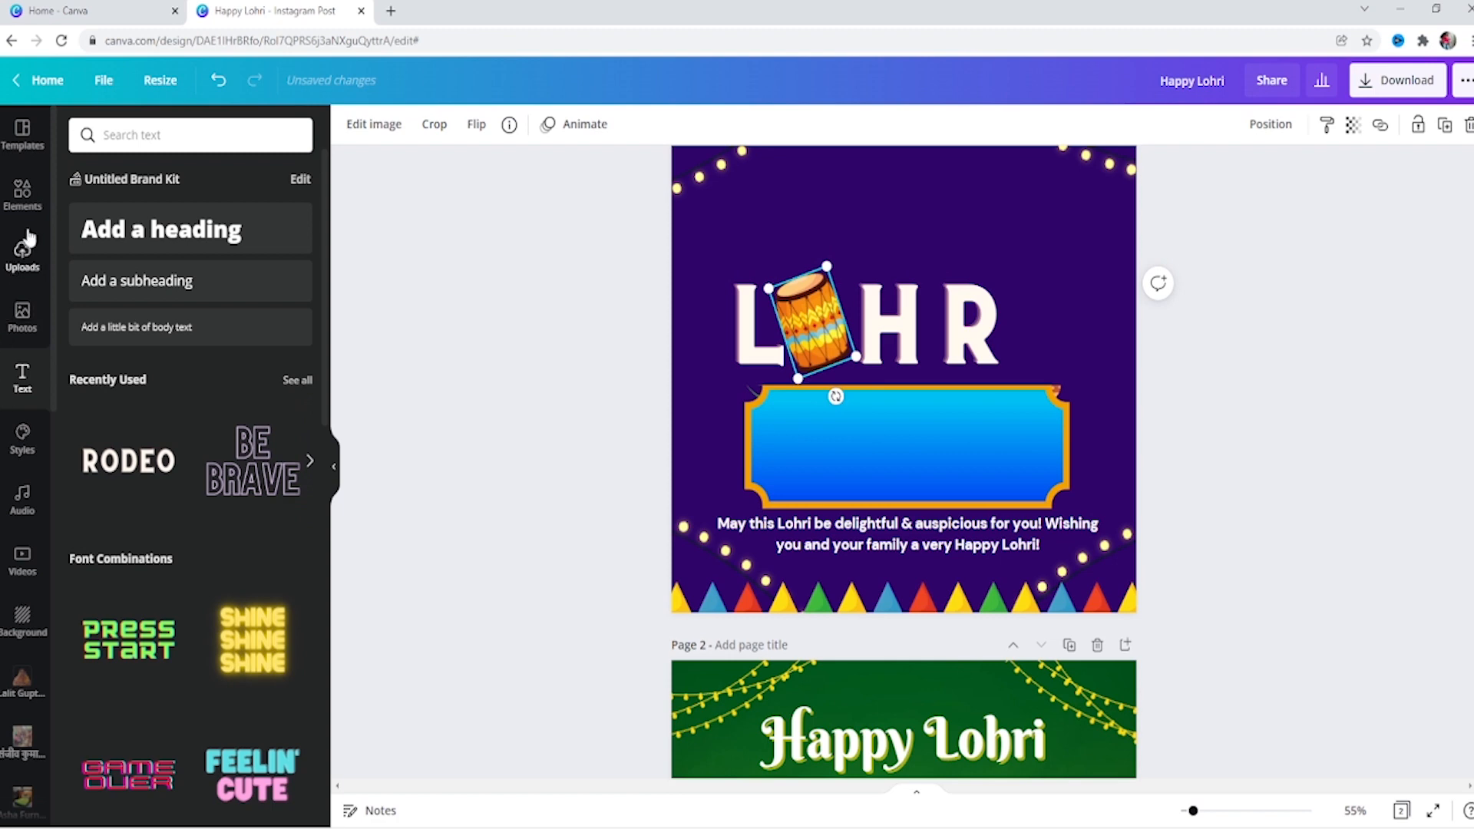
- Add the uploaded black silhouette image of two dancers to page 1
{"action": "scroll", "coordinate": [49, 338], "scroll_direction": "down", "scroll_amount": 1}
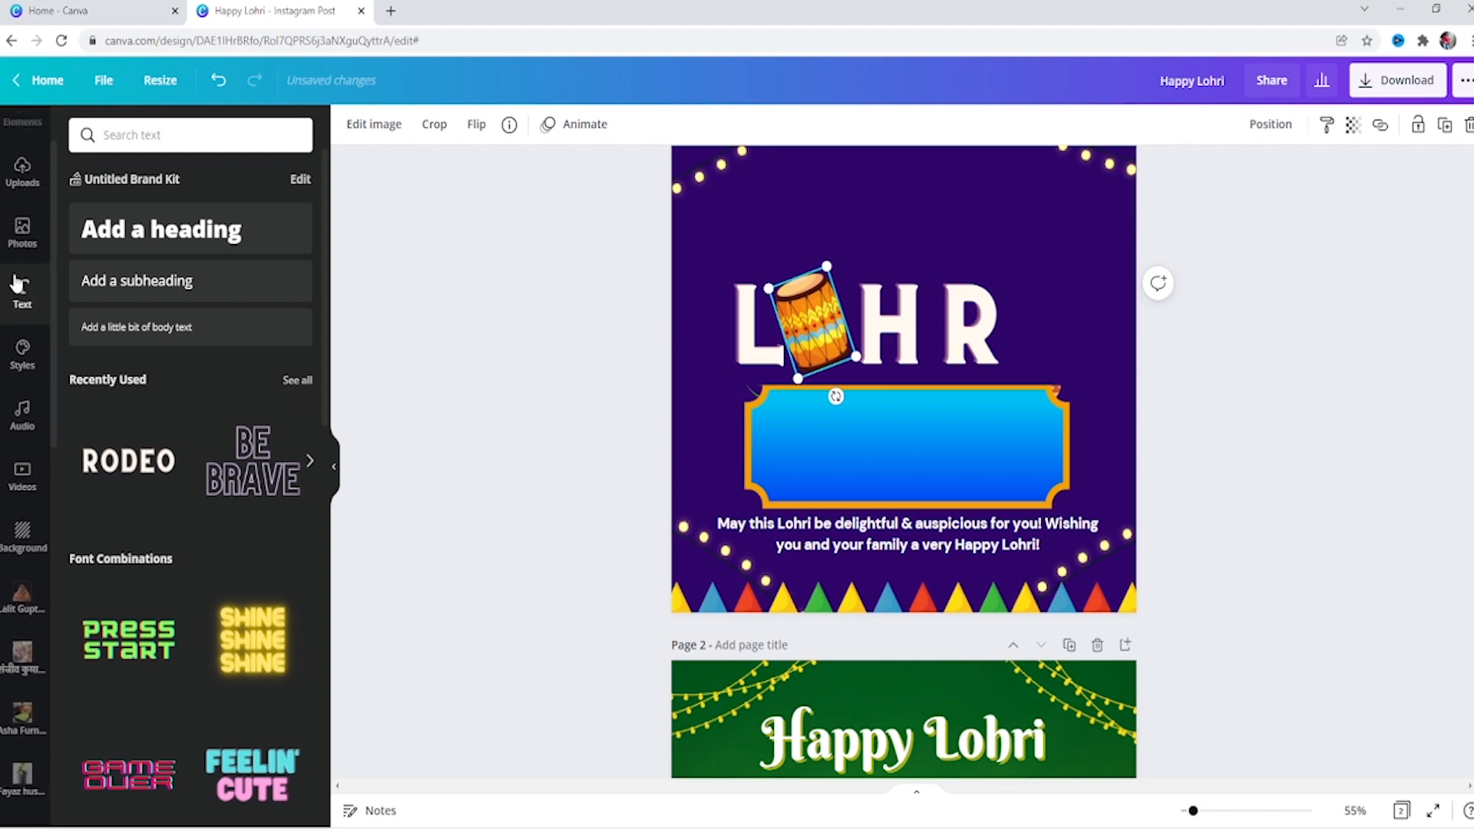
{"action": "left_click", "coordinate": [20, 175]}
{"action": "scroll", "coordinate": [172, 423], "scroll_direction": "down", "scroll_amount": 12}
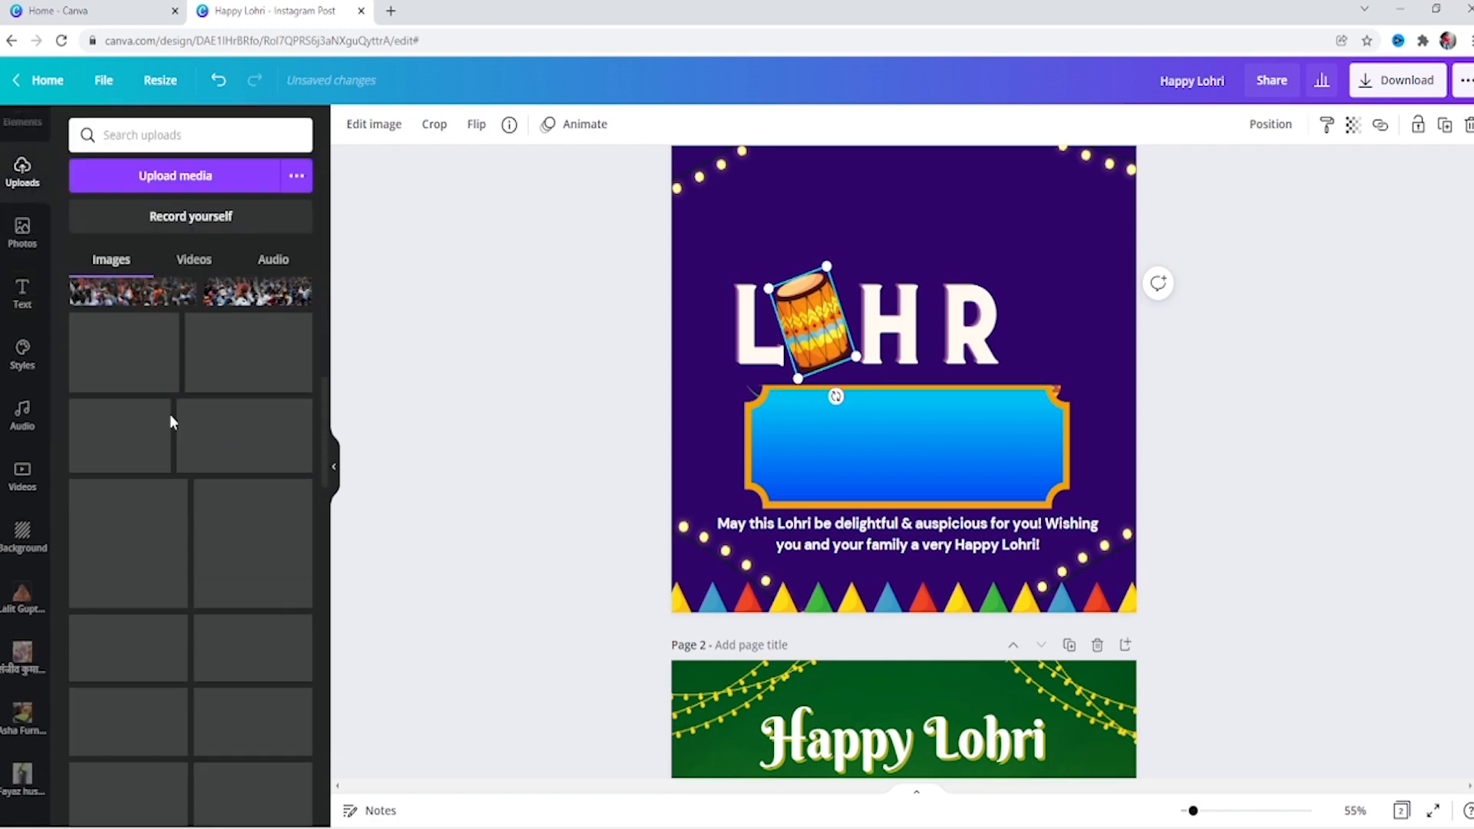
{"action": "scroll", "coordinate": [171, 423], "scroll_direction": "down", "scroll_amount": 15}
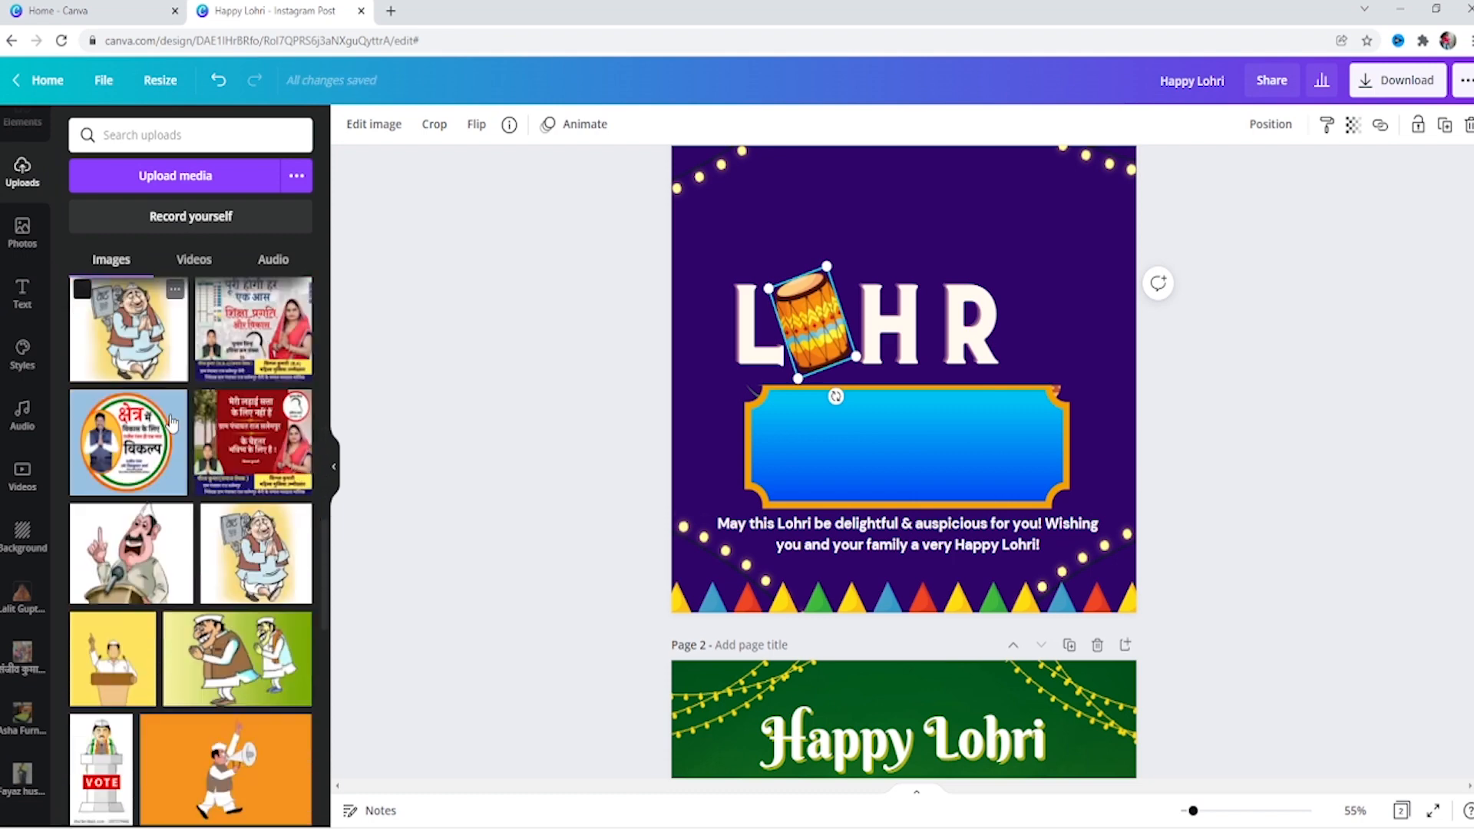
{"action": "scroll", "coordinate": [171, 423], "scroll_direction": "down", "scroll_amount": 10}
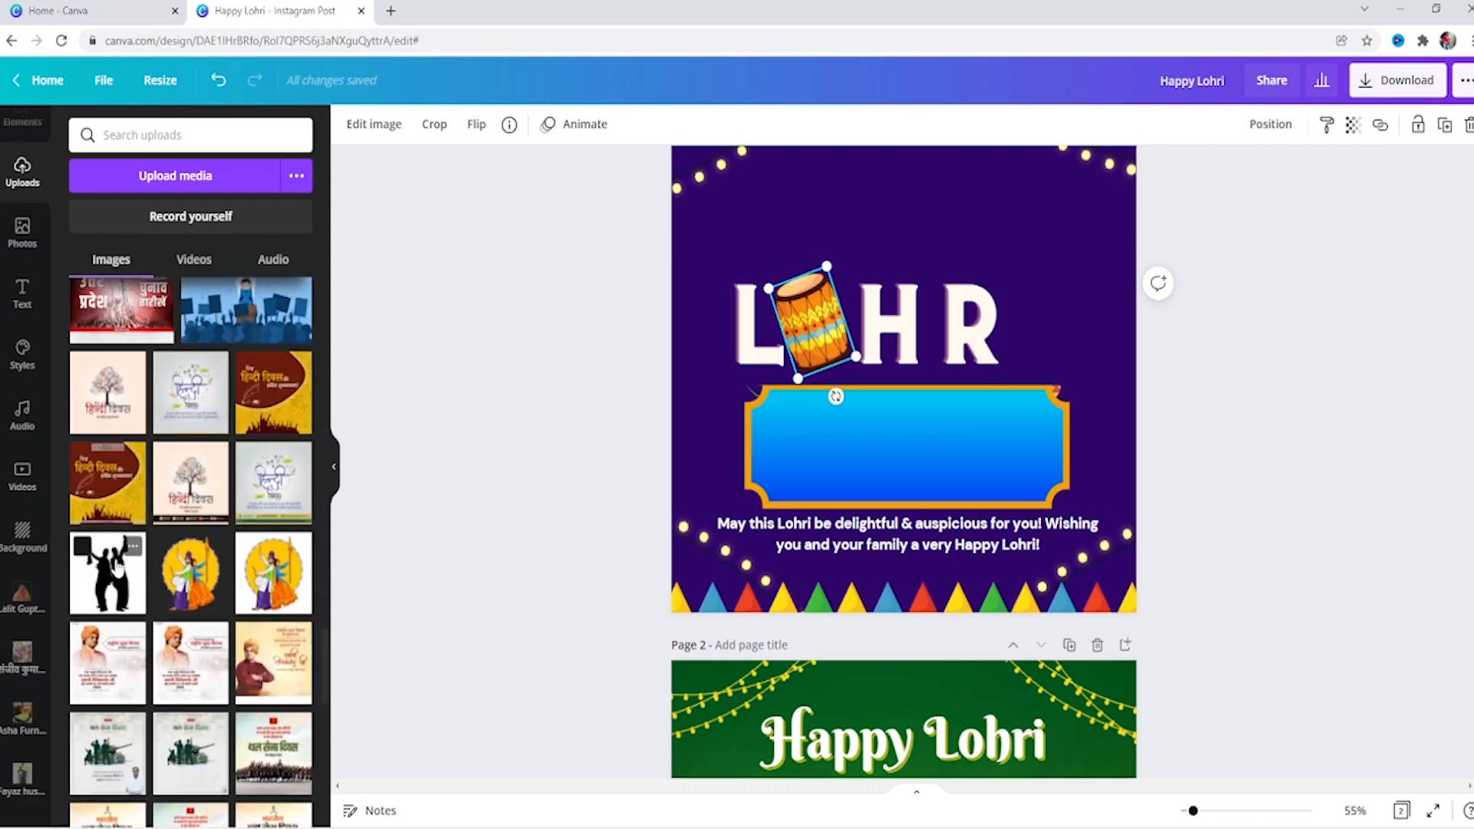
{"action": "left_click", "coordinate": [118, 568]}
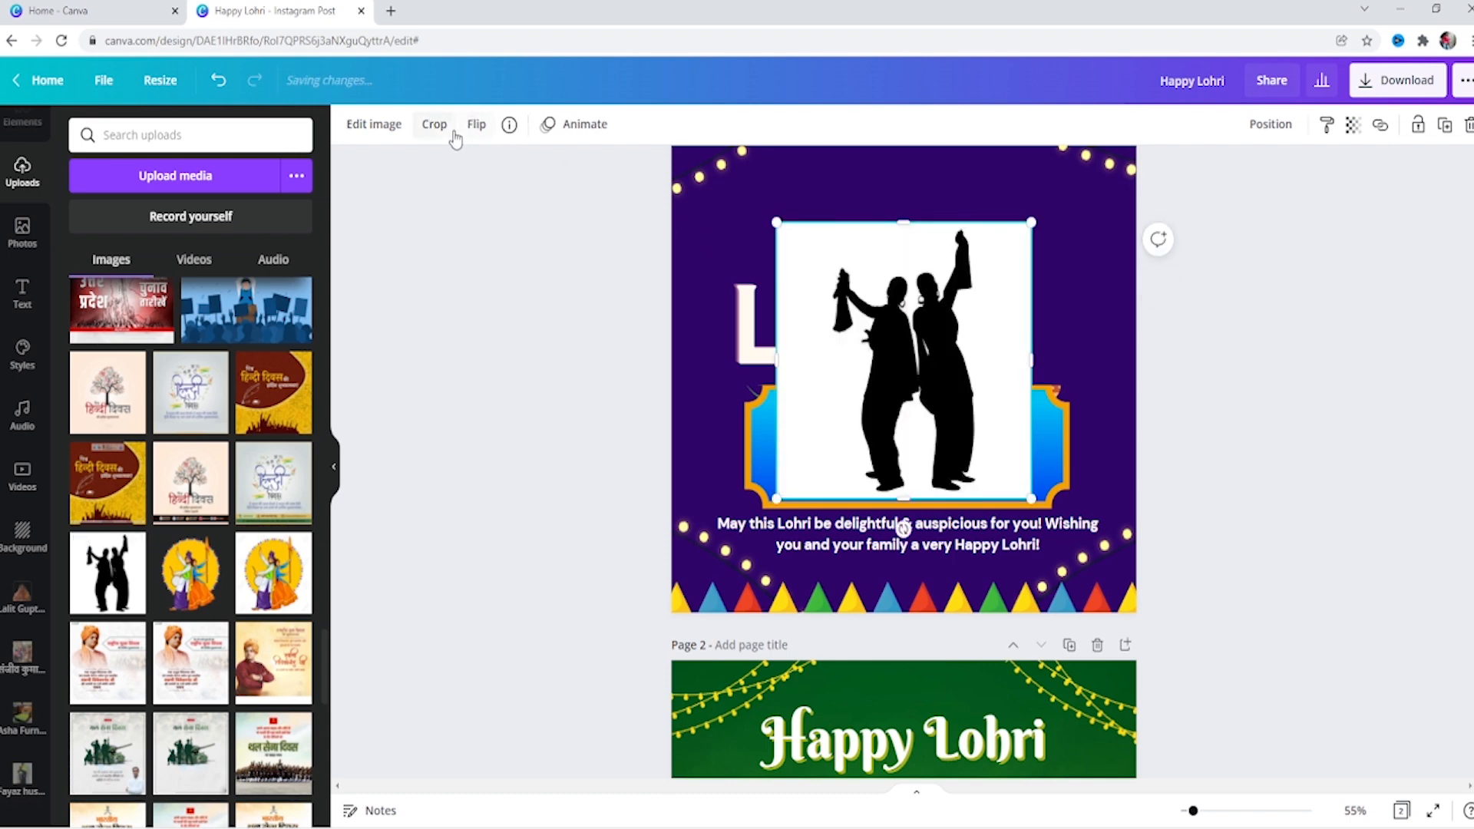
- Remove the dancers image's white background and crop away the empty margins at its sides
{"action": "left_click", "coordinate": [376, 128]}
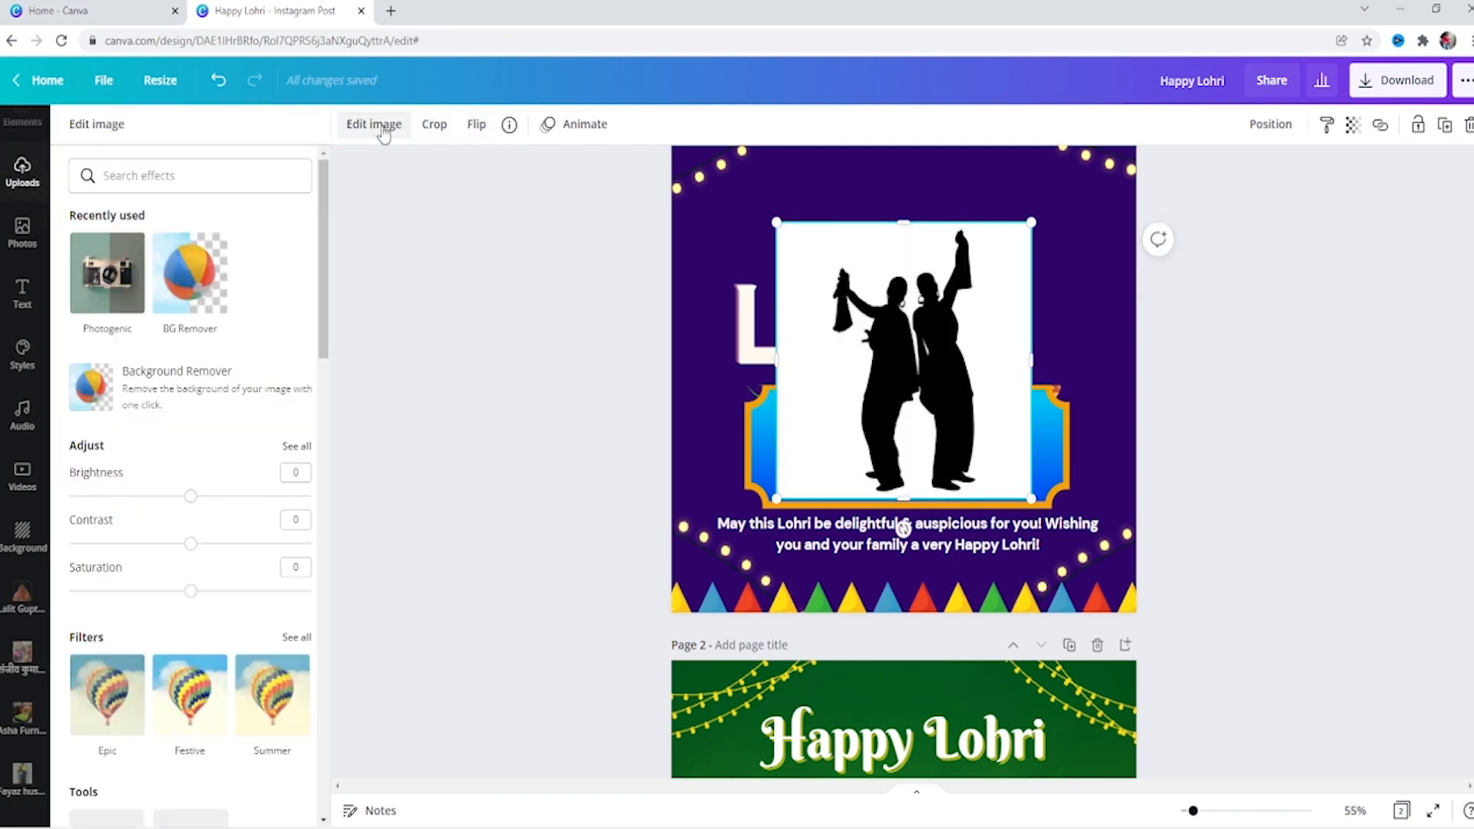
{"action": "left_click", "coordinate": [198, 300]}
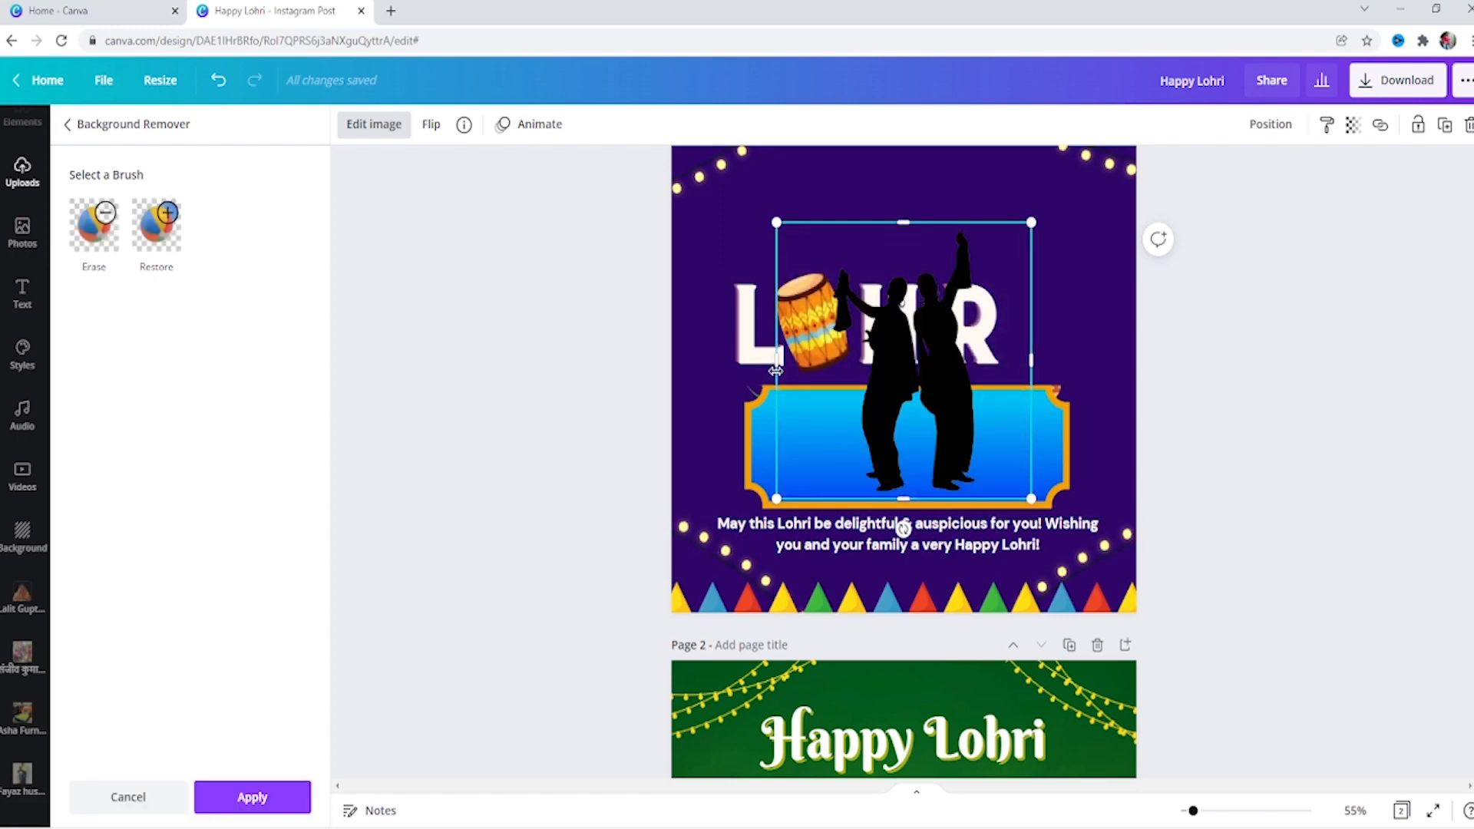
{"action": "left_click_drag", "start_coordinate": [775, 370], "coordinate": [827, 370]}
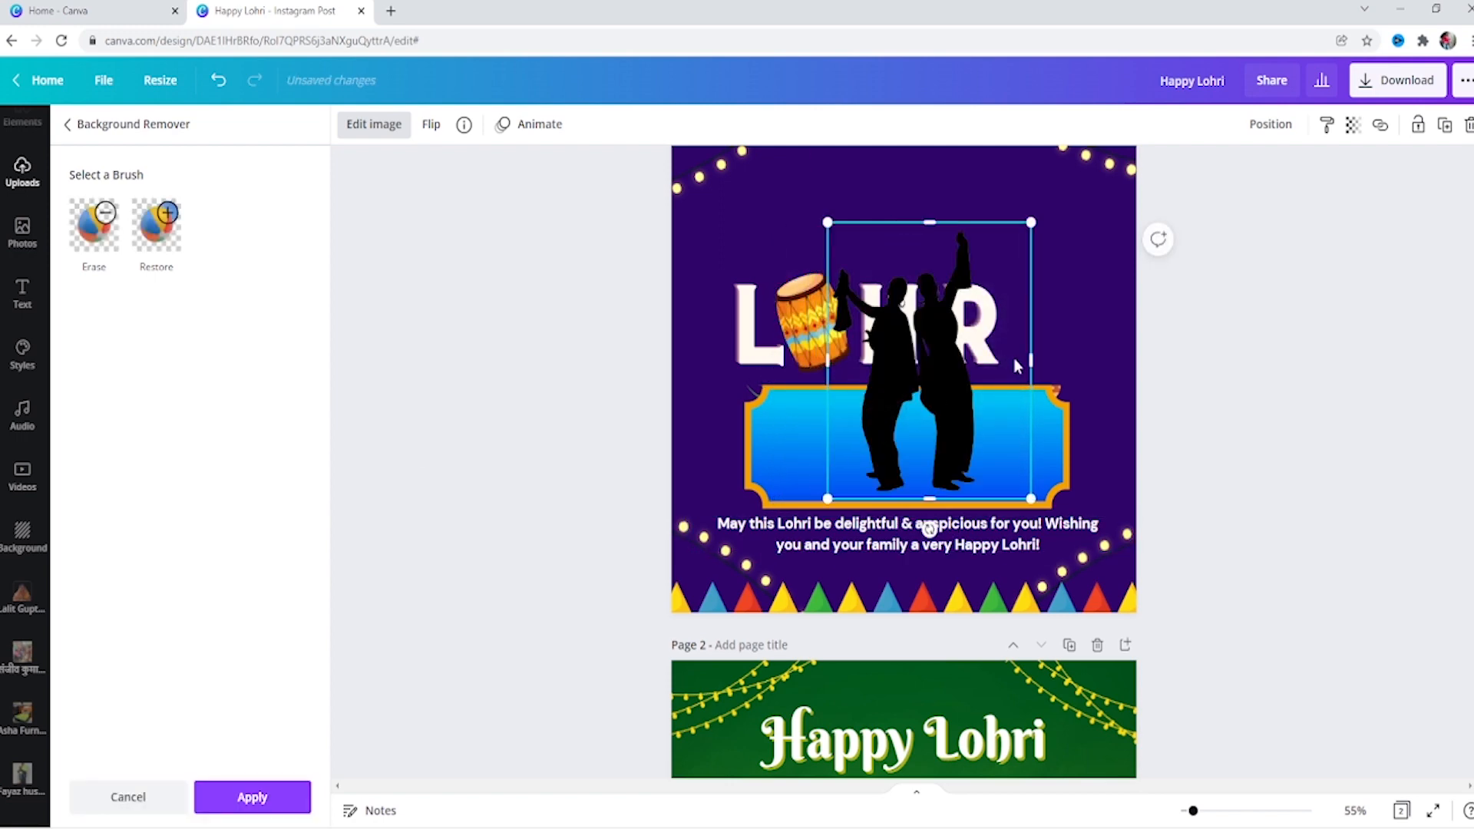
{"action": "left_click_drag", "start_coordinate": [1027, 359], "coordinate": [1011, 288]}
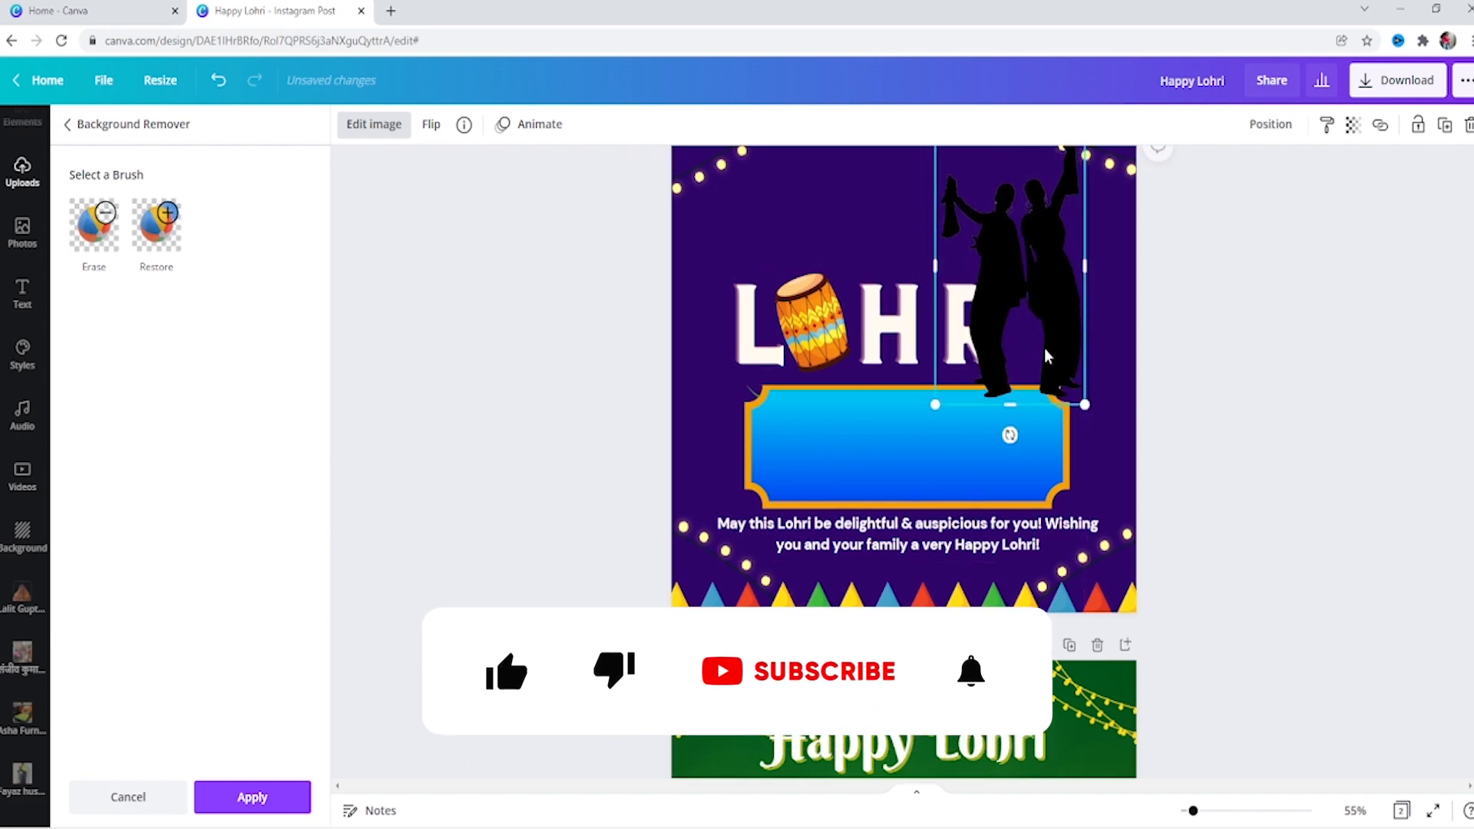
- Shrink the dancers silhouette and place it right after the R, standing on the blue banner, in place of the Y
{"action": "scroll", "coordinate": [1064, 402], "scroll_direction": "up", "scroll_amount": 2}
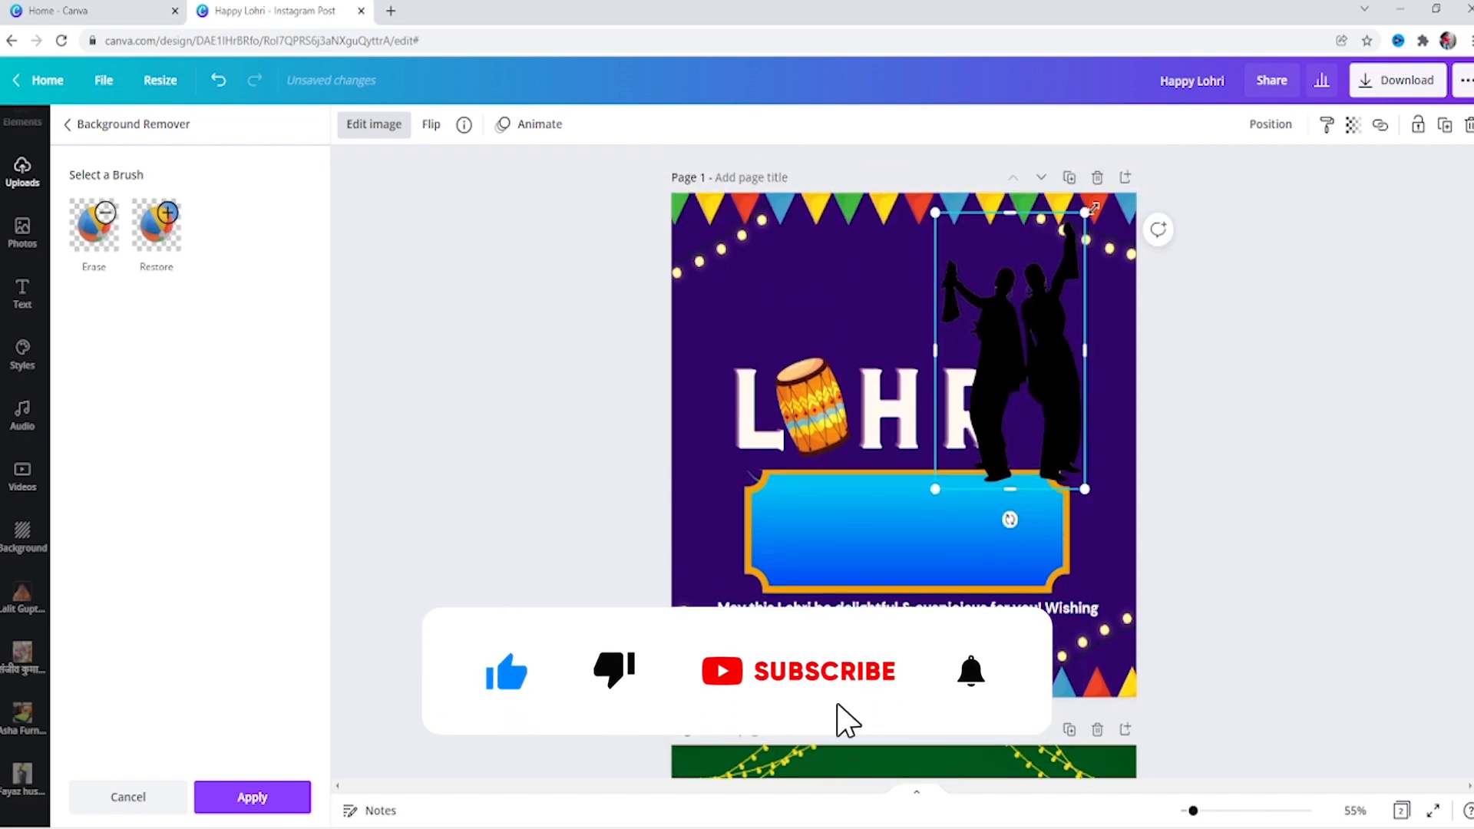
{"action": "left_click_drag", "start_coordinate": [1083, 213], "coordinate": [1045, 284]}
{"action": "left_click_drag", "start_coordinate": [1017, 382], "coordinate": [1043, 367]}
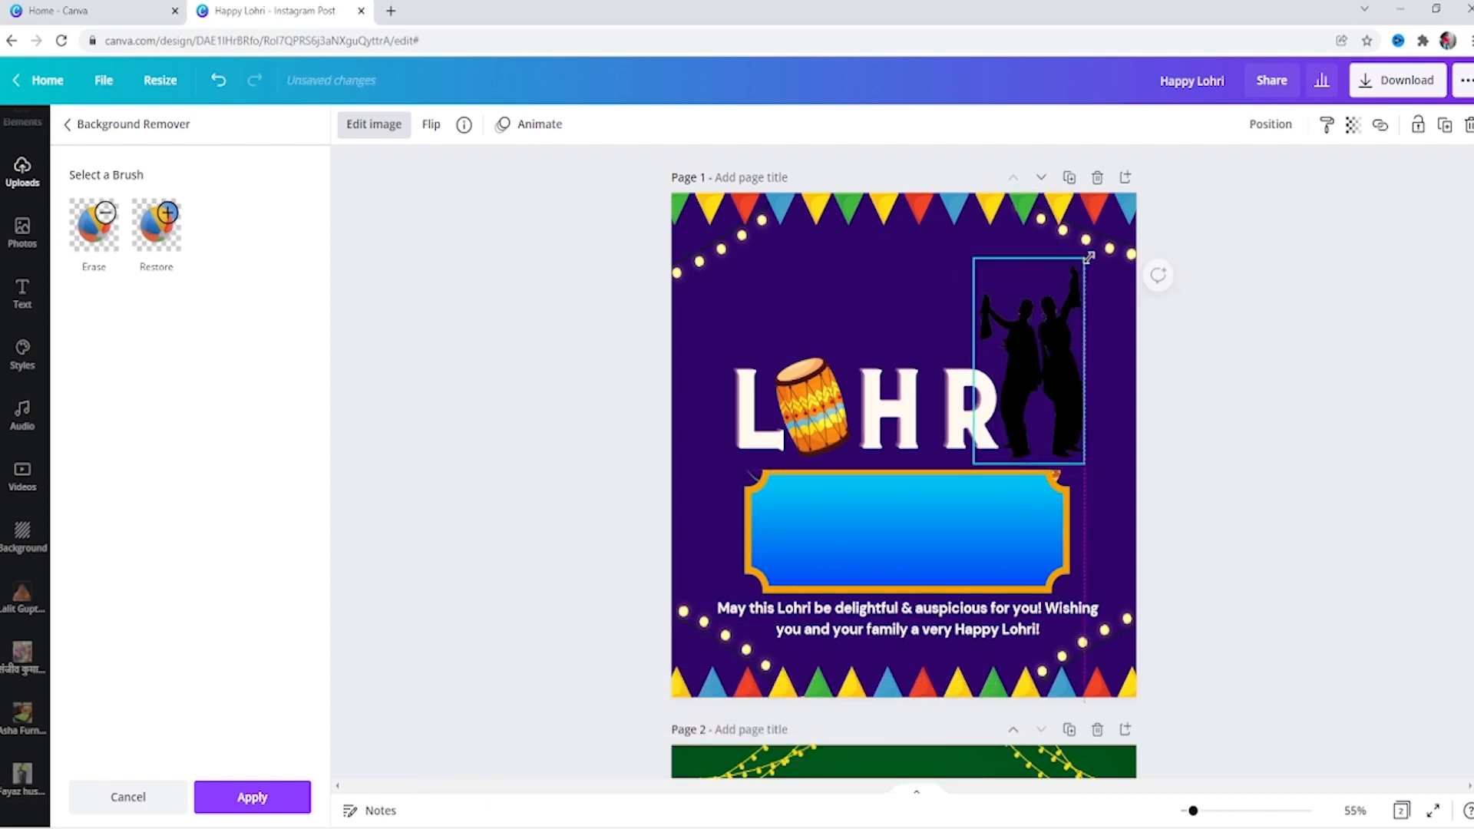
{"action": "left_click_drag", "start_coordinate": [1086, 253], "coordinate": [1078, 270]}
{"action": "left_click_drag", "start_coordinate": [1050, 353], "coordinate": [1050, 352]}
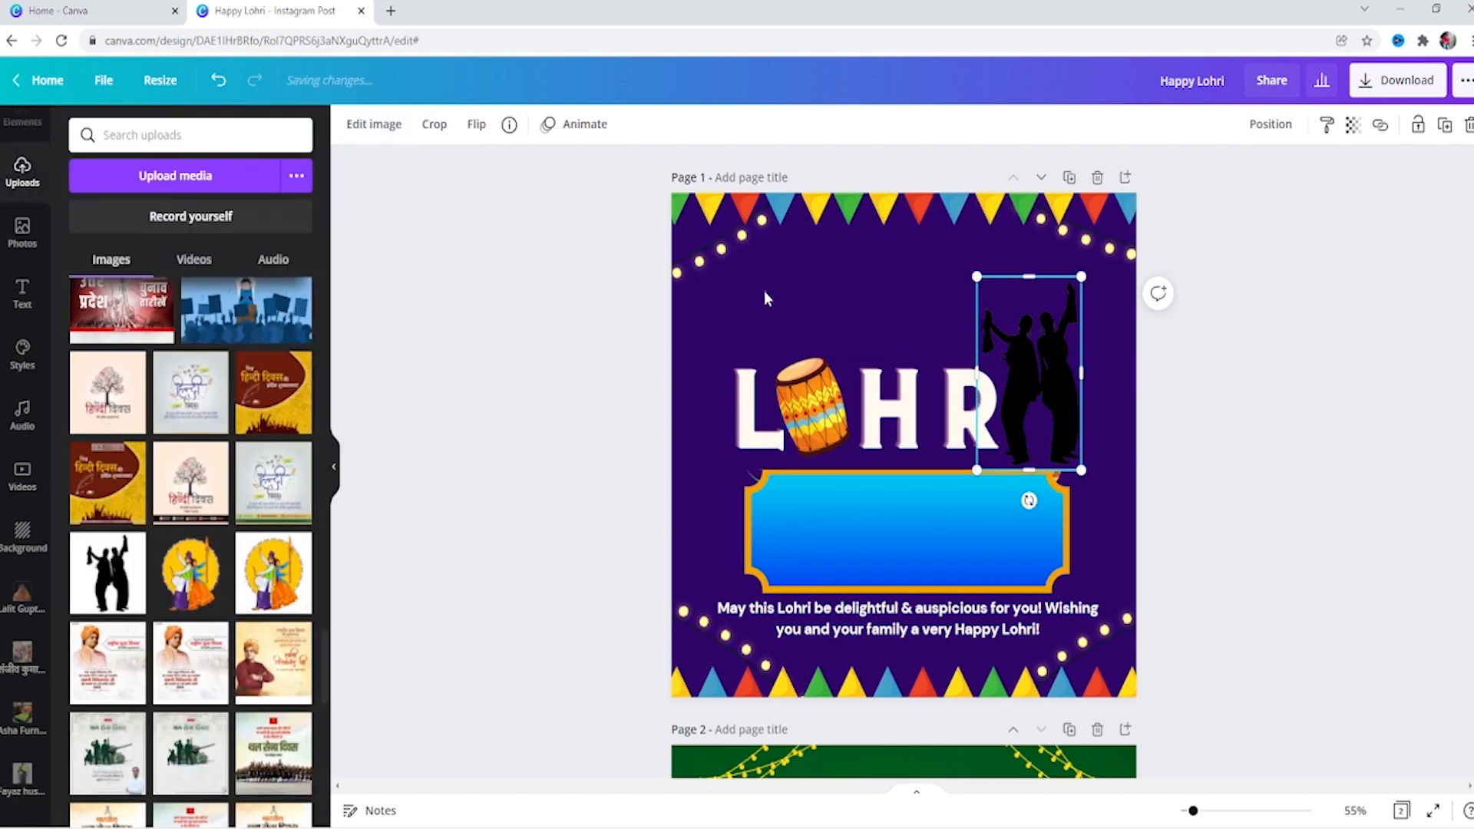
- Nudge the drum slightly down so it lines up with the letters of the title
{"action": "left_click", "coordinate": [763, 290]}
{"action": "left_click", "coordinate": [817, 389]}
{"action": "key", "text": "Down"}
{"action": "key", "text": "Down"}
{"action": "key", "text": "Down"}
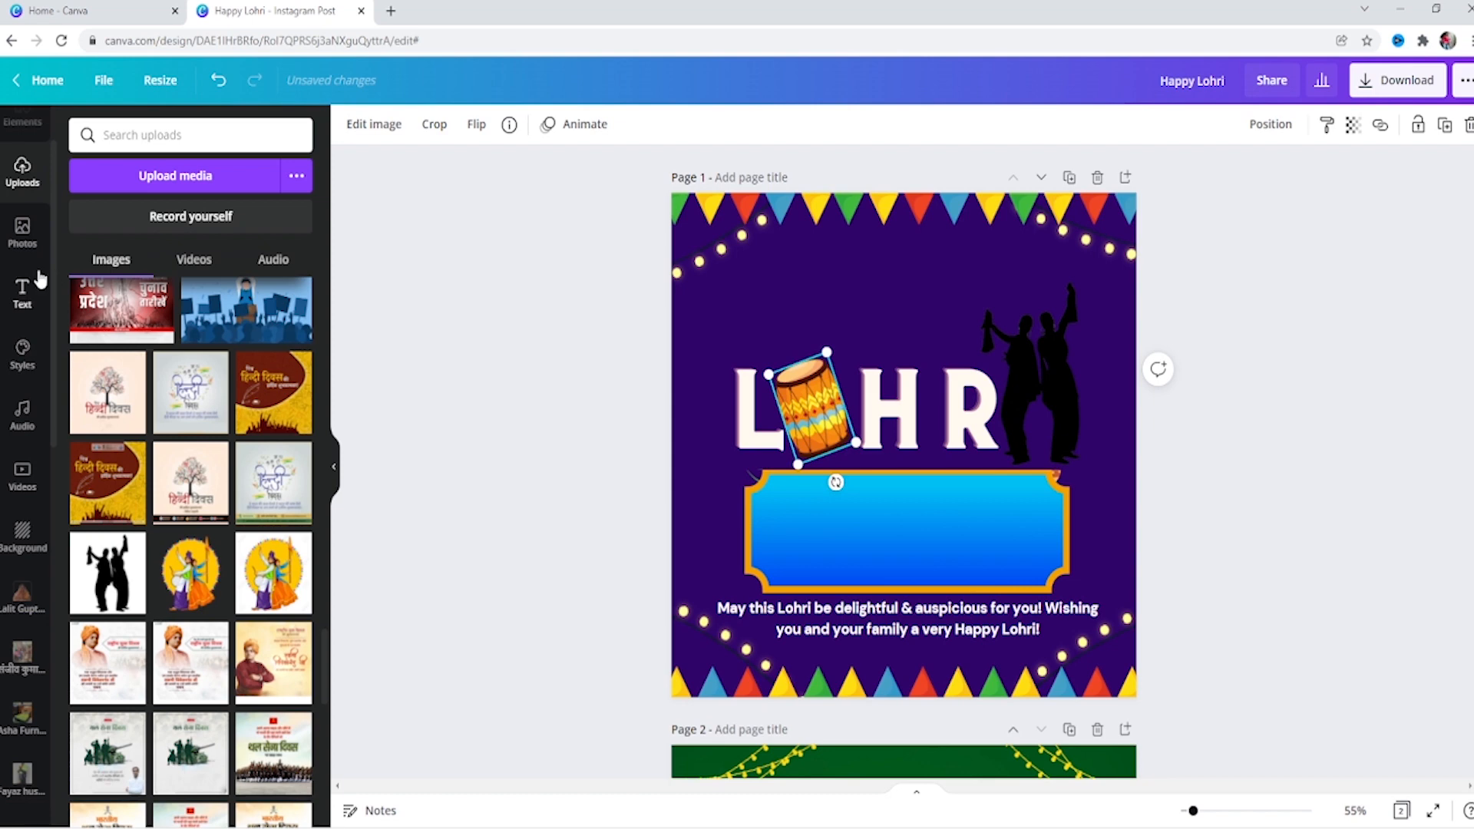
- Add a new text in the RODEO font combination and change its wording to HAPP
{"action": "left_click", "coordinate": [24, 296]}
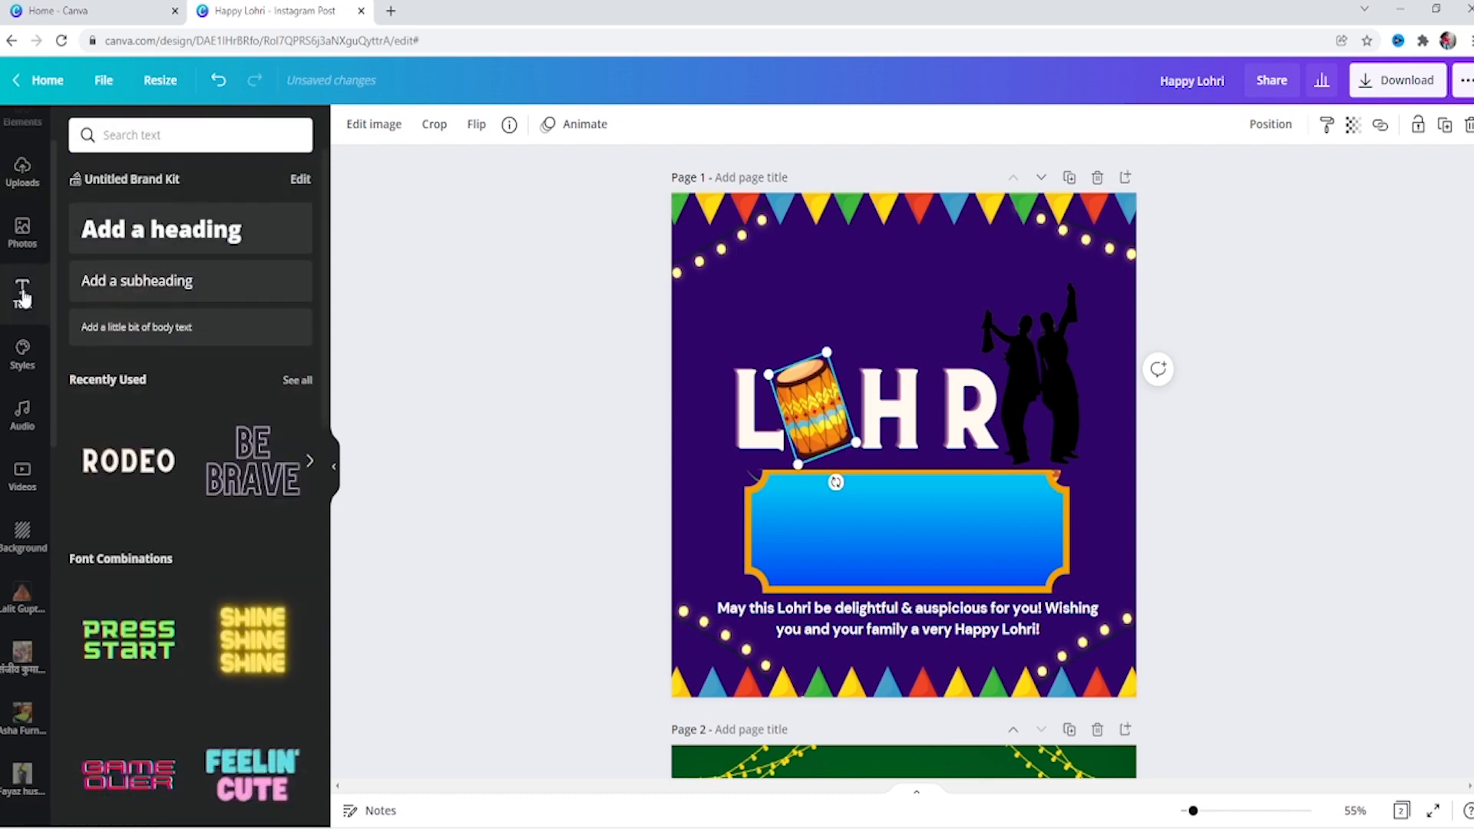
{"action": "left_click", "coordinate": [114, 474]}
{"action": "double_click", "coordinate": [928, 444]}
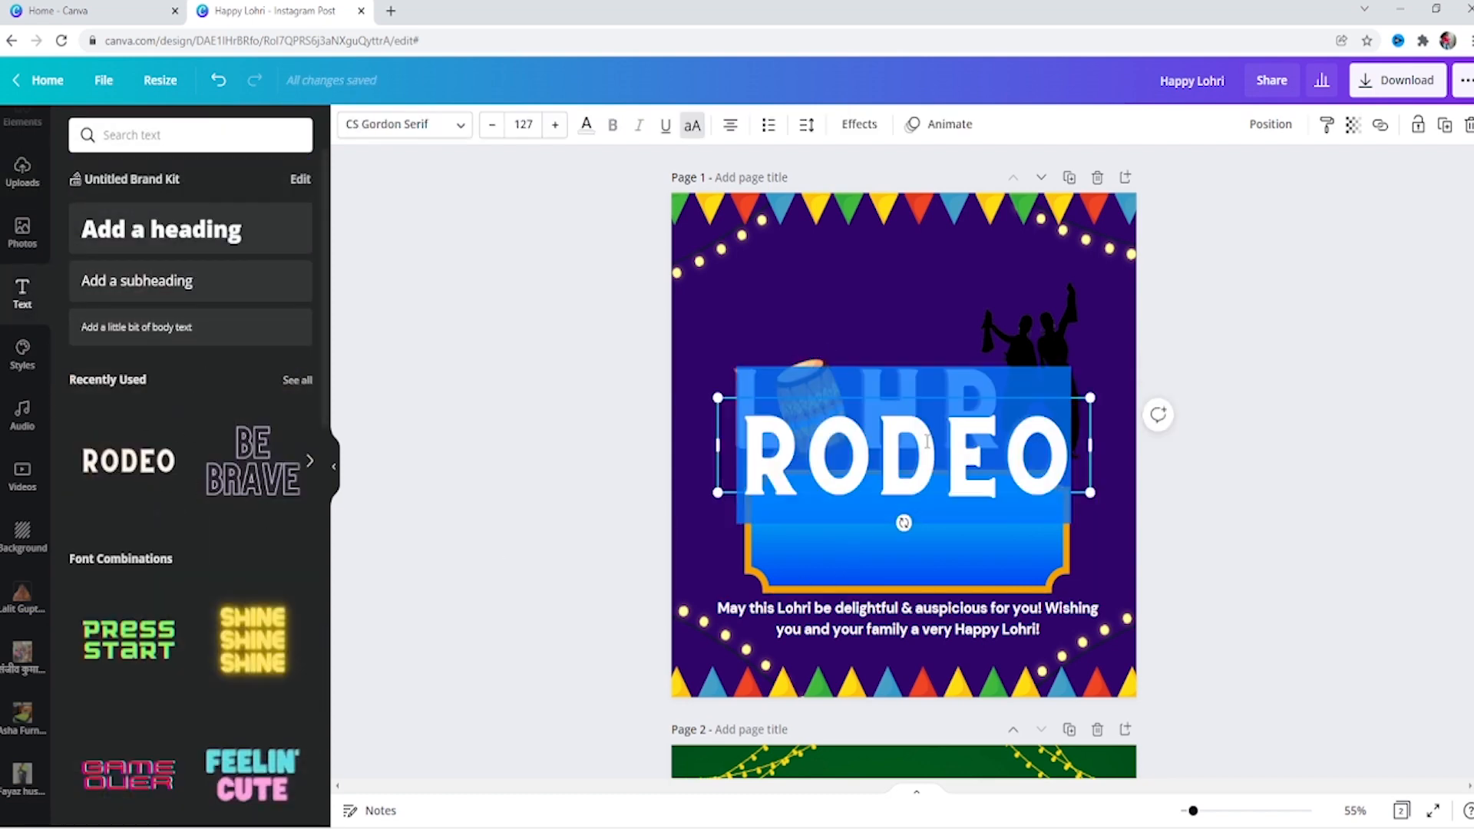
{"action": "type", "text": "HAPP"}
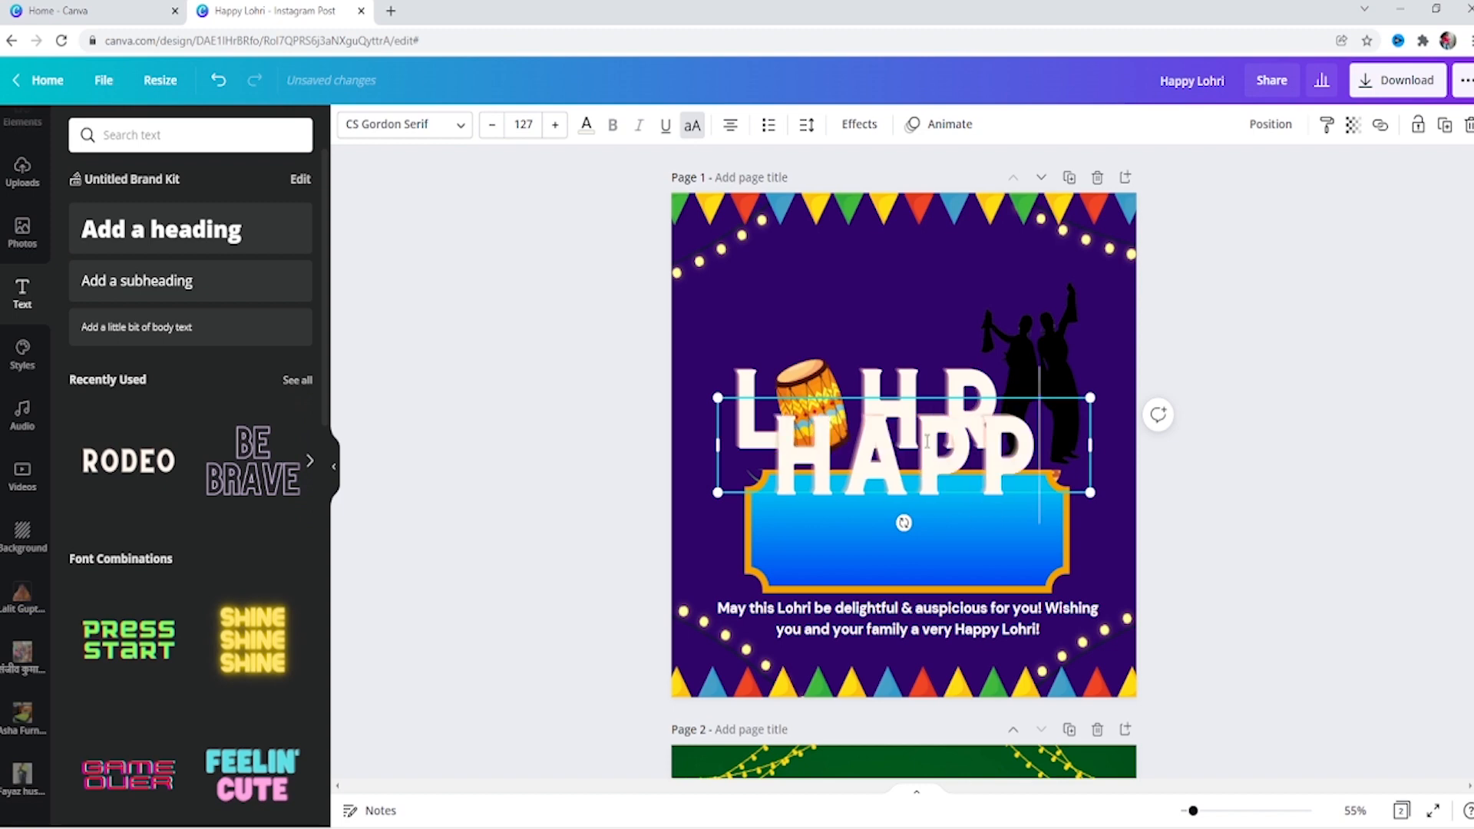
{"action": "left_click", "coordinate": [1195, 371]}
- Shrink the HAPP text to size 78.8 and place it above the LOHR letters, beside the dancers silhouette
{"action": "left_click_drag", "start_coordinate": [1010, 437], "coordinate": [1001, 303]}
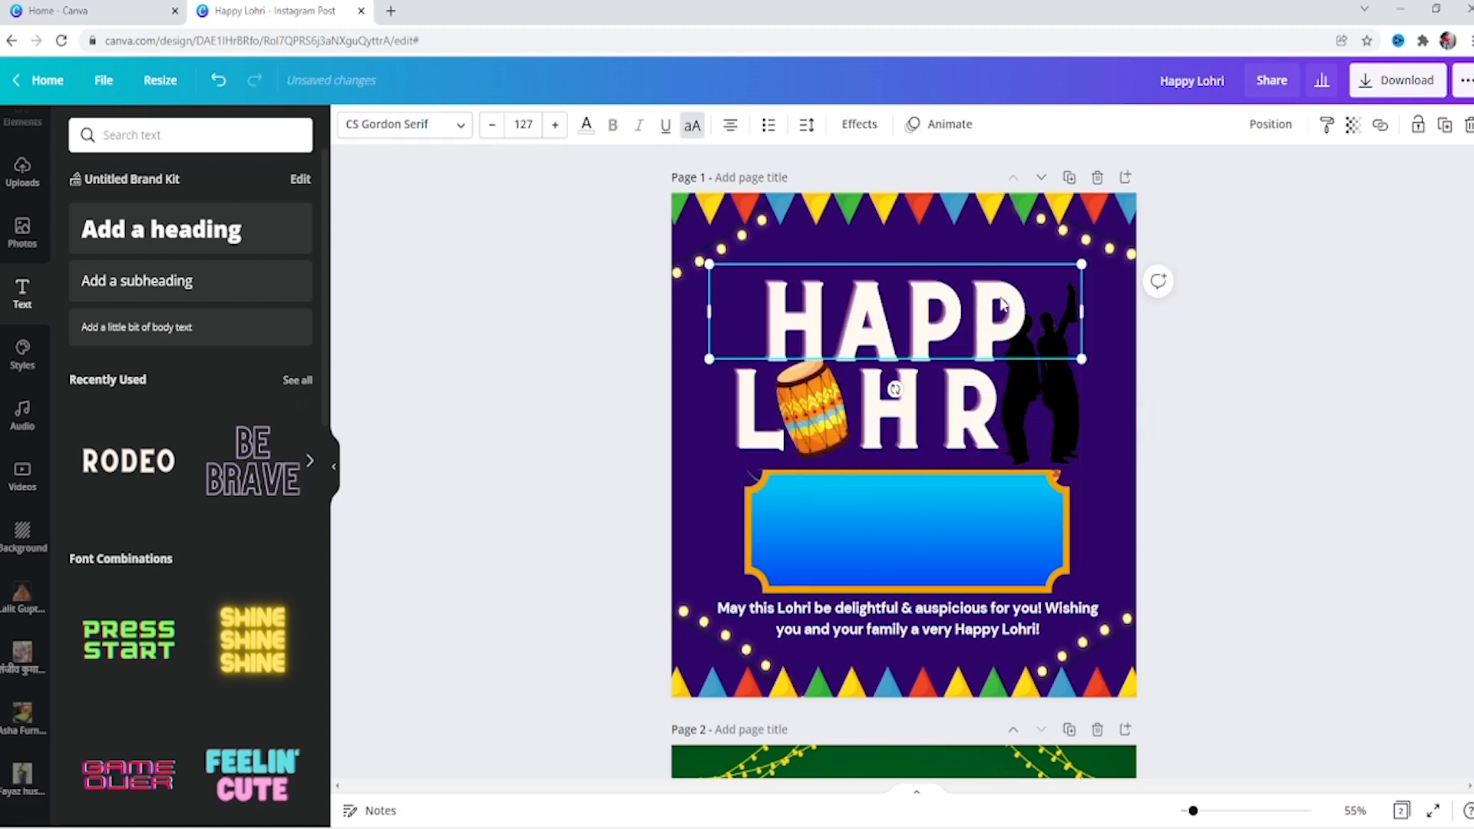
{"action": "left_click_drag", "start_coordinate": [1082, 264], "coordinate": [940, 300]}
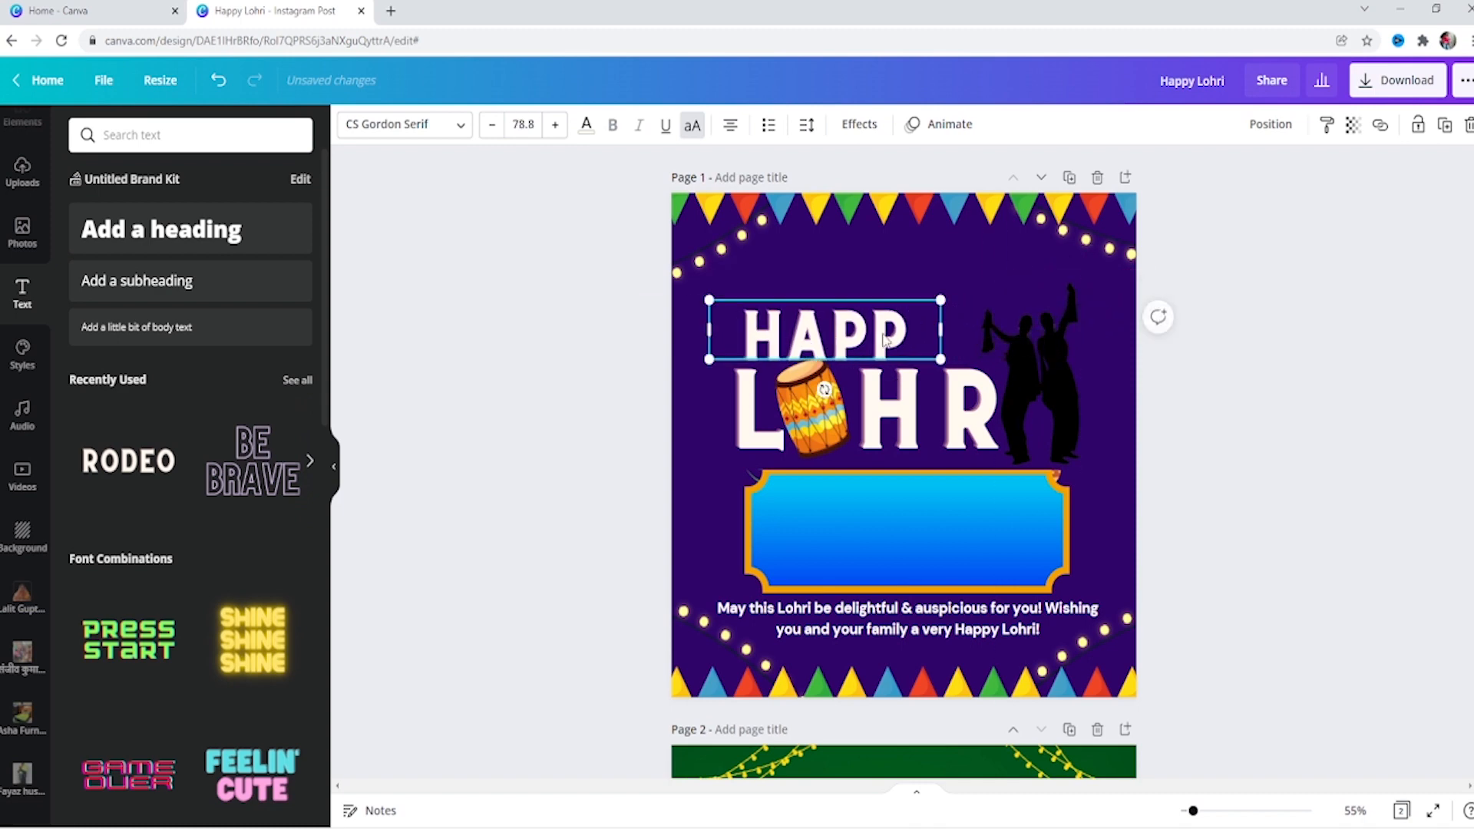
{"action": "double_click", "coordinate": [906, 344]}
{"action": "left_click", "coordinate": [550, 308]}
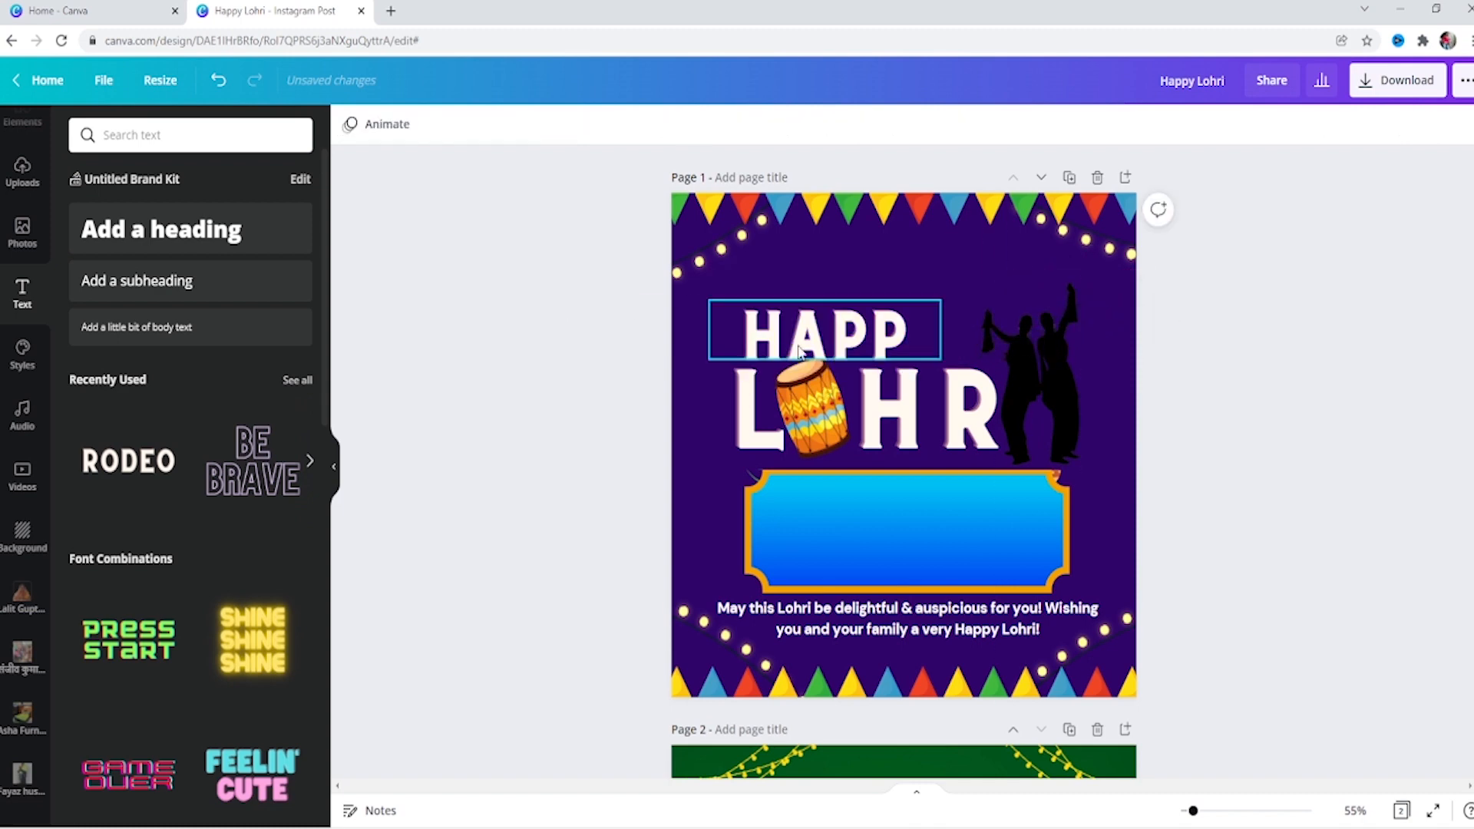
{"action": "left_click_drag", "start_coordinate": [807, 349], "coordinate": [880, 346]}
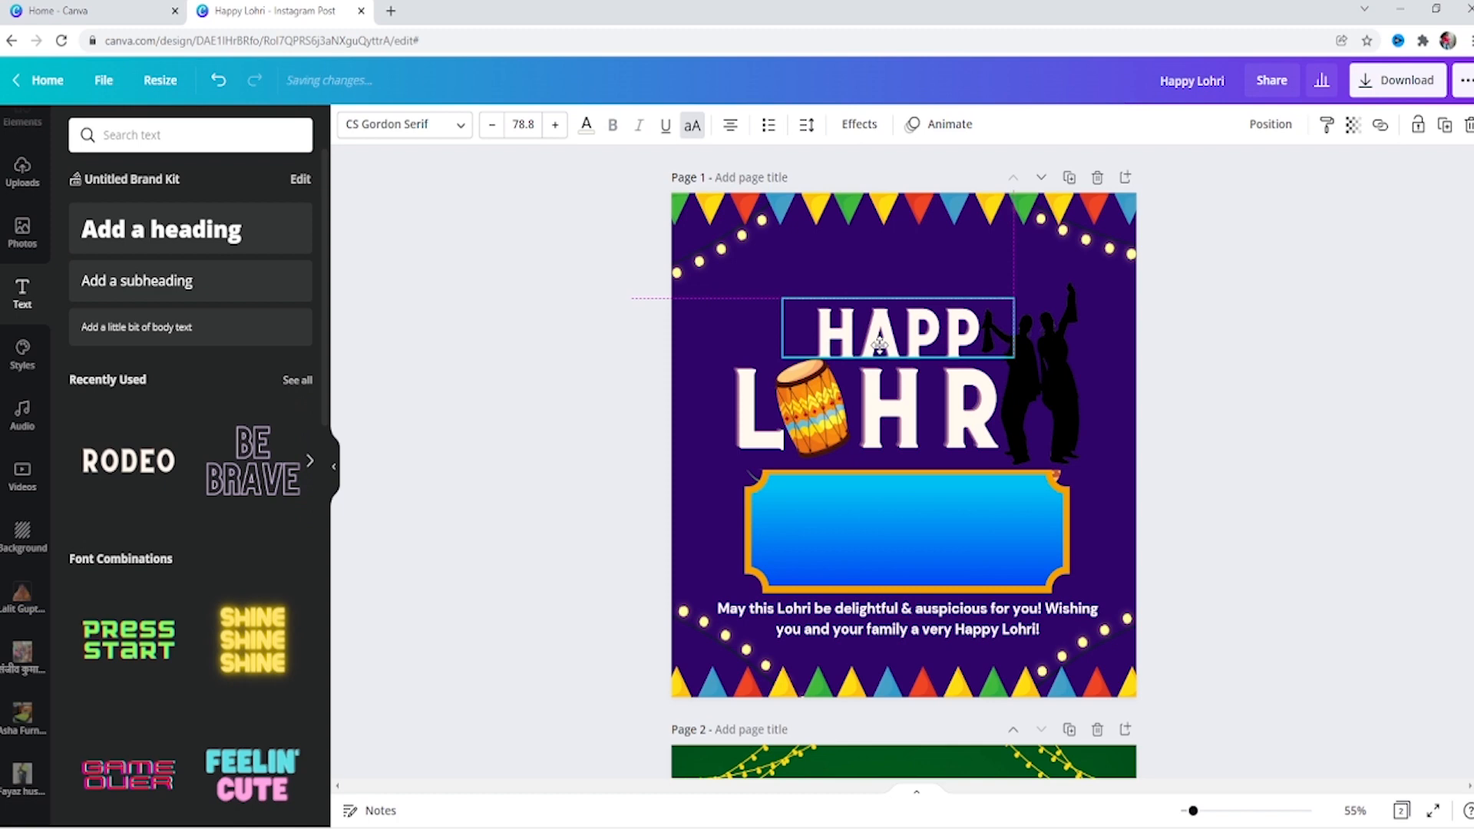
{"action": "left_click", "coordinate": [1182, 398]}
- Nudge the HAPP text right and down, and shrink it to size 75.6 from its lower-left corner
{"action": "left_click", "coordinate": [945, 330]}
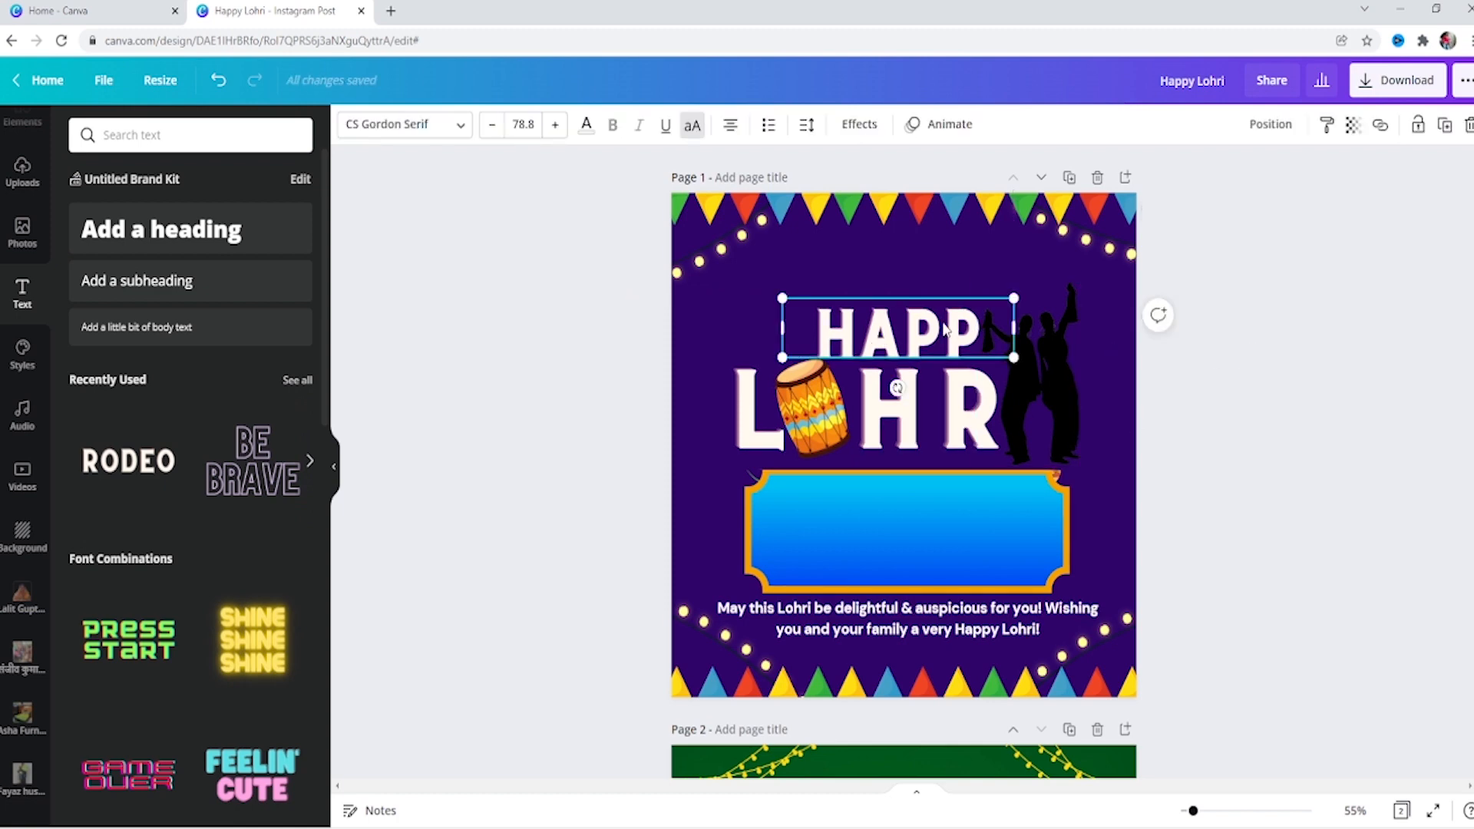
{"action": "key", "text": "Right"}
{"action": "key", "text": "Right"}
{"action": "key", "text": "Right"}
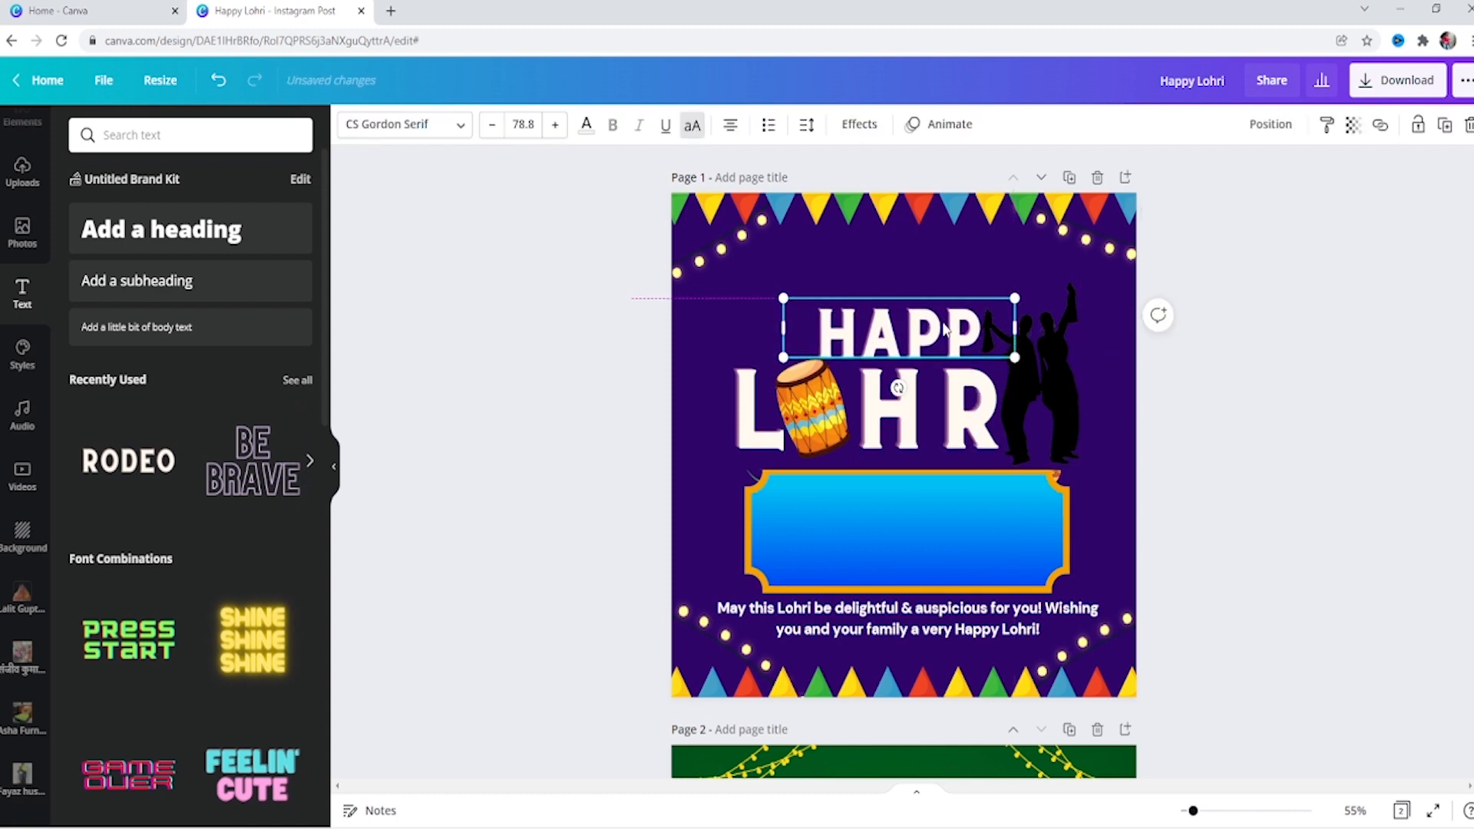
{"action": "key", "text": "Down"}
{"action": "key", "text": "Down"}
{"action": "key", "text": "Down"}
{"action": "left_click_drag", "start_coordinate": [780, 361], "coordinate": [789, 358]}
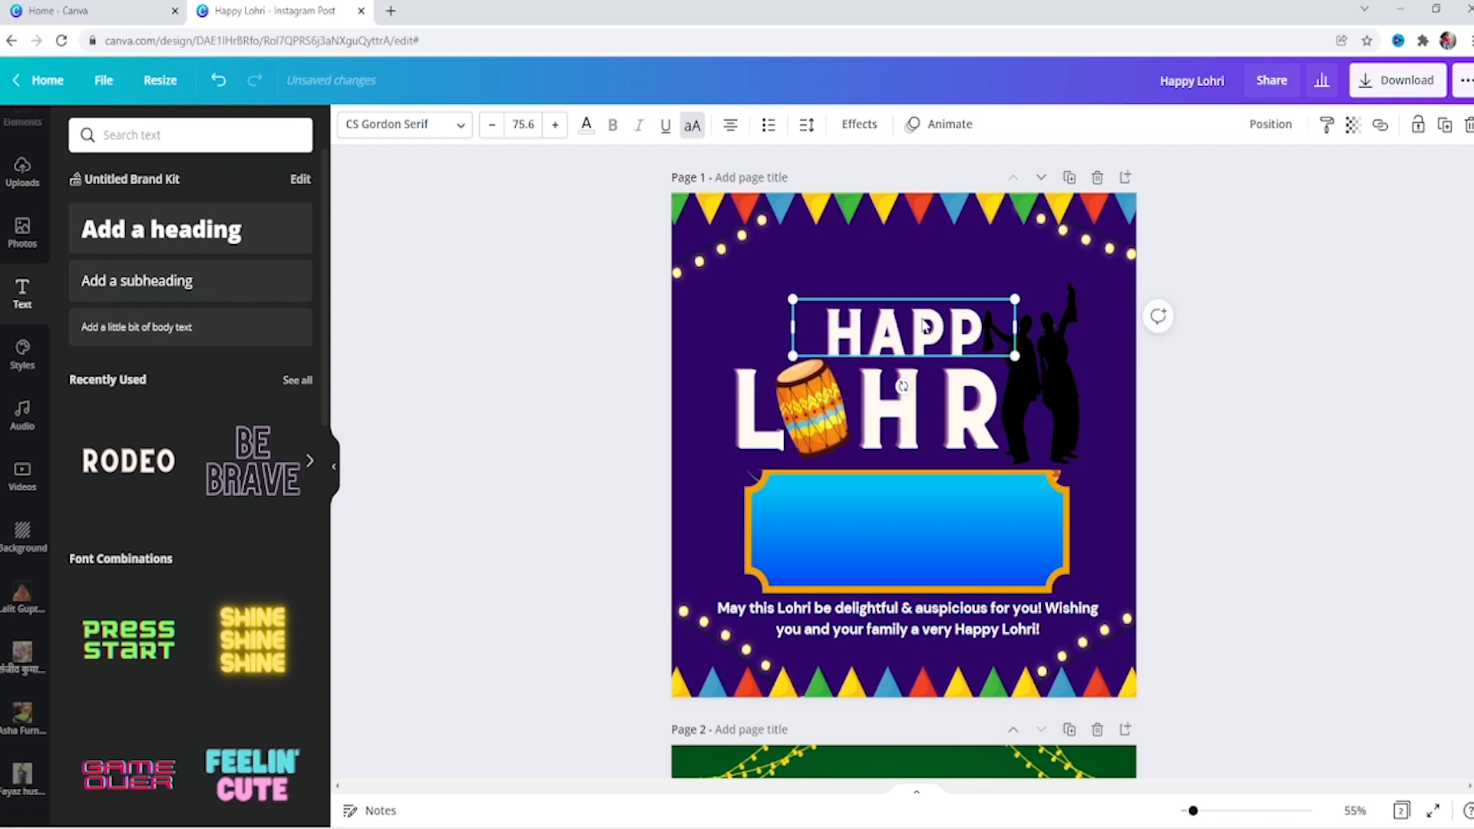
{"action": "left_click", "coordinate": [1355, 319]}
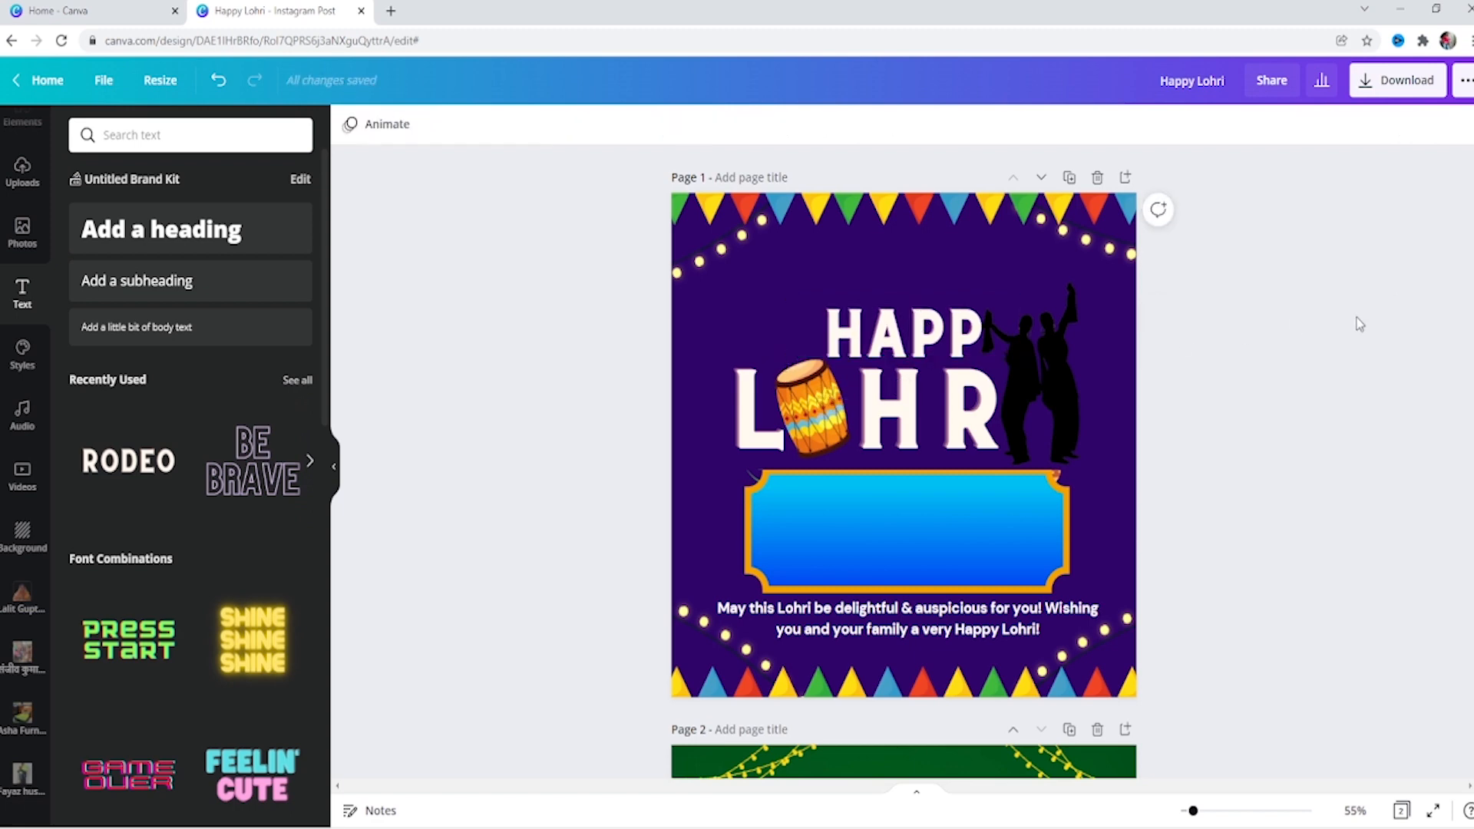
- Nudge the HAPP text further down and slightly left so it sits closer above the LOHR letters
{"action": "left_click", "coordinate": [943, 346]}
{"action": "key", "text": "Down"}
{"action": "key", "text": "Down"}
{"action": "key", "text": "Down"}
{"action": "key", "text": "Down"}
{"action": "key", "text": "Down"}
{"action": "key", "text": "Down"}
{"action": "key", "text": "Down"}
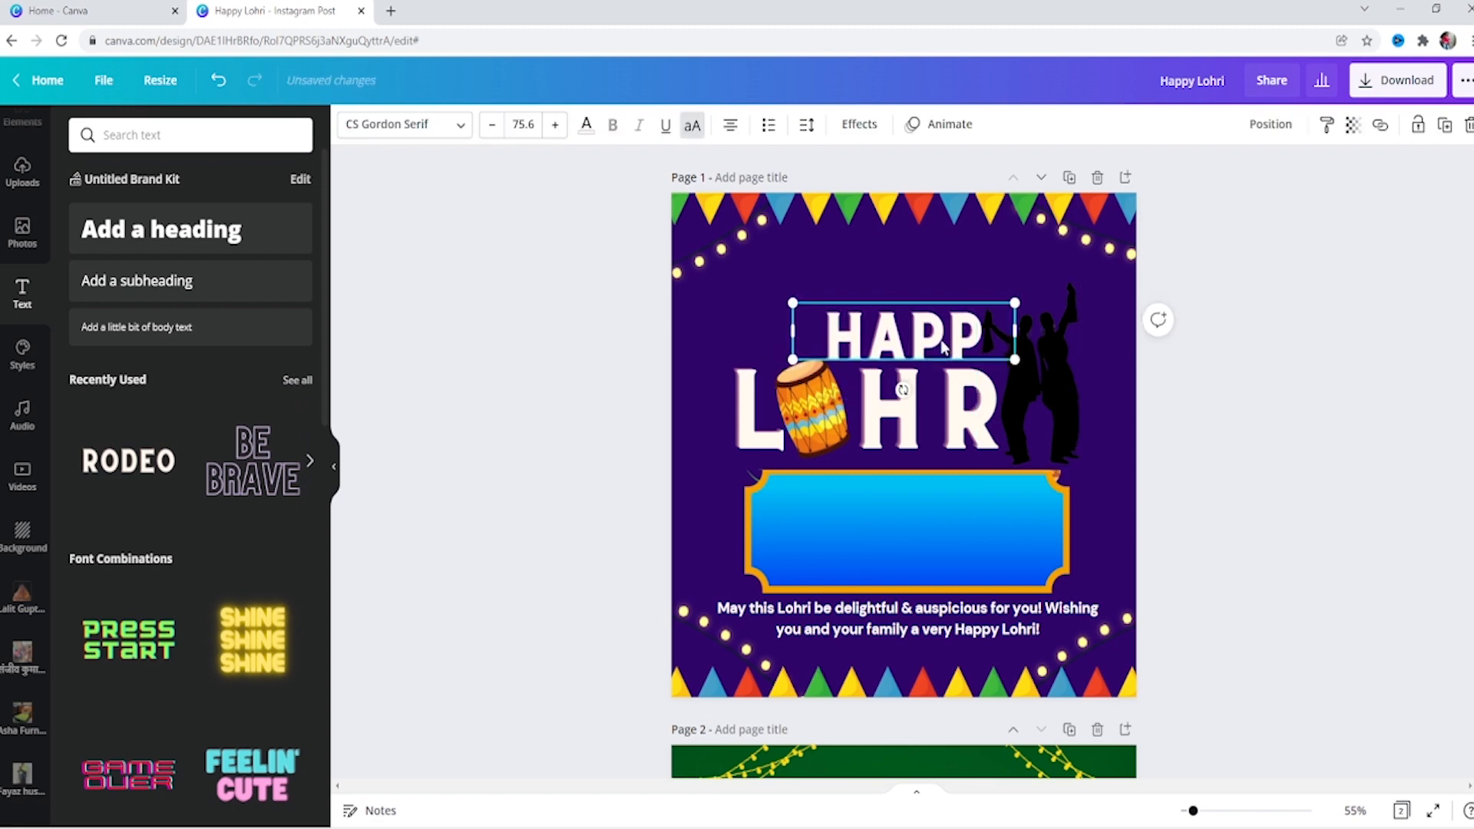
{"action": "key", "text": "Left"}
{"action": "key", "text": "Left"}
{"action": "key", "text": "Left"}
{"action": "key", "text": "Left"}
{"action": "key", "text": "Left"}
{"action": "key", "text": "Left"}
{"action": "key", "text": "Left"}
{"action": "key", "text": "Left"}
{"action": "key", "text": "Down"}
{"action": "key", "text": "Down"}
{"action": "key", "text": "Down"}
{"action": "key", "text": "Down"}
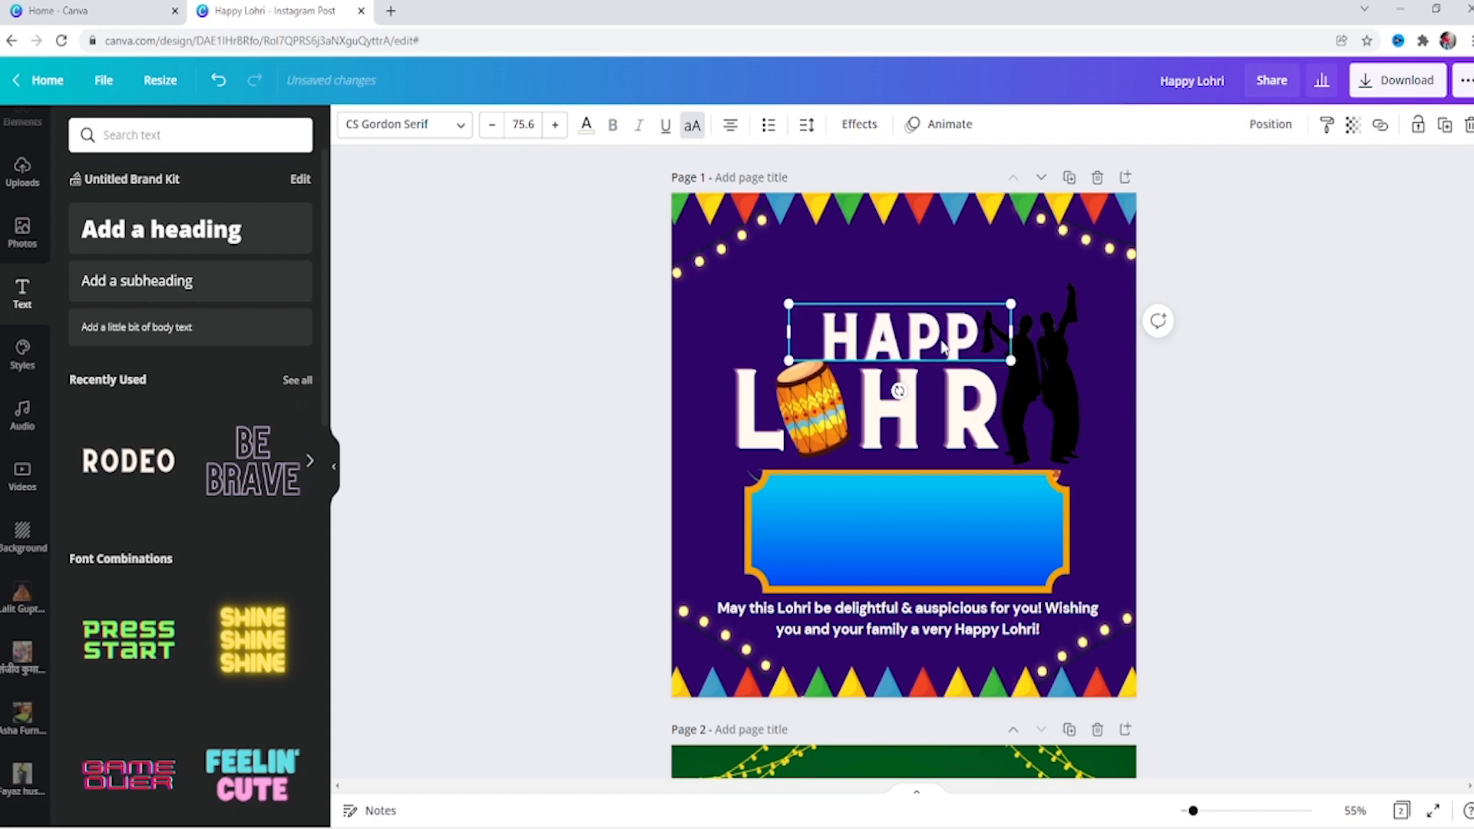
{"action": "left_click", "coordinate": [1071, 310]}
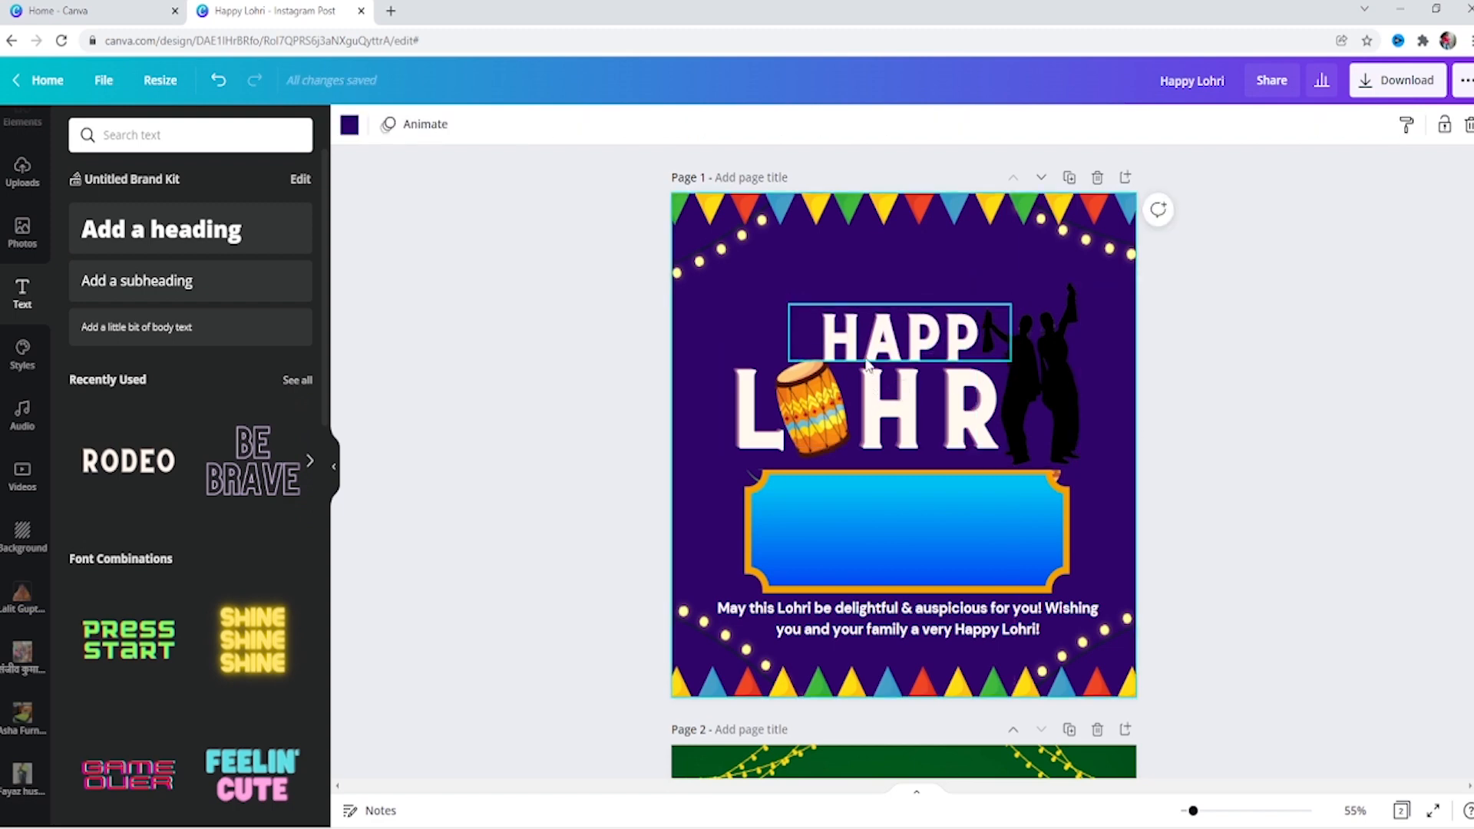
- Shrink the HAPP text to size 68.5 and shift the drum slightly so the two stay clear of each other
{"action": "left_click", "coordinate": [813, 403]}
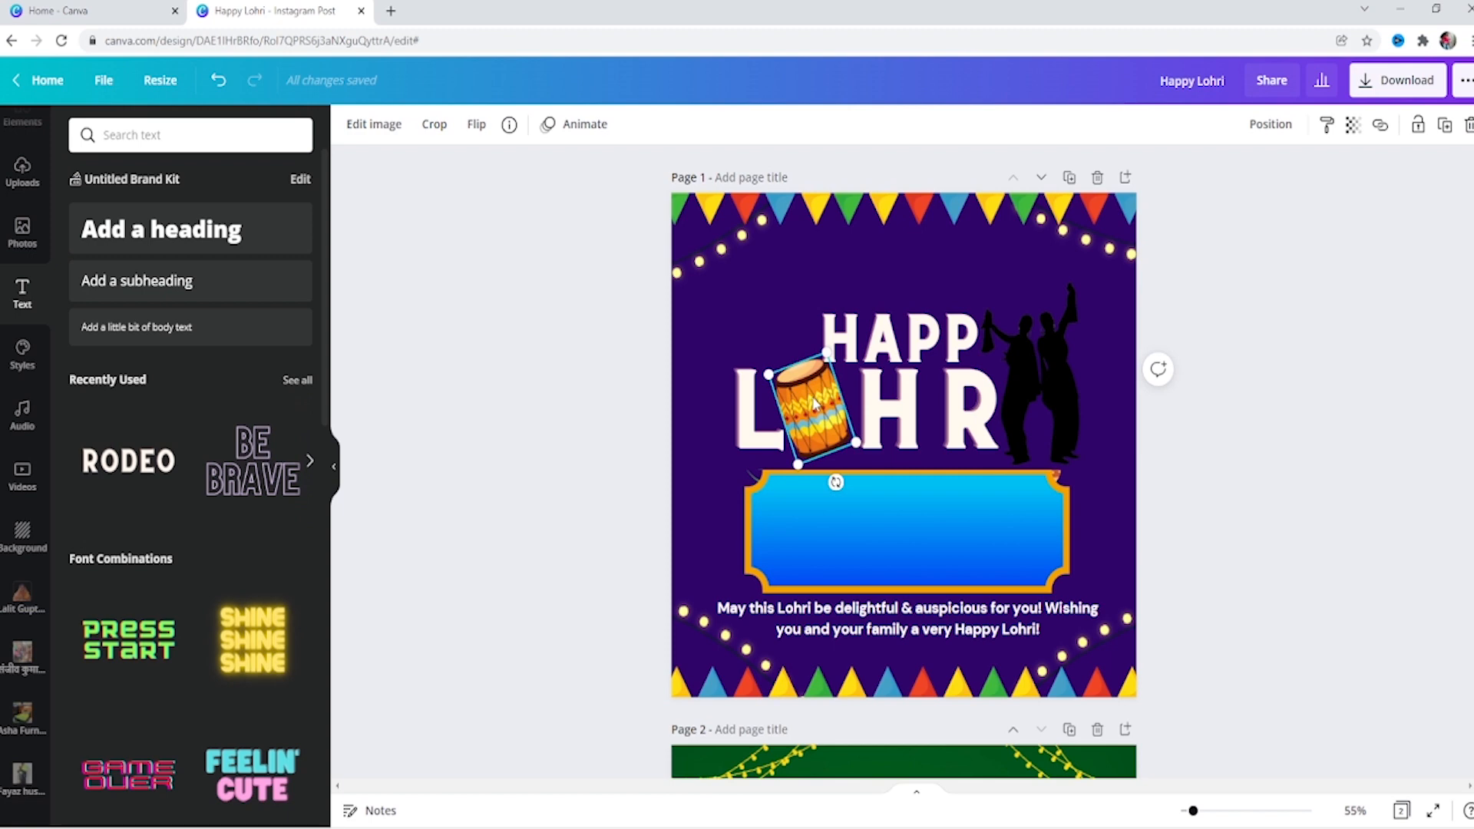
{"action": "left_click_drag", "start_coordinate": [815, 403], "coordinate": [809, 355]}
{"action": "left_click", "coordinate": [860, 349]}
{"action": "left_click", "coordinate": [1153, 327]}
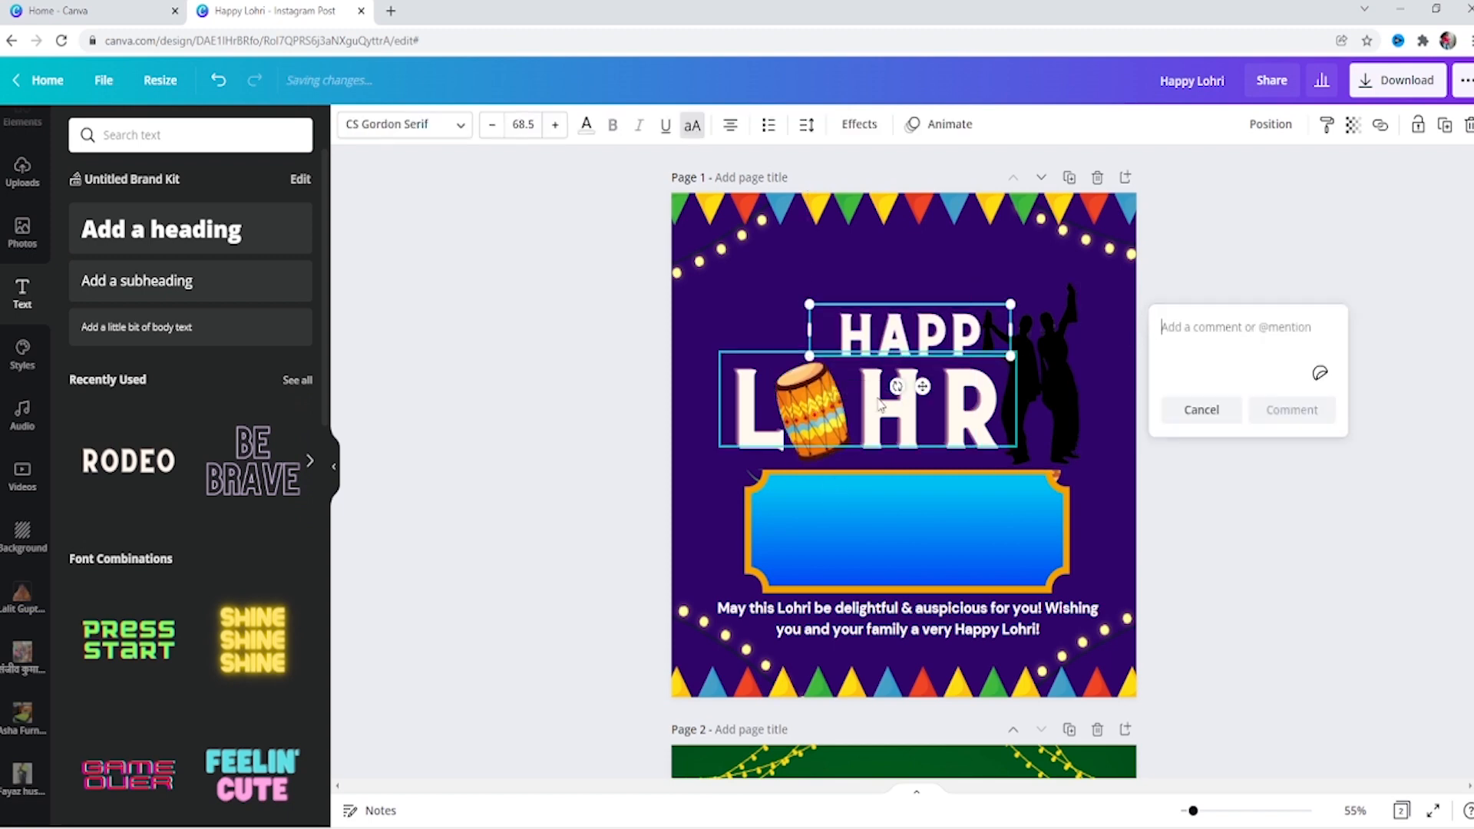
{"action": "double_click", "coordinate": [815, 391]}
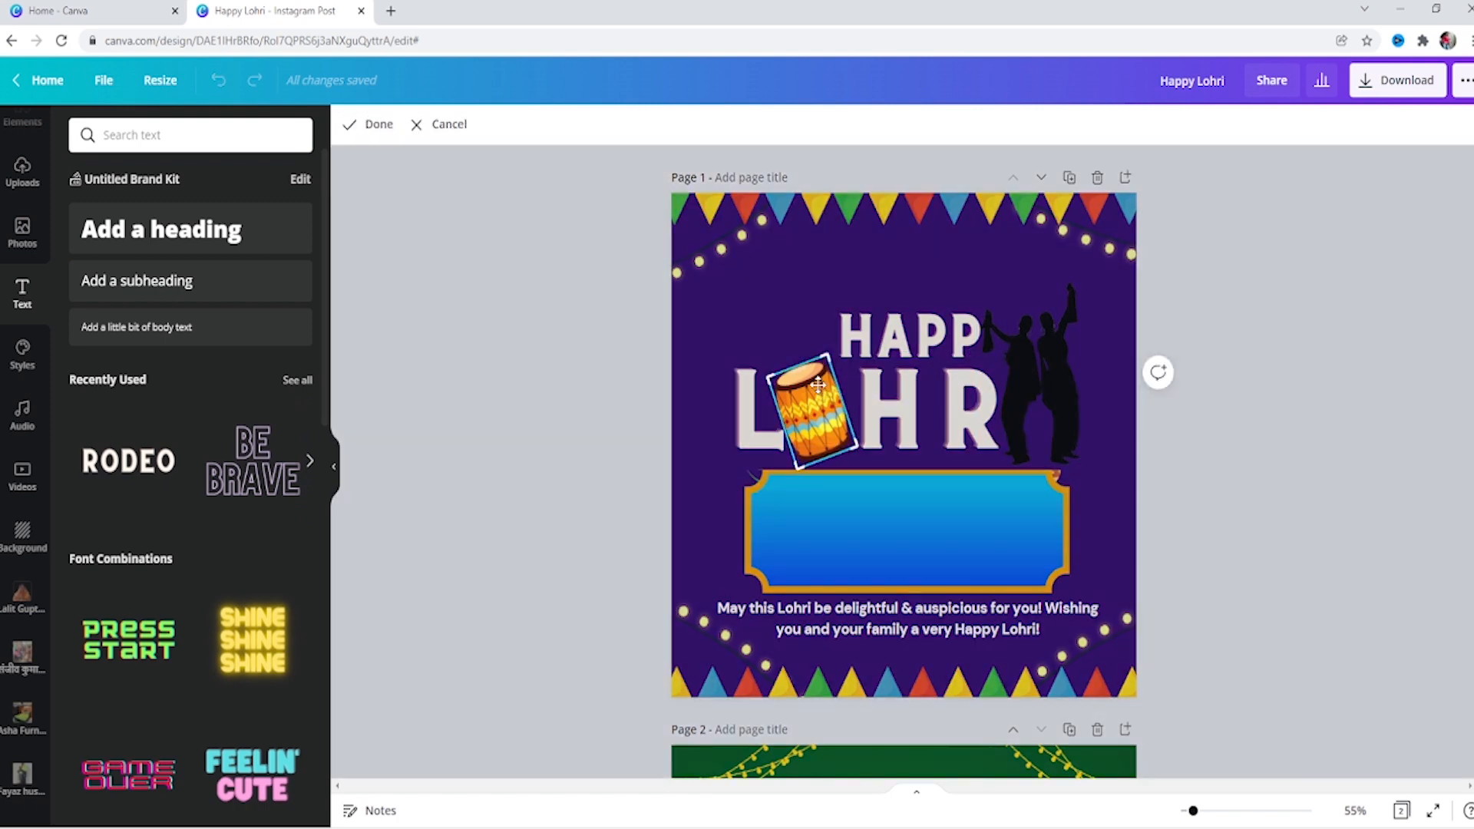
{"action": "left_click", "coordinate": [739, 294]}
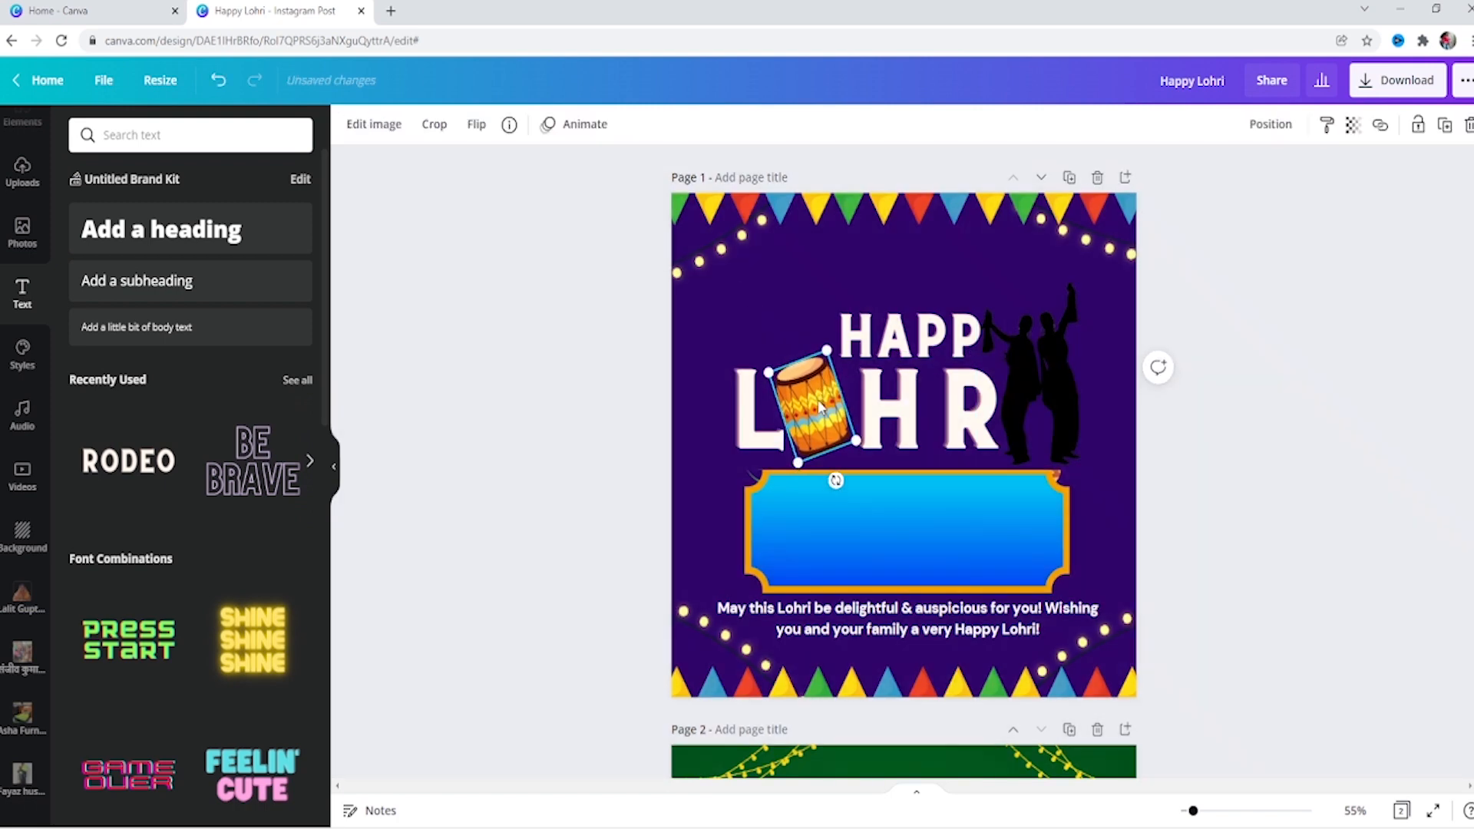
- Nudge the HAPP text slightly left, away from the raised arm of the dancers silhouette
{"action": "left_click", "coordinate": [868, 351]}
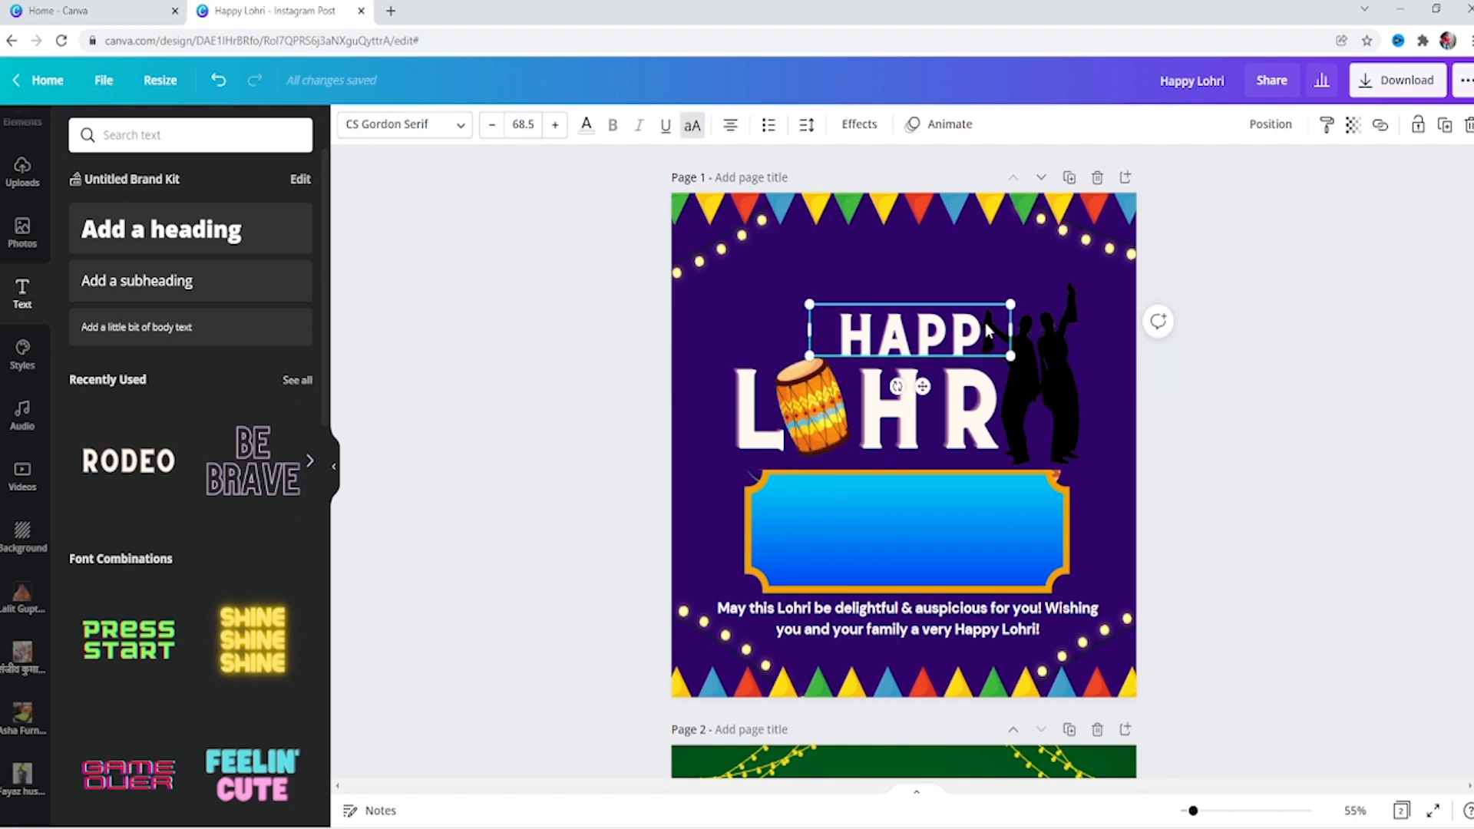
{"action": "key", "text": "Left"}
{"action": "key", "text": "Left"}
{"action": "key", "text": "Left"}
{"action": "key", "text": "Left"}
{"action": "key", "text": "Left"}
{"action": "key", "text": "Left"}
{"action": "key", "text": "Left"}
{"action": "key", "text": "Left"}
{"action": "key", "text": "Left"}
{"action": "key", "text": "Left"}
{"action": "key", "text": "Left"}
{"action": "key", "text": "Left"}
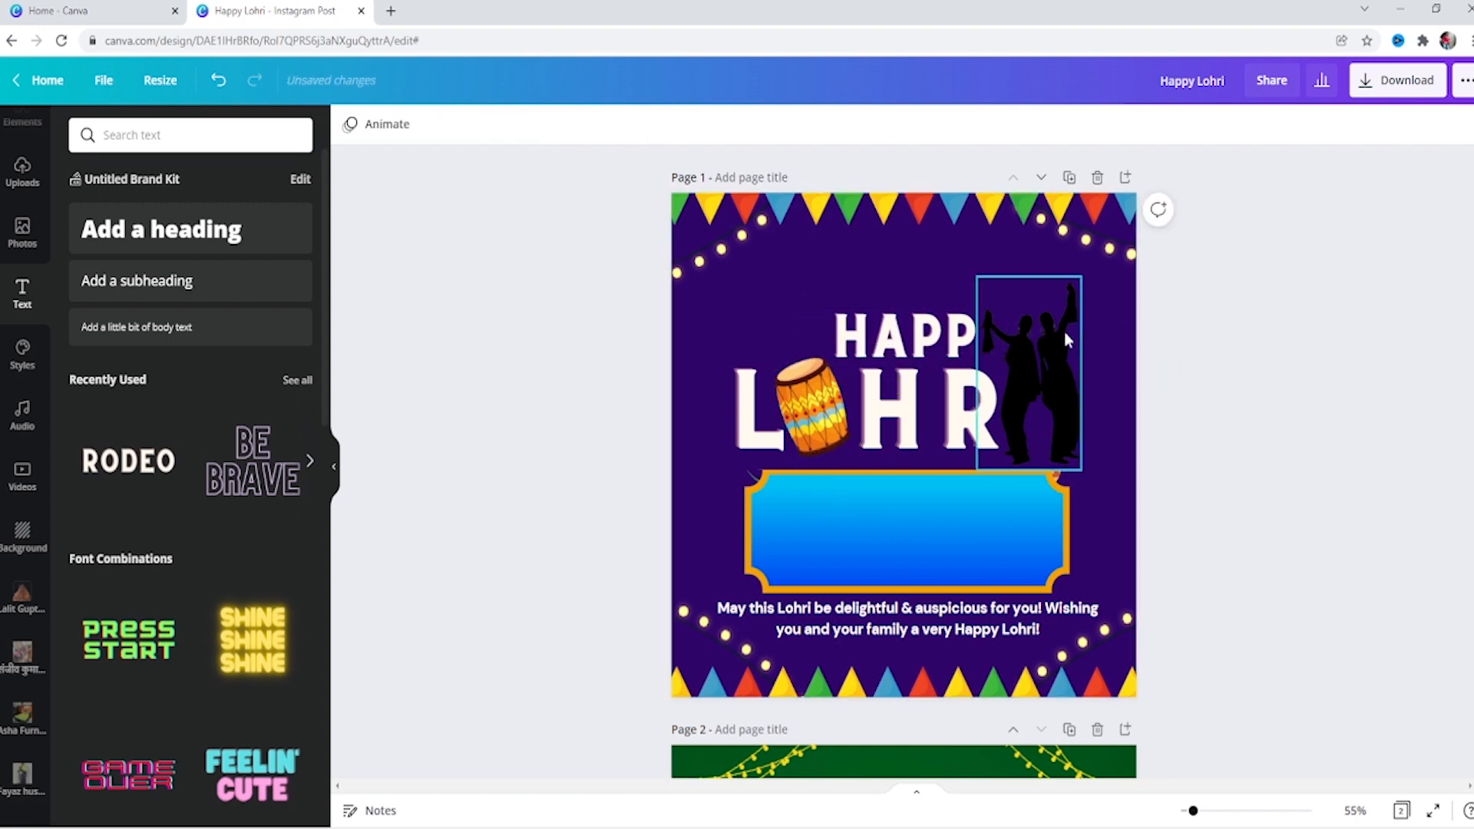
- Try the London, Gagalin and Code Pro fonts on the HAPP text and settle on Intro Rust
{"action": "left_click", "coordinate": [455, 134]}
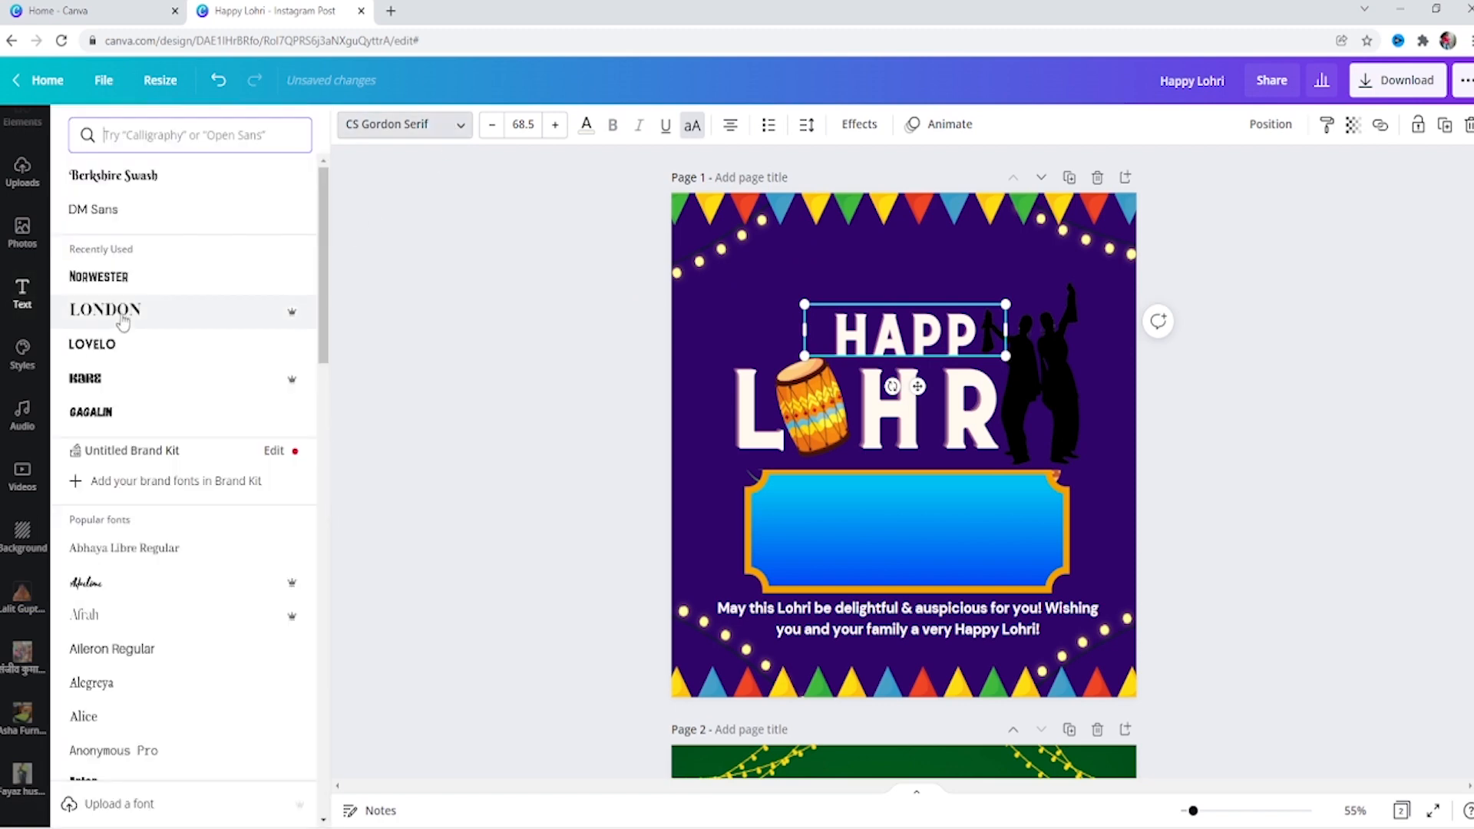
{"action": "scroll", "coordinate": [128, 369], "scroll_direction": "down", "scroll_amount": 1}
{"action": "left_click", "coordinate": [133, 299]}
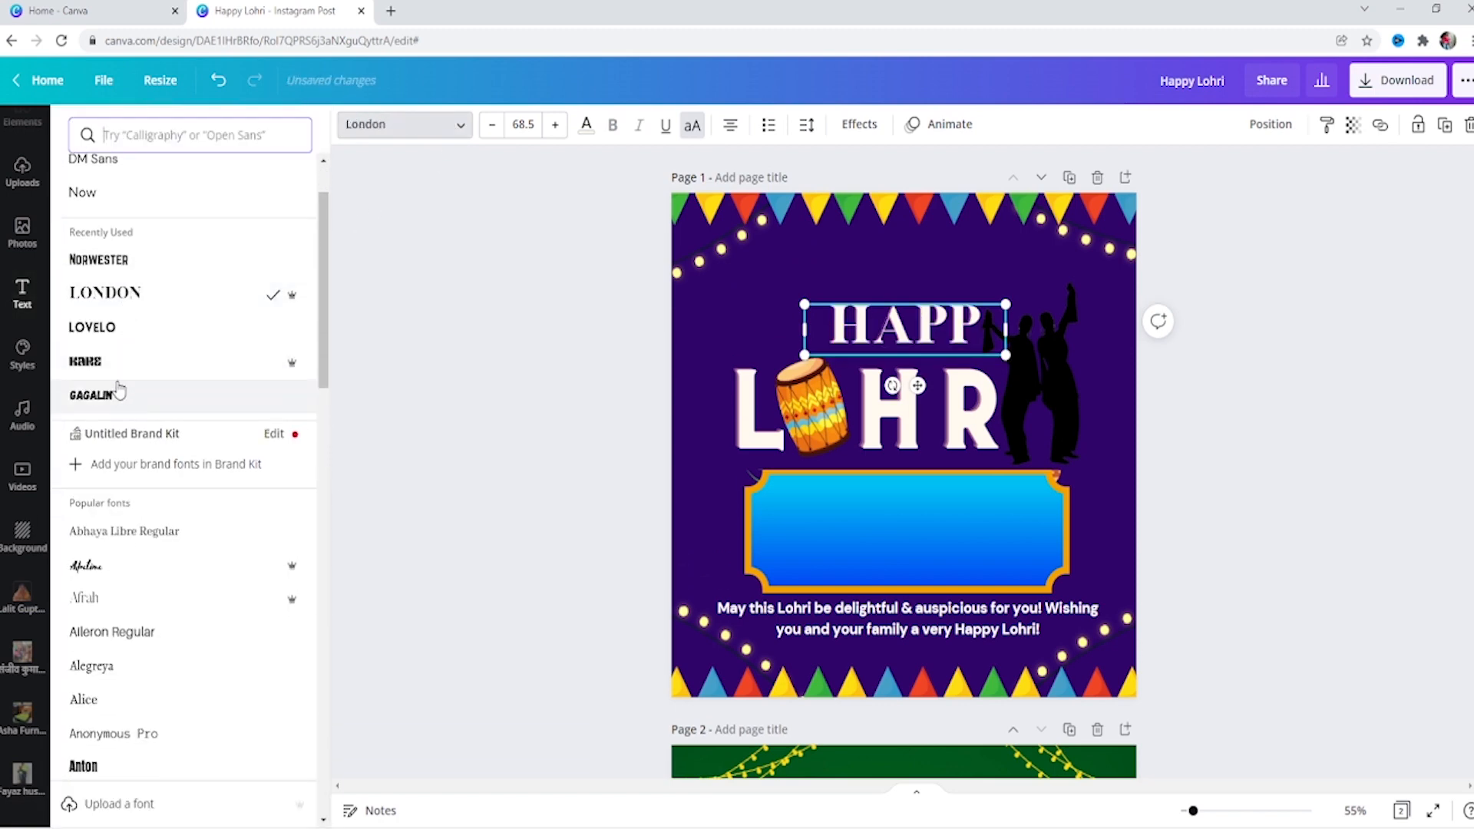
{"action": "scroll", "coordinate": [117, 393], "scroll_direction": "down", "scroll_amount": 6}
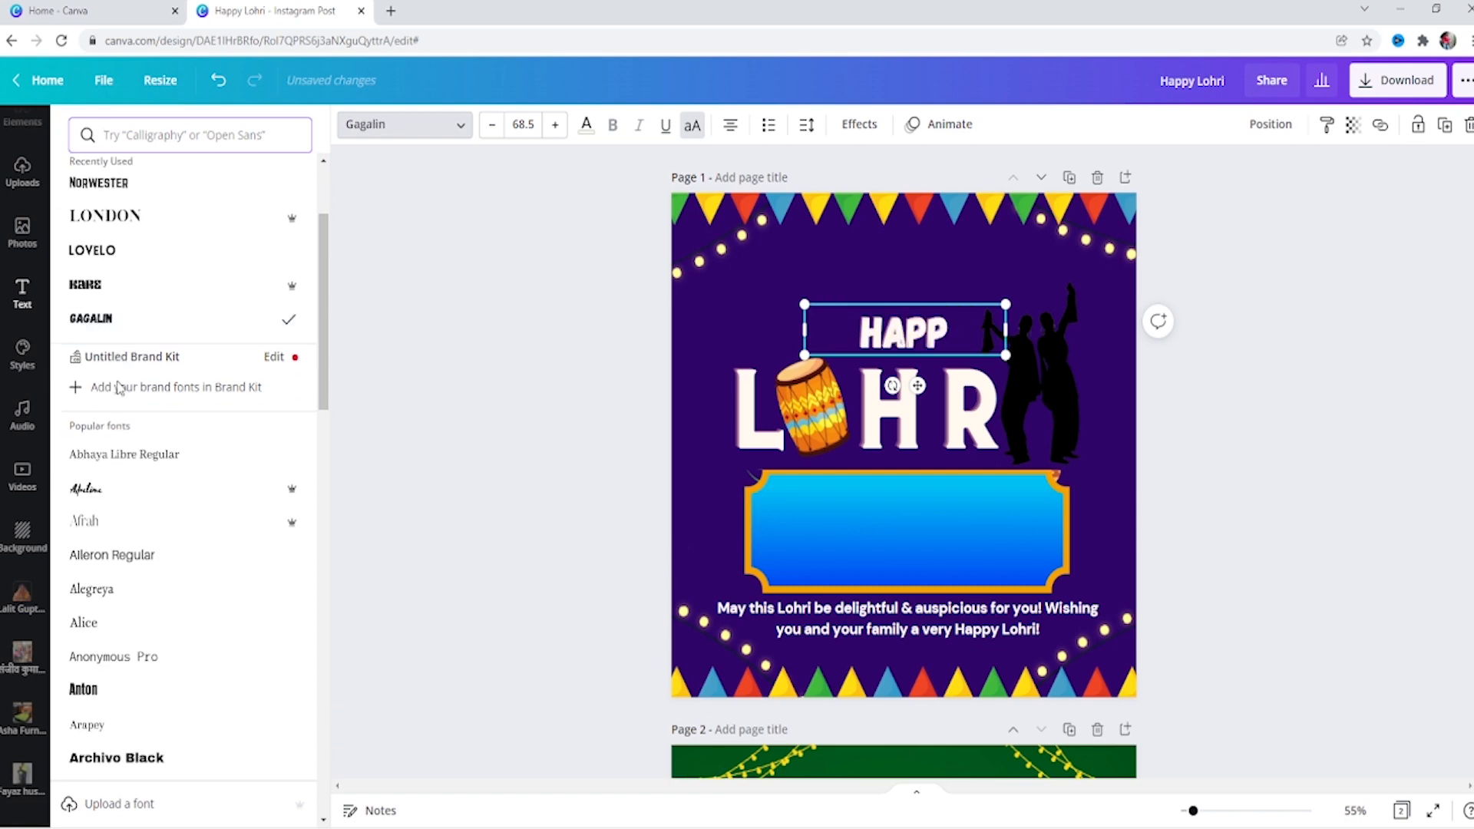
{"action": "scroll", "coordinate": [118, 394], "scroll_direction": "down", "scroll_amount": 5}
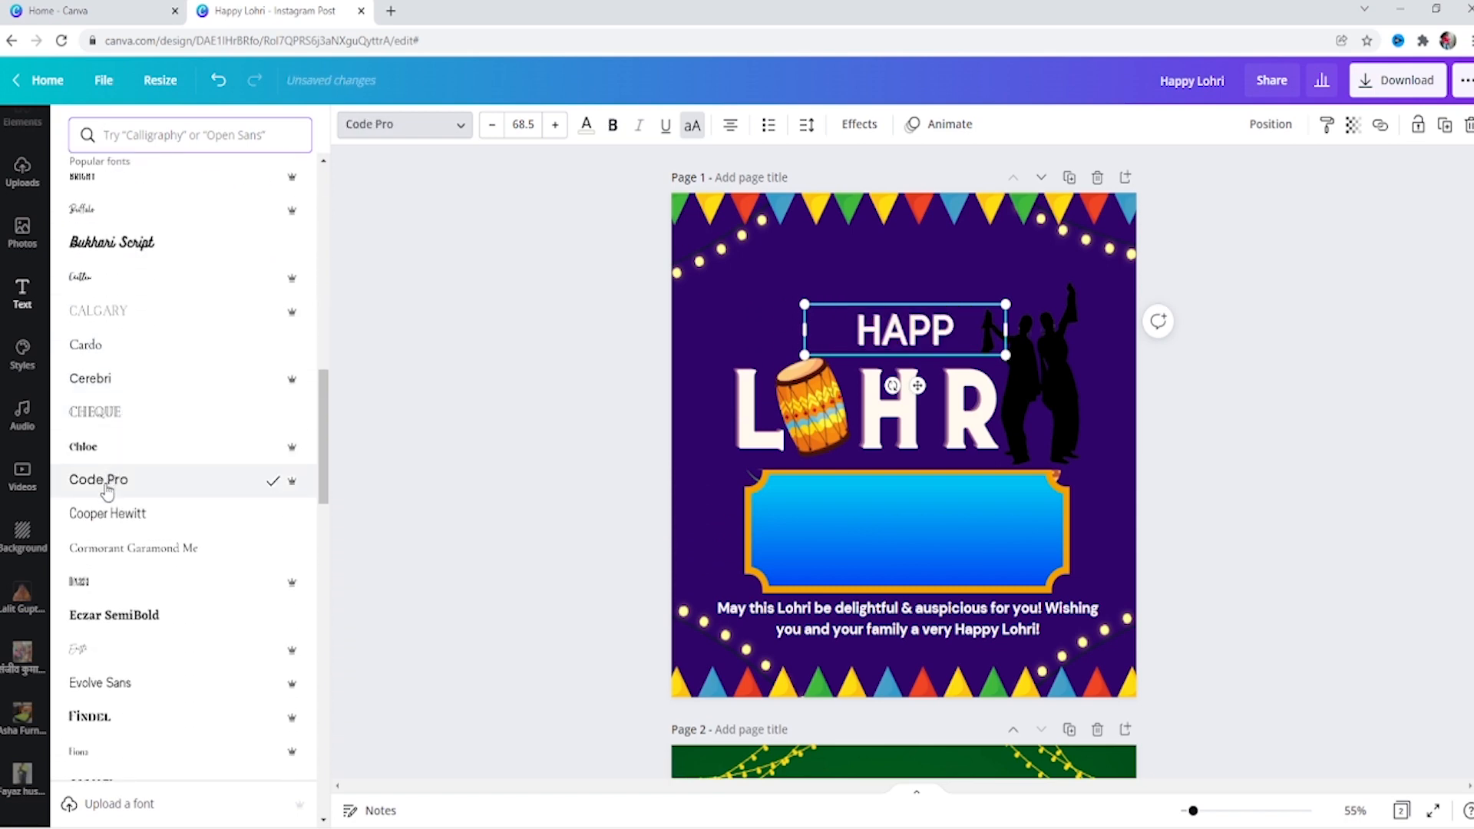
{"action": "scroll", "coordinate": [111, 507], "scroll_direction": "down", "scroll_amount": 6}
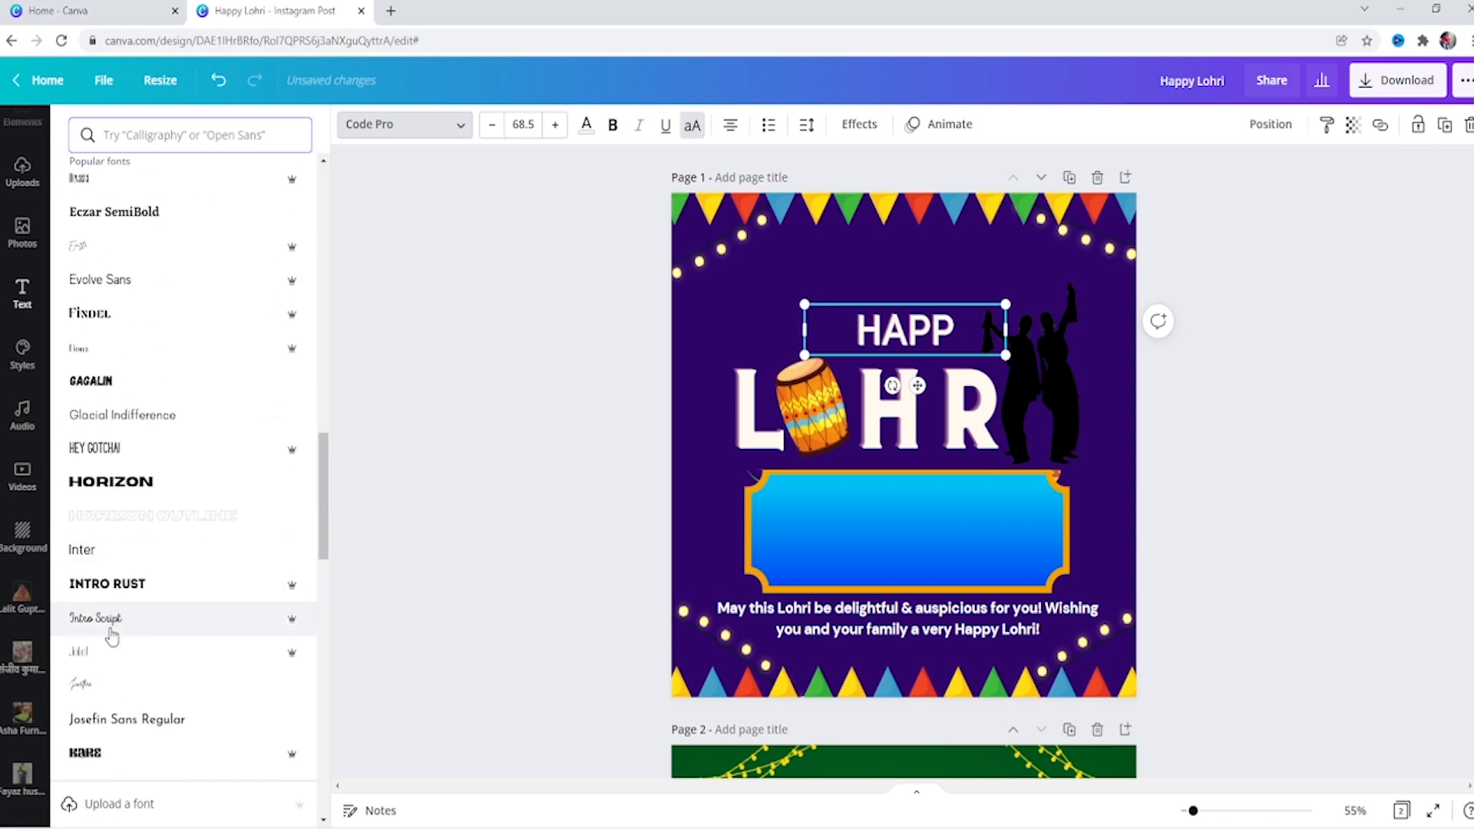
{"action": "scroll", "coordinate": [138, 568], "scroll_direction": "down", "scroll_amount": 1}
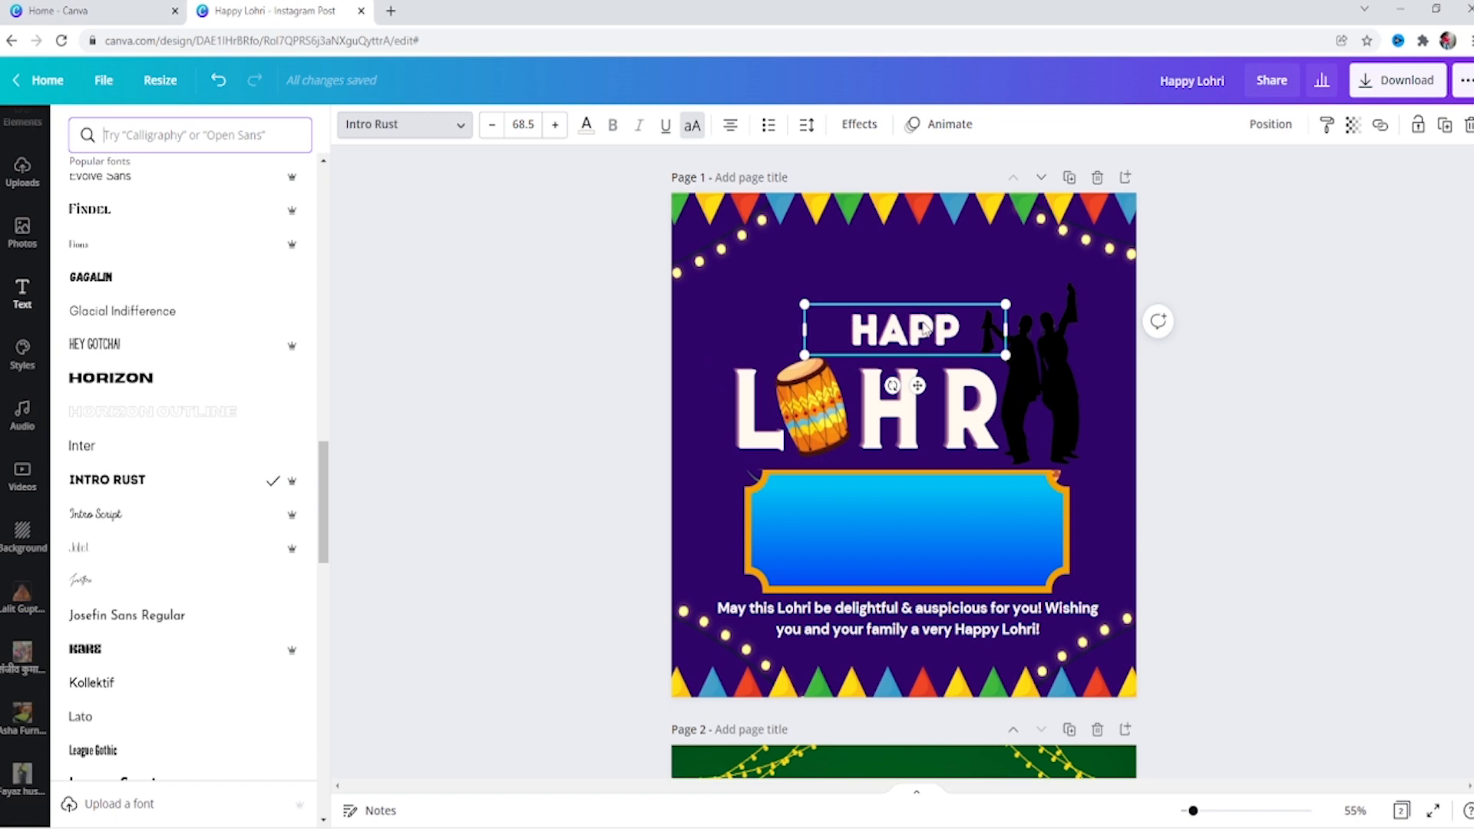
- Enlarge the HAPP text to about size 79.7 and place it just above the H and R, against the dancers
{"action": "left_click_drag", "start_coordinate": [925, 328], "coordinate": [934, 331]}
{"action": "left_click_drag", "start_coordinate": [811, 308], "coordinate": [796, 302]}
{"action": "left_click_drag", "start_coordinate": [898, 341], "coordinate": [903, 343]}
{"action": "left_click_drag", "start_coordinate": [813, 307], "coordinate": [756, 276]}
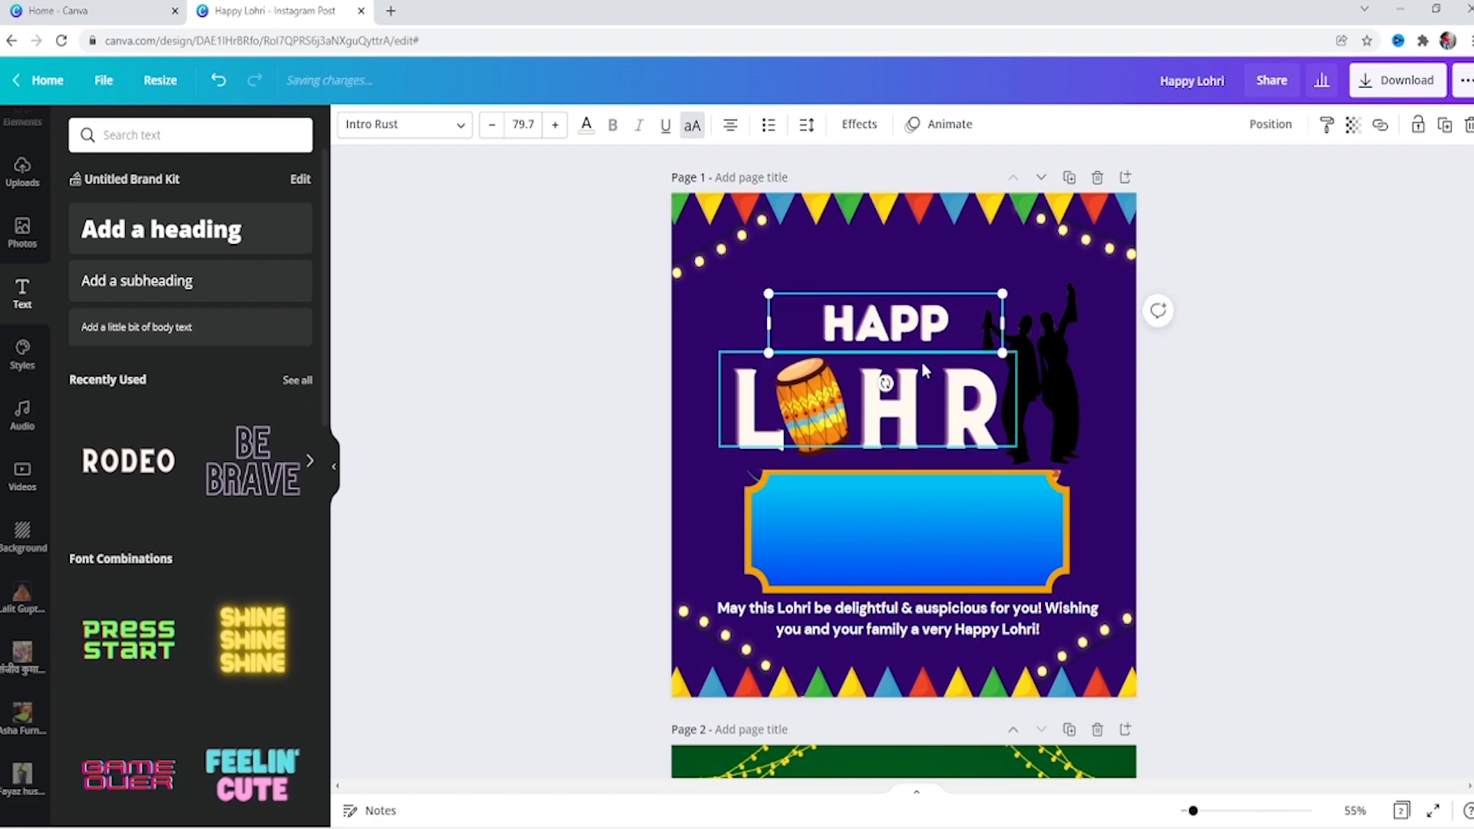
{"action": "left_click_drag", "start_coordinate": [907, 334], "coordinate": [933, 348]}
{"action": "left_click", "coordinate": [1223, 300]}
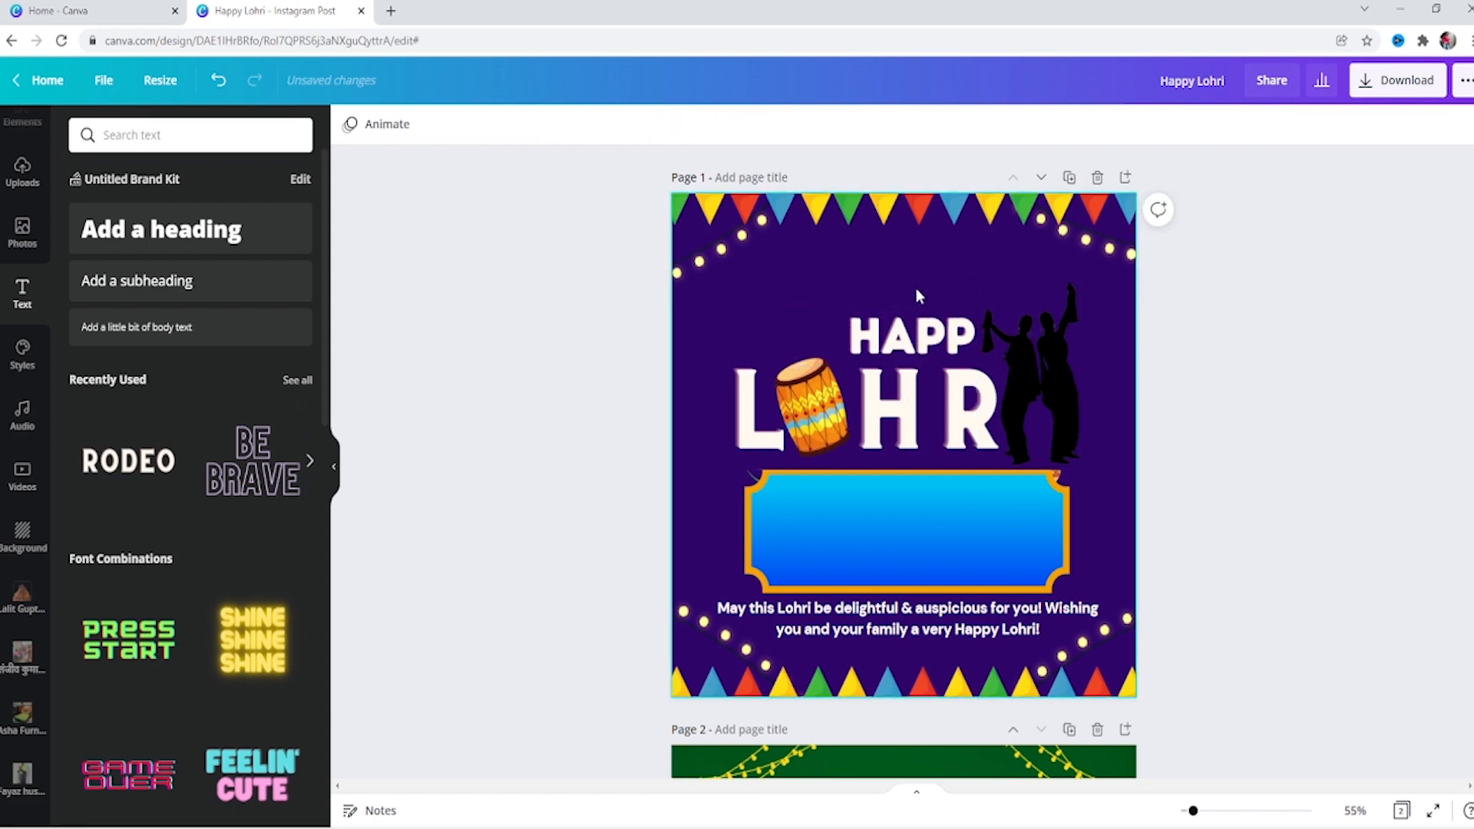
- Group the HAPP text, LOHR letters, drum and dancers silhouette into one title
{"action": "left_click_drag", "start_coordinate": [740, 301], "coordinate": [1073, 403]}
{"action": "right_click", "coordinate": [895, 368]}
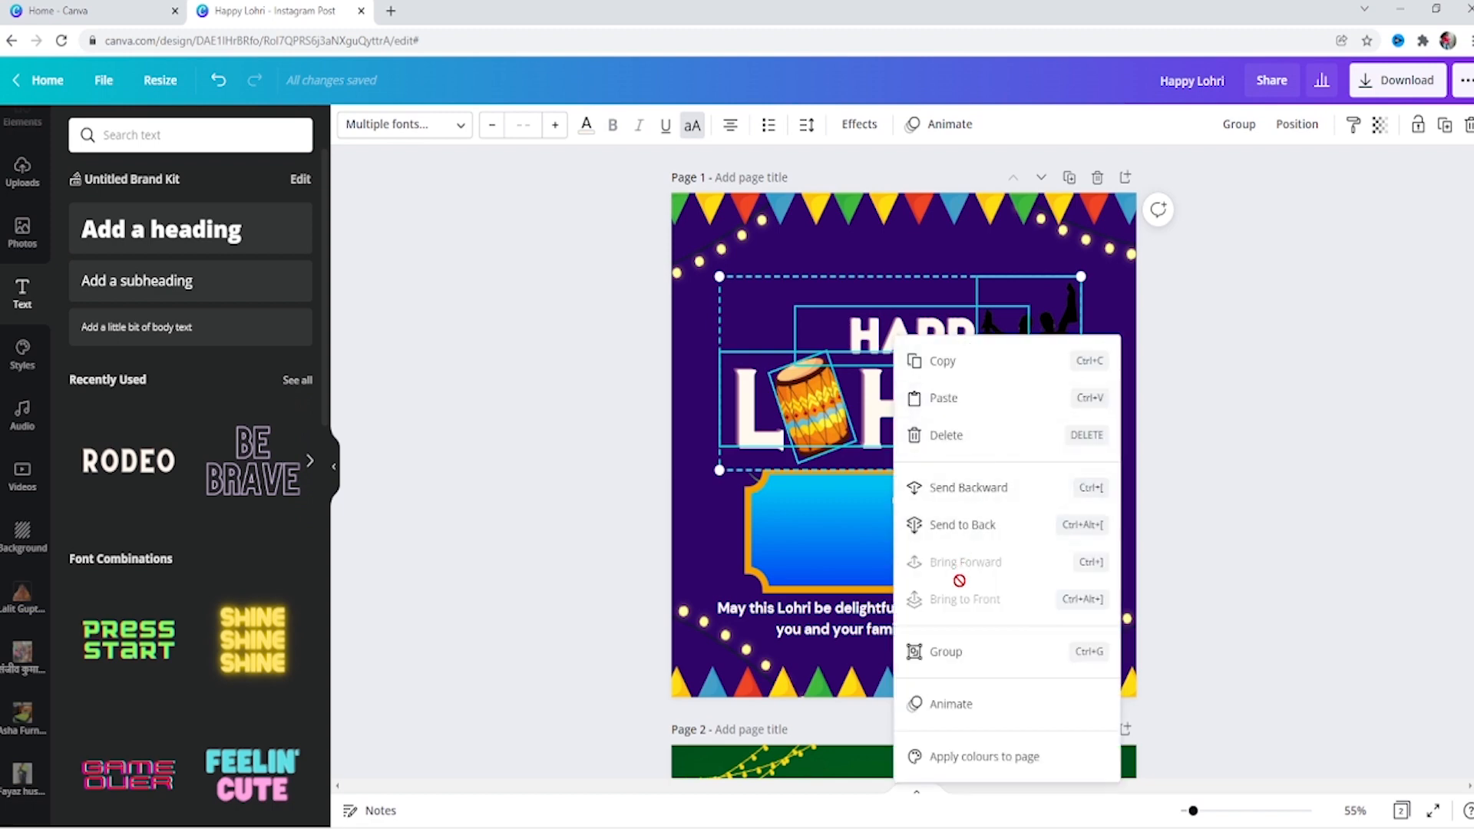
{"action": "left_click", "coordinate": [945, 652]}
- Shrink the grouped title and place it inside the blue banner
{"action": "left_click_drag", "start_coordinate": [894, 356], "coordinate": [921, 466]}
{"action": "left_click_drag", "start_coordinate": [1113, 382], "coordinate": [977, 455]}
{"action": "left_click", "coordinate": [959, 527]}
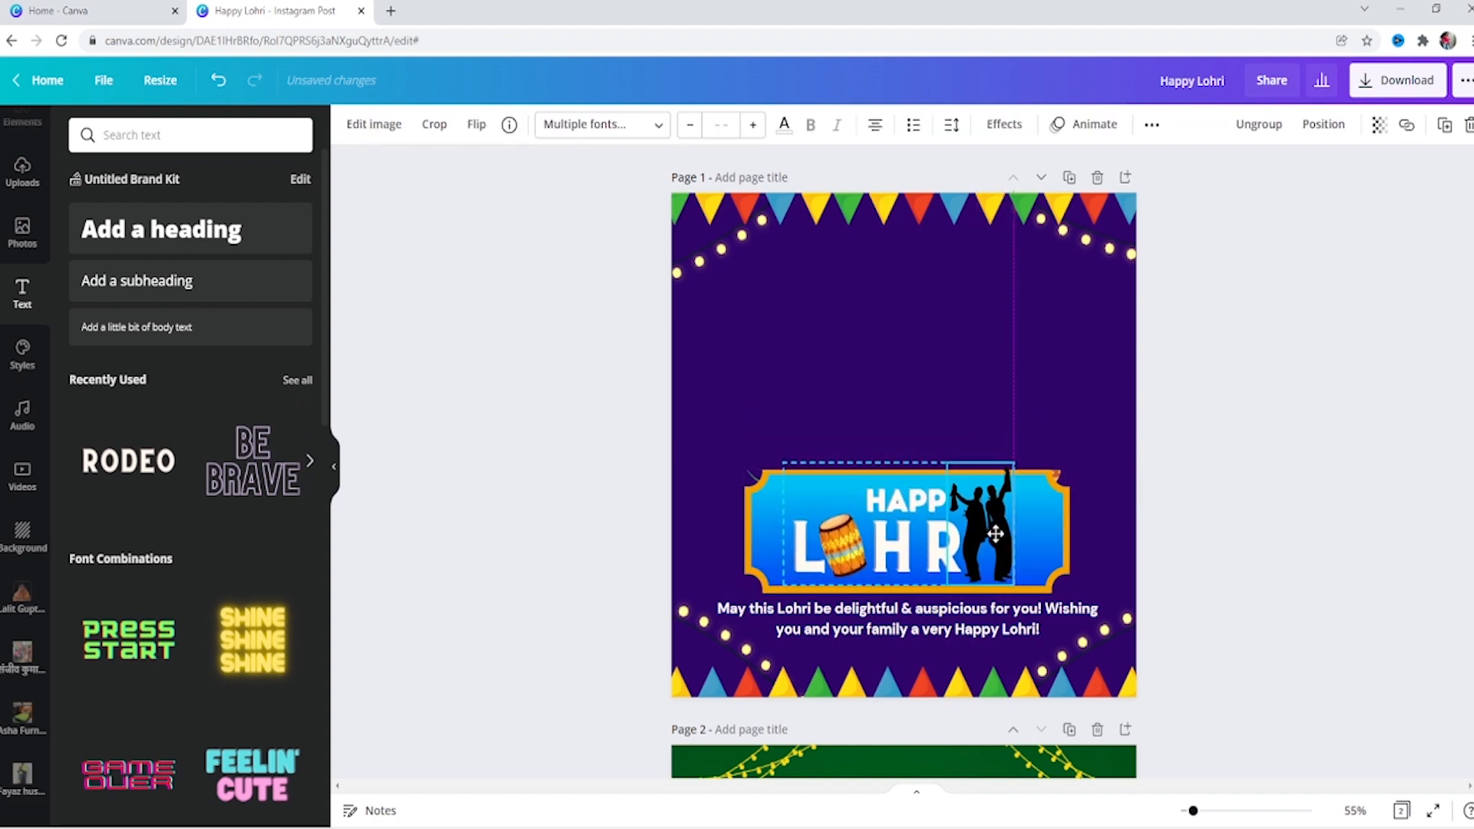
{"action": "double_click", "coordinate": [959, 526]}
{"action": "left_click", "coordinate": [1057, 405]}
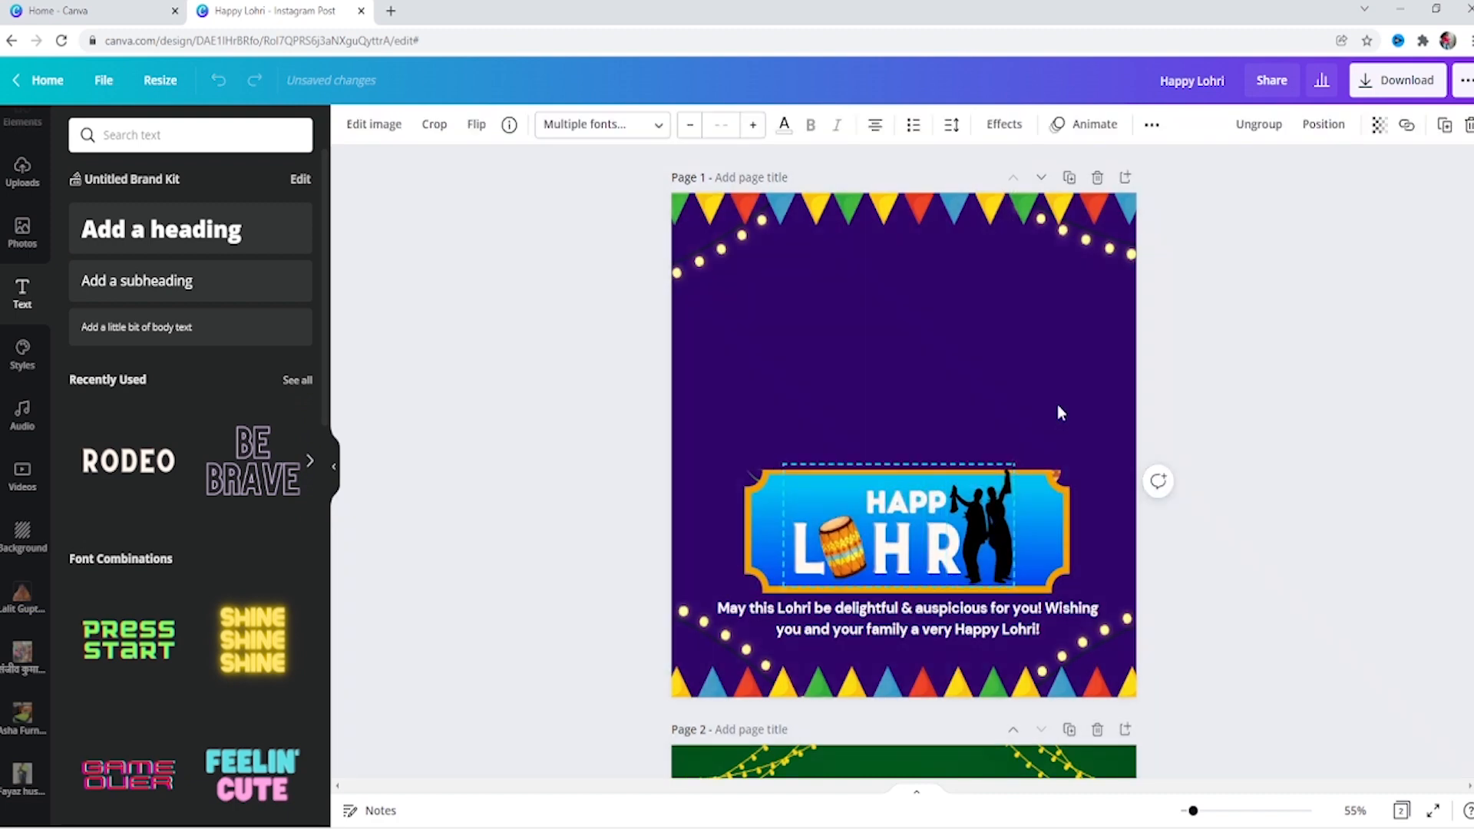
- Enlarge the grouped title slightly and recentre it in the blue banner
{"action": "left_click", "coordinate": [896, 614]}
{"action": "left_click_drag", "start_coordinate": [1023, 463], "coordinate": [1040, 456]}
{"action": "left_click_drag", "start_coordinate": [960, 512], "coordinate": [954, 519]}
{"action": "left_click", "coordinate": [991, 522]}
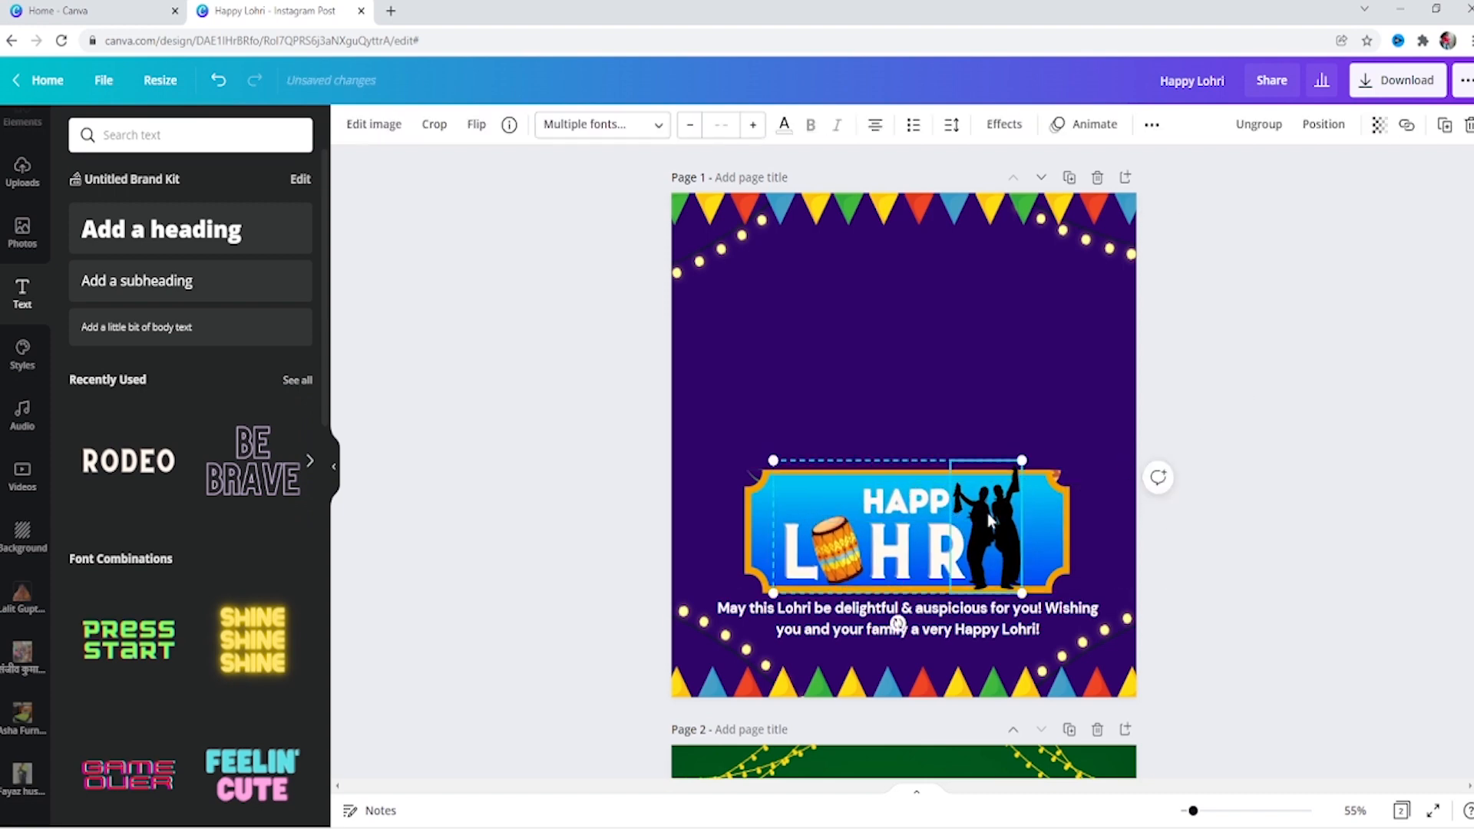
- Enlarge the blue banner image slightly so its frame gives the title more room
{"action": "left_click", "coordinate": [987, 513]}
{"action": "double_click", "coordinate": [1071, 504]}
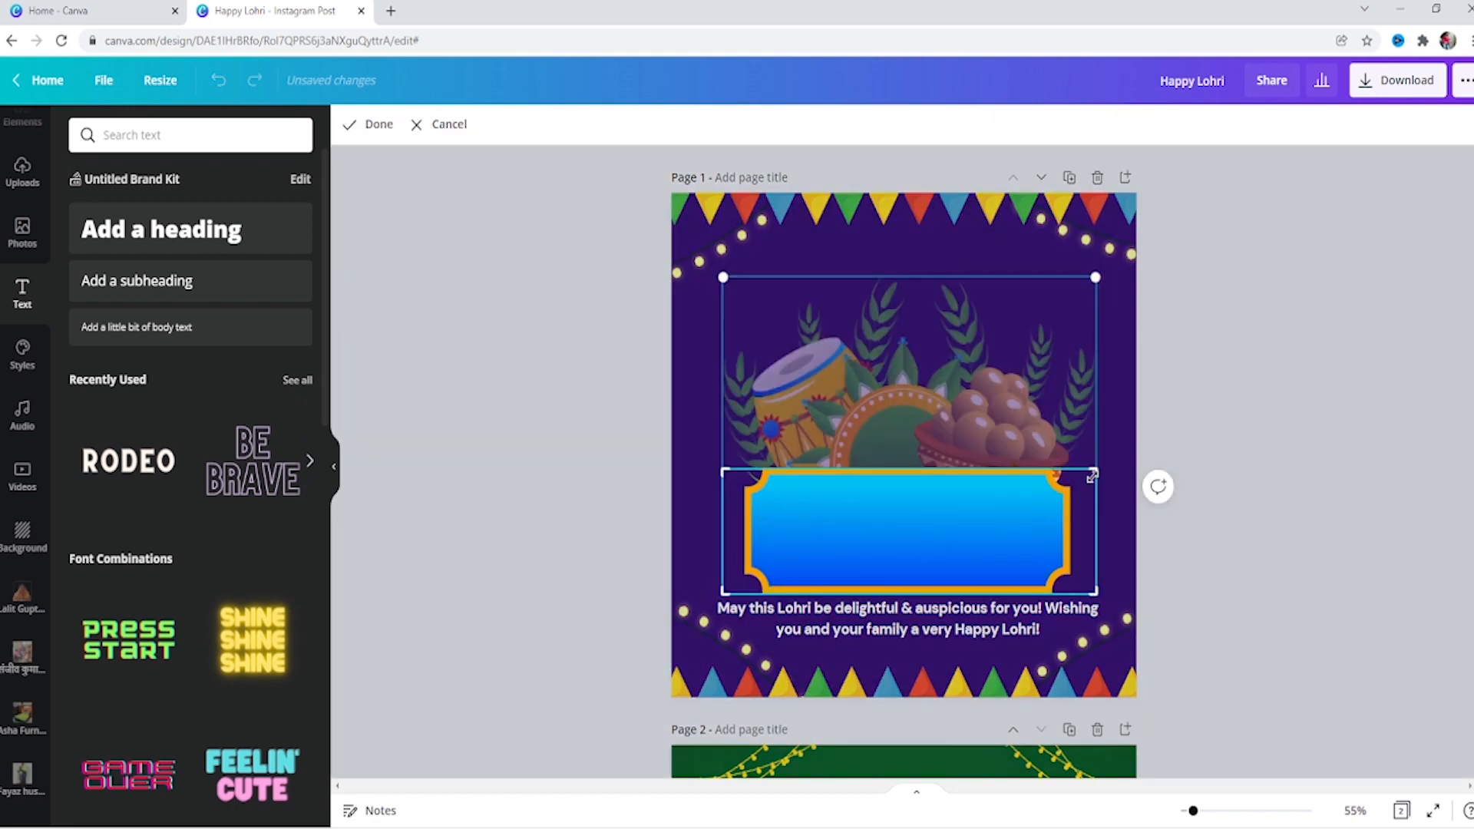
{"action": "left_click", "coordinate": [1203, 419]}
{"action": "left_click_drag", "start_coordinate": [1095, 464], "coordinate": [1110, 450]}
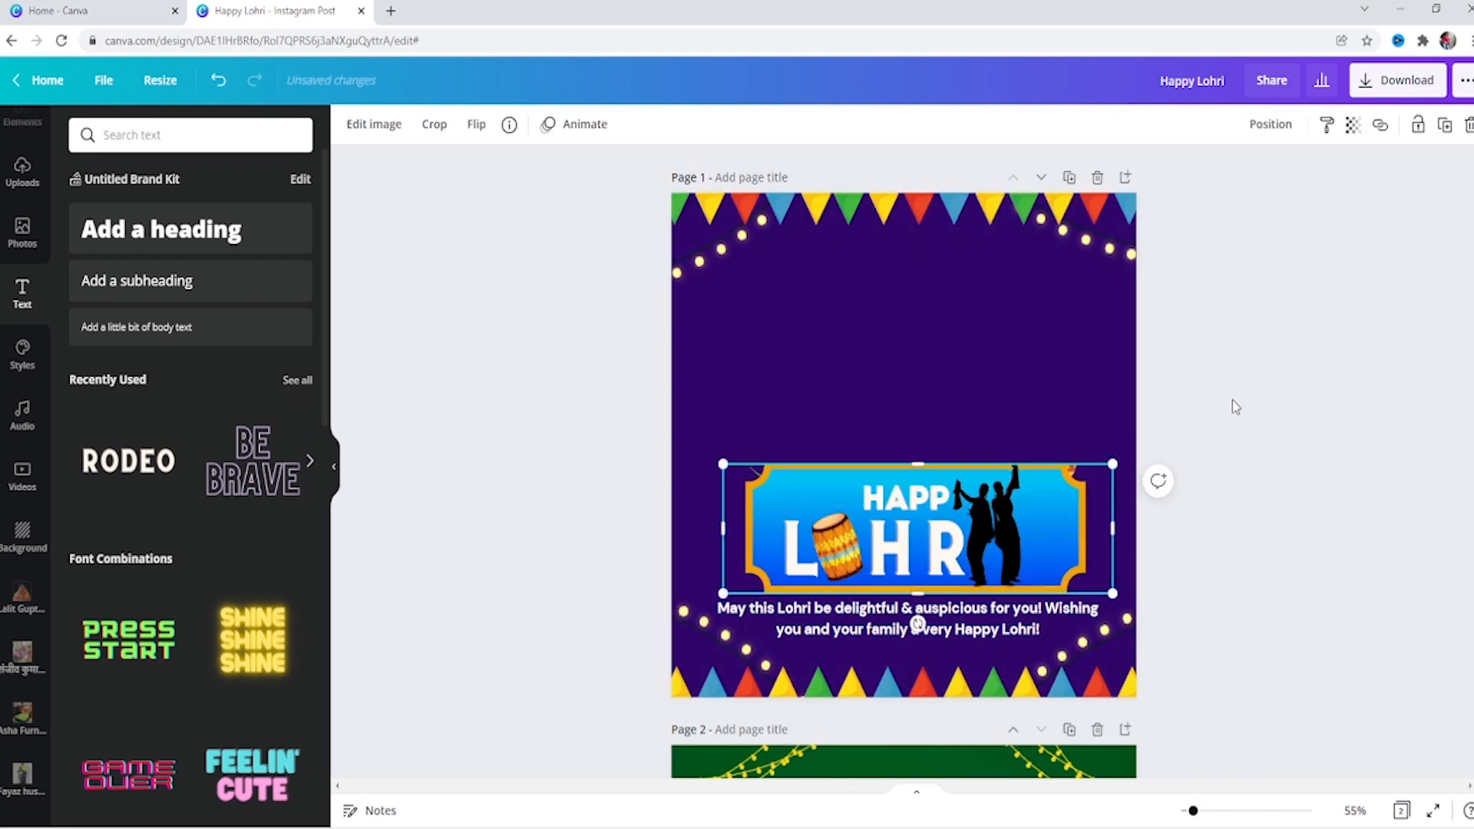
- Shrink the grouped title slightly and shift it to the right so it sits centred in the blue banner
{"action": "left_click", "coordinate": [1232, 399]}
{"action": "left_click", "coordinate": [743, 513]}
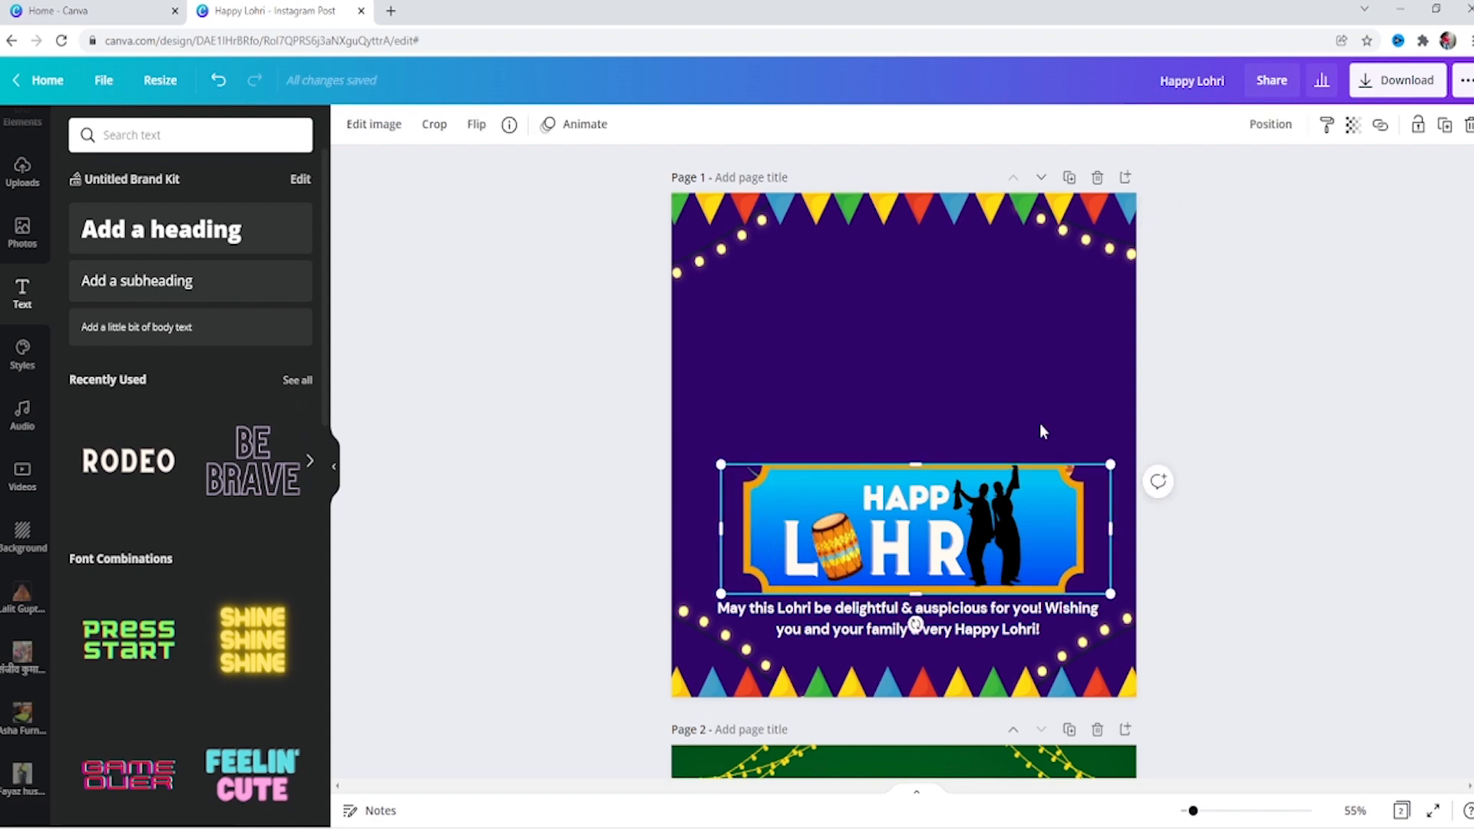
{"action": "left_click", "coordinate": [1186, 374]}
{"action": "left_click", "coordinate": [1068, 473]}
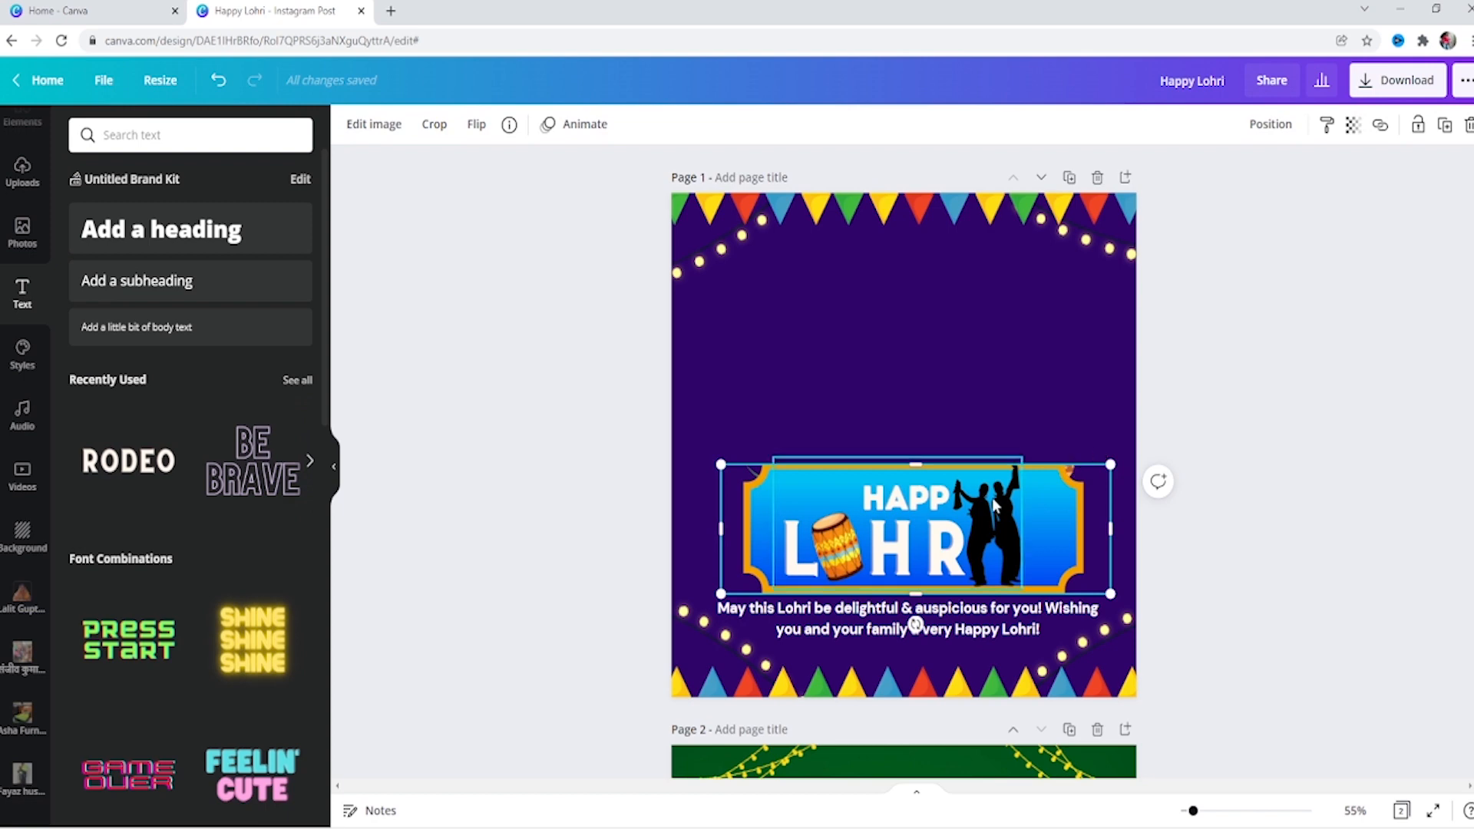
{"action": "left_click", "coordinate": [1019, 462]}
{"action": "left_click_drag", "start_coordinate": [1024, 458], "coordinate": [1015, 461]}
{"action": "key", "text": "Right"}
{"action": "key", "text": "Right"}
{"action": "key", "text": "Right"}
{"action": "key", "text": "Right"}
{"action": "key", "text": "Right"}
{"action": "key", "text": "Right"}
{"action": "key", "text": "Right"}
{"action": "key", "text": "Right"}
{"action": "key", "text": "Right"}
{"action": "key", "text": "Right"}
{"action": "key", "text": "Right"}
{"action": "key", "text": "Right"}
{"action": "key", "text": "Right"}
{"action": "key", "text": "Right"}
{"action": "key", "text": "Right"}
{"action": "key", "text": "Right"}
{"action": "key", "text": "Right"}
{"action": "key", "text": "Right"}
{"action": "key", "text": "Right"}
{"action": "key", "text": "Right"}
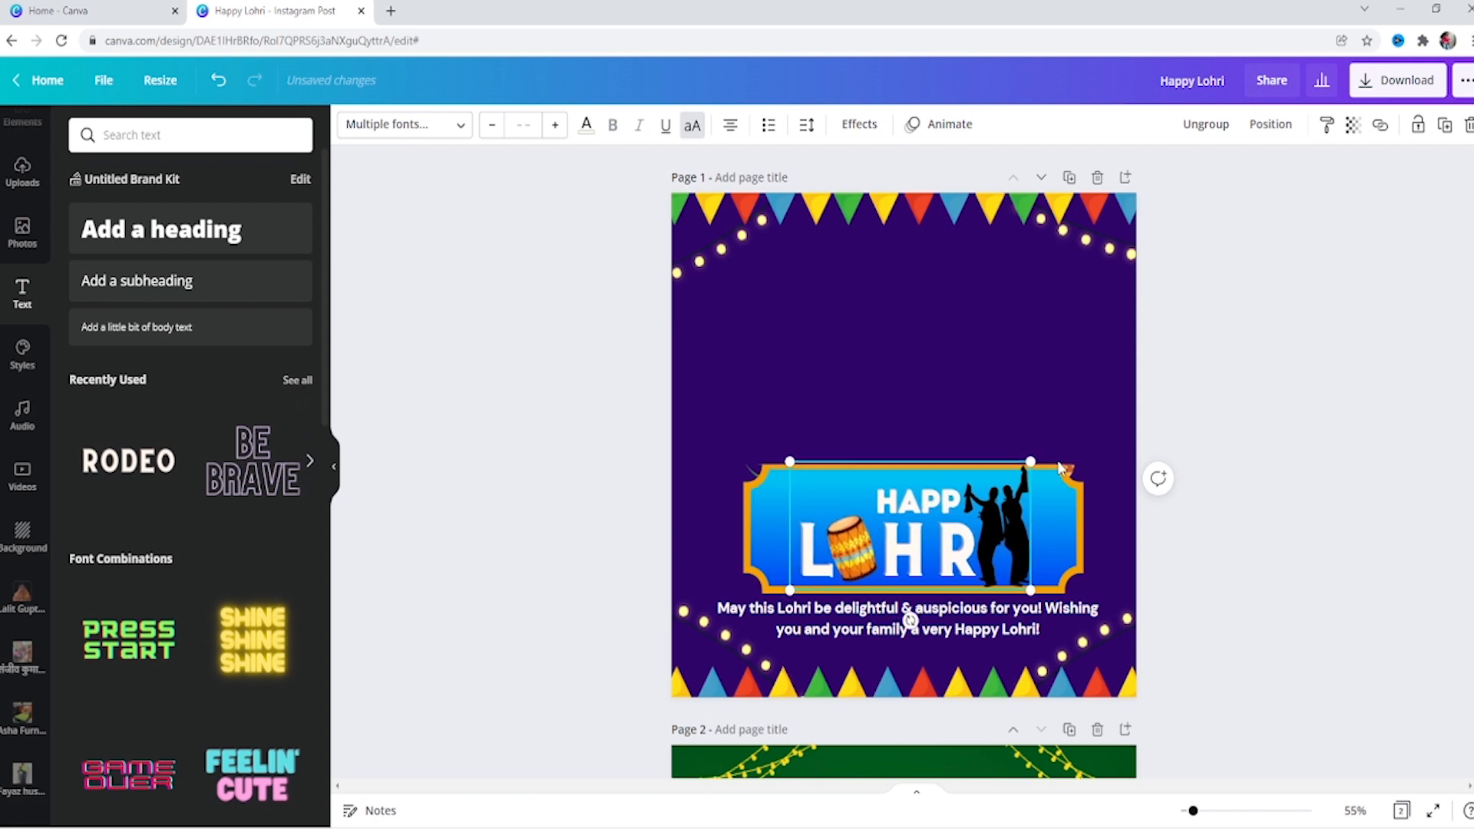
- Try black from the silhouette's photo colours on the HAPP text
{"action": "left_click", "coordinate": [949, 500]}
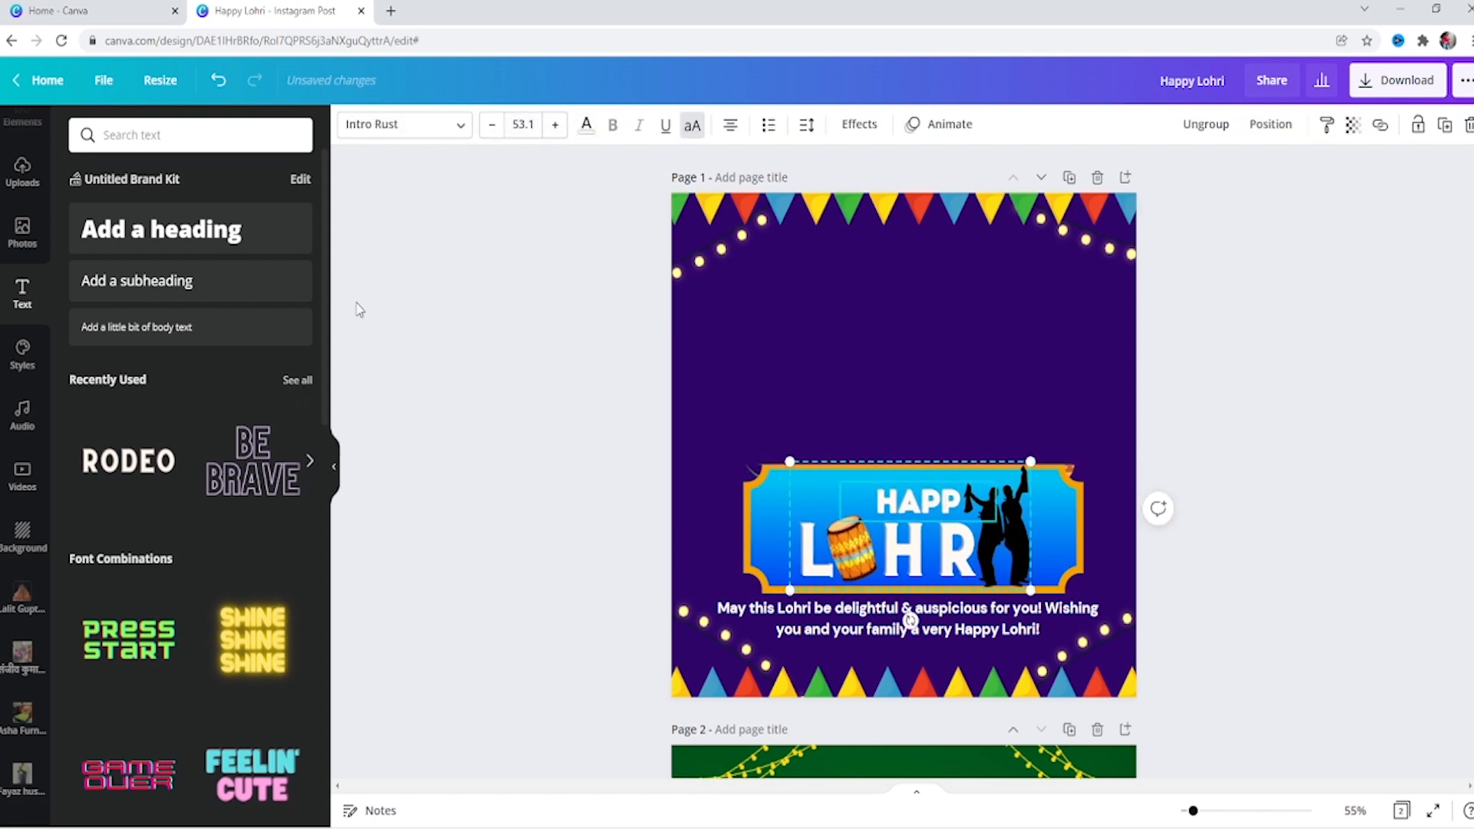
{"action": "scroll", "coordinate": [191, 318], "scroll_direction": "down", "scroll_amount": 1}
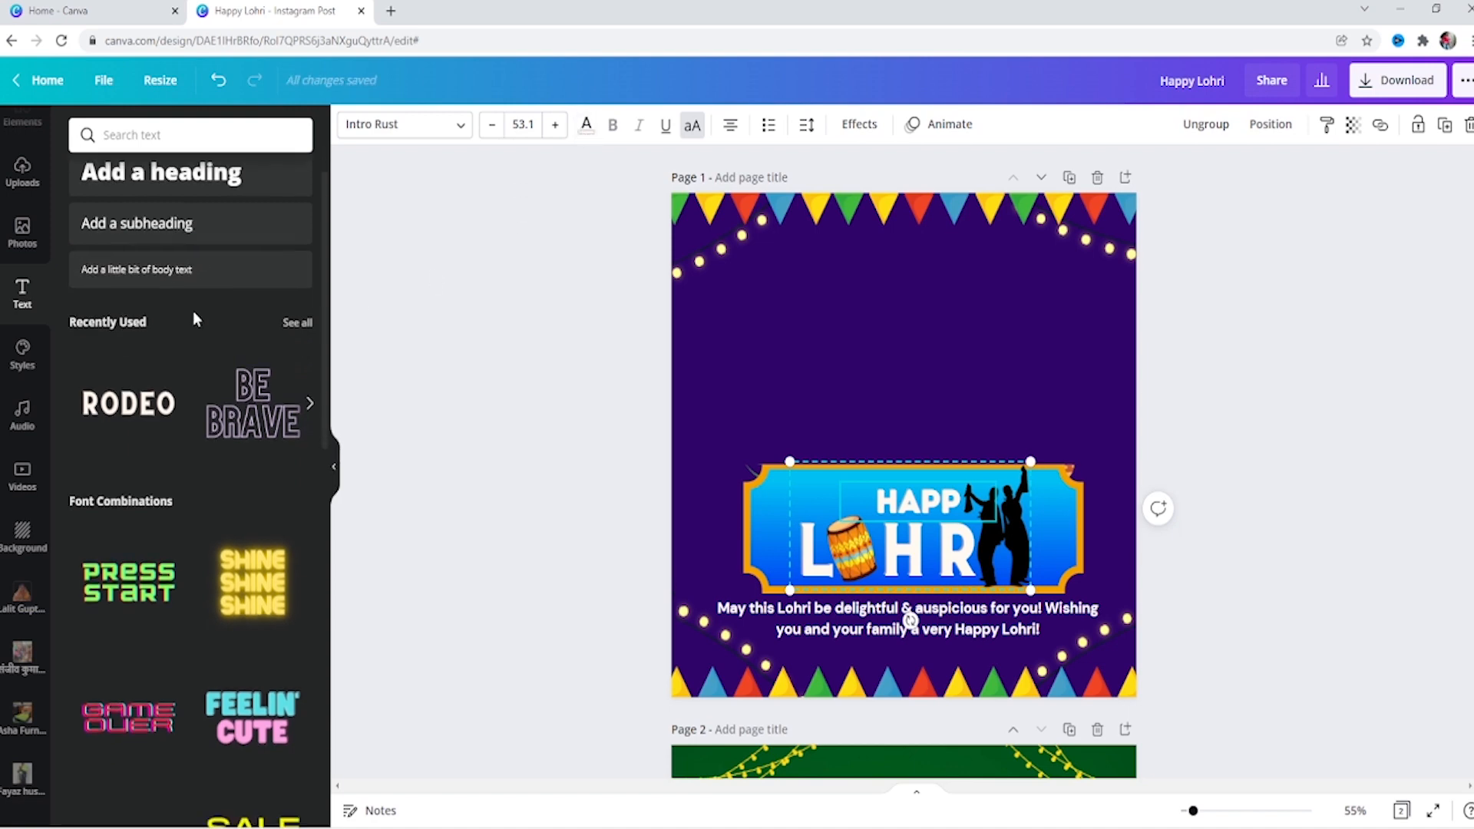
{"action": "left_click", "coordinate": [585, 125]}
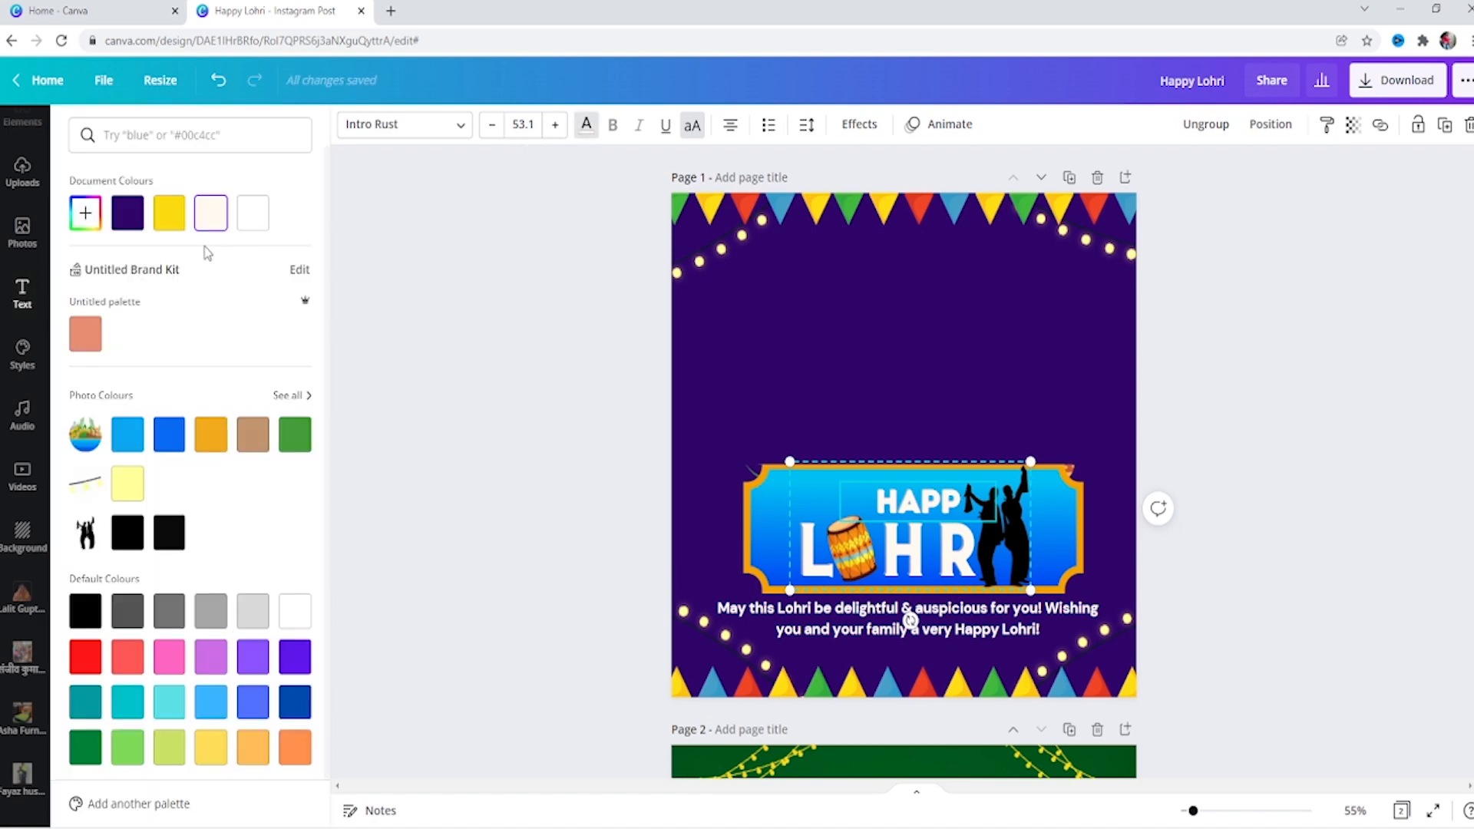
{"action": "left_click", "coordinate": [163, 538]}
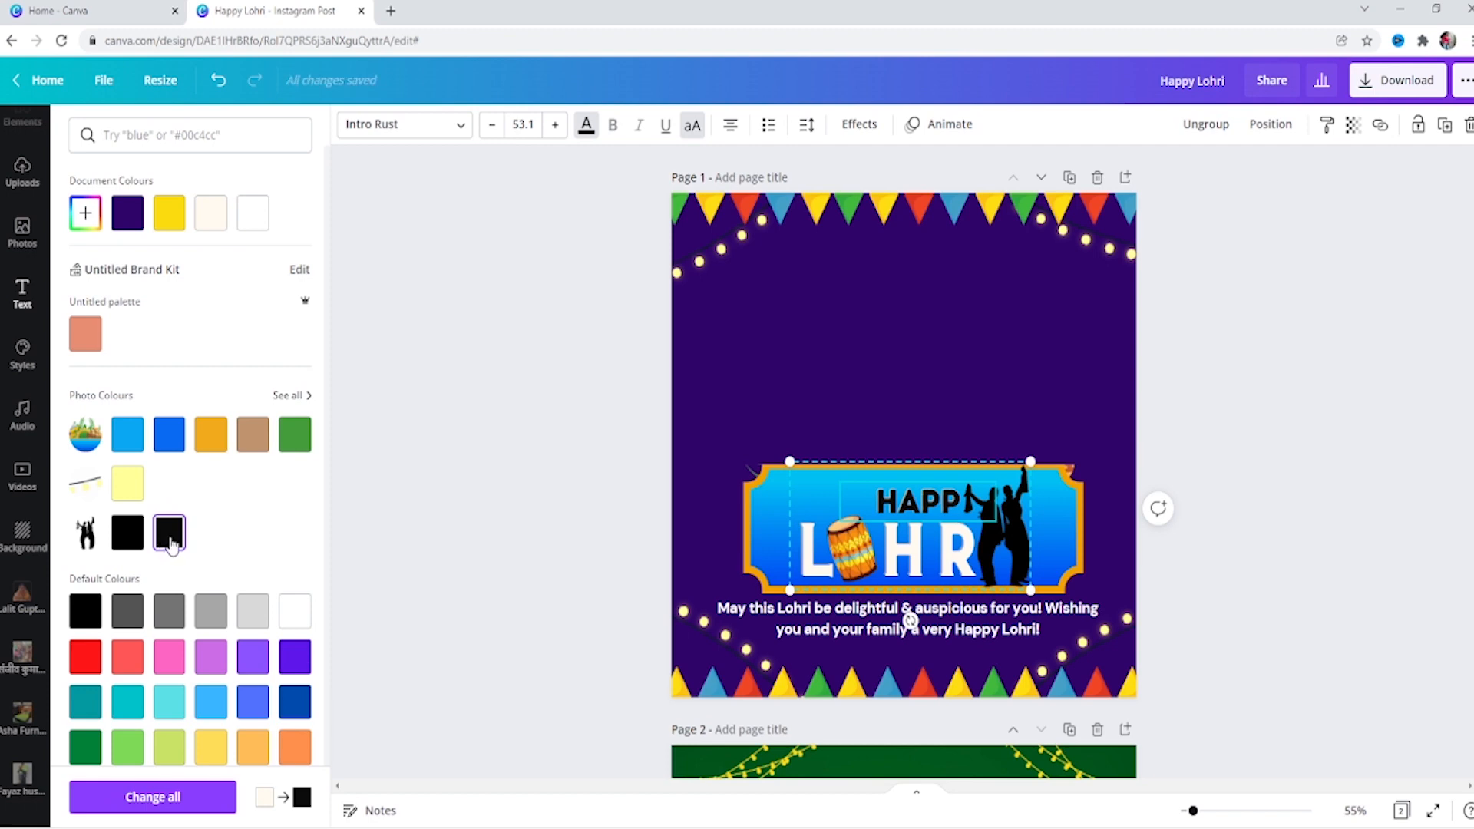
{"action": "scroll", "coordinate": [171, 543], "scroll_direction": "down", "scroll_amount": 1}
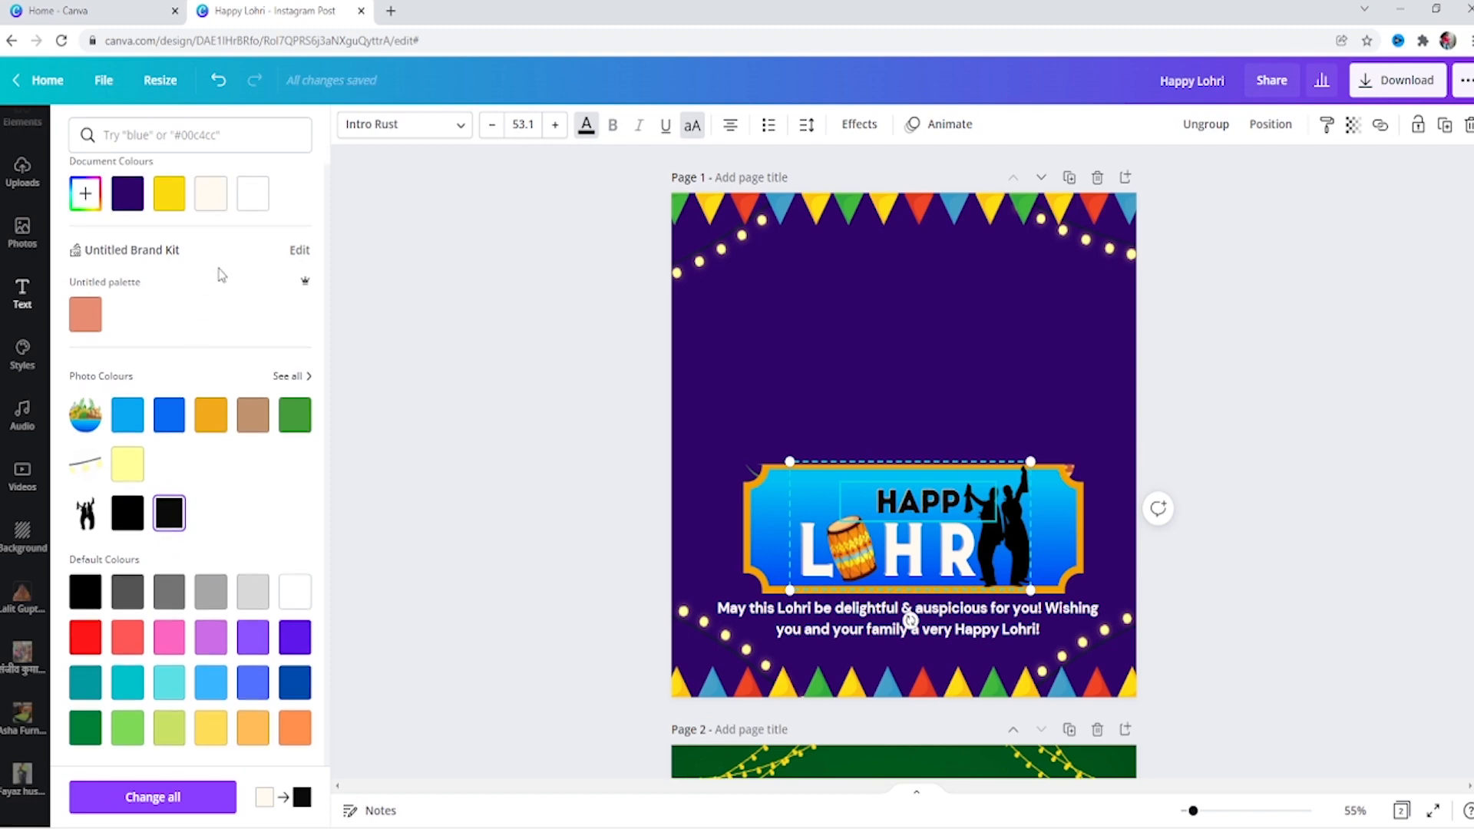
{"action": "left_click", "coordinate": [1300, 314]}
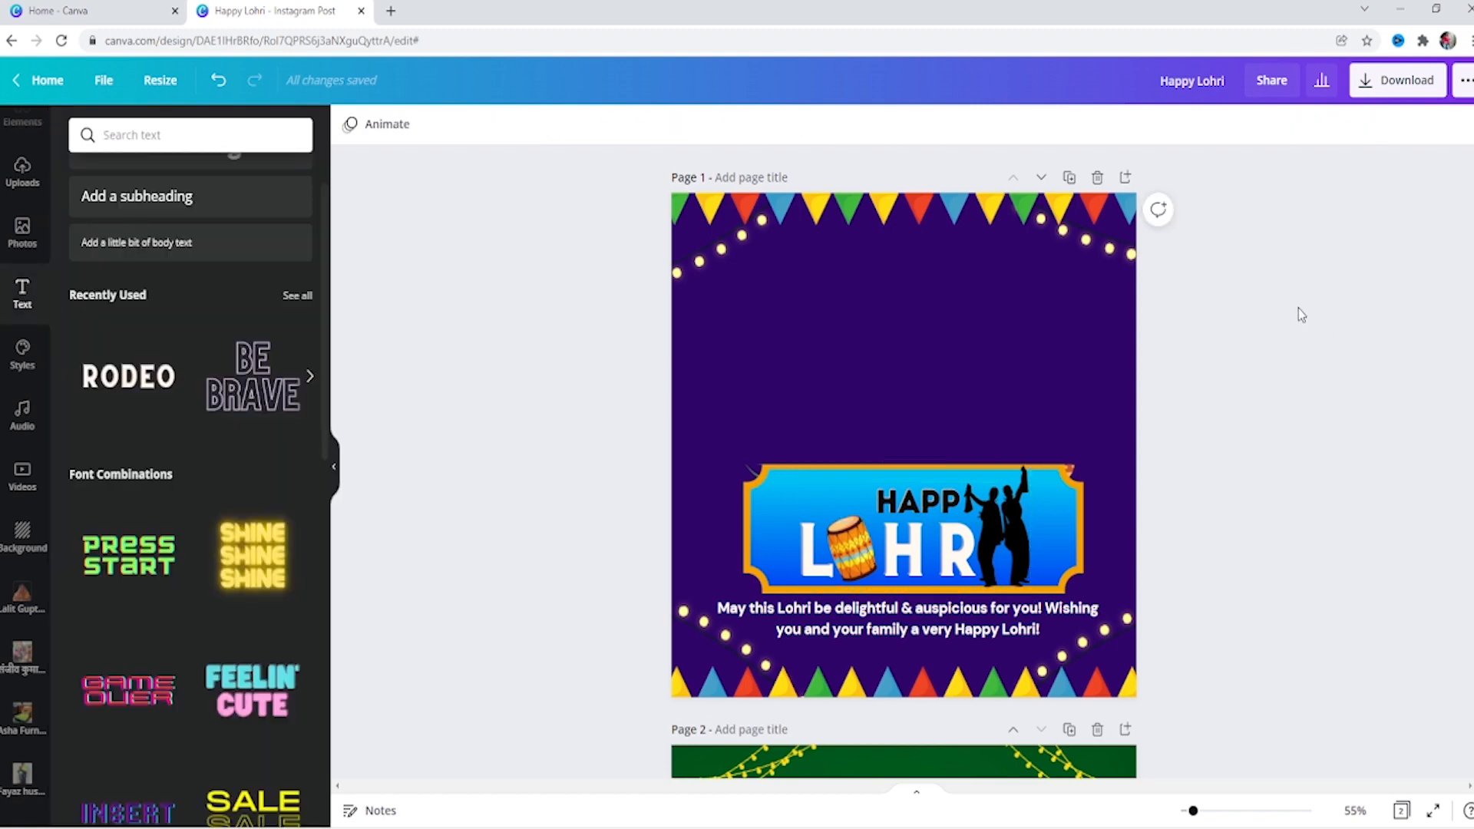
- Recolour the HAPP text in the title to the custom red #F21B1B
{"action": "left_click", "coordinate": [944, 507]}
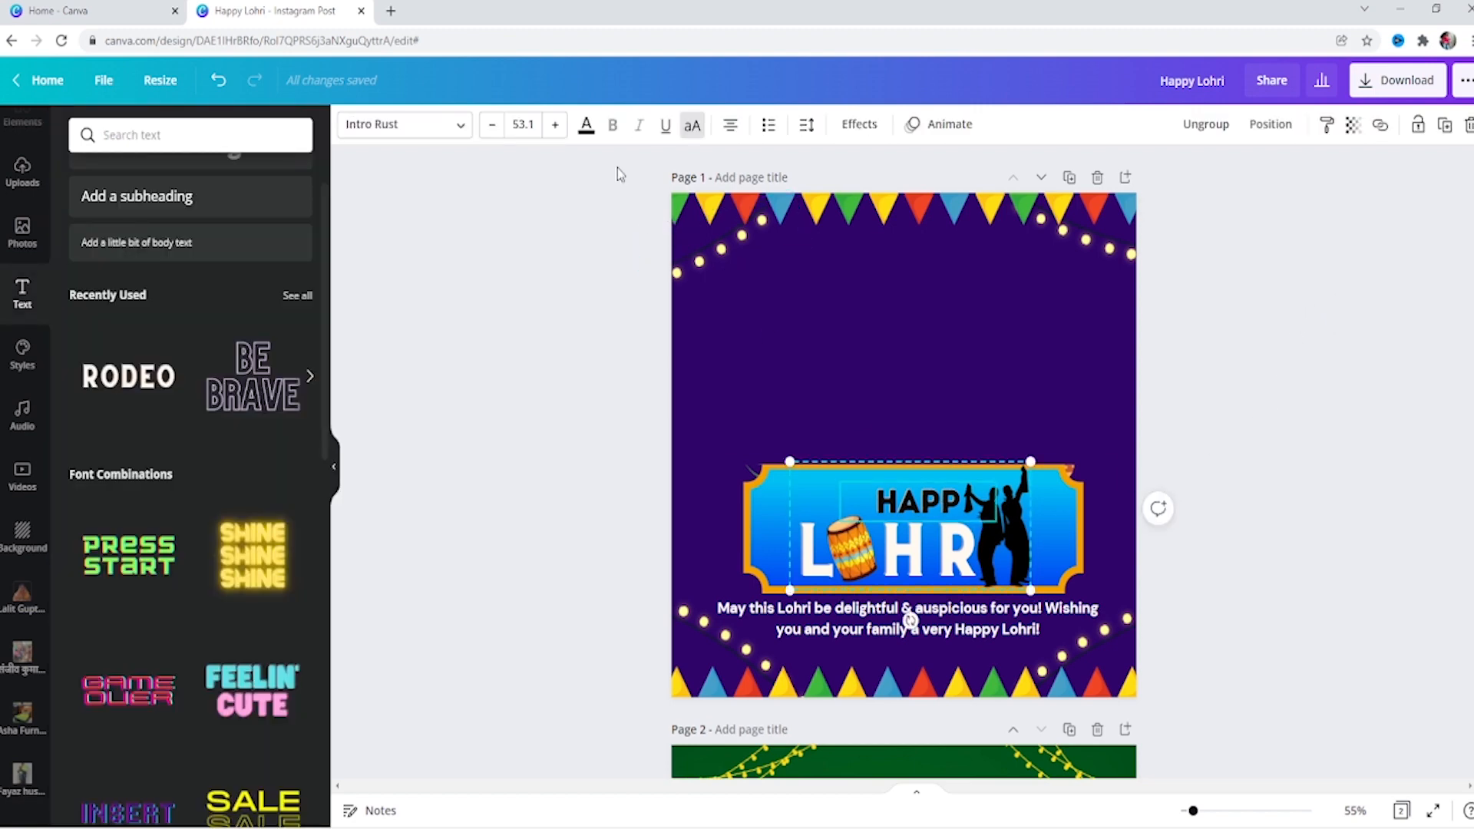
{"action": "left_click", "coordinate": [587, 126]}
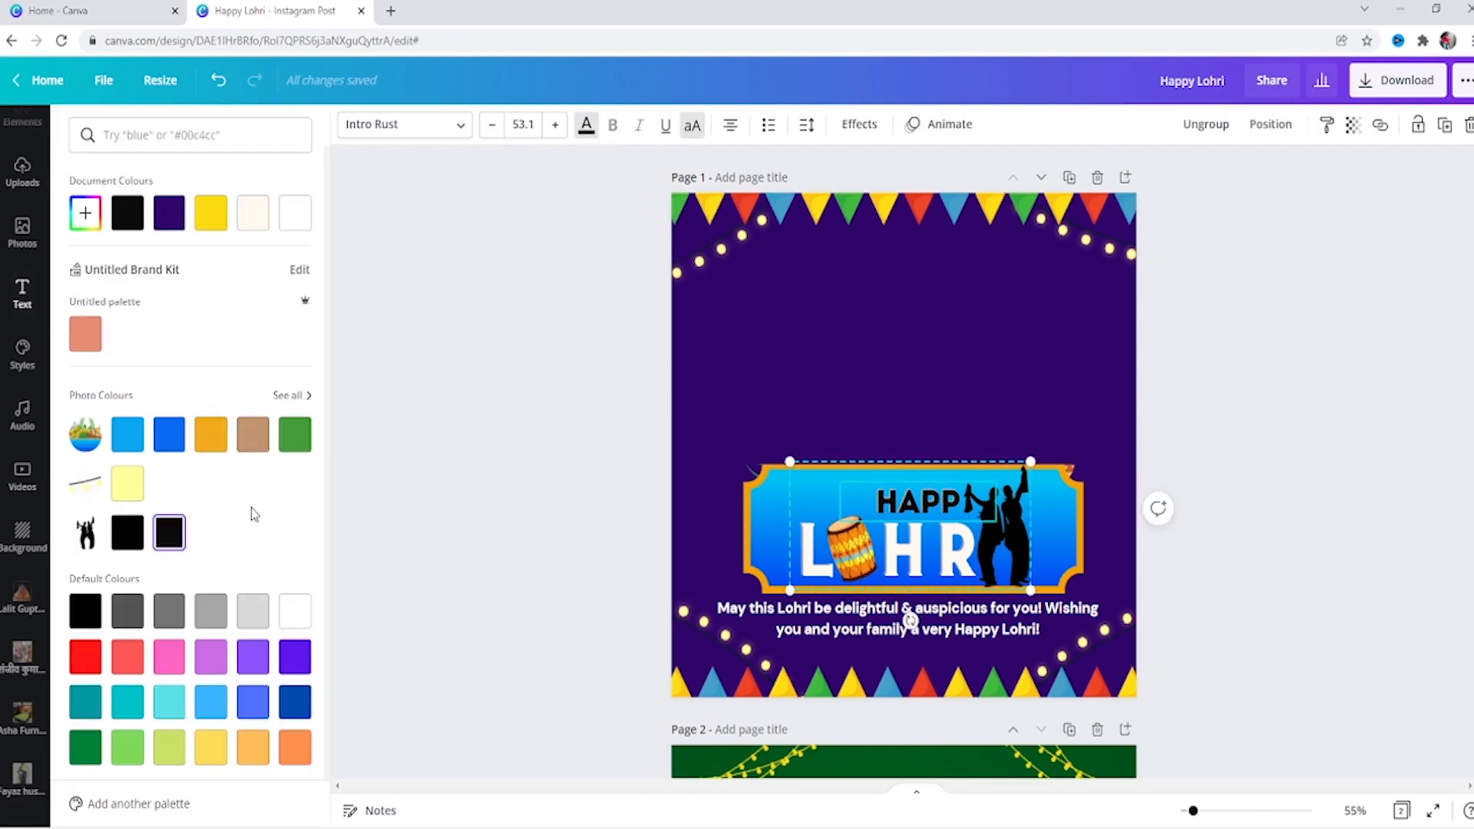
{"action": "left_click", "coordinate": [134, 482]}
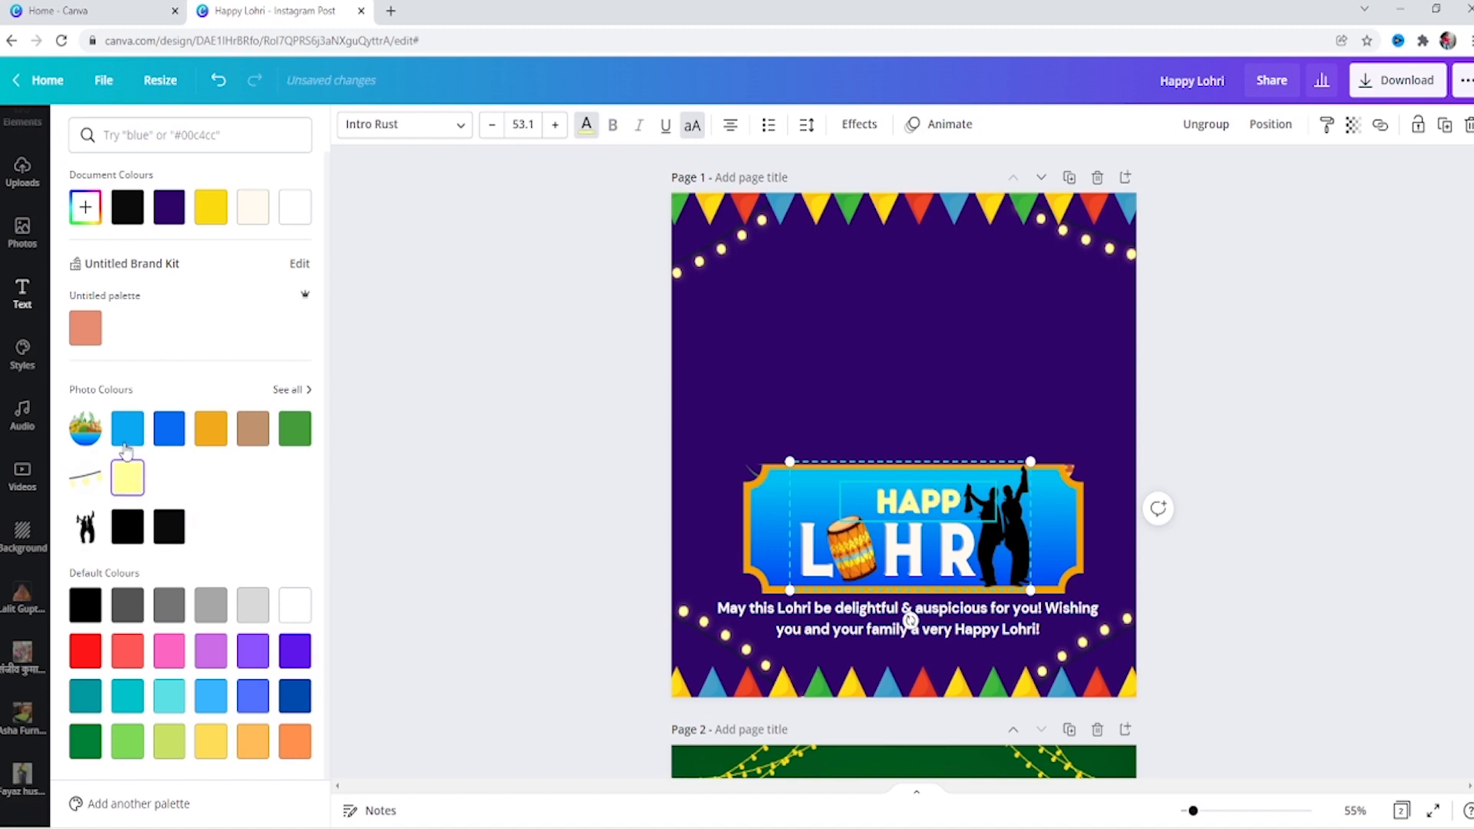
{"action": "left_click", "coordinate": [211, 429]}
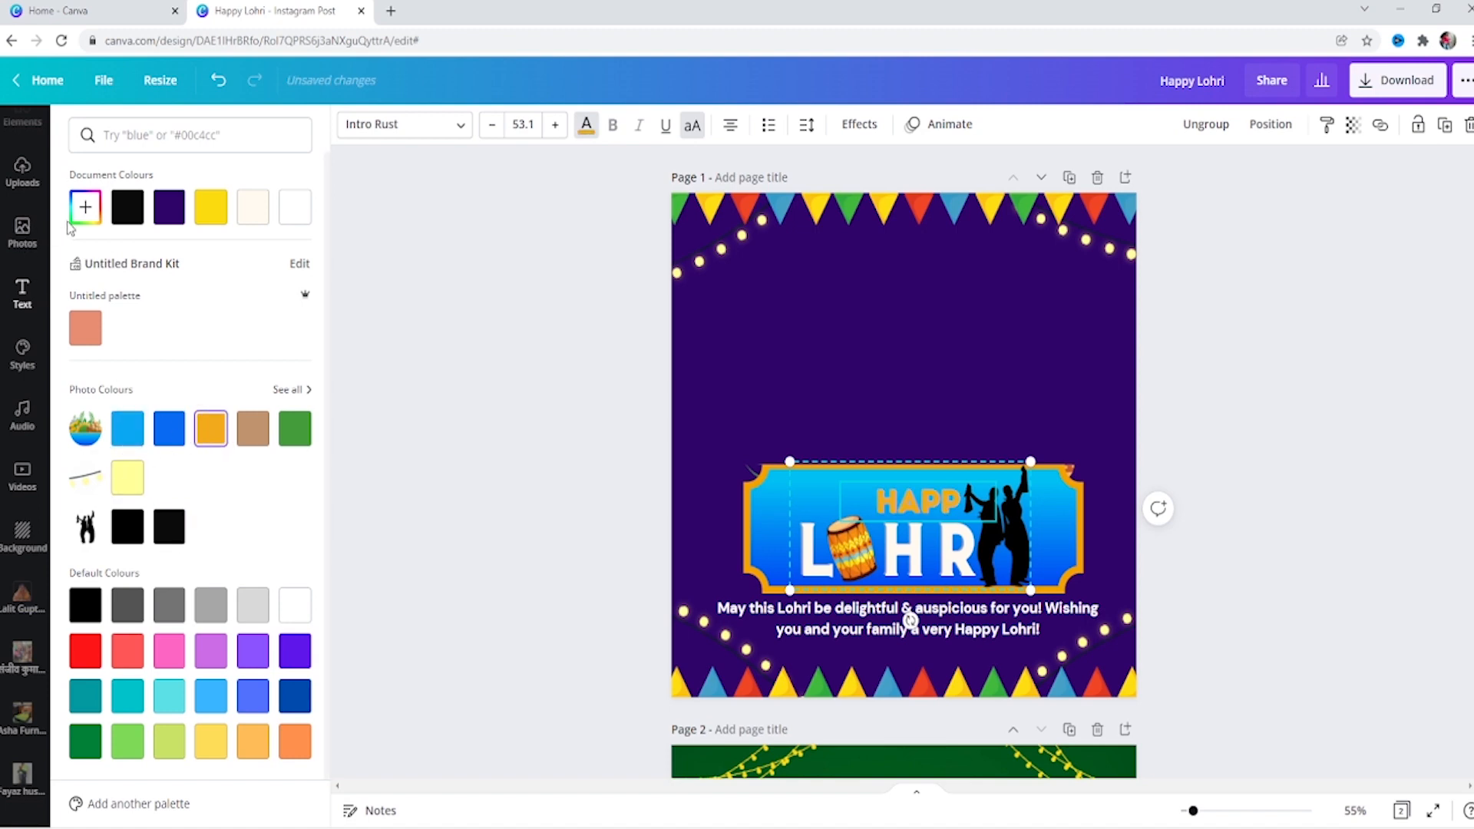
{"action": "left_click", "coordinate": [85, 207]}
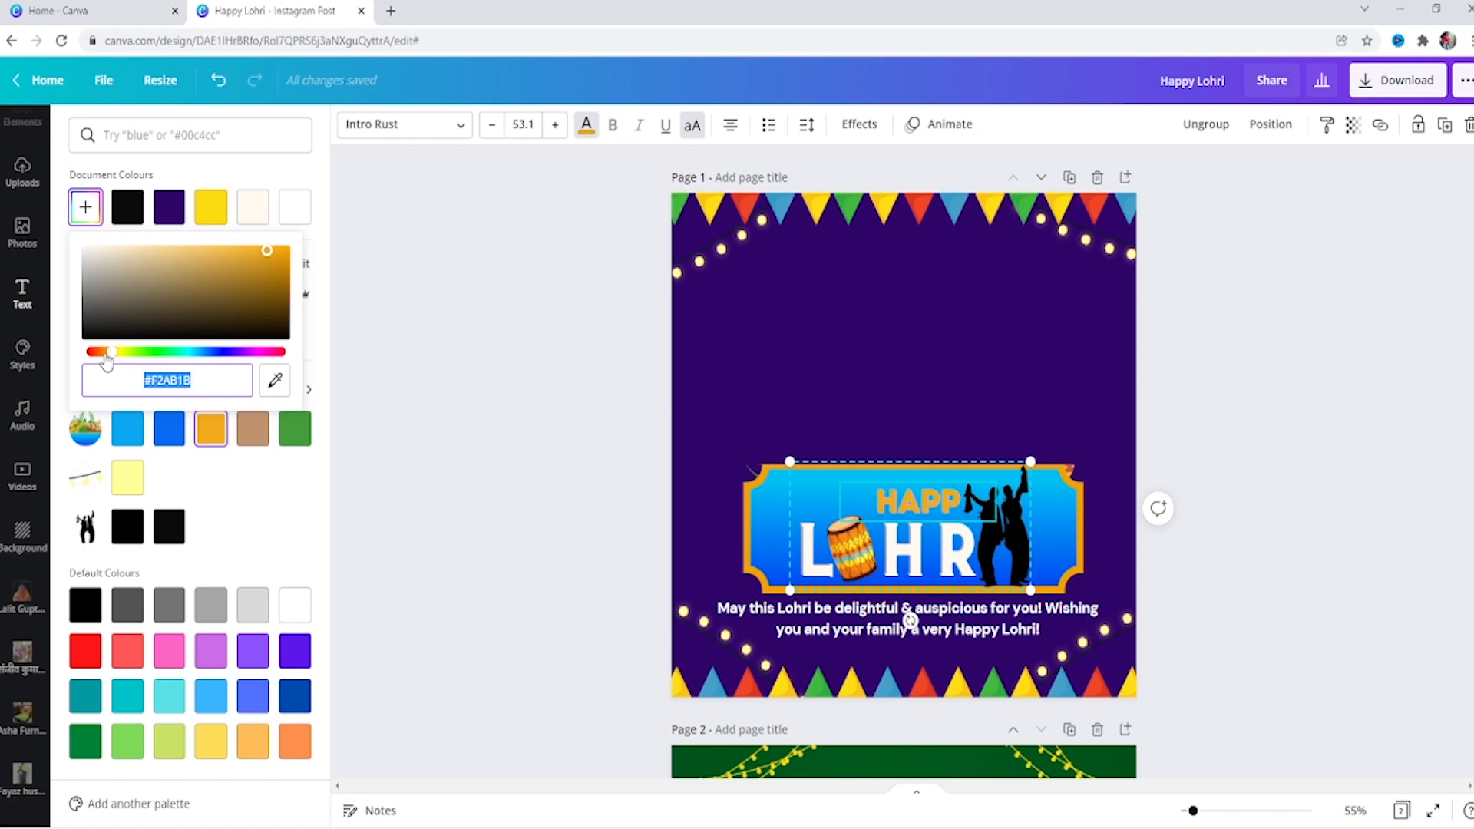
{"action": "left_click_drag", "start_coordinate": [107, 355], "coordinate": [92, 358]}
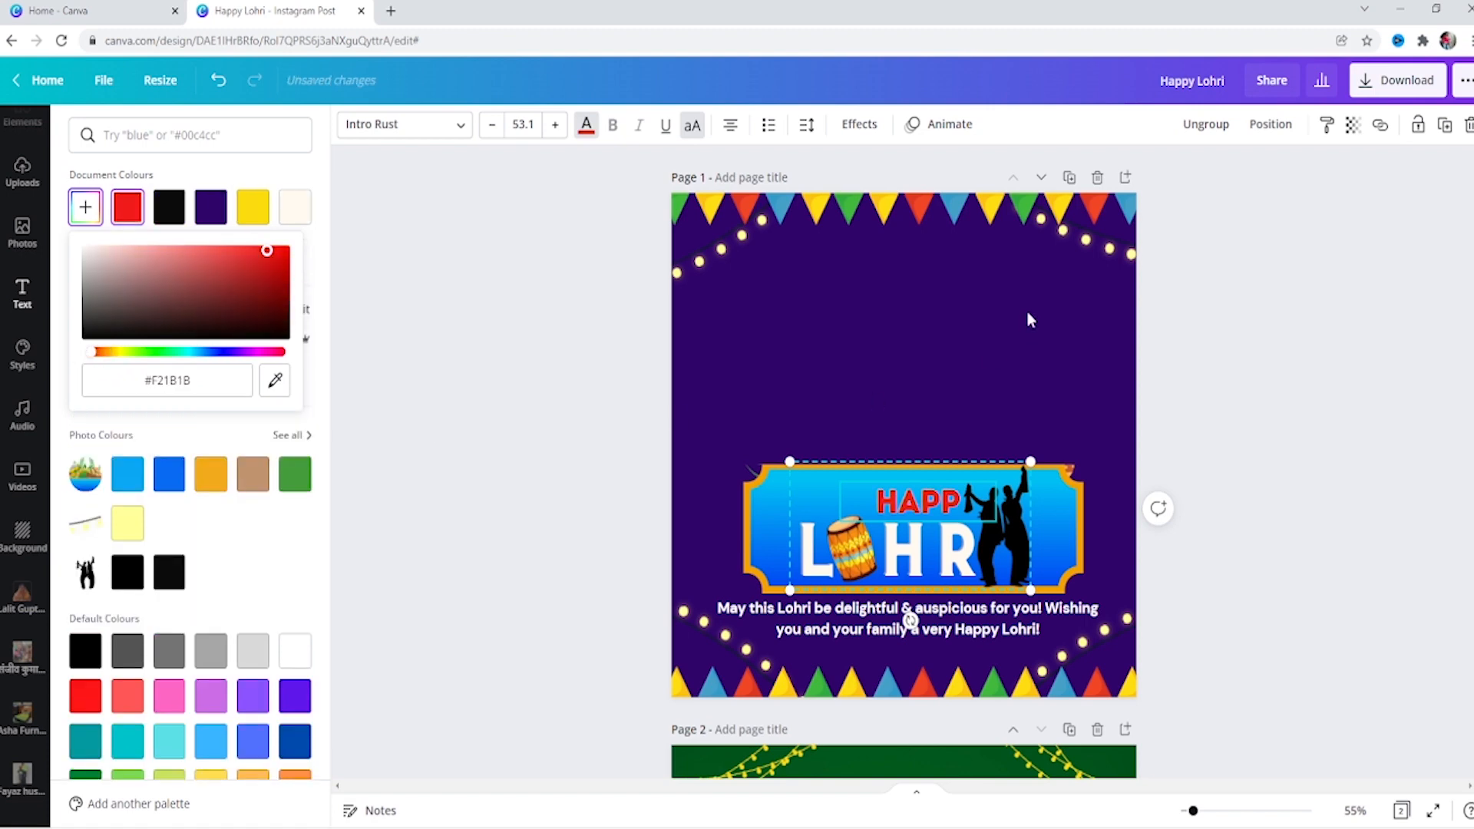
{"action": "left_click", "coordinate": [1282, 333]}
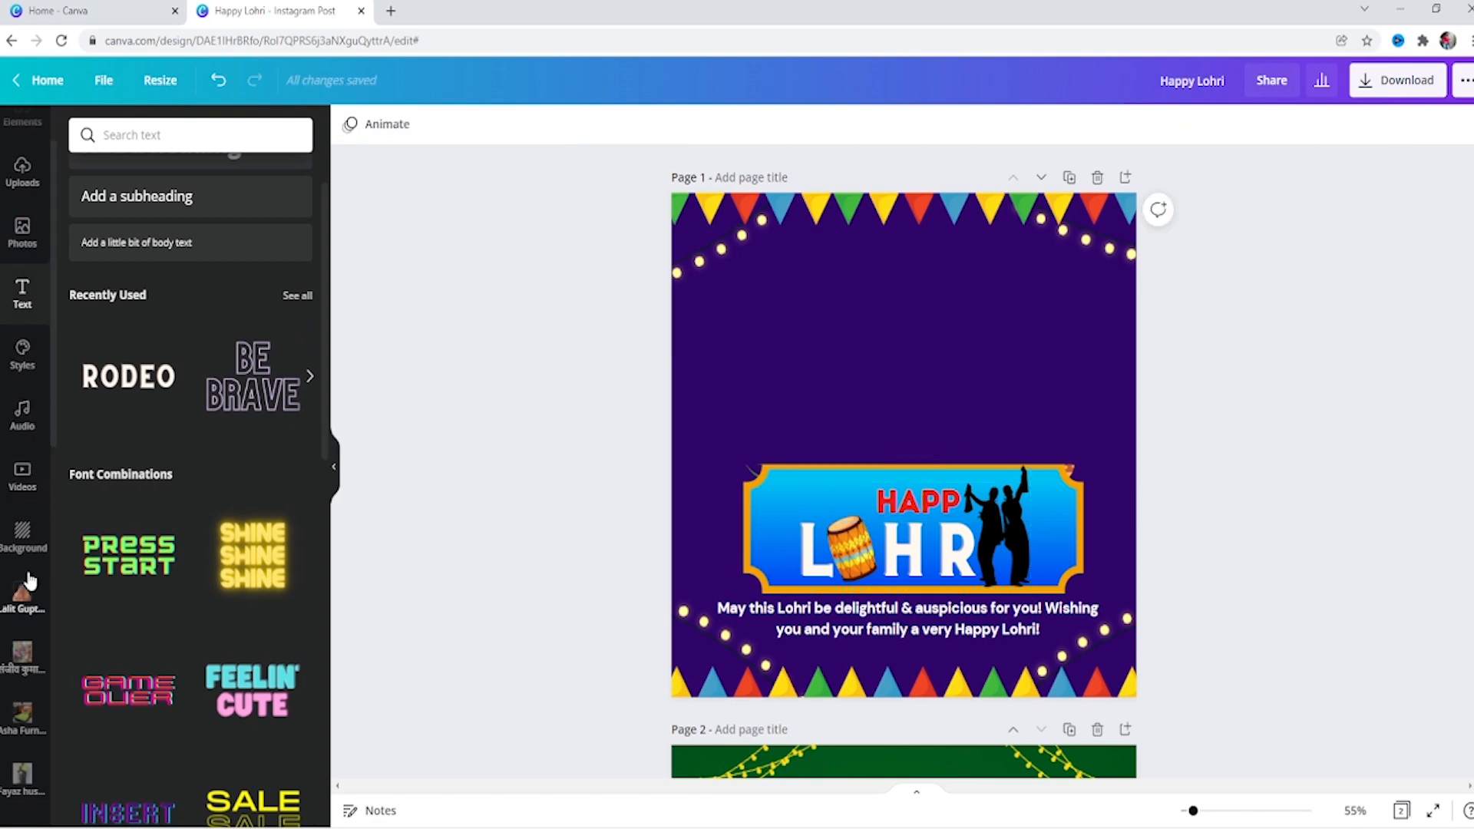
- Add the uploaded dancing couple illustration with the yellow circle, enlarge it and place it in the upper part of page 1
{"action": "scroll", "coordinate": [26, 576], "scroll_direction": "up", "scroll_amount": 2}
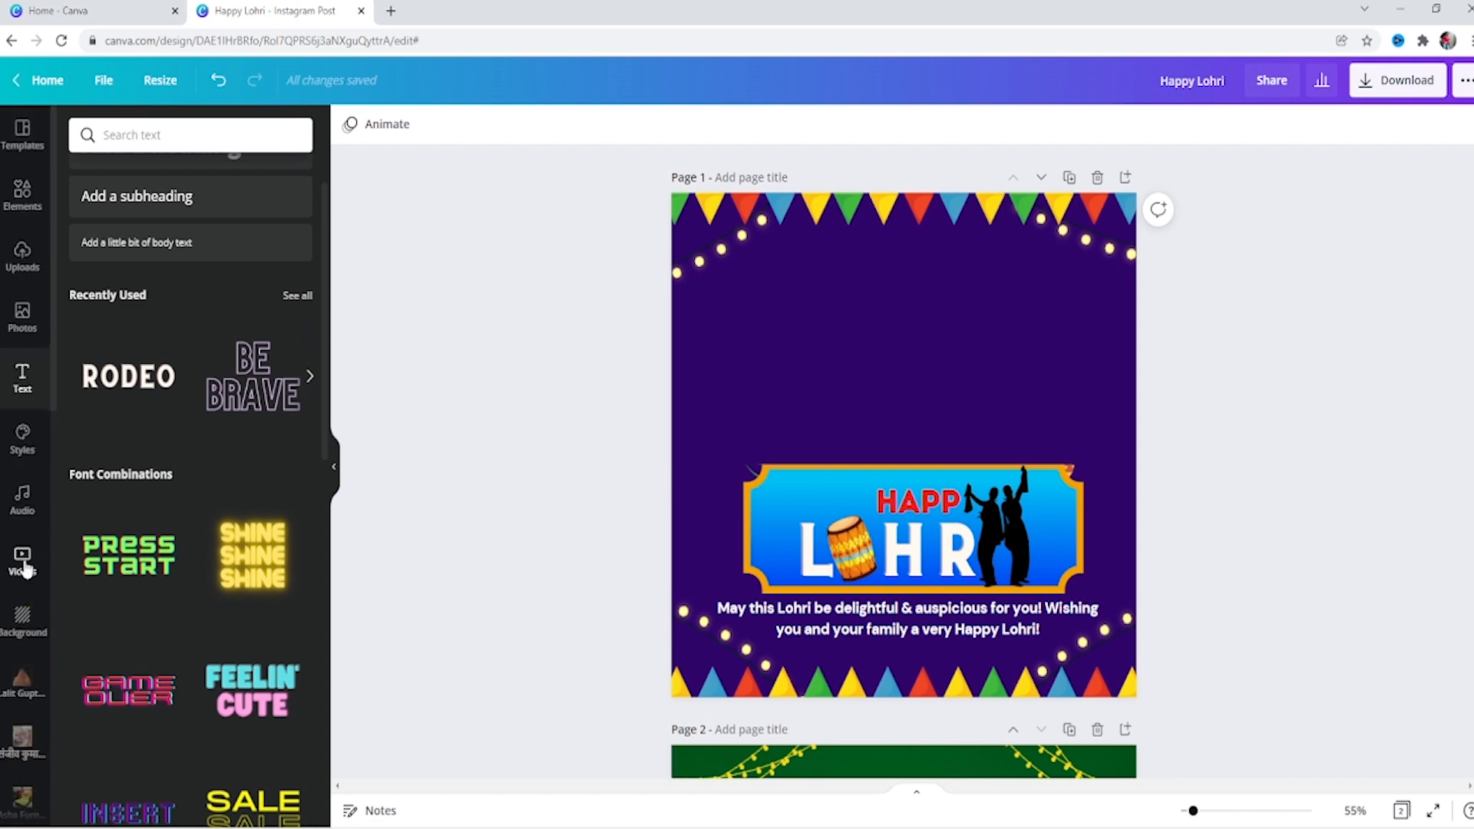
{"action": "left_click", "coordinate": [22, 257]}
{"action": "scroll", "coordinate": [236, 336], "scroll_direction": "down", "scroll_amount": 3}
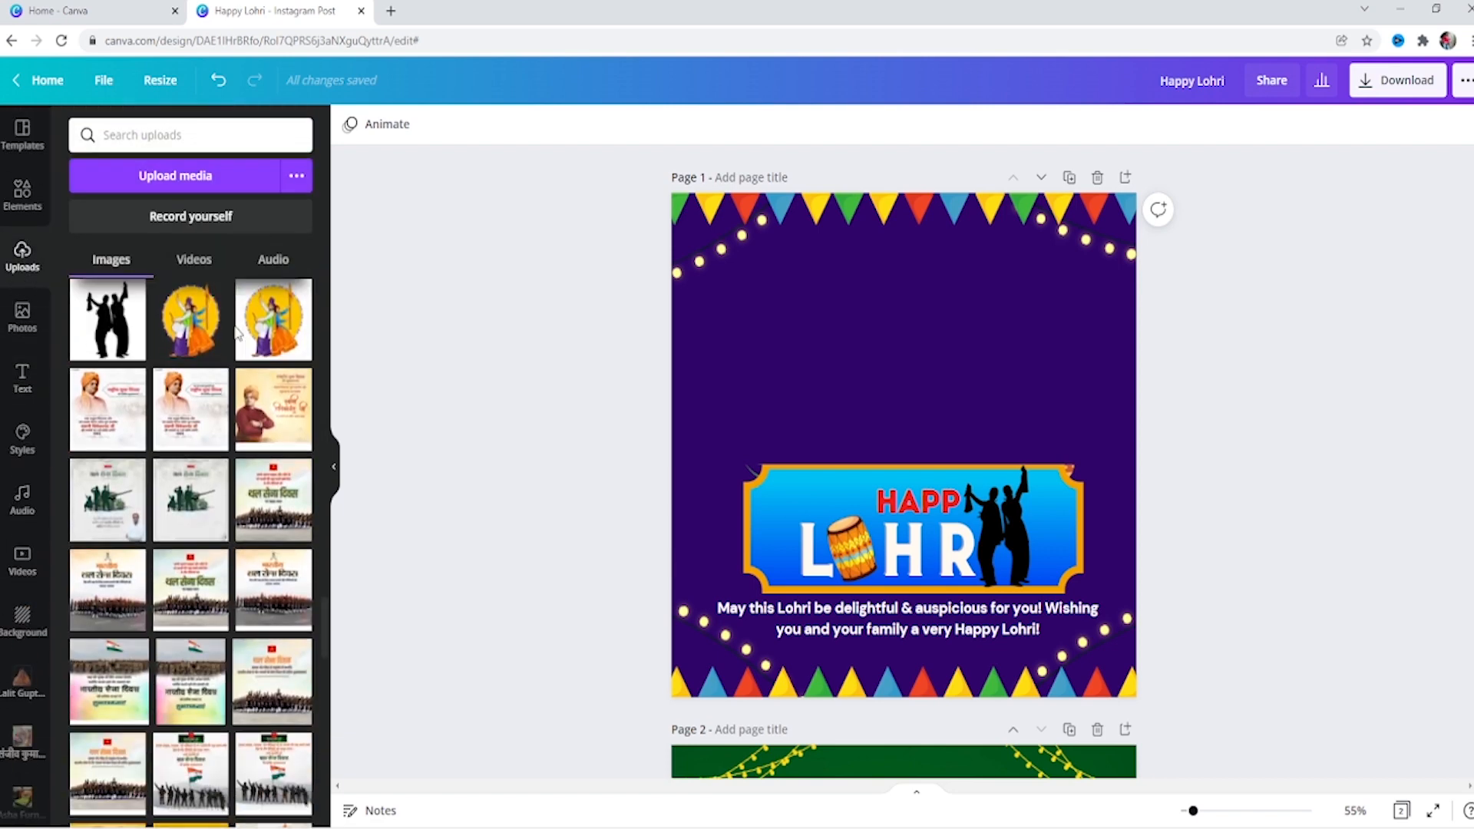
{"action": "scroll", "coordinate": [235, 335], "scroll_direction": "up", "scroll_amount": 2}
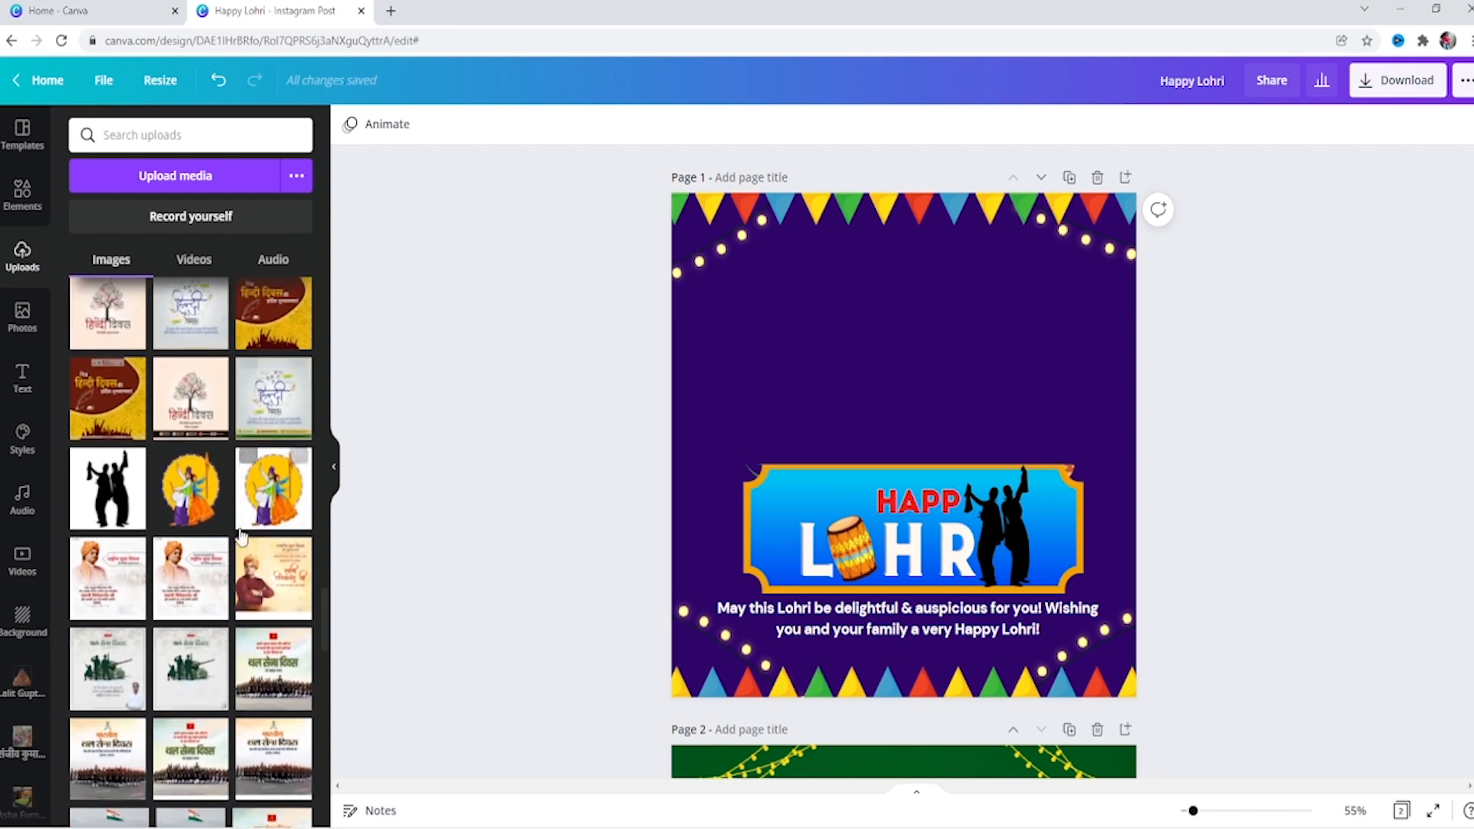
{"action": "left_click", "coordinate": [181, 495]}
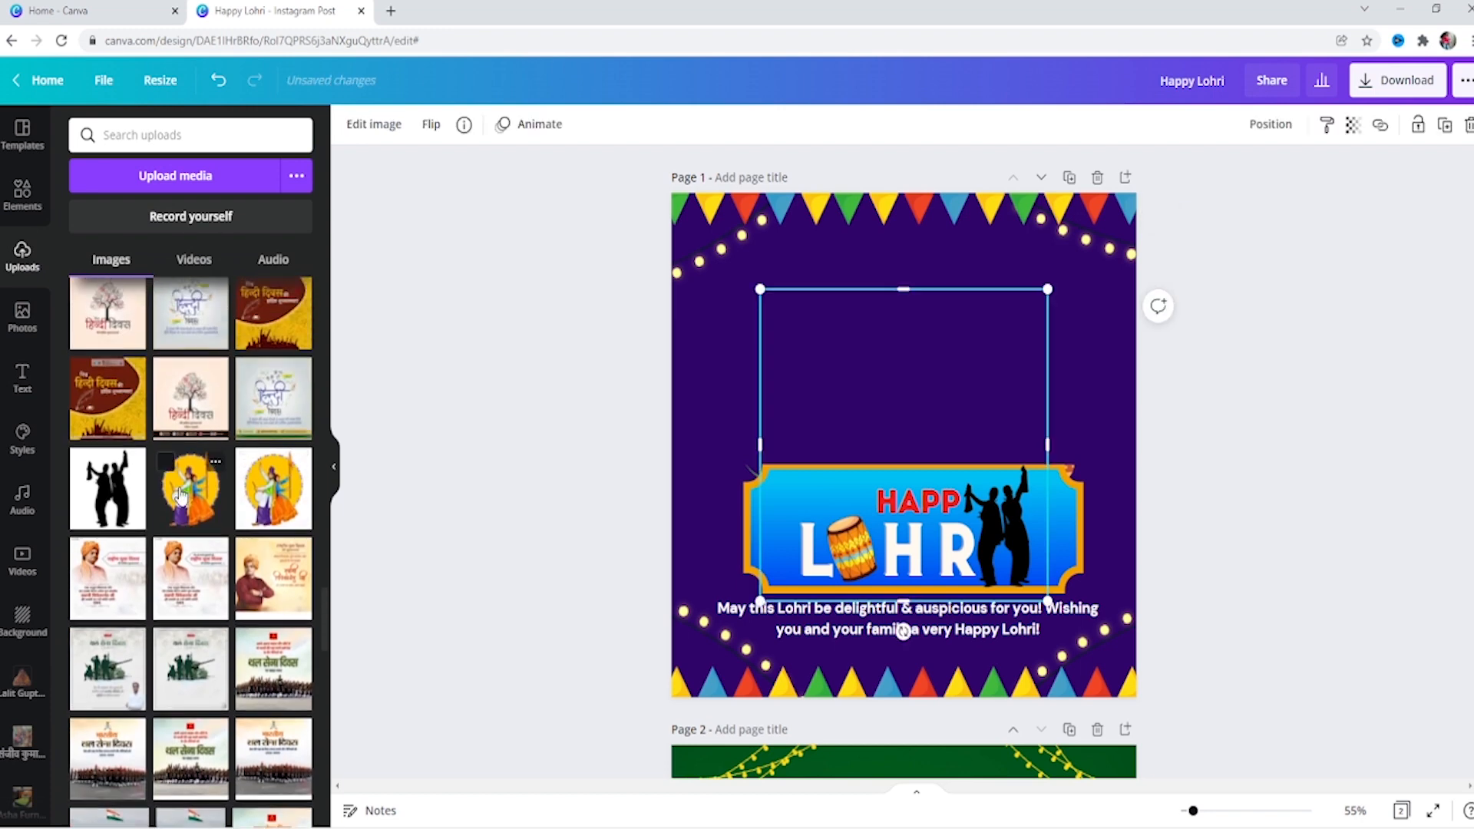
{"action": "left_click_drag", "start_coordinate": [878, 399], "coordinate": [879, 277]}
{"action": "left_click_drag", "start_coordinate": [1053, 490], "coordinate": [1110, 533]}
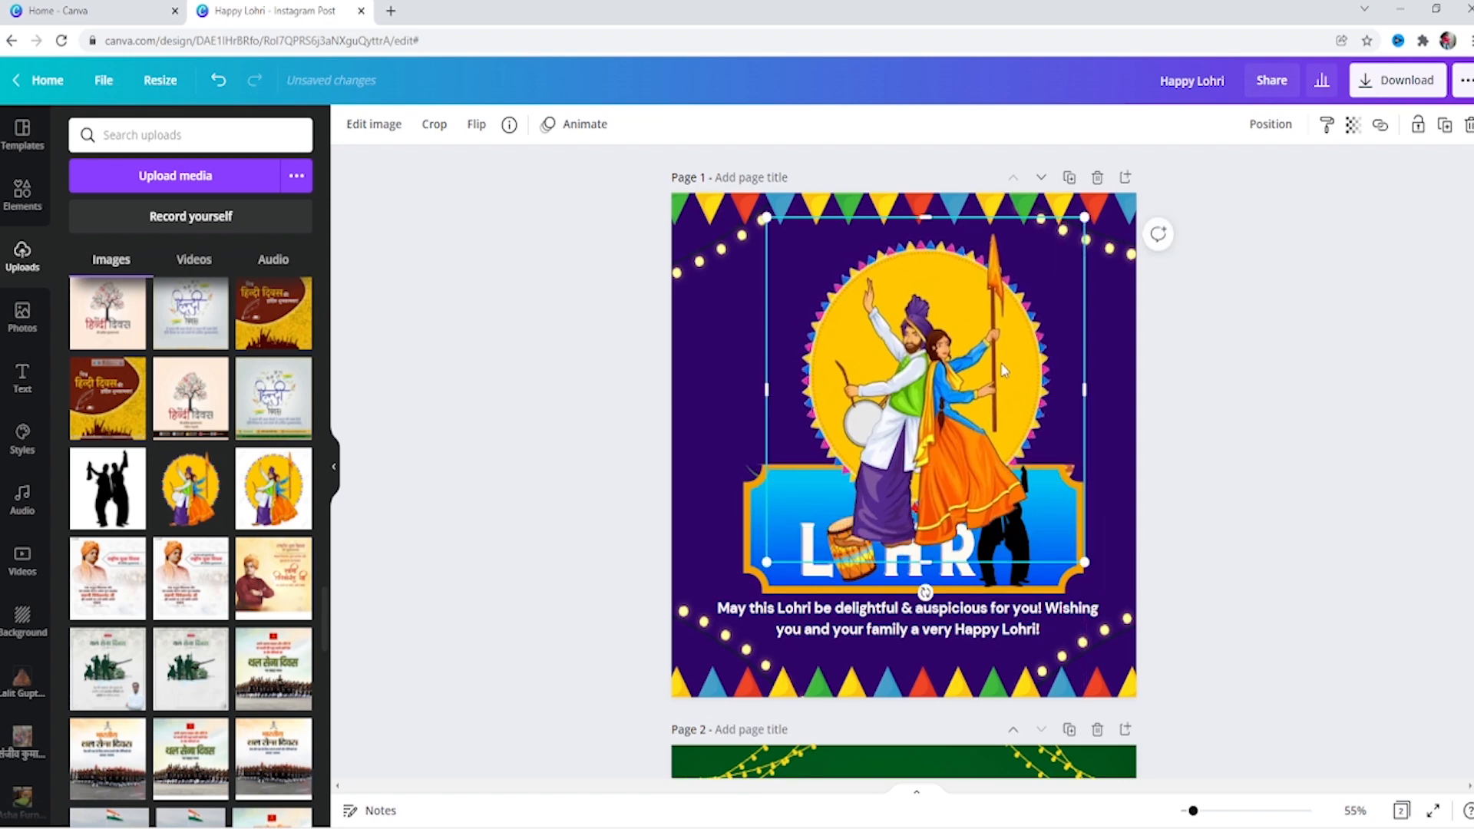
{"action": "left_click_drag", "start_coordinate": [1001, 370], "coordinate": [992, 359]}
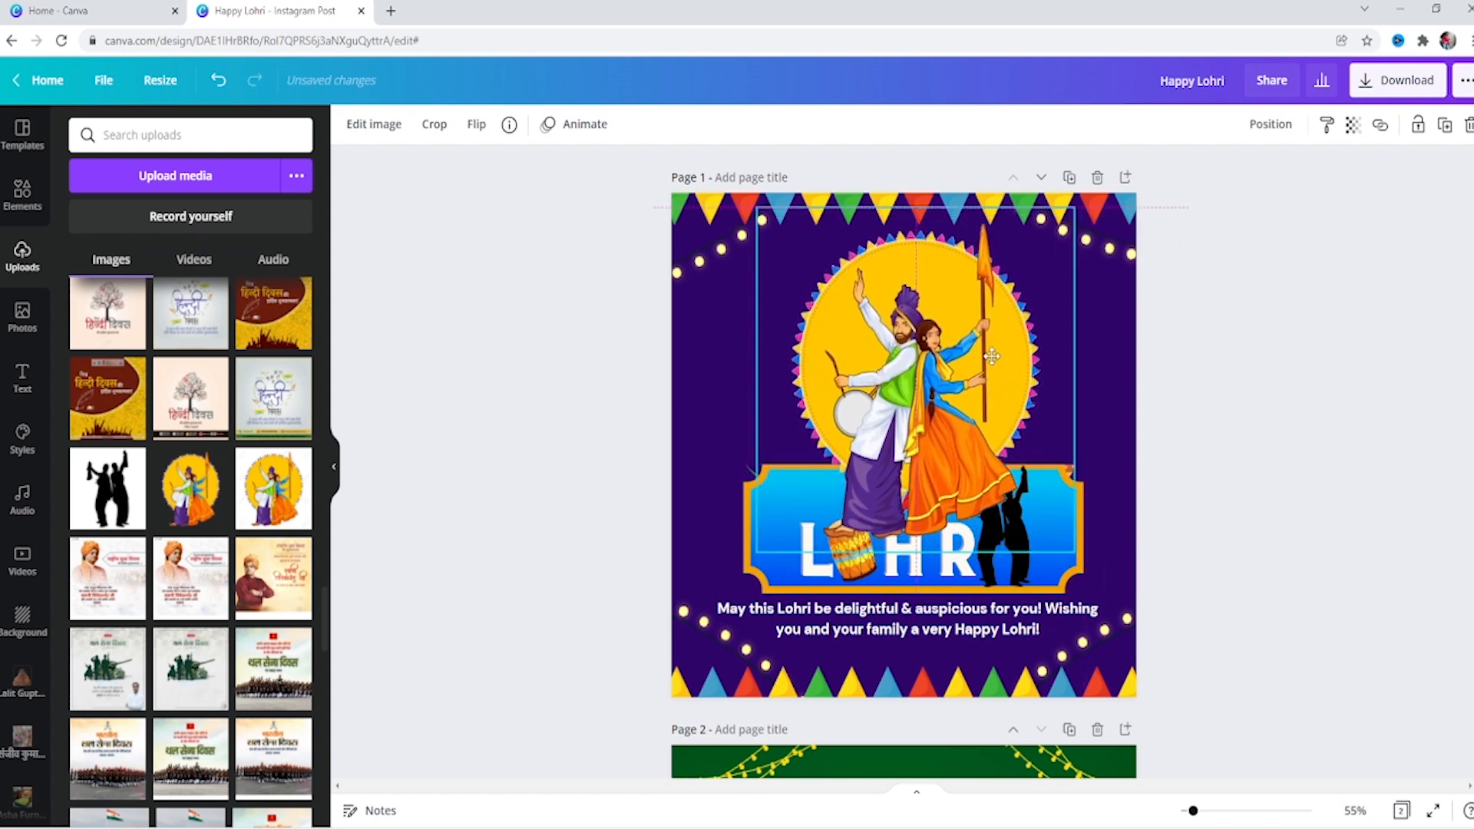
- Send the dancing couple illustration behind the blue banner and the title
{"action": "right_click", "coordinate": [952, 399]}
{"action": "left_click", "coordinate": [1041, 494]}
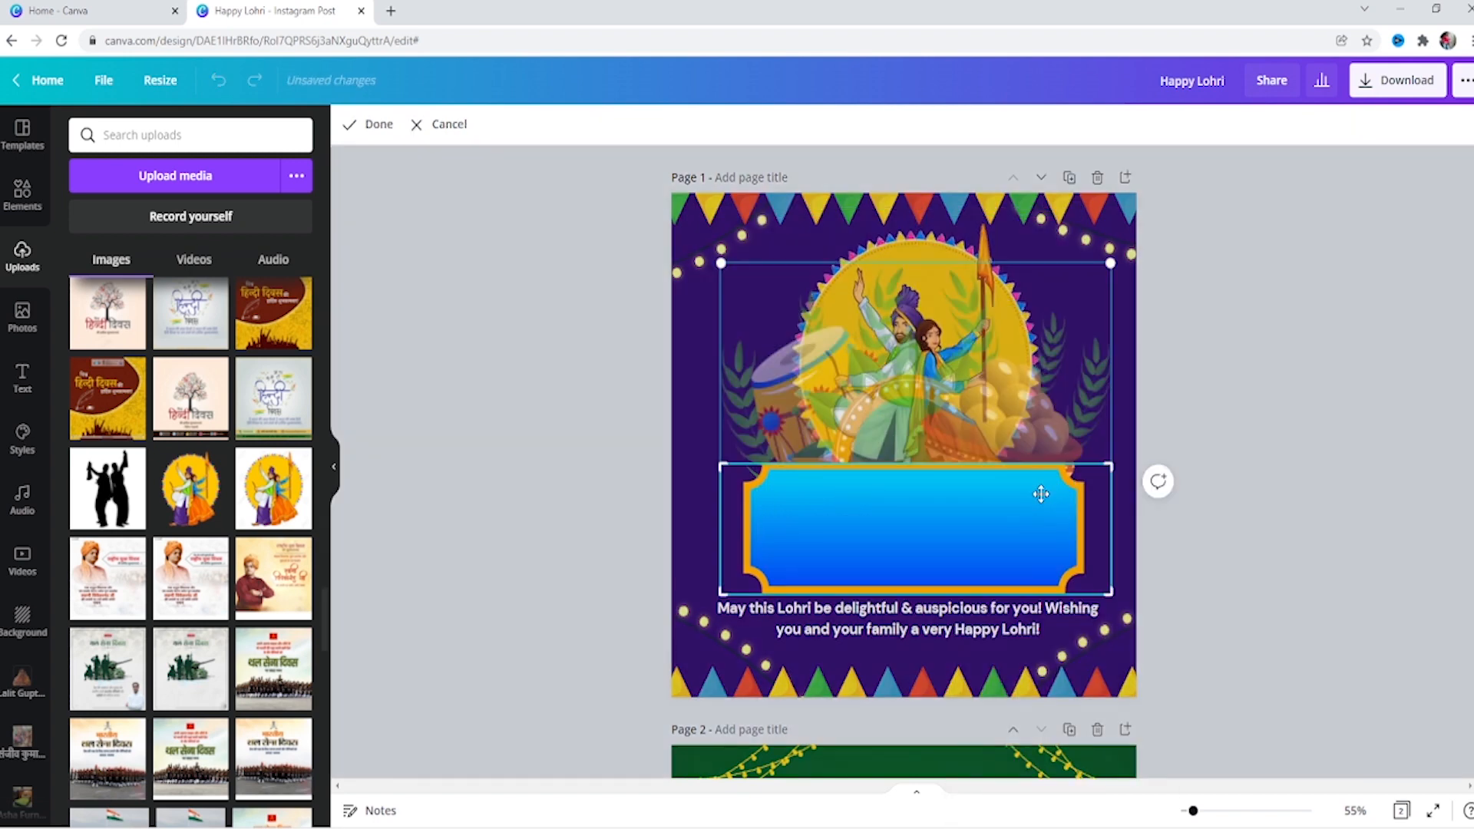
{"action": "left_click", "coordinate": [1196, 447]}
{"action": "left_click", "coordinate": [1276, 412]}
- Nudge the dancing couple illustration slightly to the right and upward so it is well placed above the banner
{"action": "left_click", "coordinate": [951, 373]}
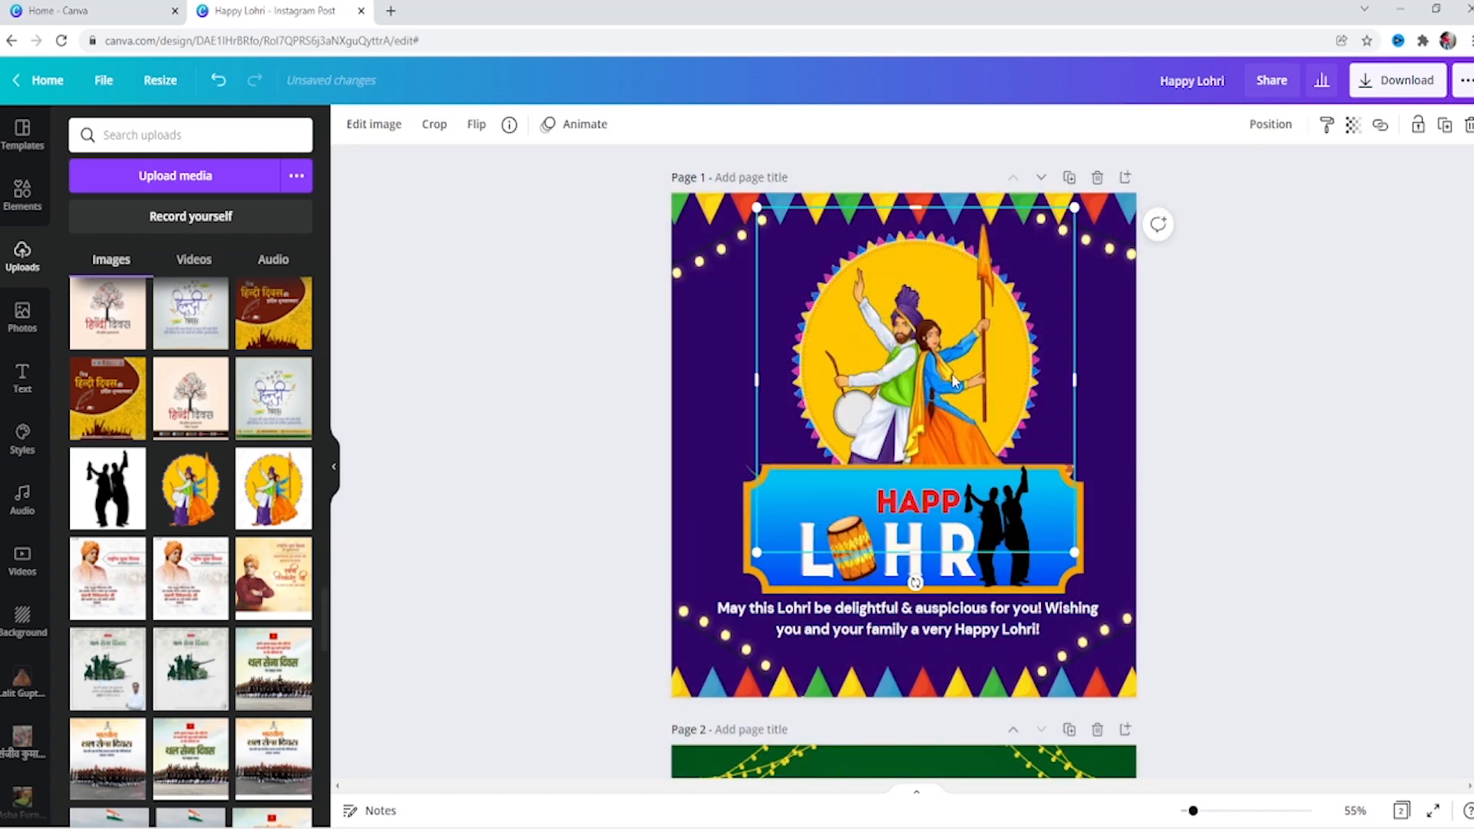
{"action": "key", "text": "Down"}
{"action": "key", "text": "Down"}
{"action": "key", "text": "Down"}
{"action": "key", "text": "Down"}
{"action": "key", "text": "Down"}
{"action": "key", "text": "Down"}
{"action": "key", "text": "Down"}
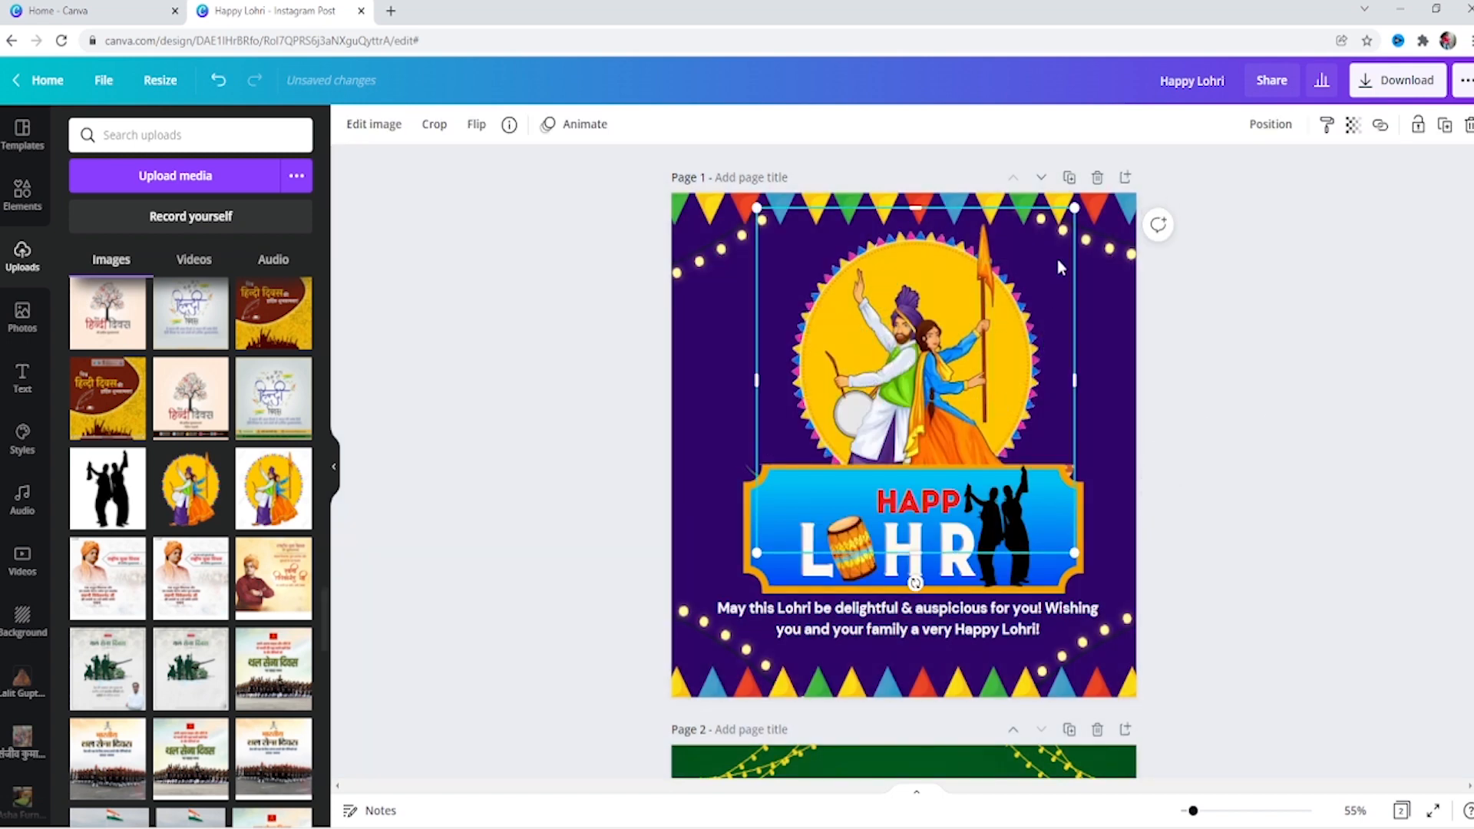
{"action": "key", "text": "Right"}
{"action": "key", "text": "Right"}
{"action": "key", "text": "Right"}
{"action": "key", "text": "Right"}
{"action": "key", "text": "Right"}
{"action": "key", "text": "Right"}
{"action": "key", "text": "Right"}
{"action": "key", "text": "Right"}
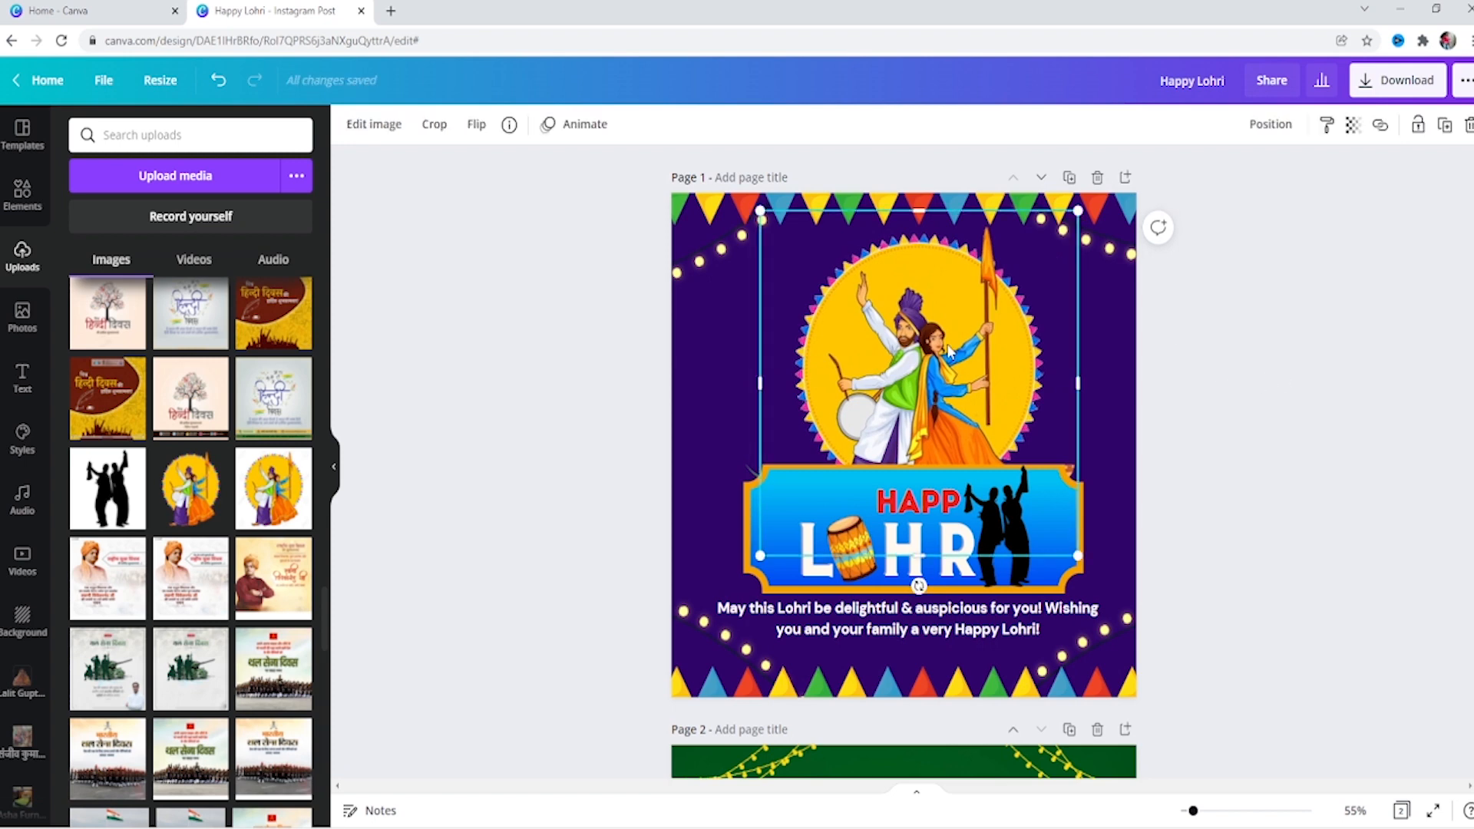
{"action": "key", "text": "Up"}
{"action": "key", "text": "Up"}
{"action": "key", "text": "Up"}
{"action": "key", "text": "Up"}
{"action": "key", "text": "Up"}
{"action": "key", "text": "Up"}
{"action": "key", "text": "Up"}
{"action": "key", "text": "Up"}
{"action": "key", "text": "Up"}
{"action": "key", "text": "Up"}
{"action": "key", "text": "Up"}
{"action": "key", "text": "Up"}
{"action": "key", "text": "Up"}
{"action": "key", "text": "Up"}
{"action": "key", "text": "Up"}
{"action": "key", "text": "Up"}
{"action": "key", "text": "Up"}
{"action": "key", "text": "Up"}
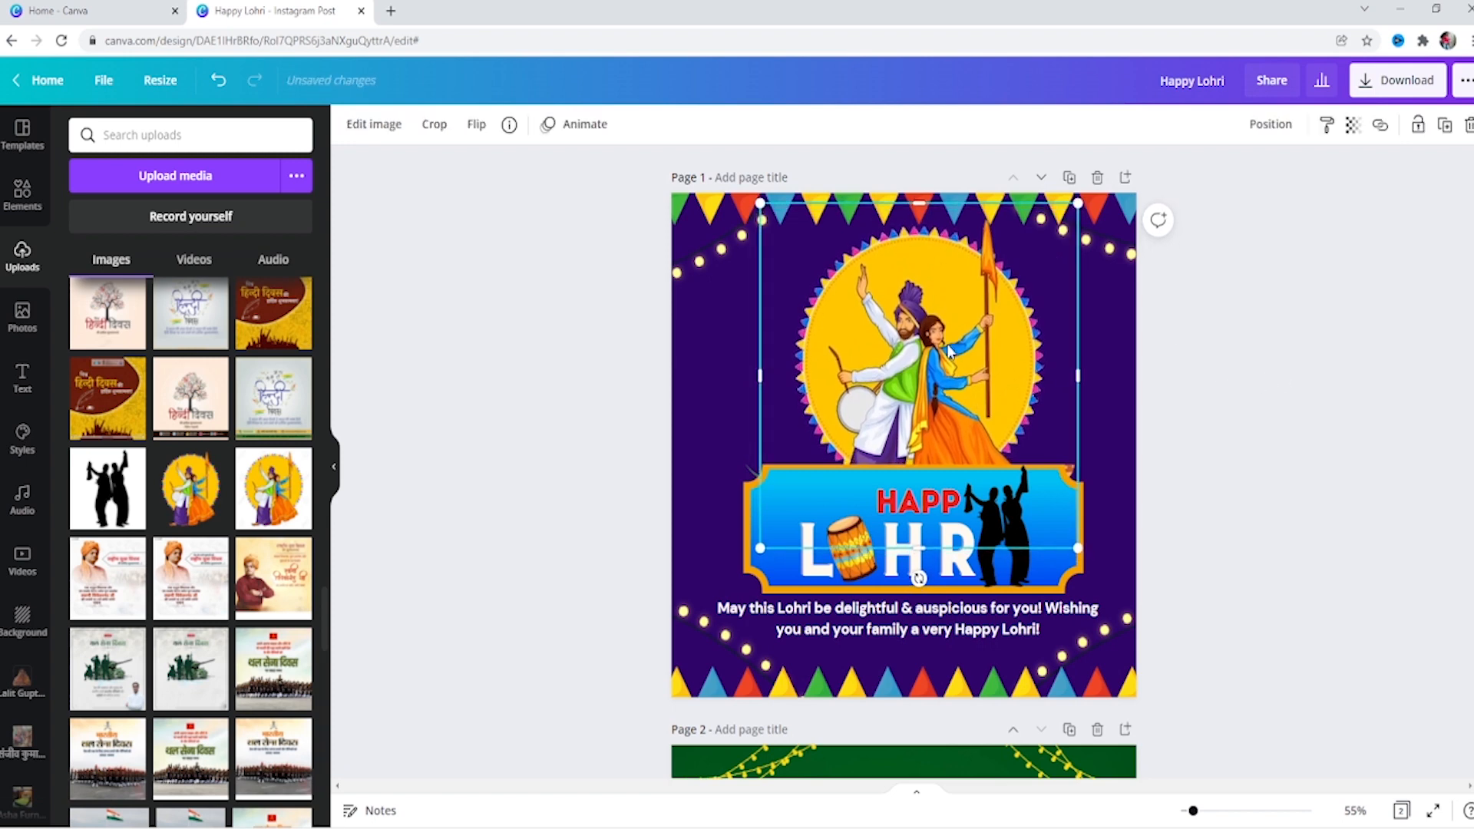
{"action": "left_click", "coordinate": [1284, 483]}
- Nudge the Lohri wishes text slightly down to leave a small gap beneath the blue banner
{"action": "left_click", "coordinate": [951, 623]}
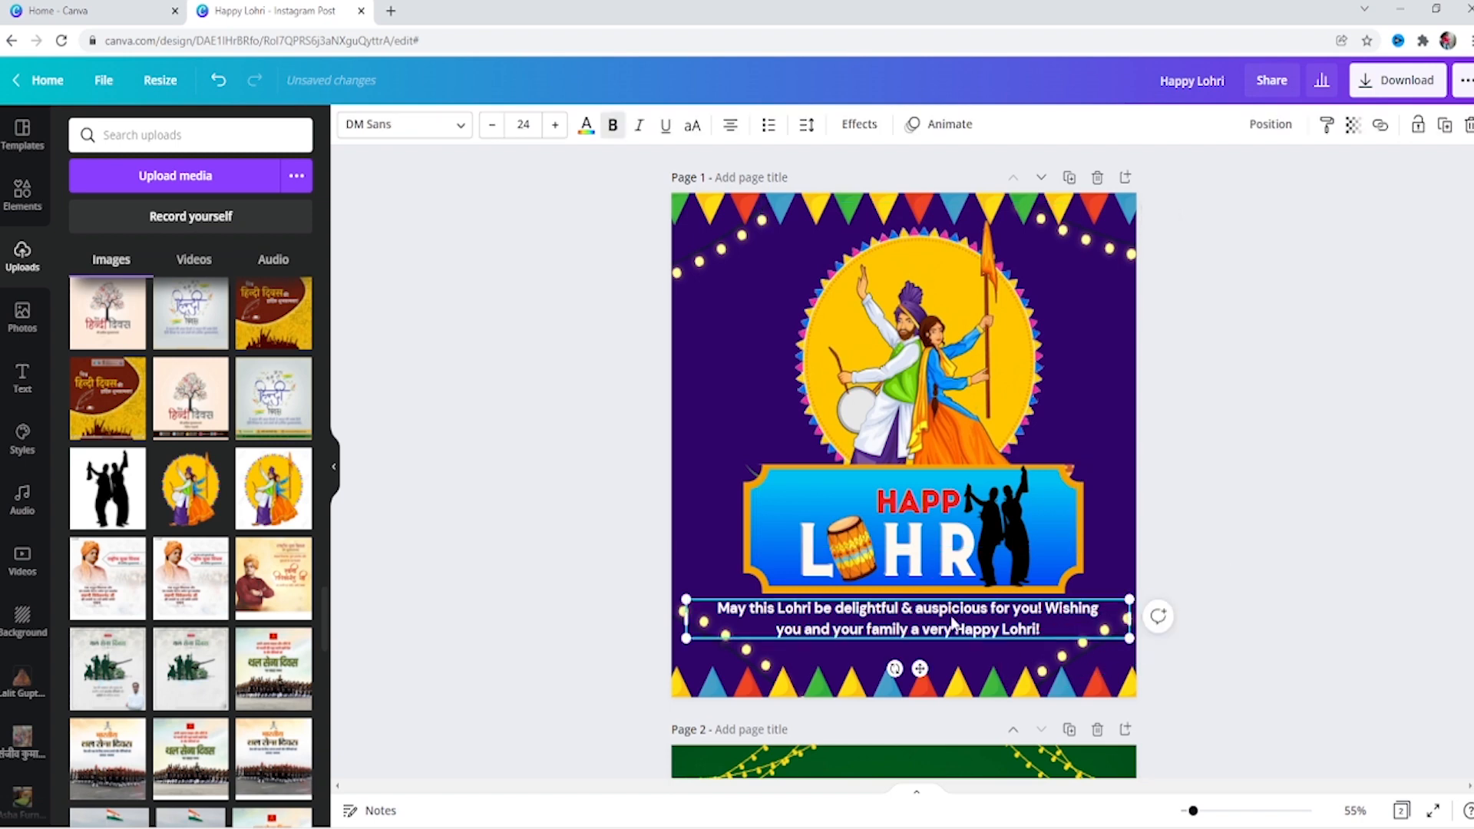
{"action": "key", "text": "Down"}
{"action": "key", "text": "Down"}
{"action": "key", "text": "Down"}
{"action": "key", "text": "Down"}
{"action": "key", "text": "Down"}
{"action": "key", "text": "Down"}
{"action": "key", "text": "Down"}
{"action": "key", "text": "Down"}
{"action": "key", "text": "Down"}
{"action": "key", "text": "Down"}
{"action": "key", "text": "Down"}
{"action": "key", "text": "Down"}
{"action": "key", "text": "Down"}
{"action": "key", "text": "Down"}
{"action": "key", "text": "Down"}
{"action": "key", "text": "Down"}
{"action": "key", "text": "Down"}
{"action": "key", "text": "Down"}
{"action": "key", "text": "Down"}
{"action": "key", "text": "Down"}
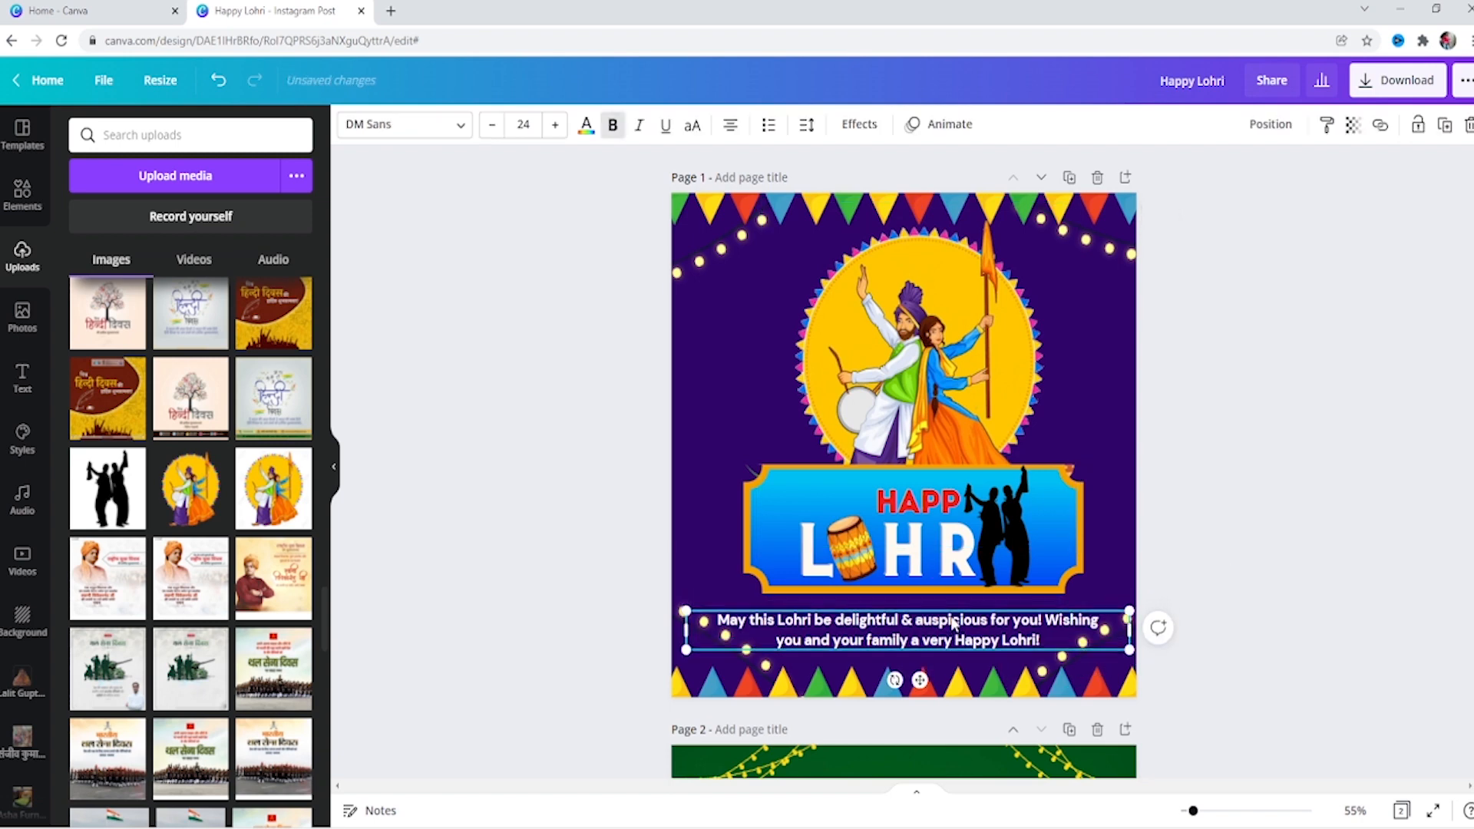
{"action": "key", "text": "Up"}
{"action": "key", "text": "Up"}
{"action": "key", "text": "Up"}
{"action": "key", "text": "Up"}
{"action": "key", "text": "Up"}
{"action": "key", "text": "Up"}
{"action": "key", "text": "Up"}
{"action": "key", "text": "Up"}
{"action": "key", "text": "Up"}
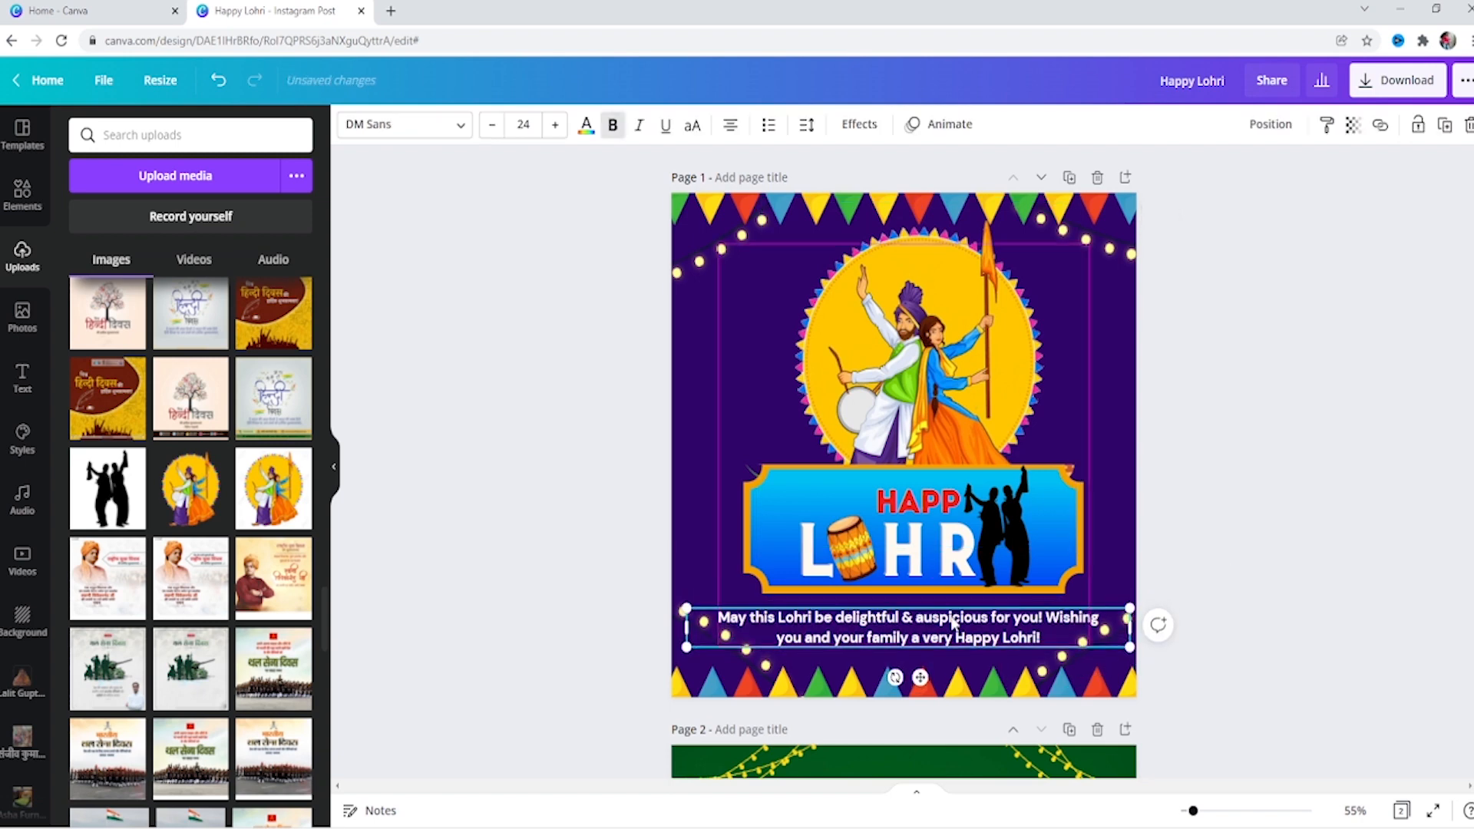
{"action": "key", "text": "Up"}
{"action": "key", "text": "Up"}
{"action": "key", "text": "Up"}
{"action": "key", "text": "Up"}
{"action": "key", "text": "Up"}
{"action": "key", "text": "Up"}
{"action": "key", "text": "Up"}
{"action": "key", "text": "Up"}
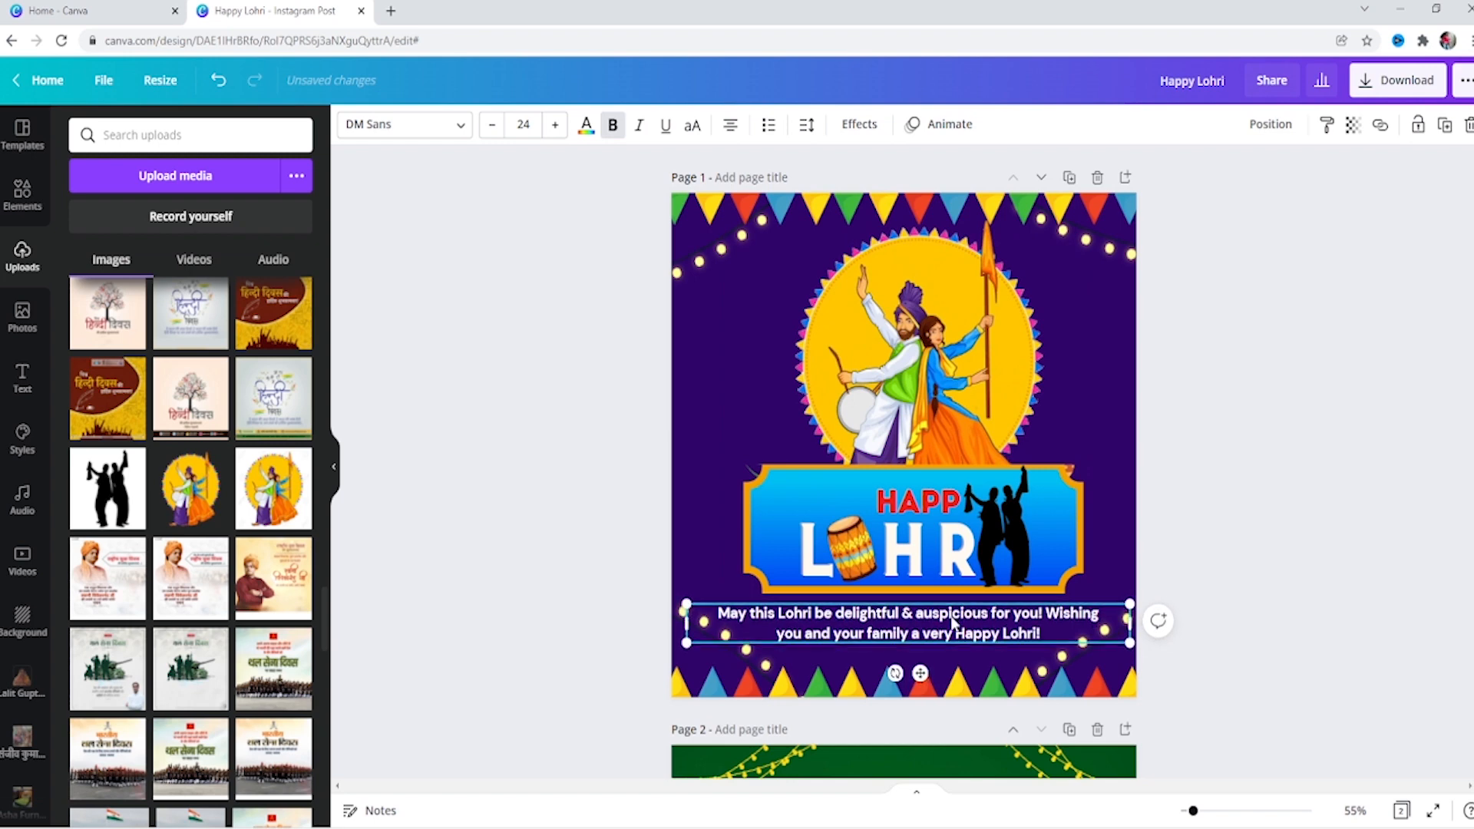
{"action": "left_click", "coordinate": [1157, 588]}
- Select the blue banner together with the grouped title and nudge both slightly down and to the right
{"action": "left_click", "coordinate": [725, 524]}
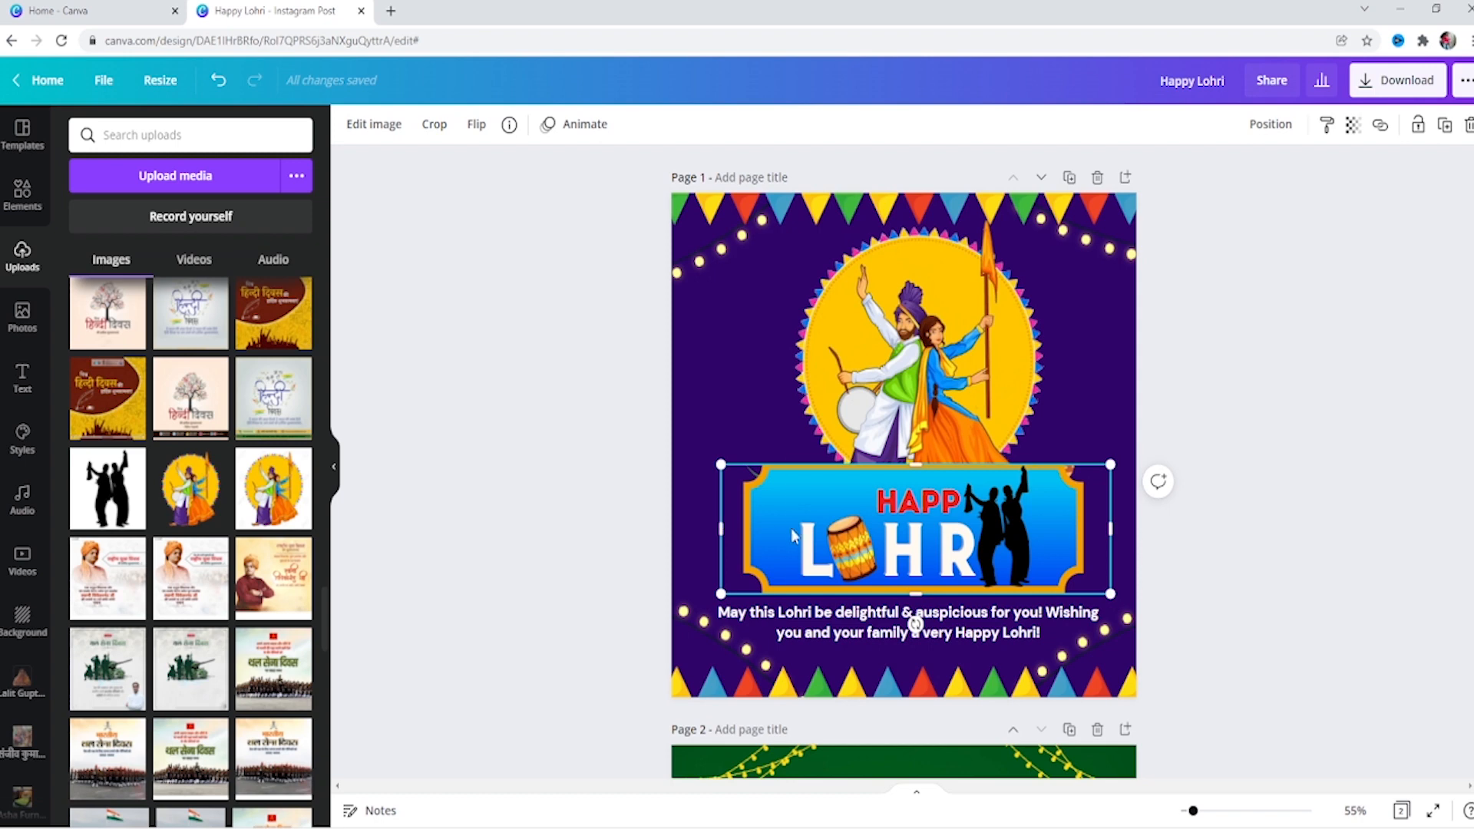
{"action": "left_click", "coordinate": [839, 540], "text": "shift"}
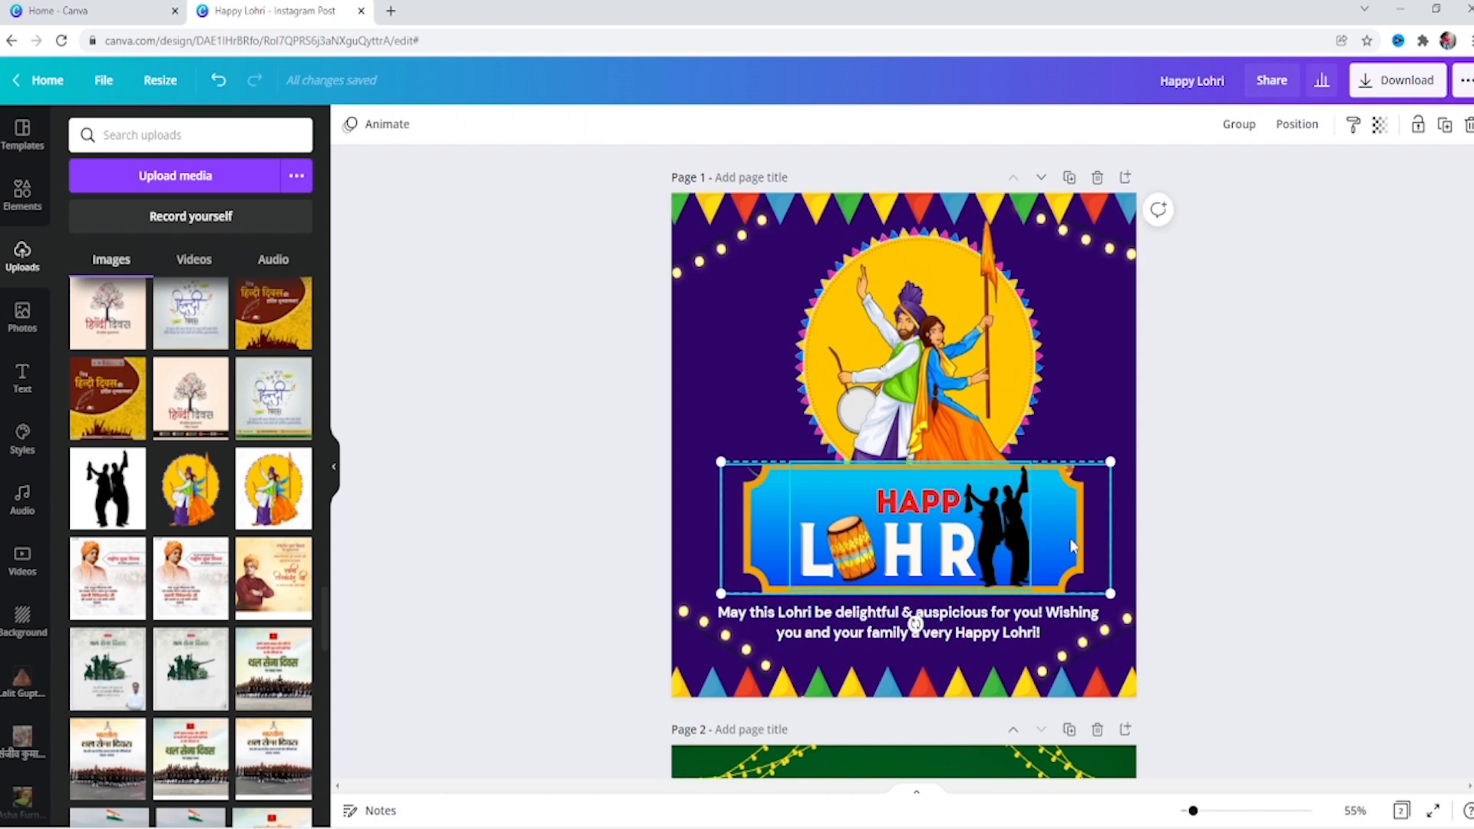
{"action": "key", "text": "Down"}
{"action": "key", "text": "Down"}
{"action": "key", "text": "Down"}
{"action": "key", "text": "Down"}
{"action": "key", "text": "Down"}
{"action": "key", "text": "Down"}
{"action": "key", "text": "Down"}
{"action": "key", "text": "Down"}
{"action": "key", "text": "Down"}
{"action": "key", "text": "Down"}
{"action": "key", "text": "Down"}
{"action": "key", "text": "Down"}
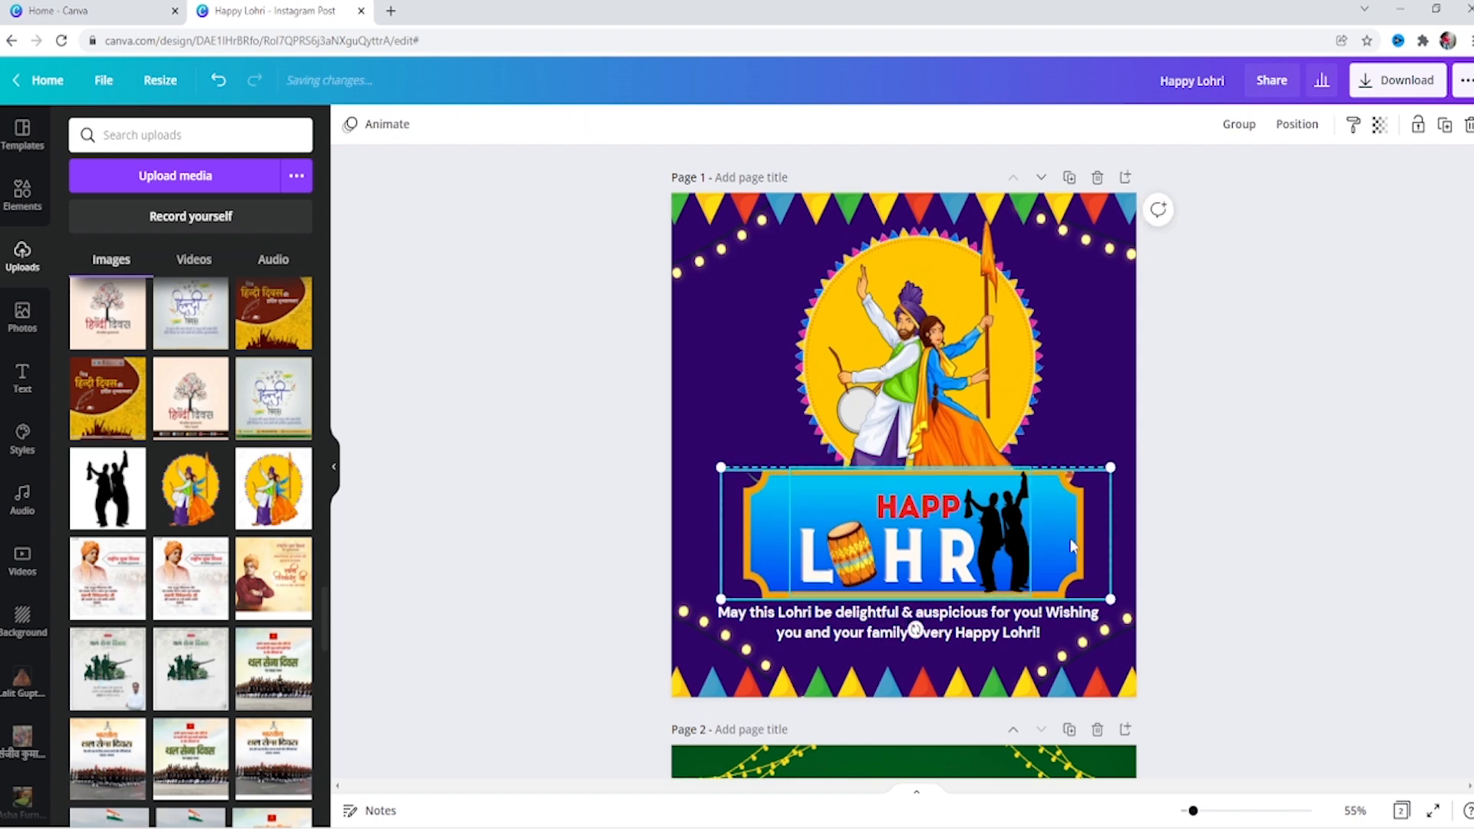
{"action": "key", "text": "Right"}
{"action": "key", "text": "Right"}
{"action": "key", "text": "Right"}
{"action": "key", "text": "Right"}
{"action": "key", "text": "Right"}
{"action": "key", "text": "Right"}
{"action": "key", "text": "Right"}
{"action": "key", "text": "Right"}
{"action": "key", "text": "Right"}
{"action": "key", "text": "Right"}
{"action": "key", "text": "Right"}
{"action": "key", "text": "Right"}
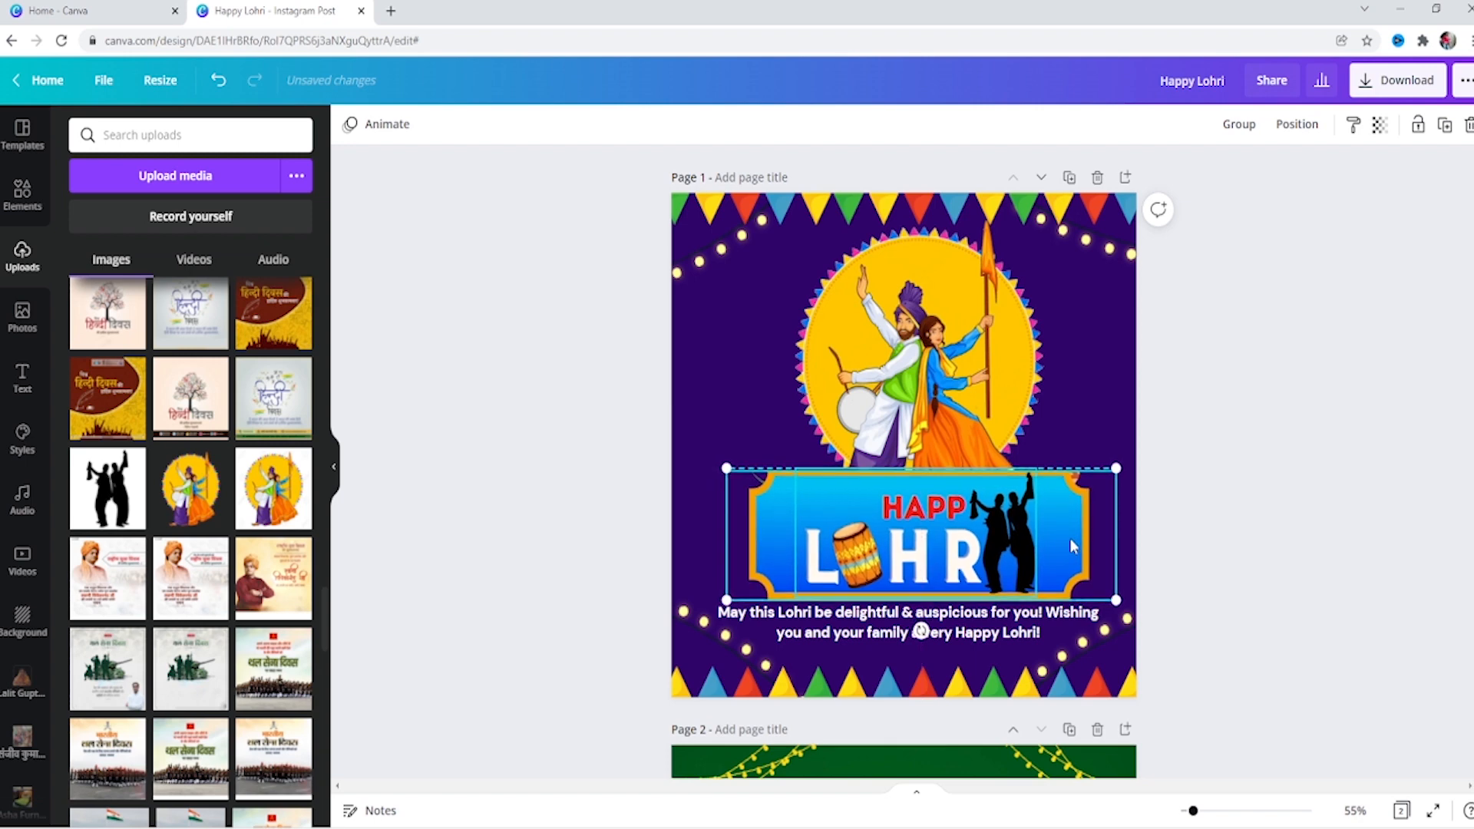
{"action": "left_click", "coordinate": [1298, 395]}
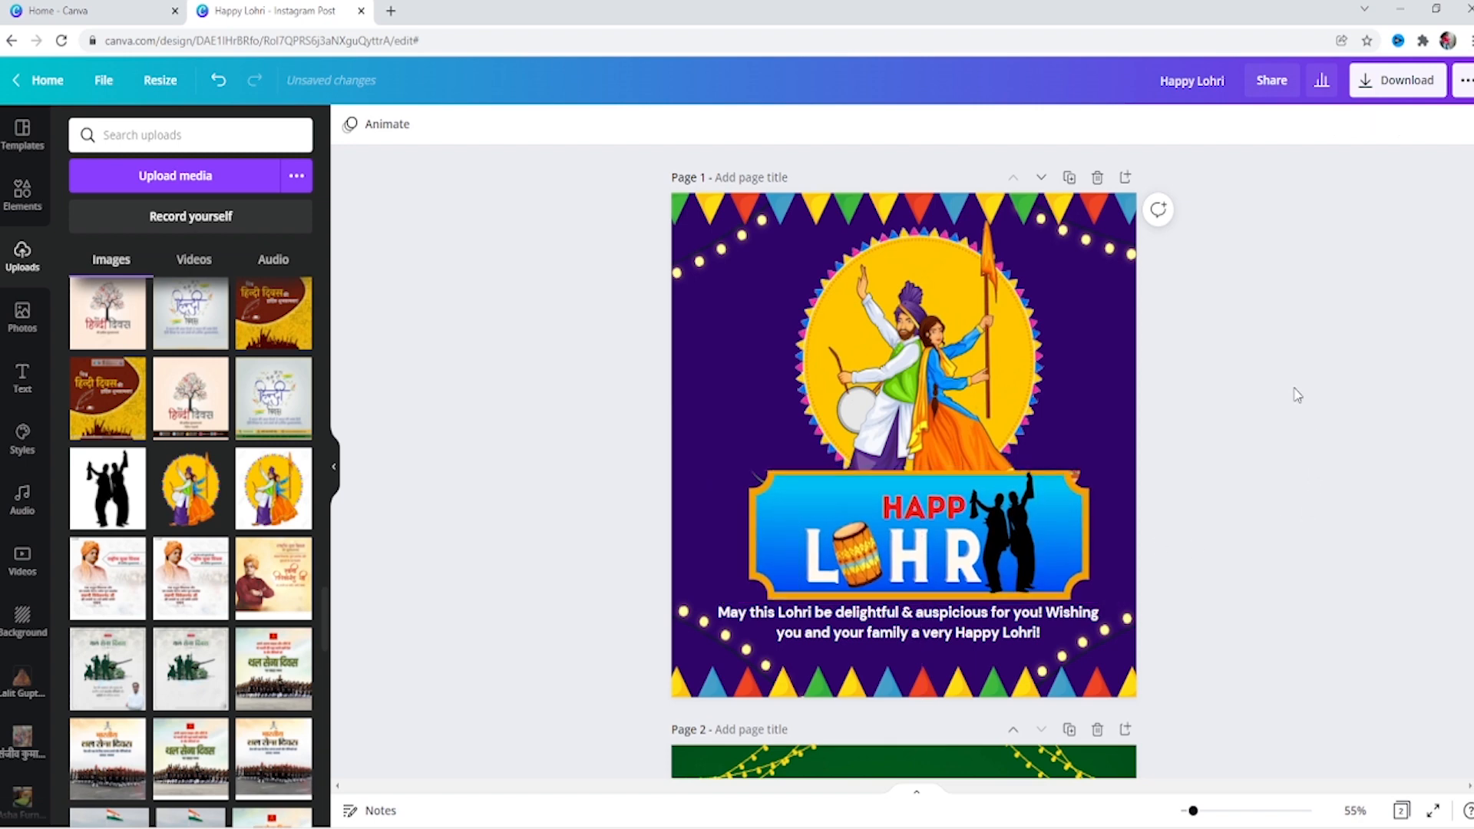
{"action": "left_click", "coordinate": [749, 477]}
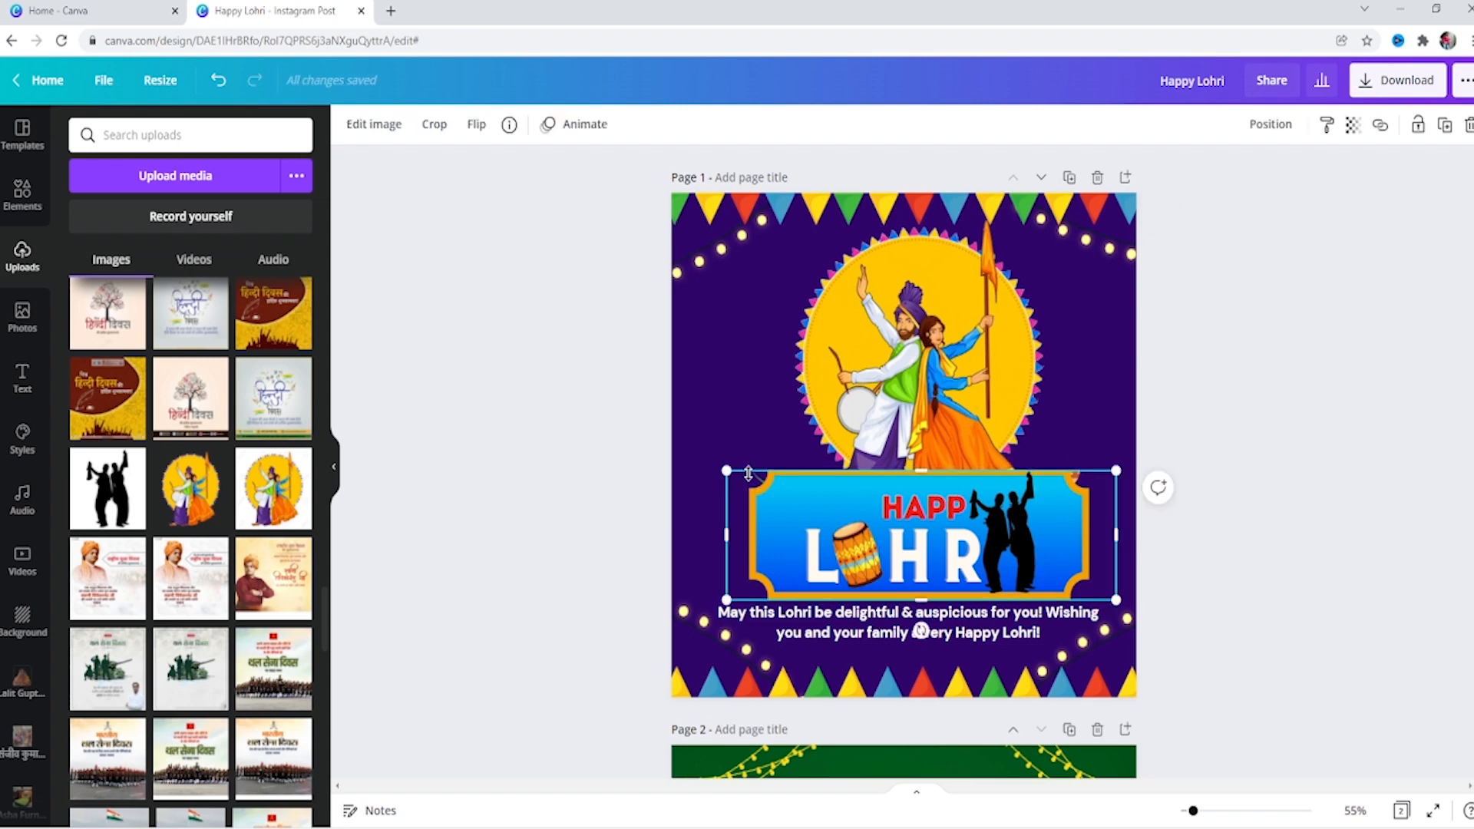
{"action": "left_click", "coordinate": [728, 379]}
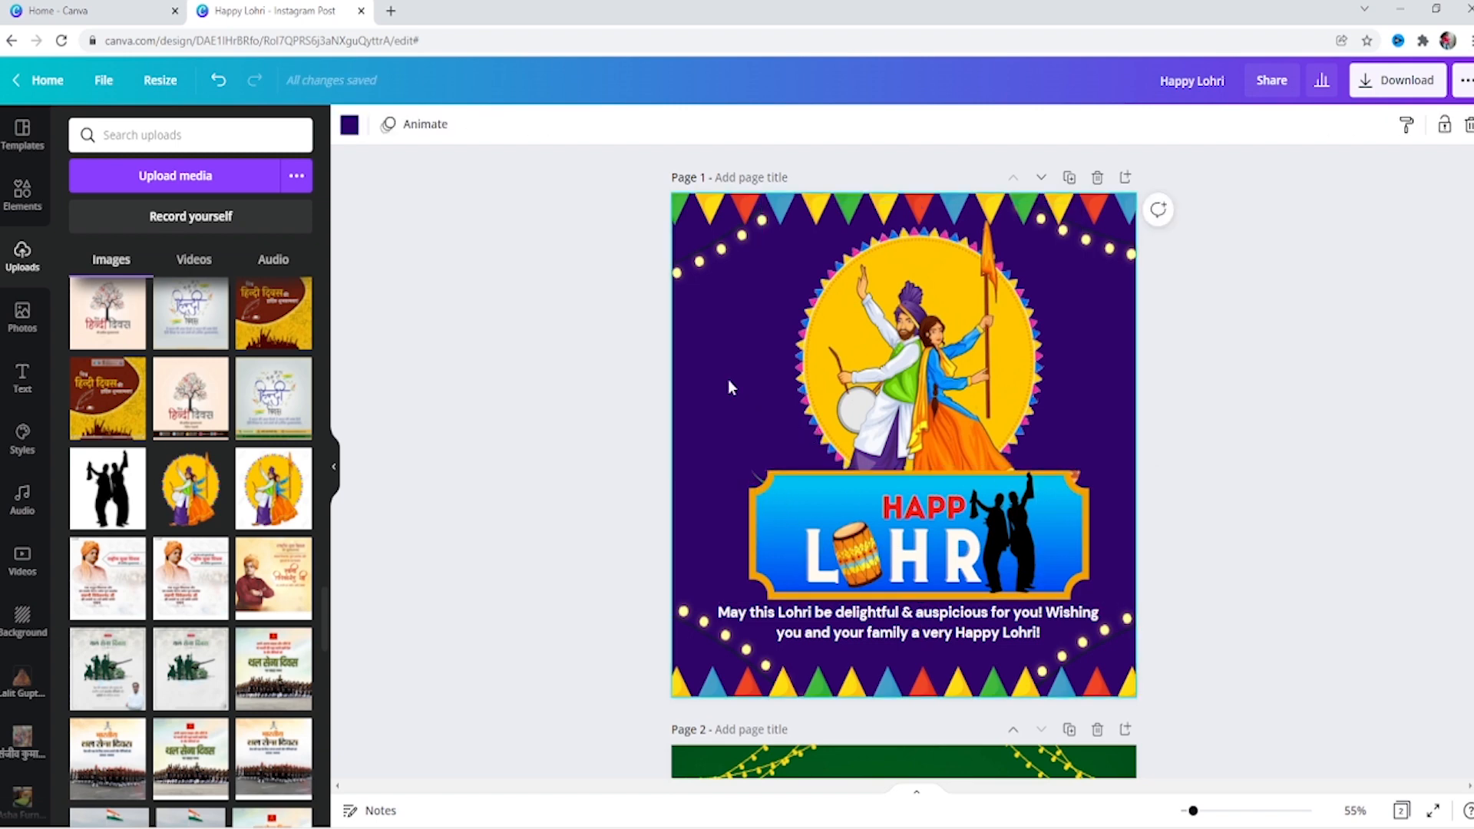
{"action": "left_click", "coordinate": [946, 372]}
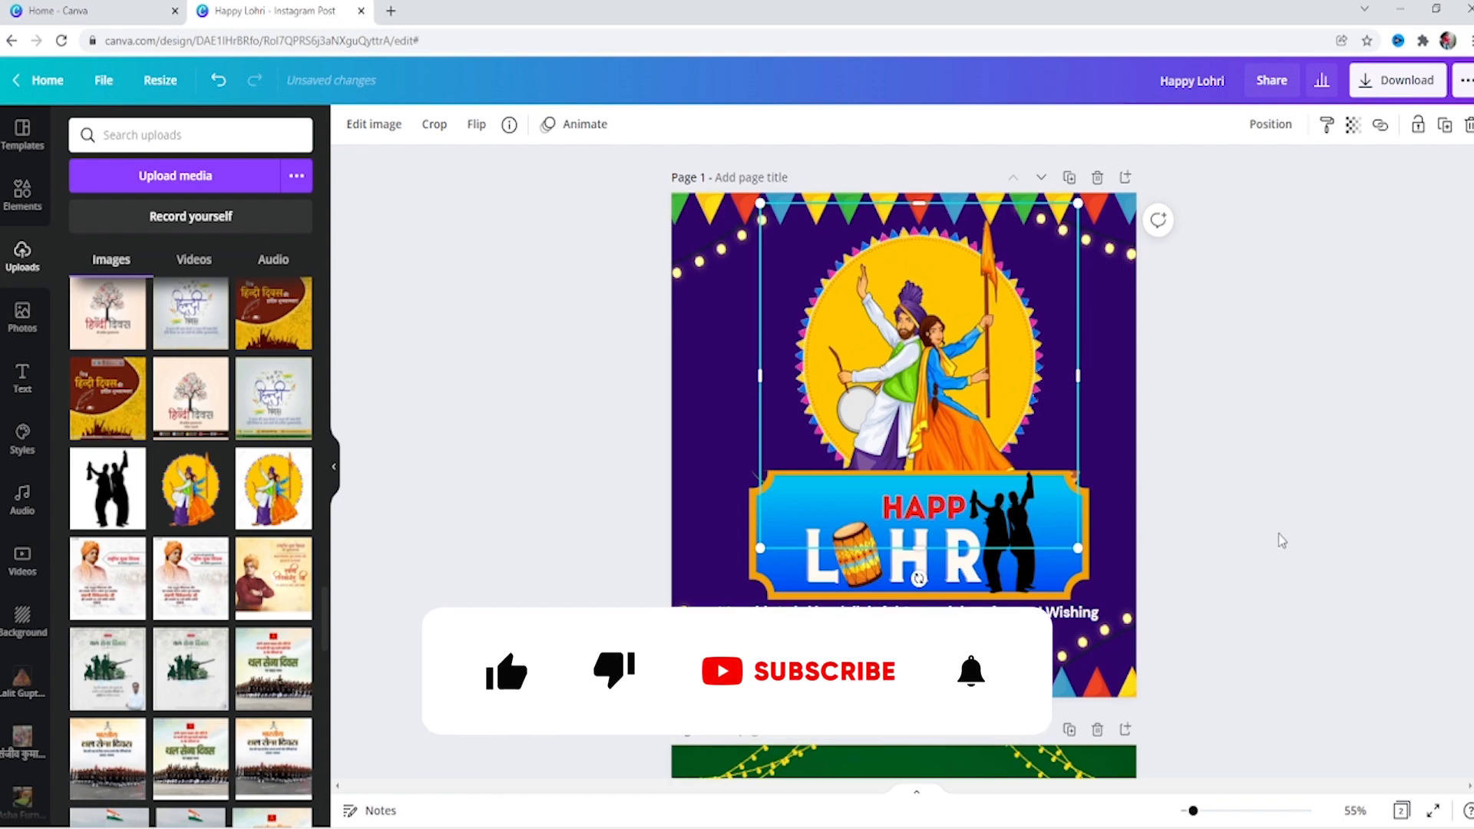
- Copy the bonfire graphic from page 2 and paste it onto the purple Lohri post on page 1
{"action": "scroll", "coordinate": [1314, 503], "scroll_direction": "down", "scroll_amount": 3}
{"action": "scroll", "coordinate": [1314, 502], "scroll_direction": "down", "scroll_amount": 4}
{"action": "double_click", "coordinate": [892, 465]}
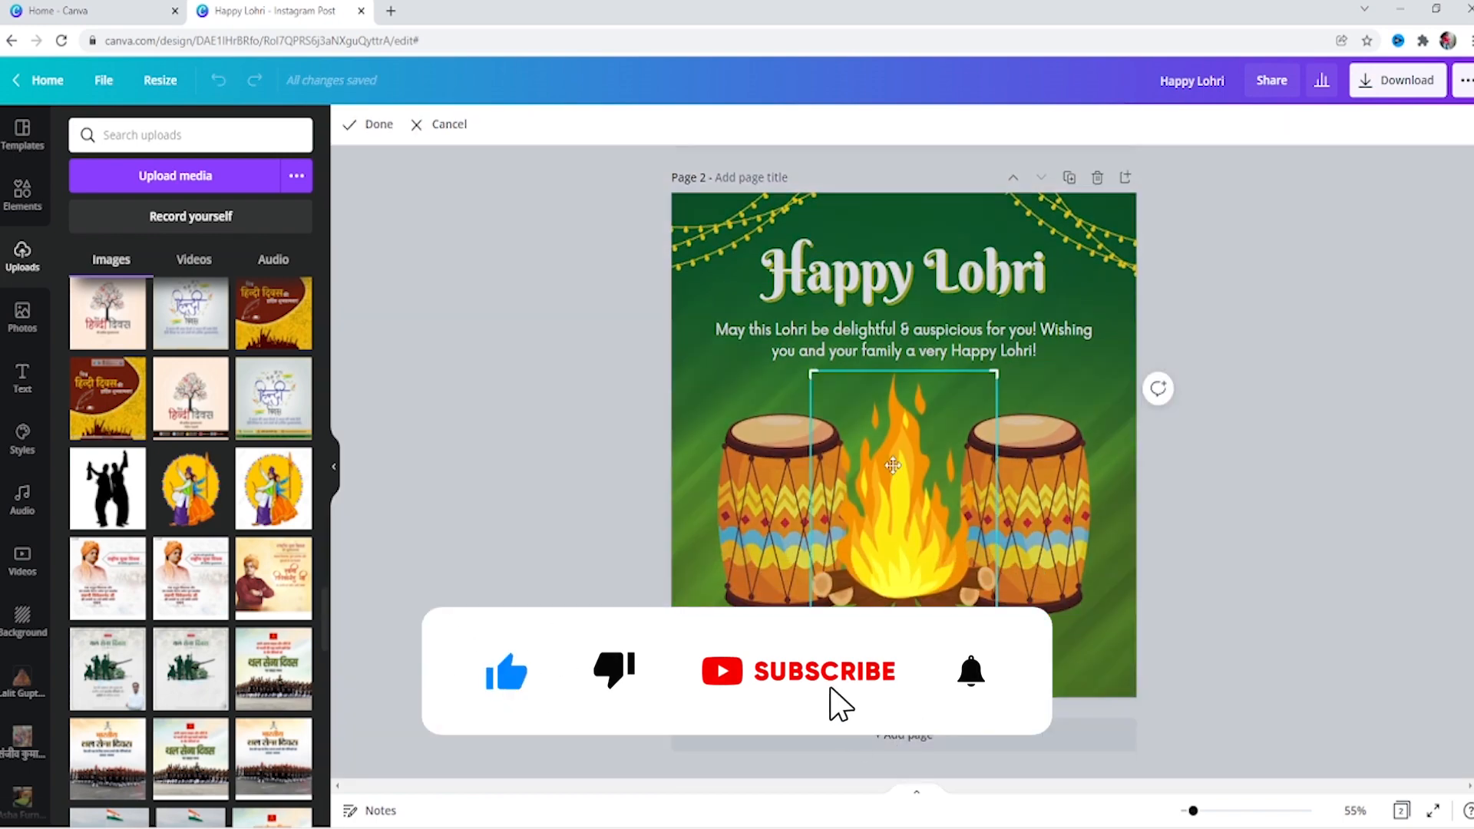
{"action": "right_click", "coordinate": [893, 466]}
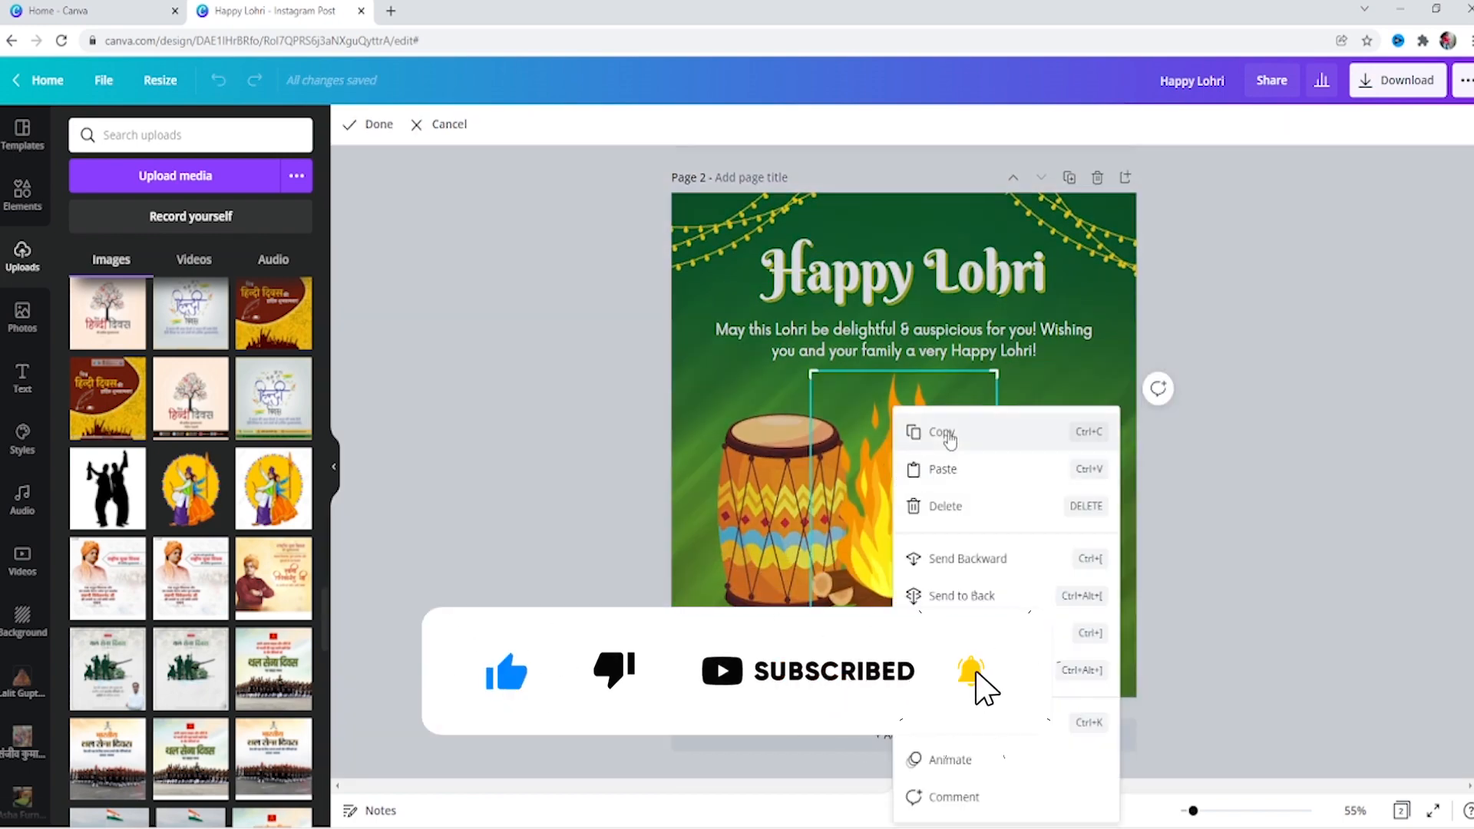
{"action": "left_click", "coordinate": [952, 441]}
{"action": "scroll", "coordinate": [953, 449], "scroll_direction": "up", "scroll_amount": 7}
{"action": "left_click", "coordinate": [730, 367]}
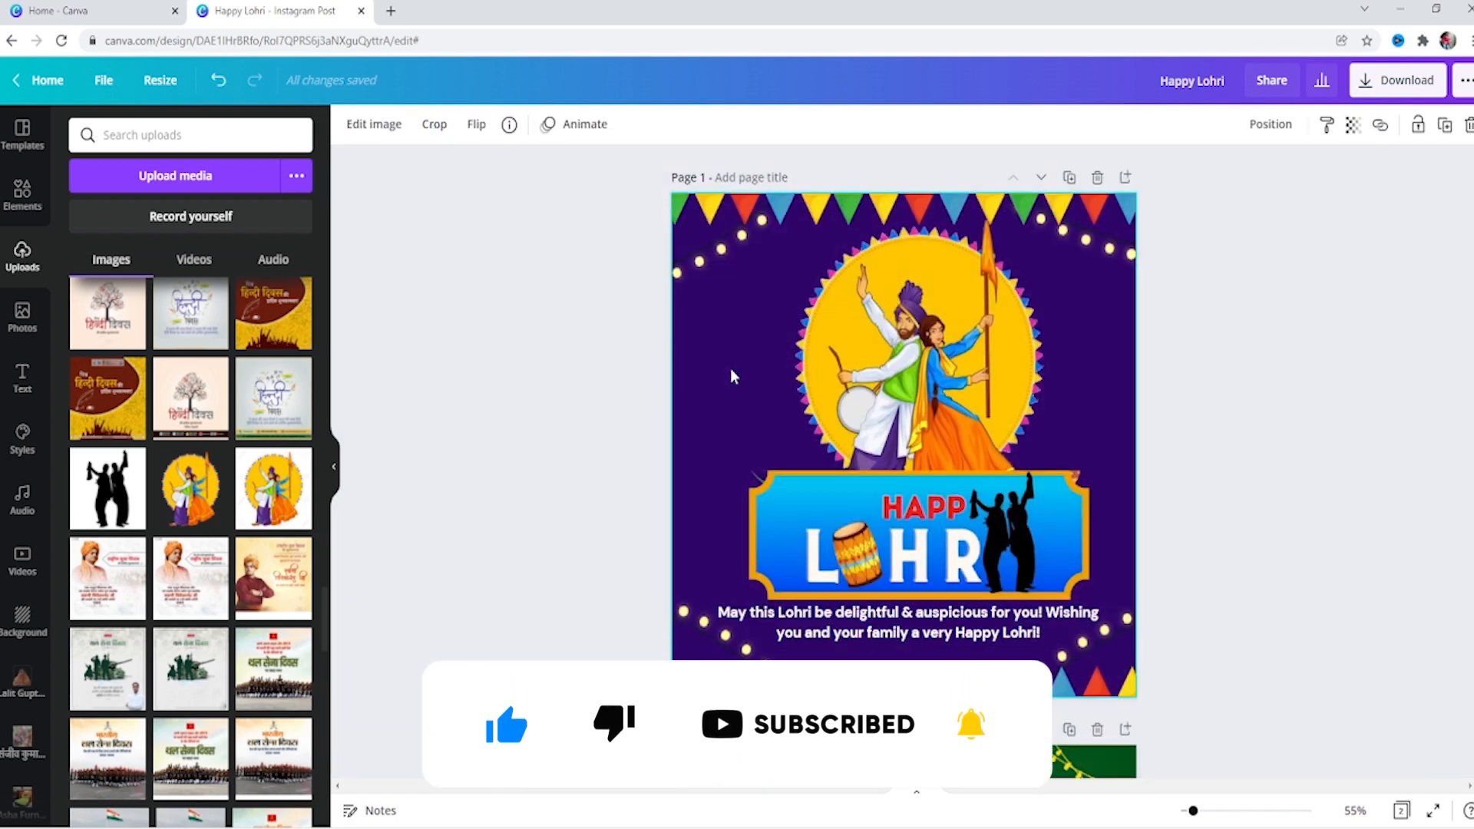
{"action": "right_click", "coordinate": [730, 367]}
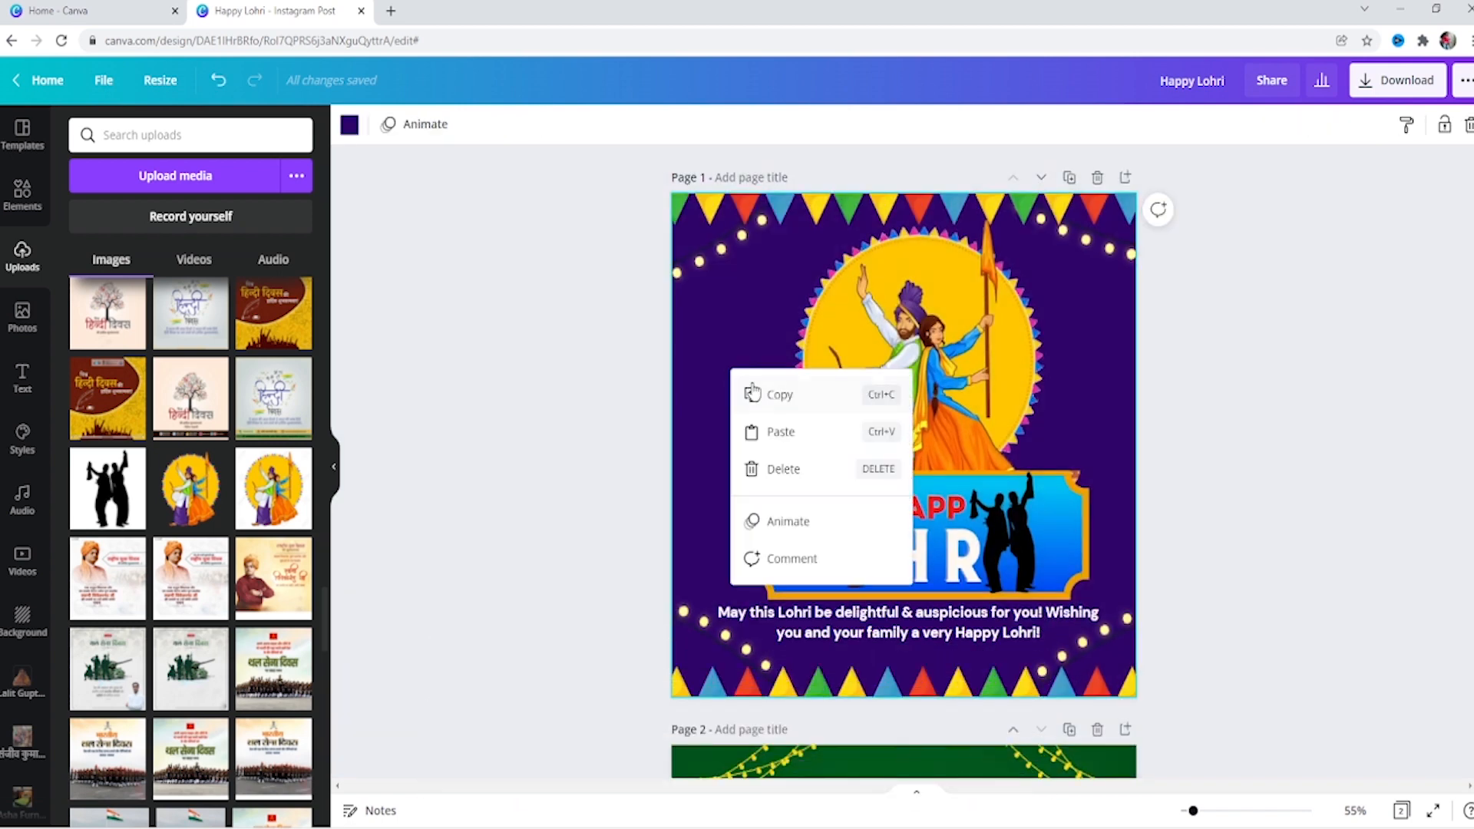
{"action": "left_click", "coordinate": [780, 431]}
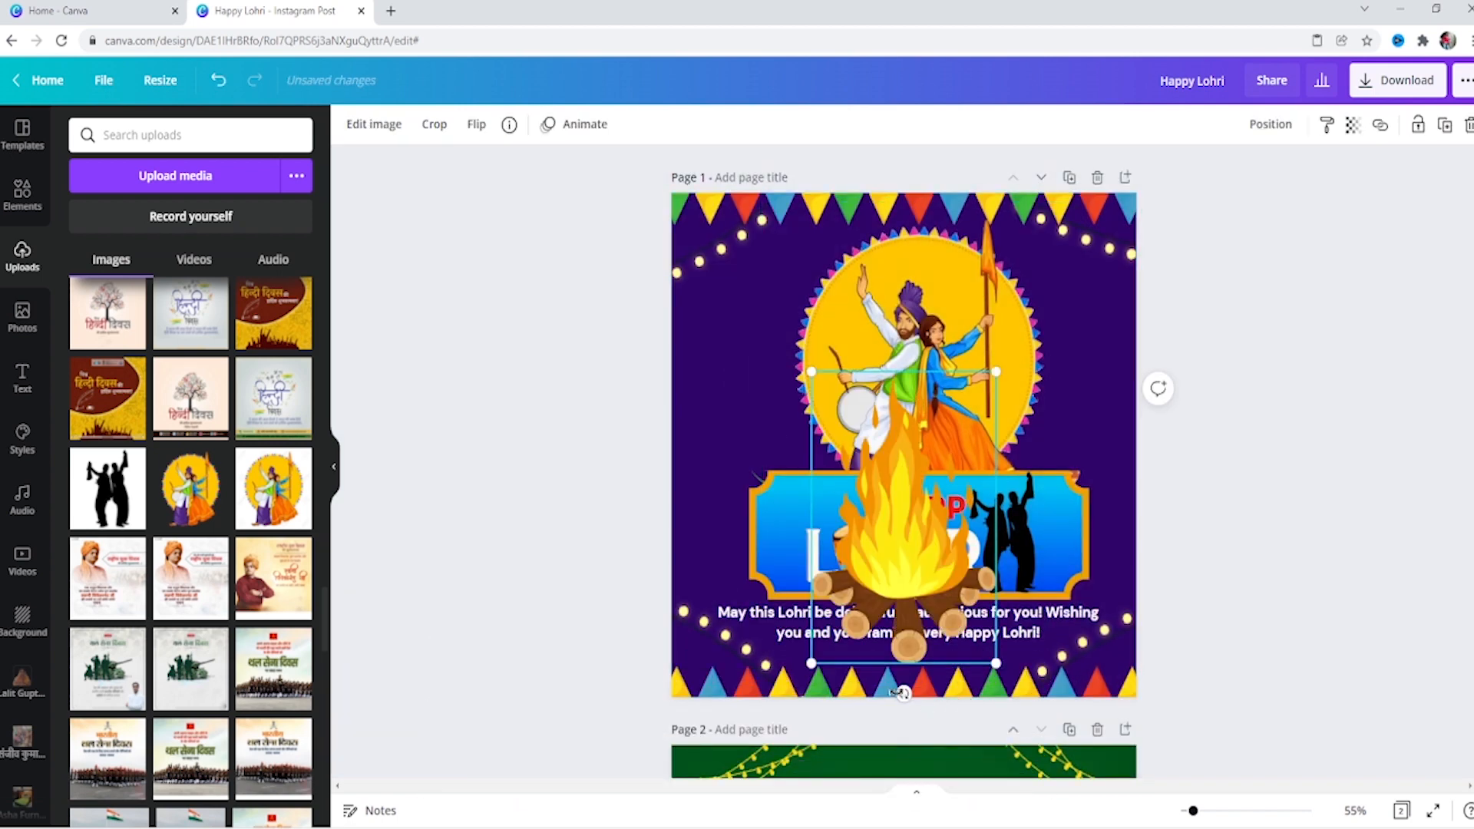
- Tilt the bonfire counterclockwise, shrink it and place it to the left of the dancing couple, just above the blue banner
{"action": "left_click_drag", "start_coordinate": [903, 694], "coordinate": [974, 675]}
{"action": "left_click_drag", "start_coordinate": [914, 568], "coordinate": [776, 450]}
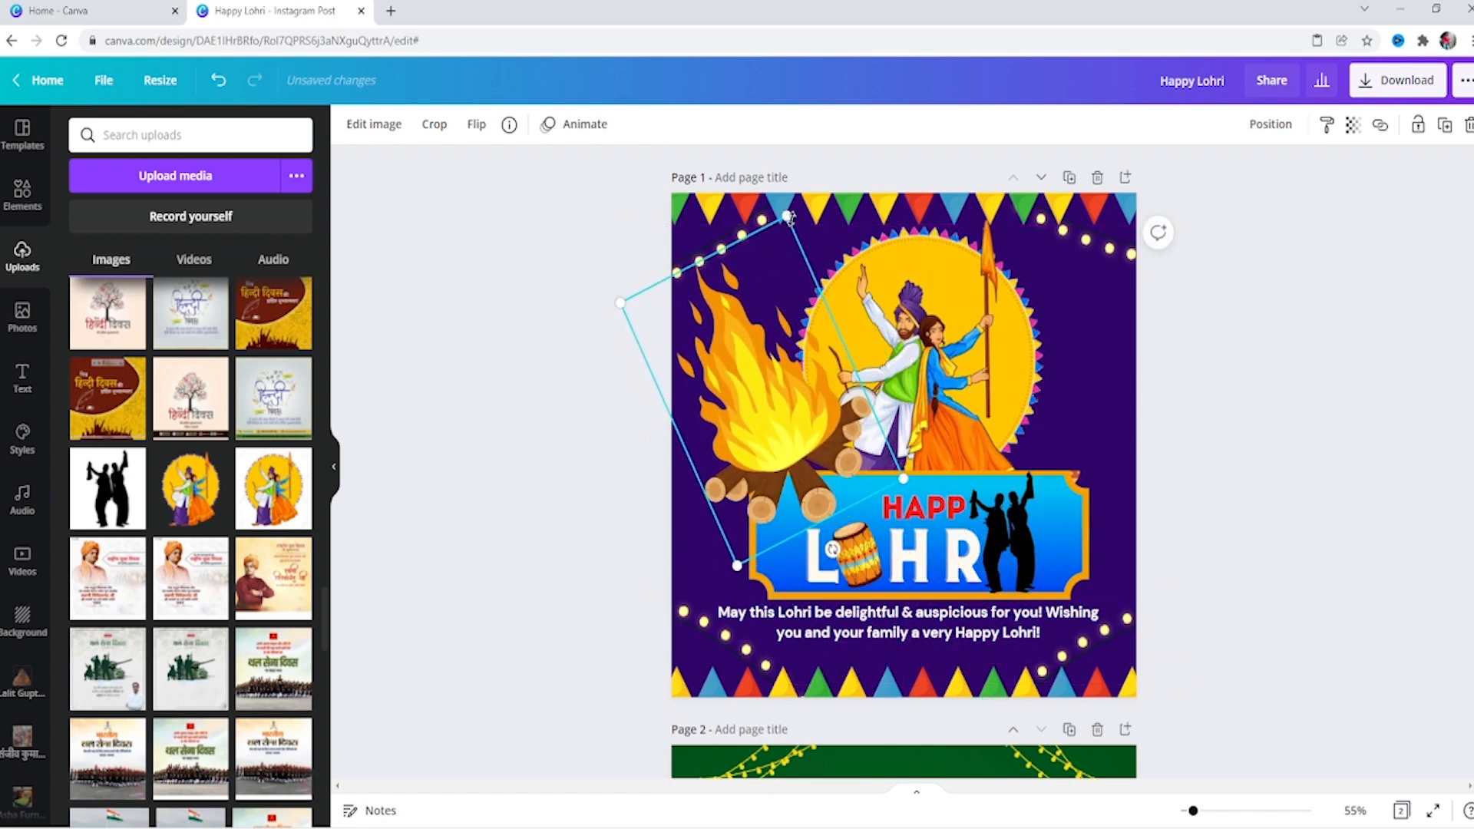
{"action": "left_click_drag", "start_coordinate": [789, 218], "coordinate": [777, 288]}
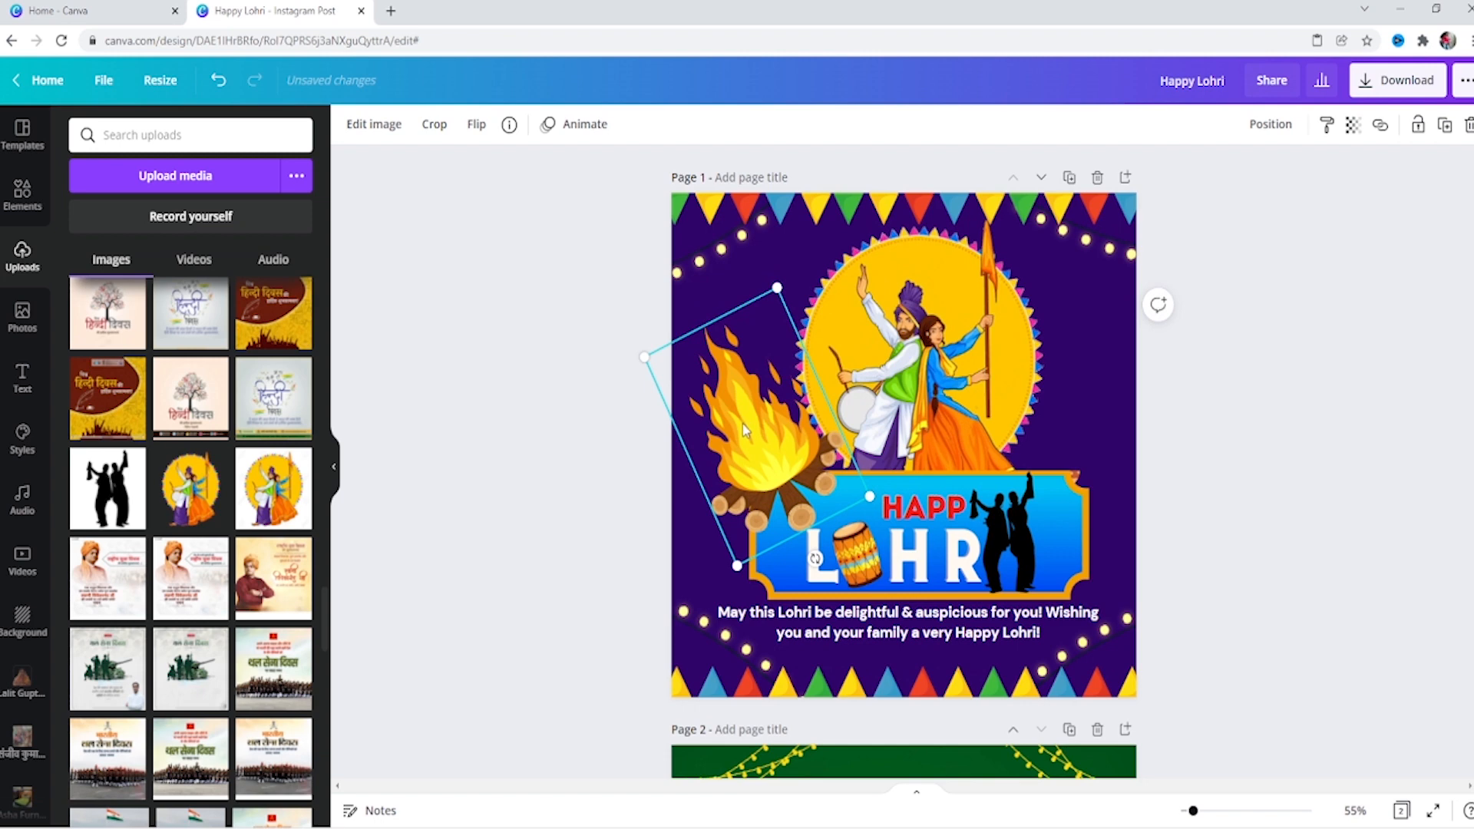
{"action": "left_click_drag", "start_coordinate": [742, 426], "coordinate": [746, 415]}
- Send the bonfire to the back, and send the dancing couple illustration to the back behind it
{"action": "right_click", "coordinate": [744, 408]}
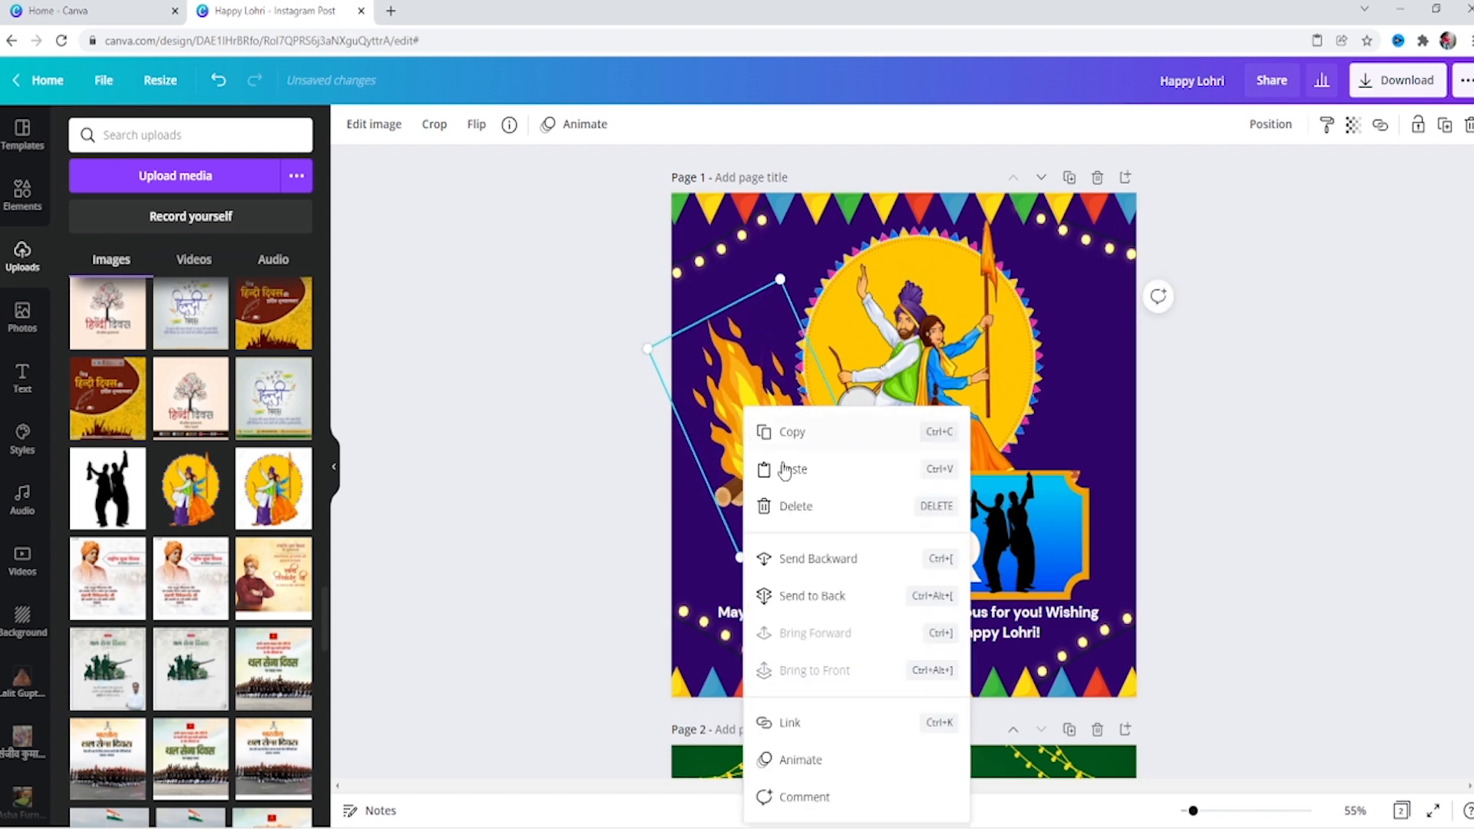
{"action": "left_click", "coordinate": [849, 596]}
{"action": "left_click", "coordinate": [586, 404]}
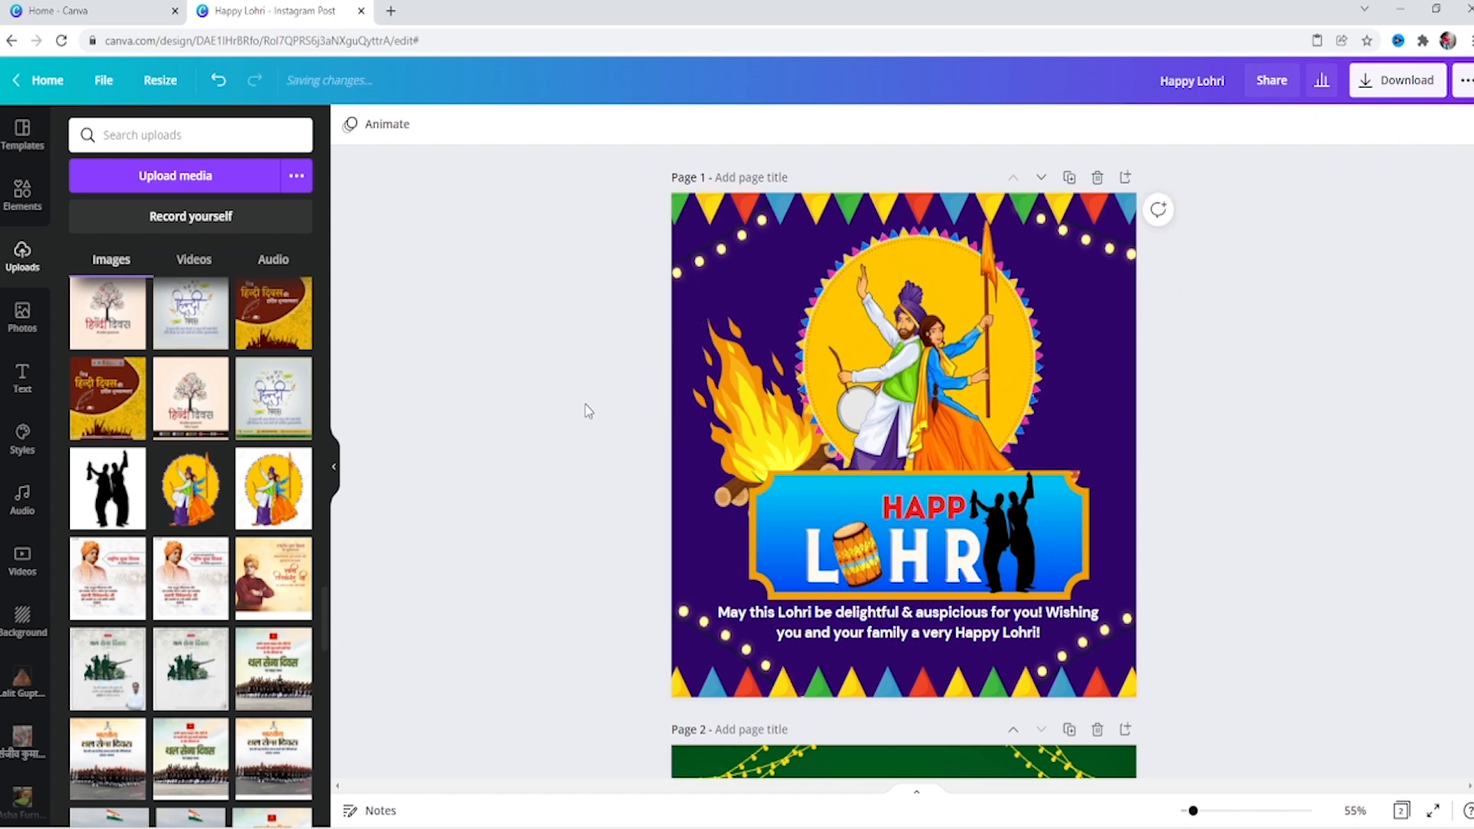
{"action": "left_click", "coordinate": [891, 343]}
{"action": "right_click", "coordinate": [882, 338]}
{"action": "left_click", "coordinate": [948, 487]}
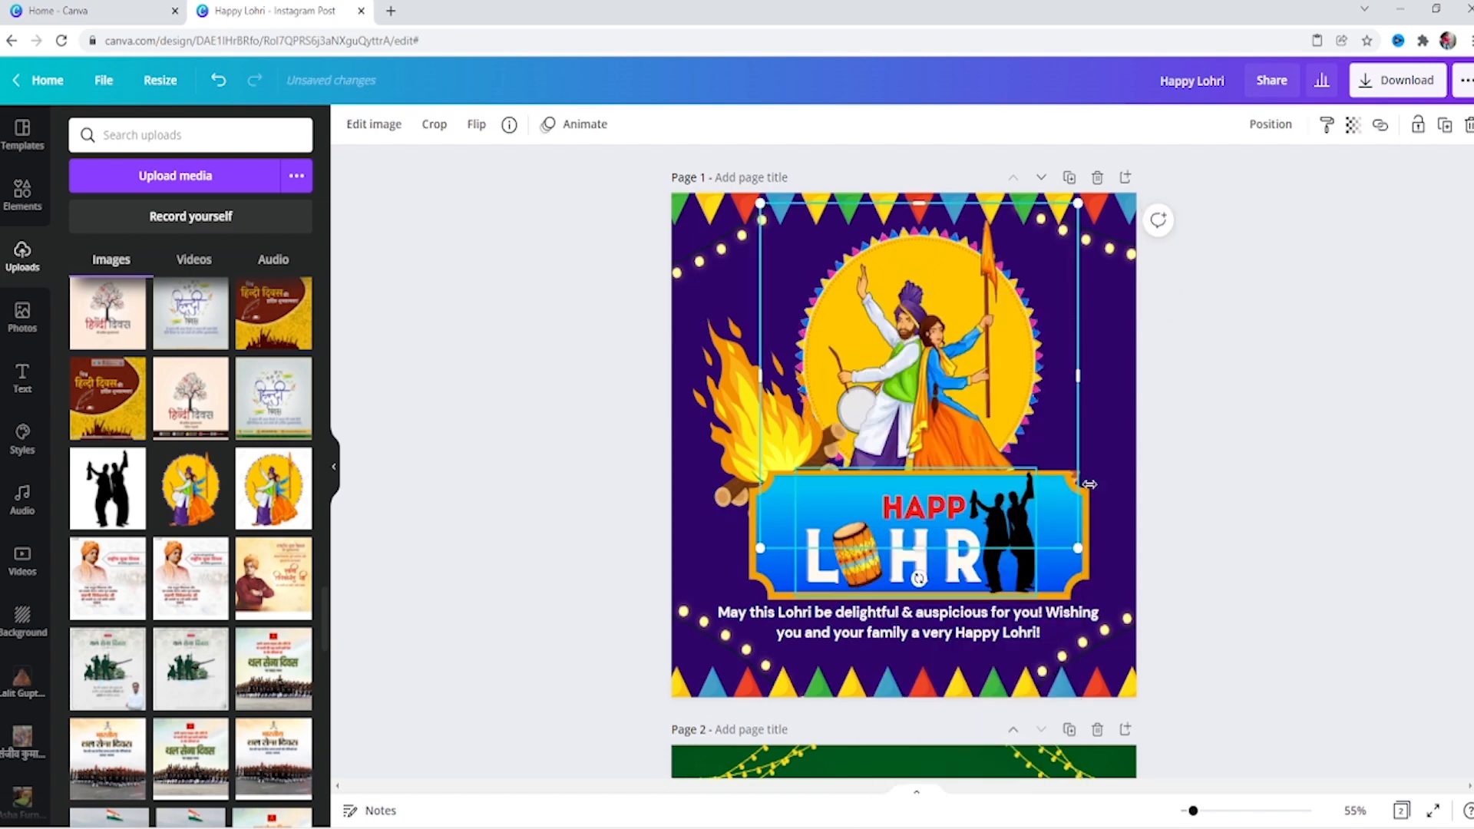
{"action": "left_click", "coordinate": [1181, 386]}
- Nudge the bonfire slightly to the right, closer to the dancing couple
{"action": "left_click", "coordinate": [807, 447]}
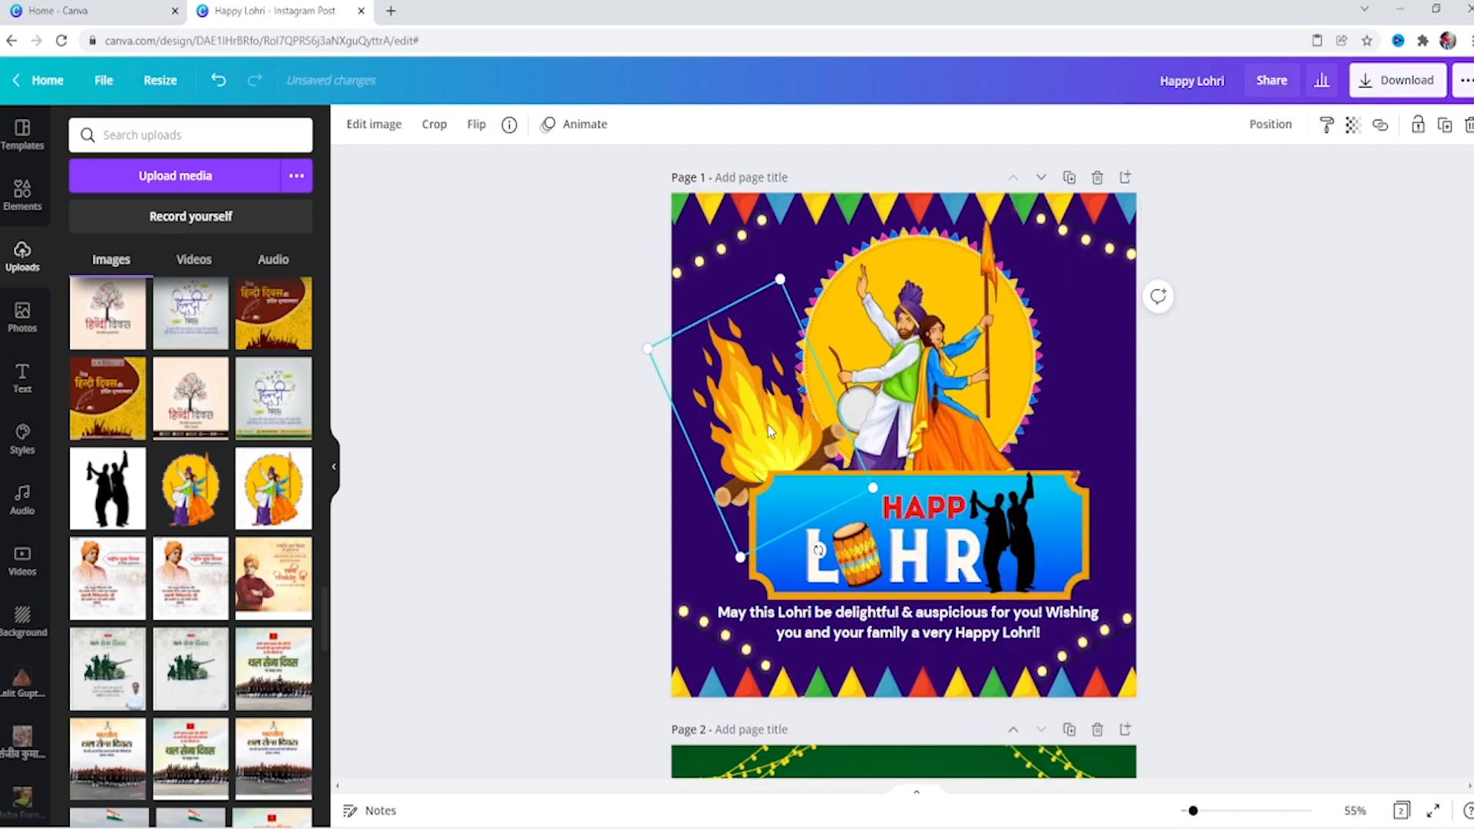
{"action": "left_click_drag", "start_coordinate": [770, 430], "coordinate": [775, 430]}
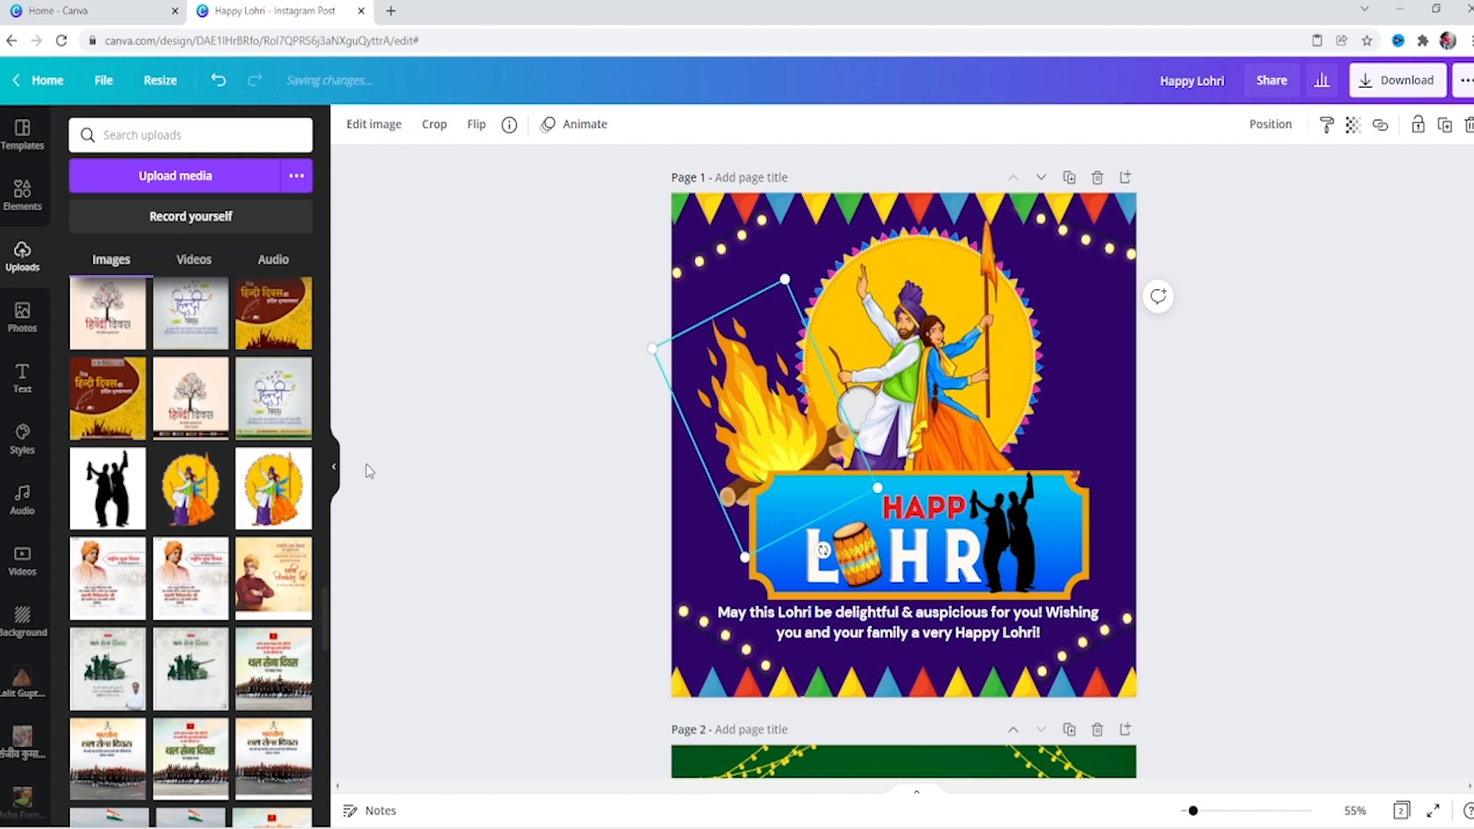
{"action": "left_click", "coordinate": [1193, 399]}
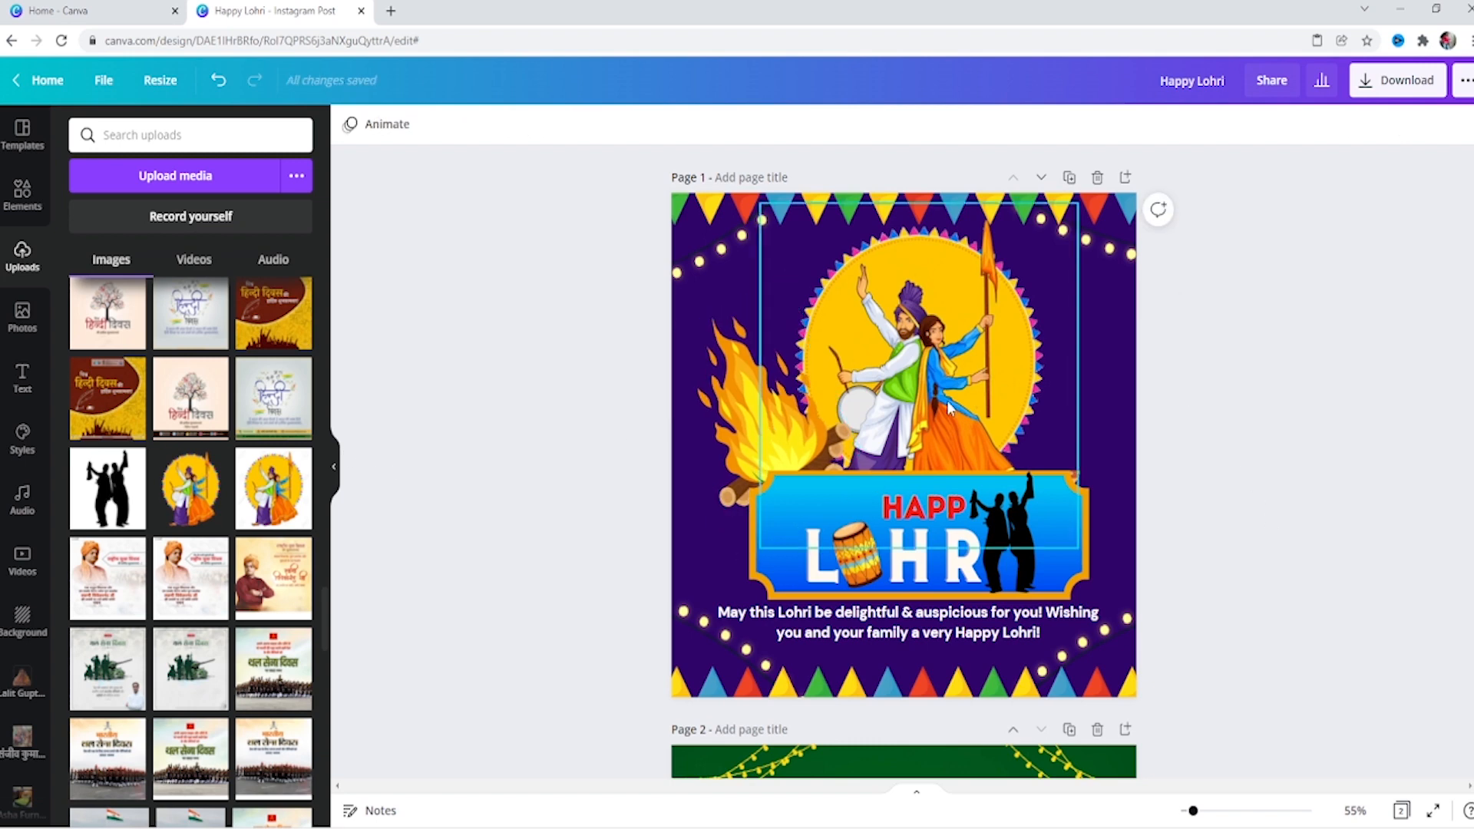
- Search the elements library for "lohri" and add the graphic with two kites and a plate of sweets to page 1
{"action": "left_click", "coordinate": [27, 201]}
{"action": "left_click", "coordinate": [223, 135]}
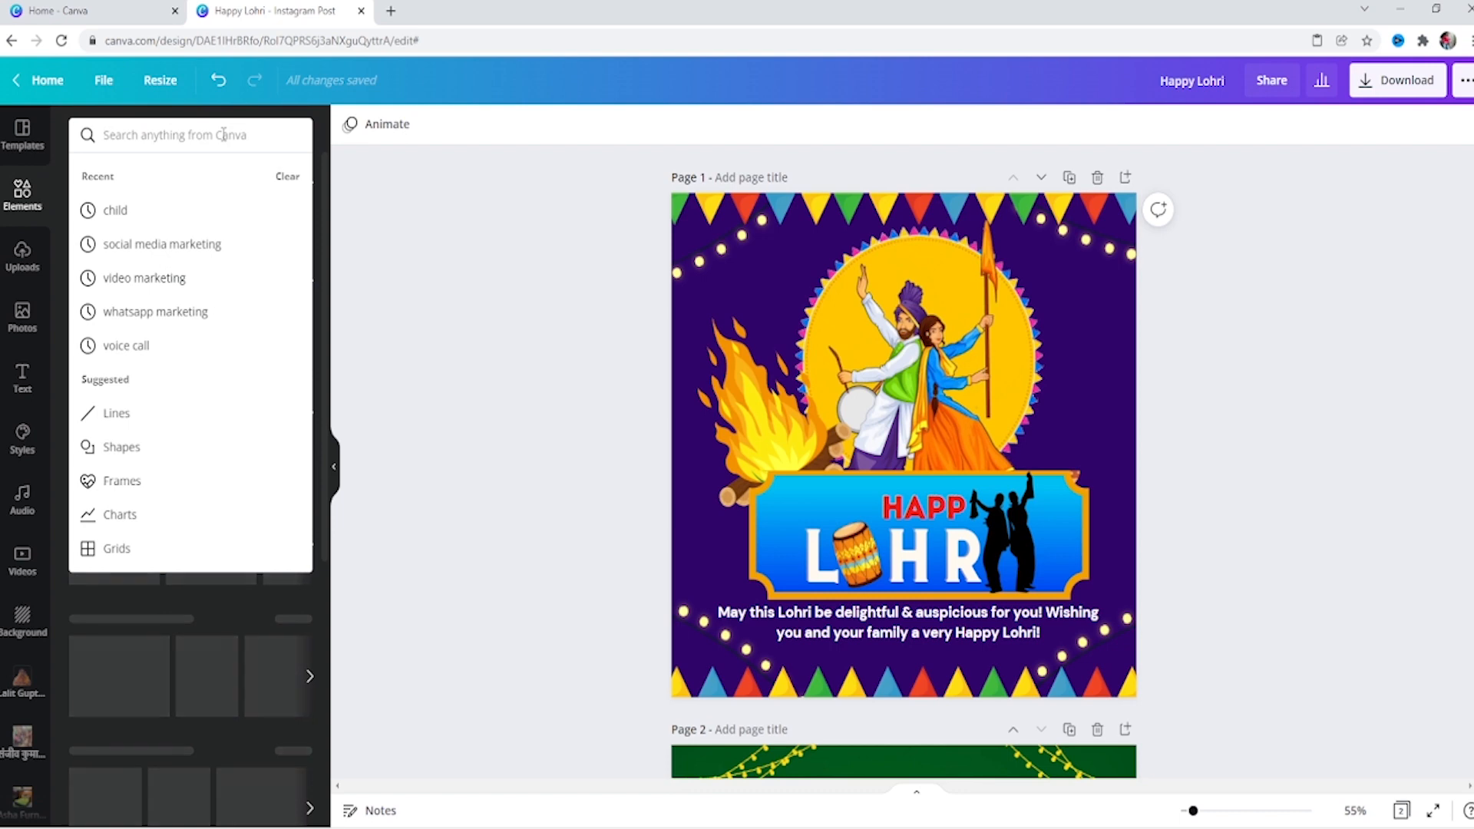
{"action": "type", "text": "lohri"}
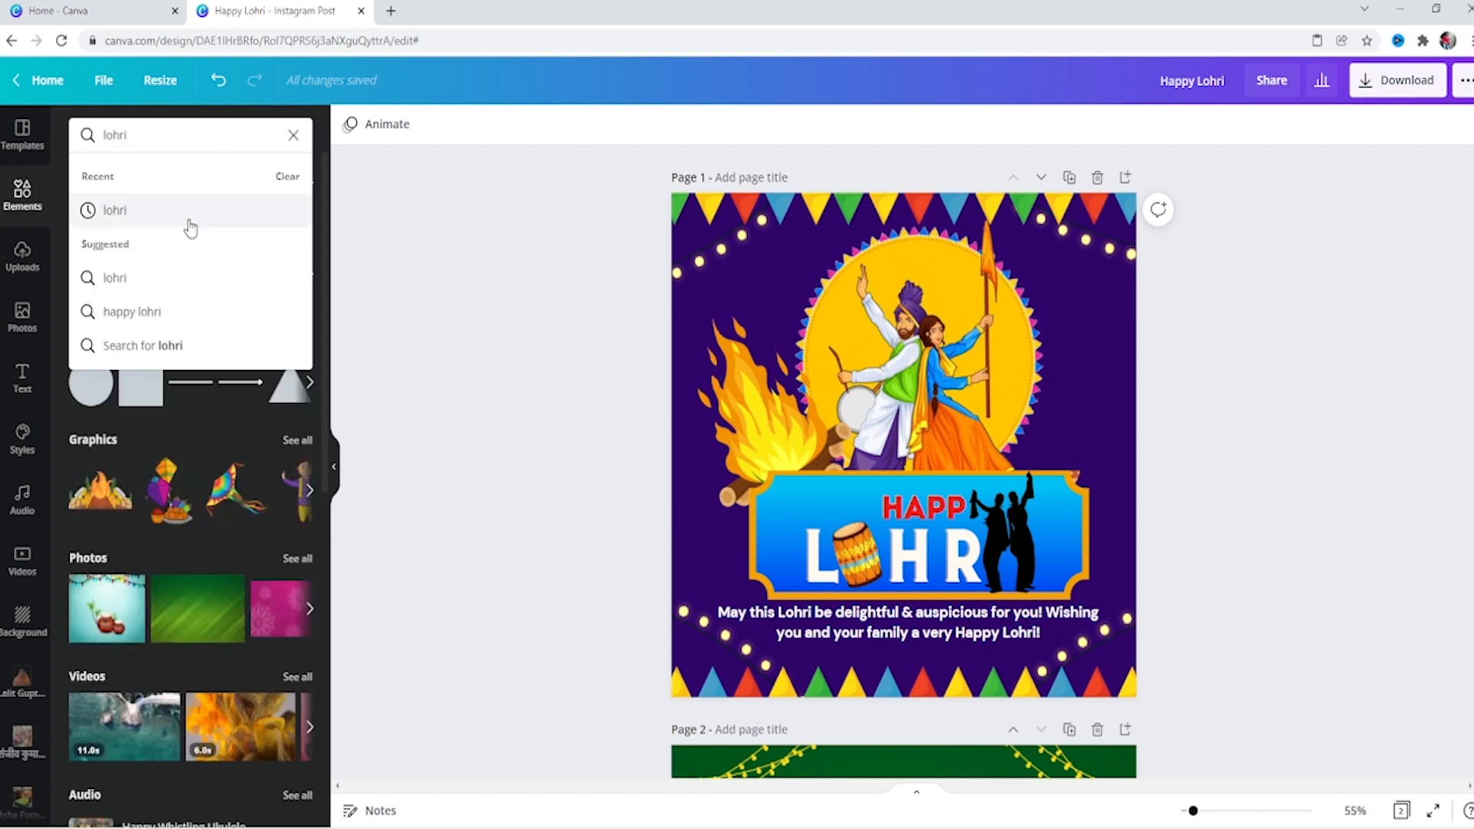
{"action": "left_click", "coordinate": [187, 219]}
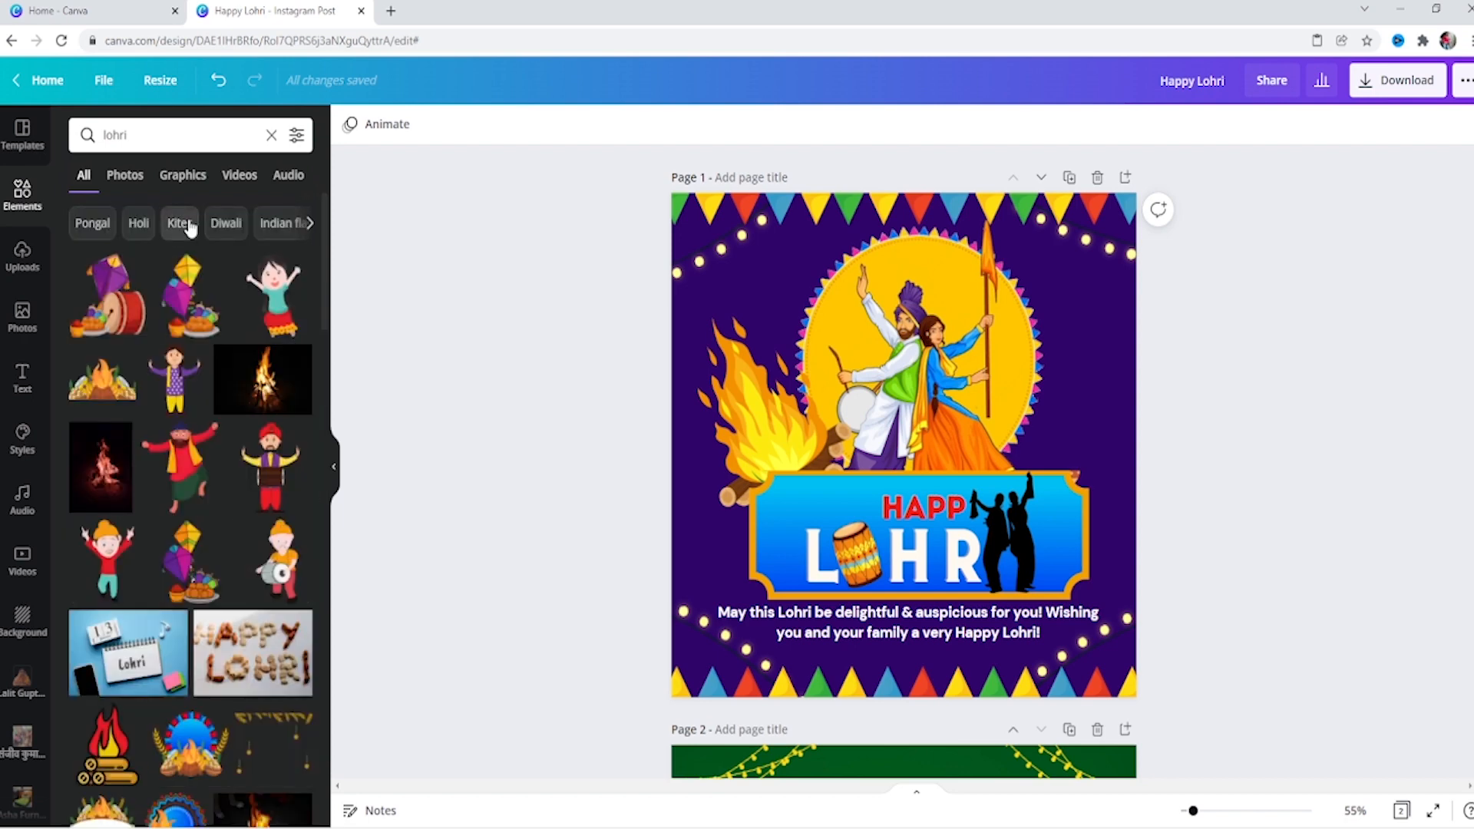
{"action": "left_click", "coordinate": [190, 303]}
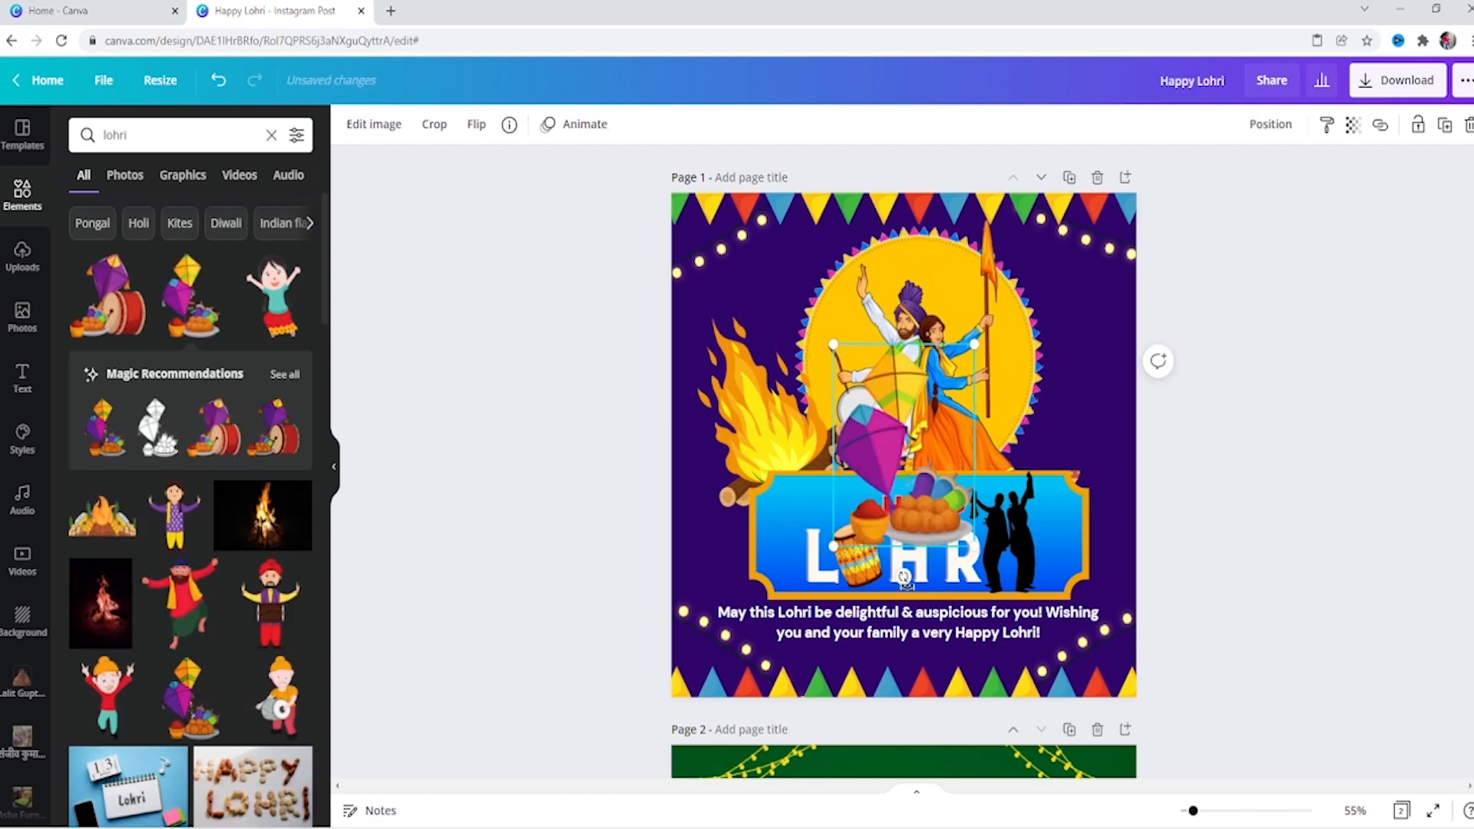
- Tilt the kites-and-sweets graphic clockwise, shrink it and place it to the right of the dancing couple, above the banner
{"action": "left_click_drag", "start_coordinate": [903, 575], "coordinate": [833, 581]}
{"action": "left_click_drag", "start_coordinate": [903, 477], "coordinate": [1049, 432]}
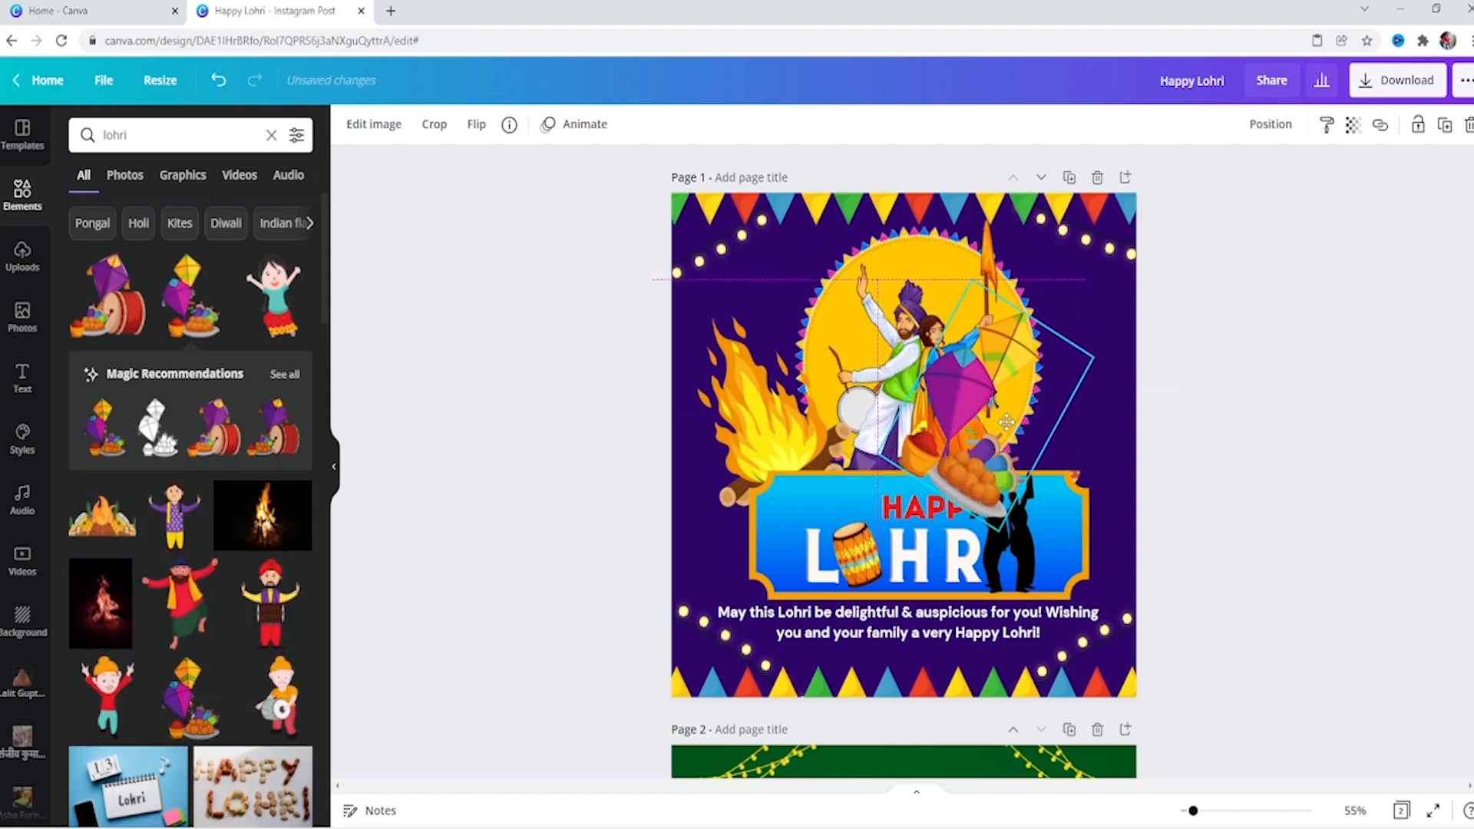
{"action": "left_click_drag", "start_coordinate": [1164, 313], "coordinate": [1098, 373]}
{"action": "left_click_drag", "start_coordinate": [1024, 402], "coordinate": [1050, 430]}
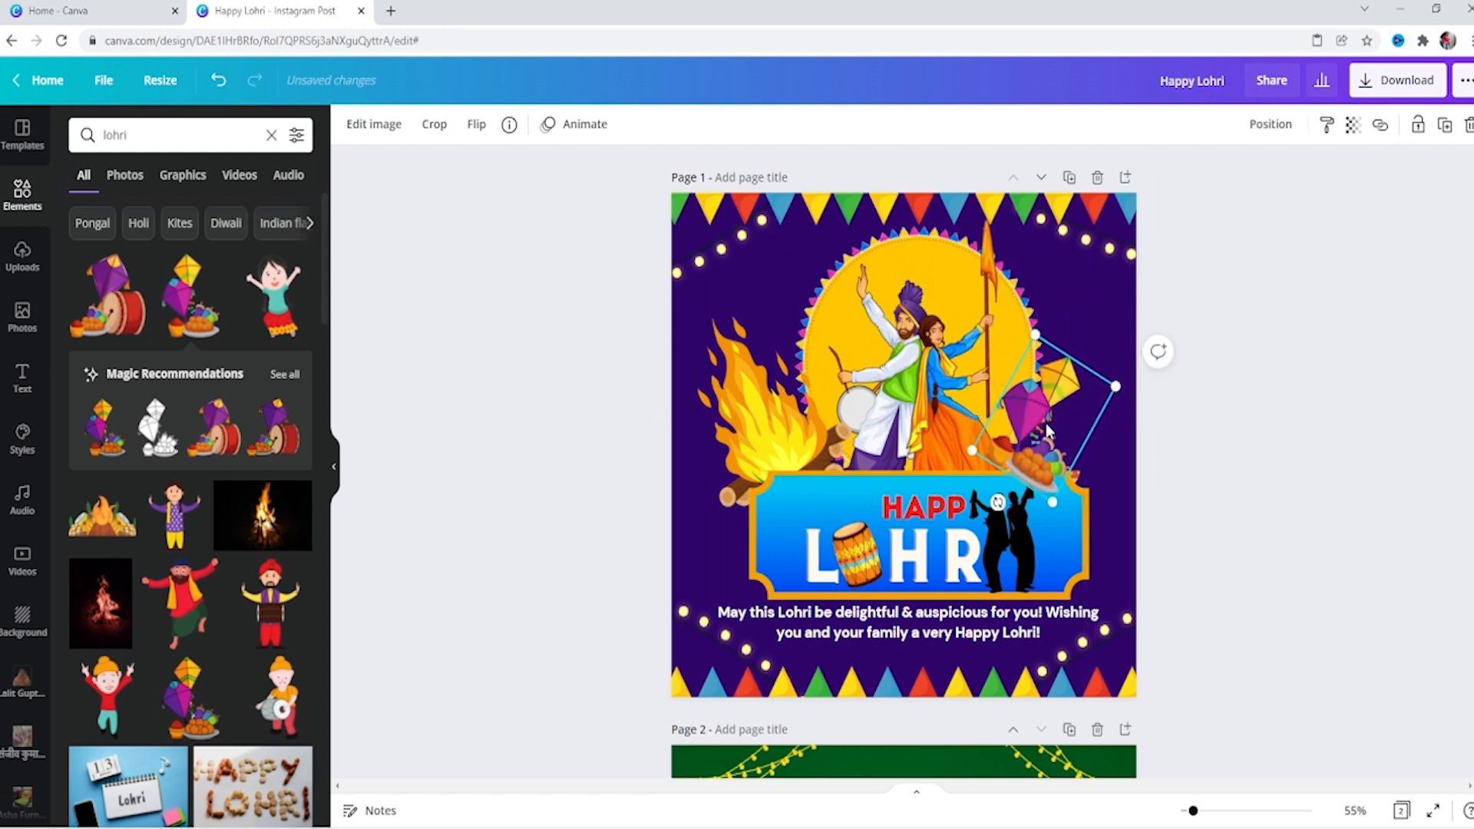
- Send the kites-and-sweets graphic to the back, and send the dancing couple illustration to the back behind it
{"action": "right_click", "coordinate": [1048, 430]}
{"action": "left_click", "coordinate": [1134, 601]}
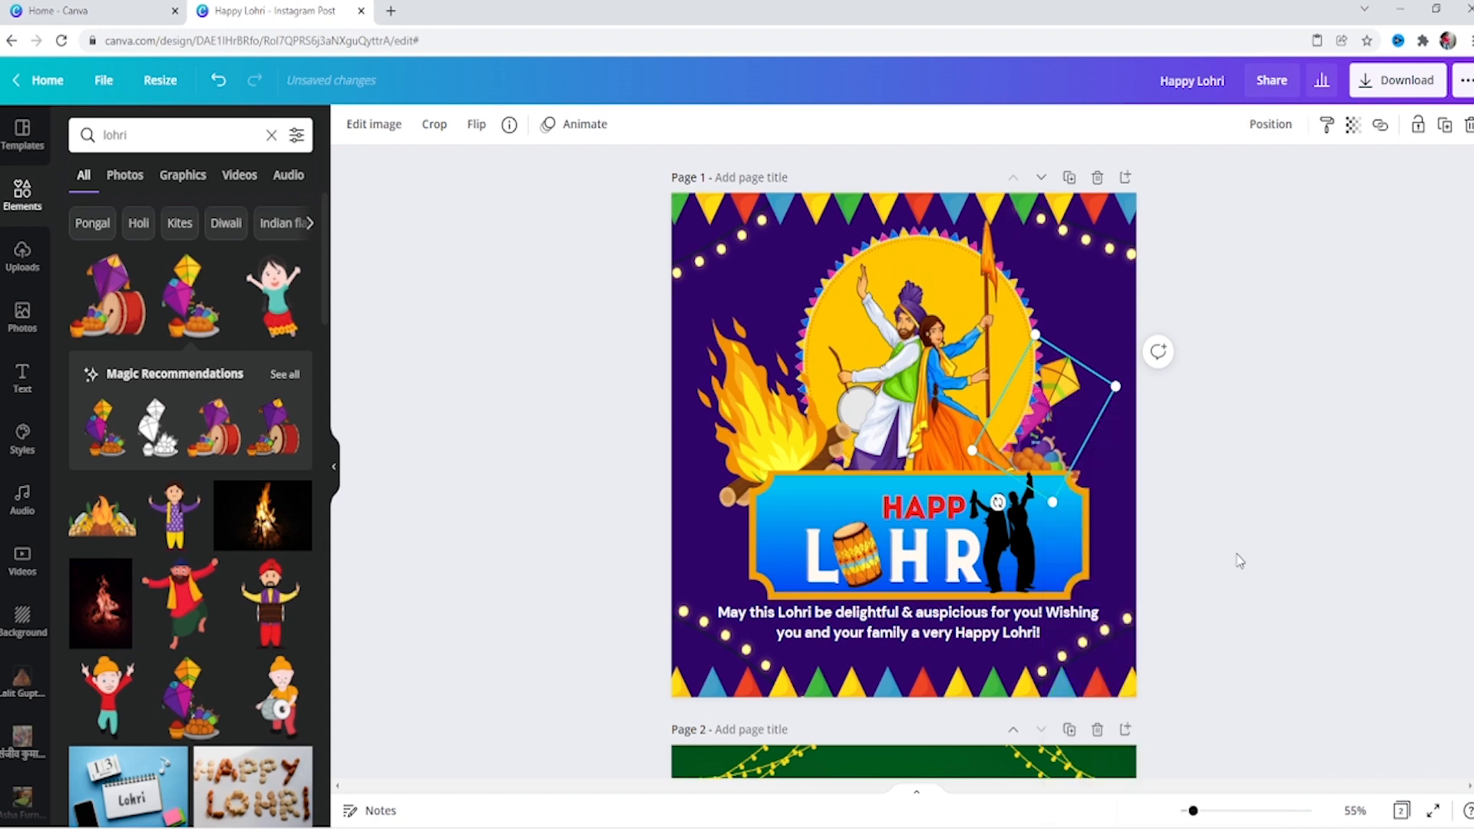
{"action": "left_click", "coordinate": [1023, 327]}
{"action": "right_click", "coordinate": [1023, 327]}
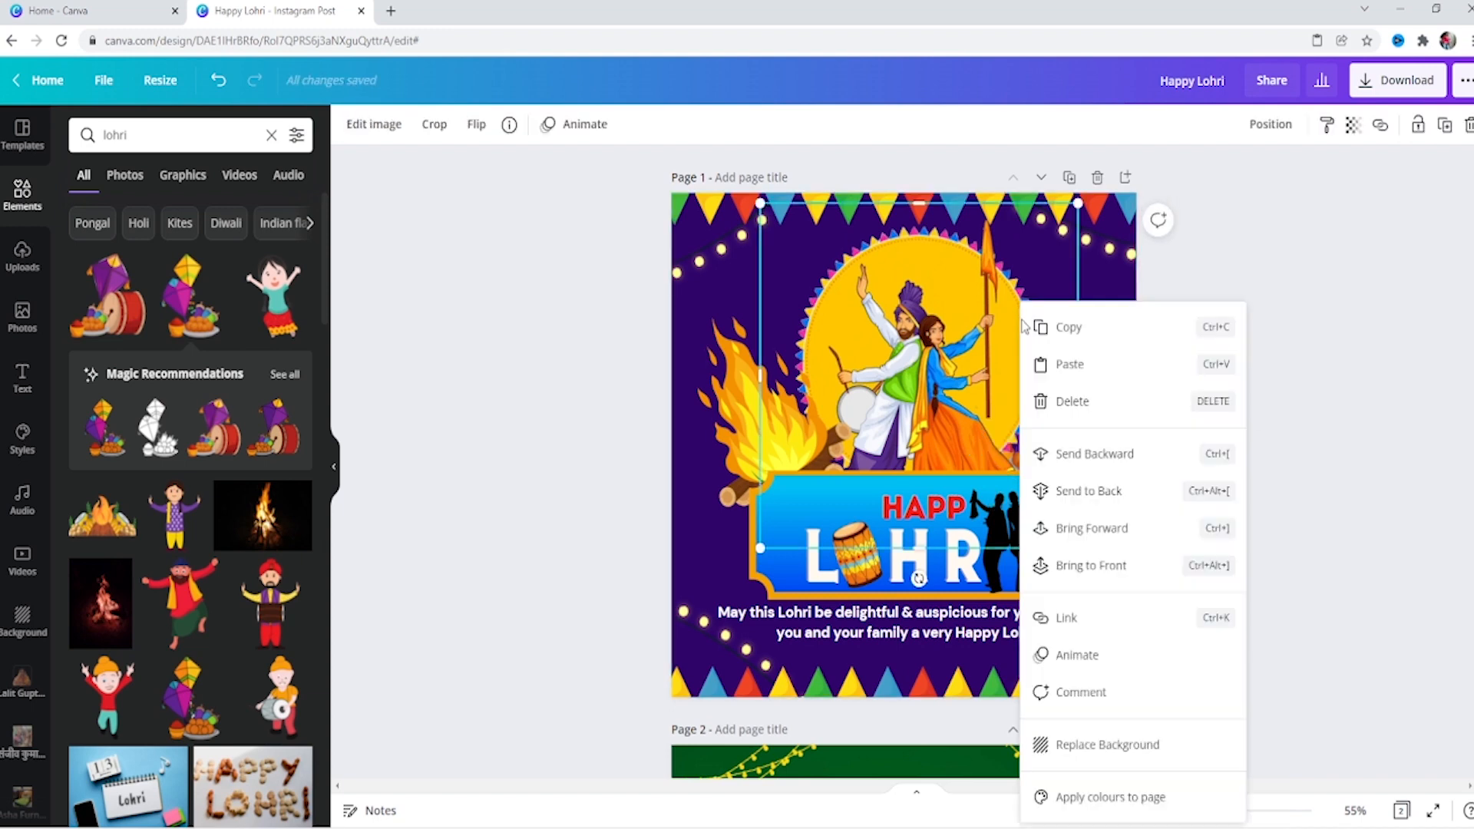
{"action": "left_click", "coordinate": [1105, 496]}
- Enlarge the kites-and-sweets graphic slightly, reduce its tilt and reposition it against the banner's upper right corner
{"action": "left_click", "coordinate": [1068, 420]}
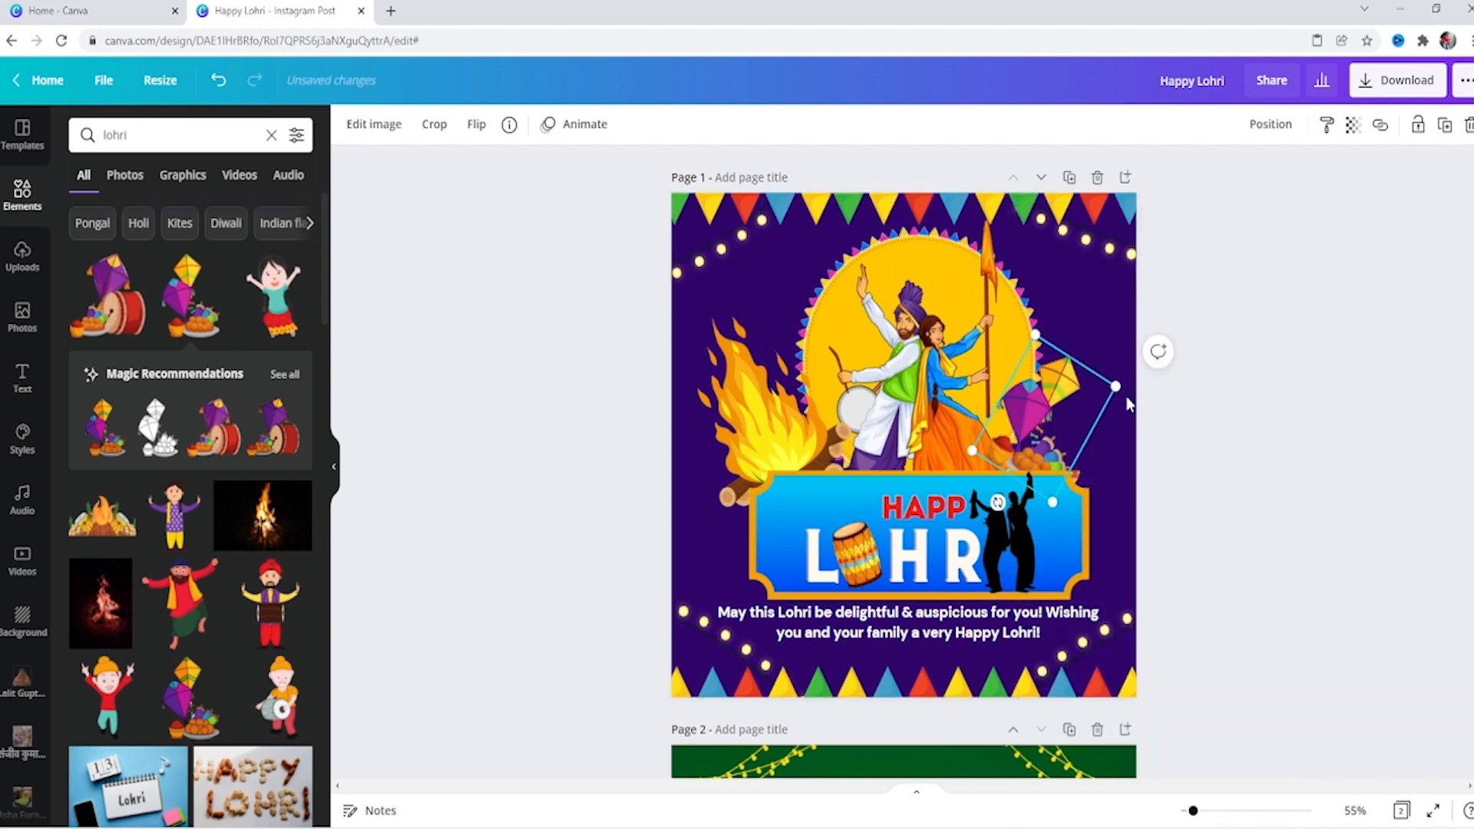
{"action": "left_click_drag", "start_coordinate": [1115, 386], "coordinate": [1143, 367]}
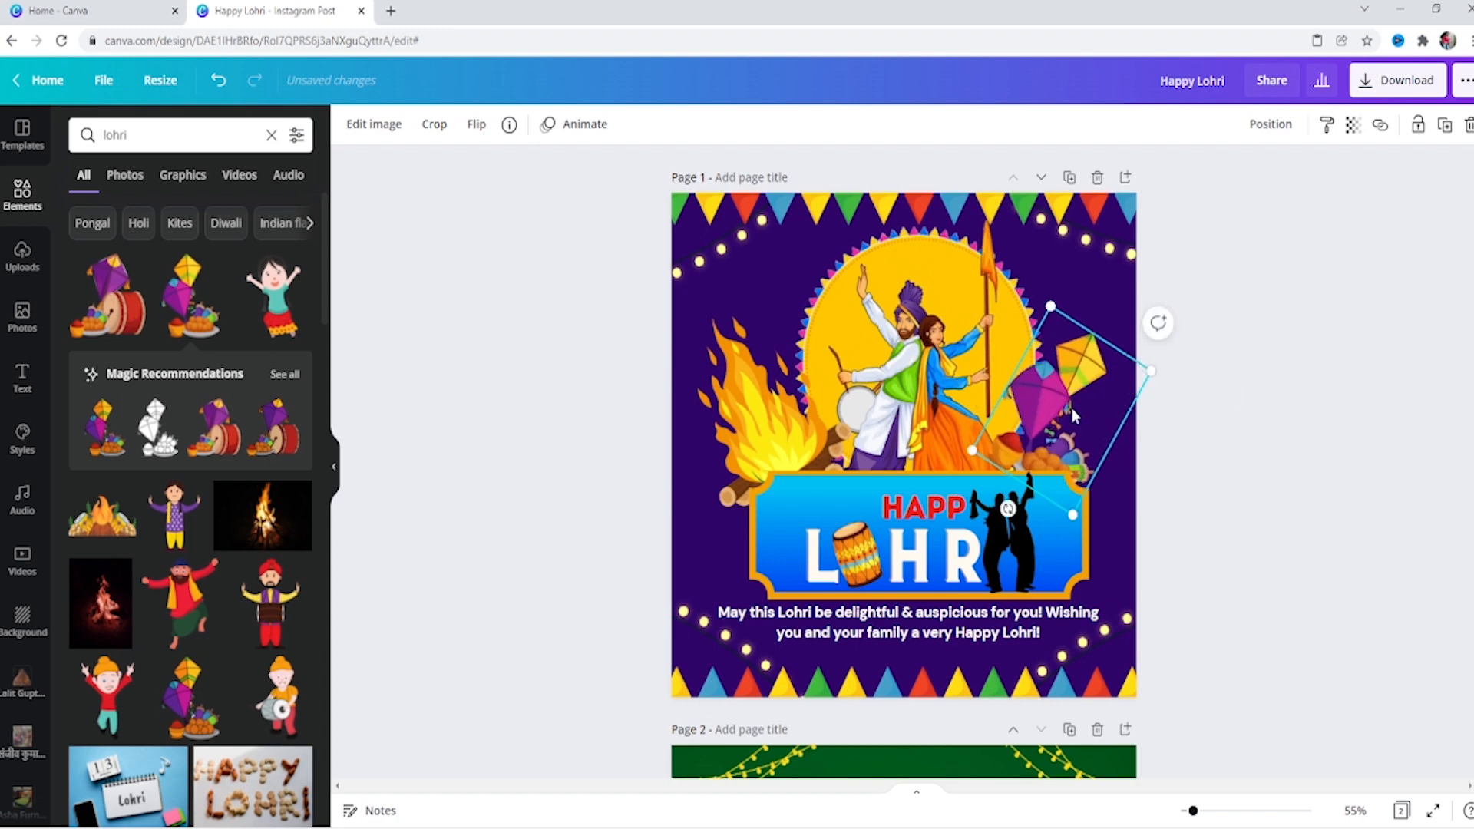
{"action": "left_click_drag", "start_coordinate": [1072, 407], "coordinate": [1078, 396]}
{"action": "left_click_drag", "start_coordinate": [1014, 501], "coordinate": [1032, 510]}
{"action": "left_click_drag", "start_coordinate": [1064, 425], "coordinate": [1052, 428]}
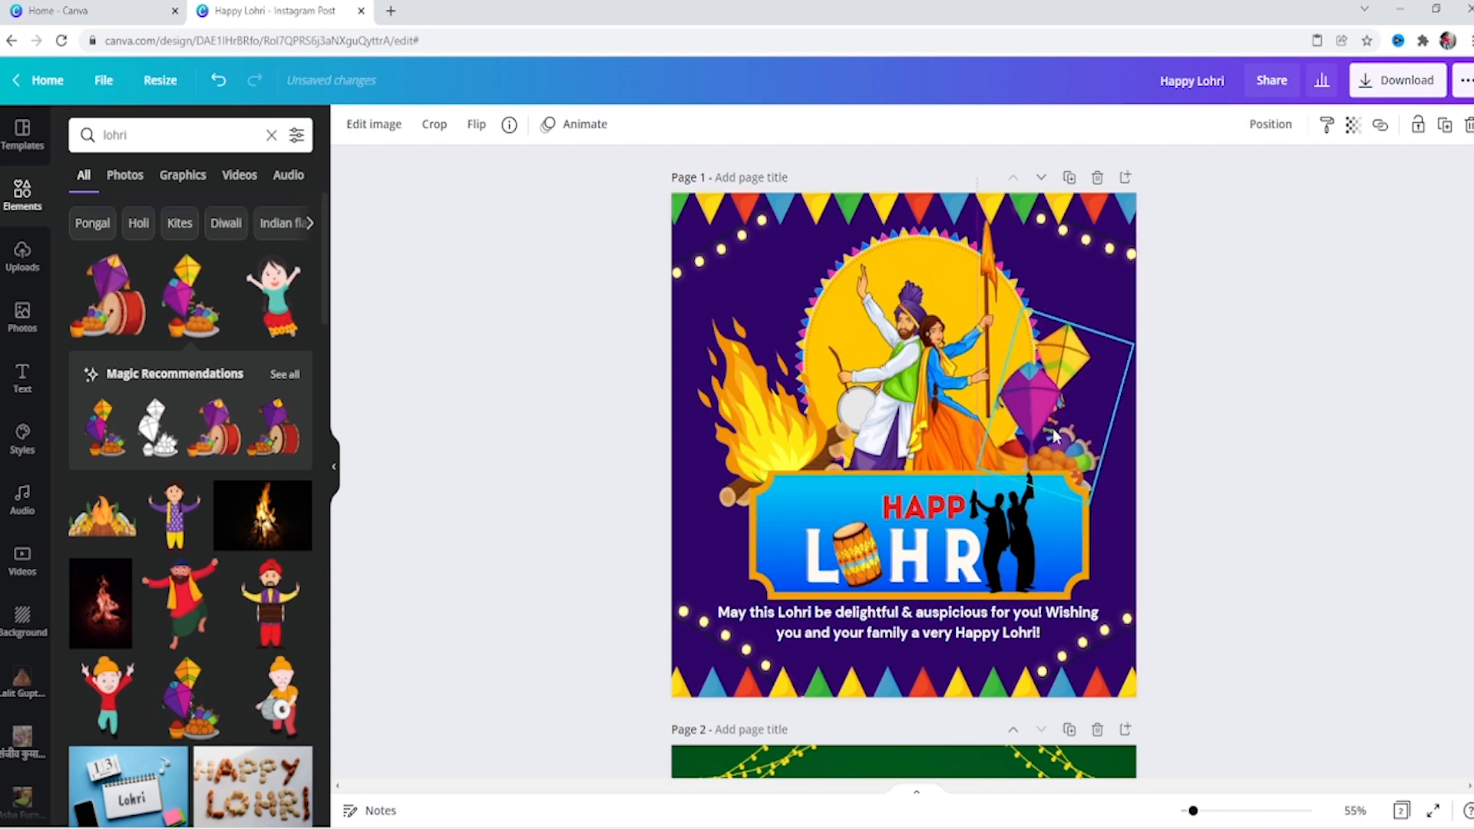
{"action": "left_click", "coordinate": [1236, 347]}
- Enlarge the bonfire slightly toward the upper left
{"action": "left_click", "coordinate": [674, 340]}
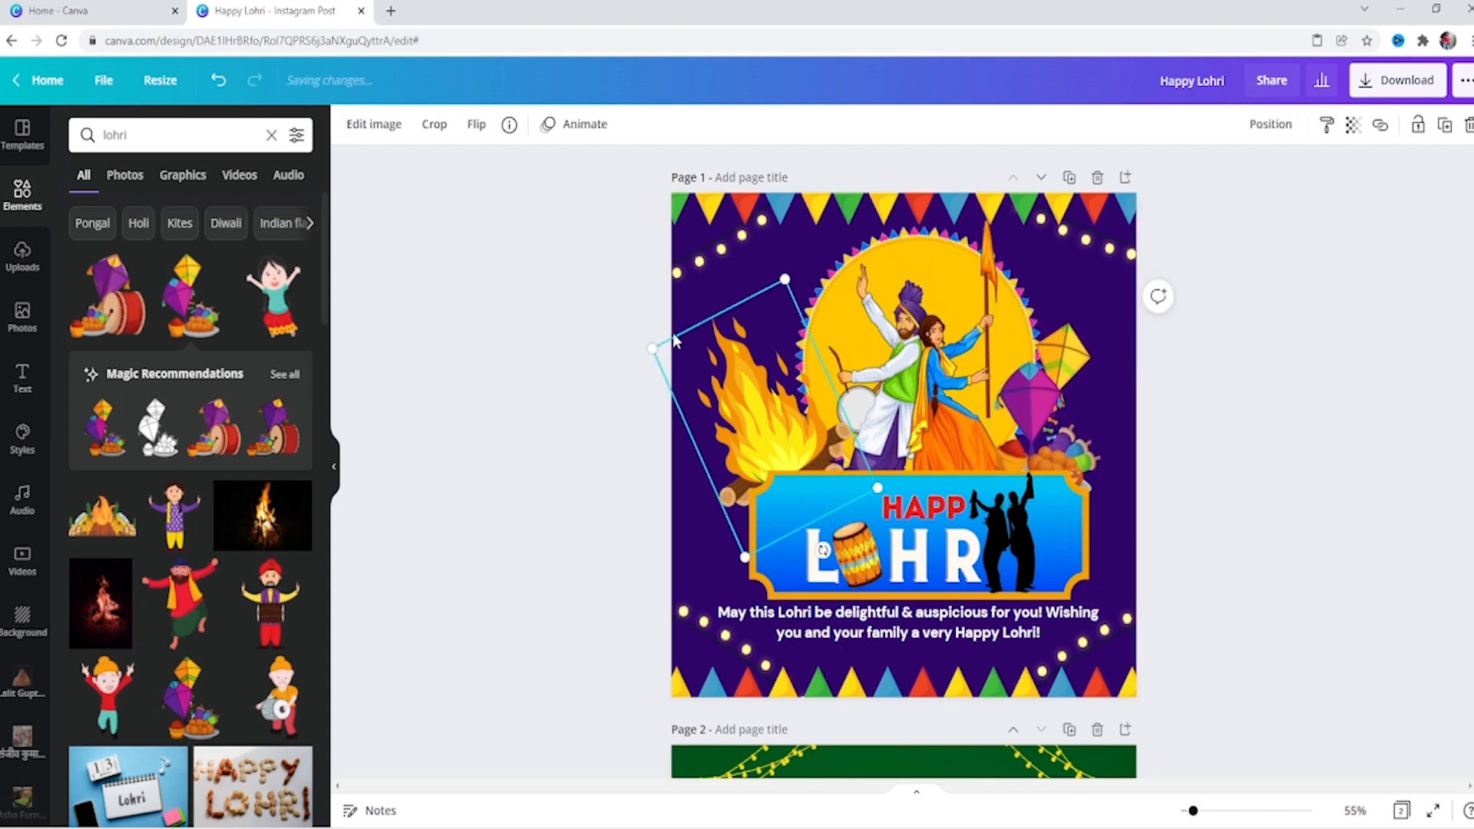
{"action": "left_click_drag", "start_coordinate": [652, 345], "coordinate": [645, 338]}
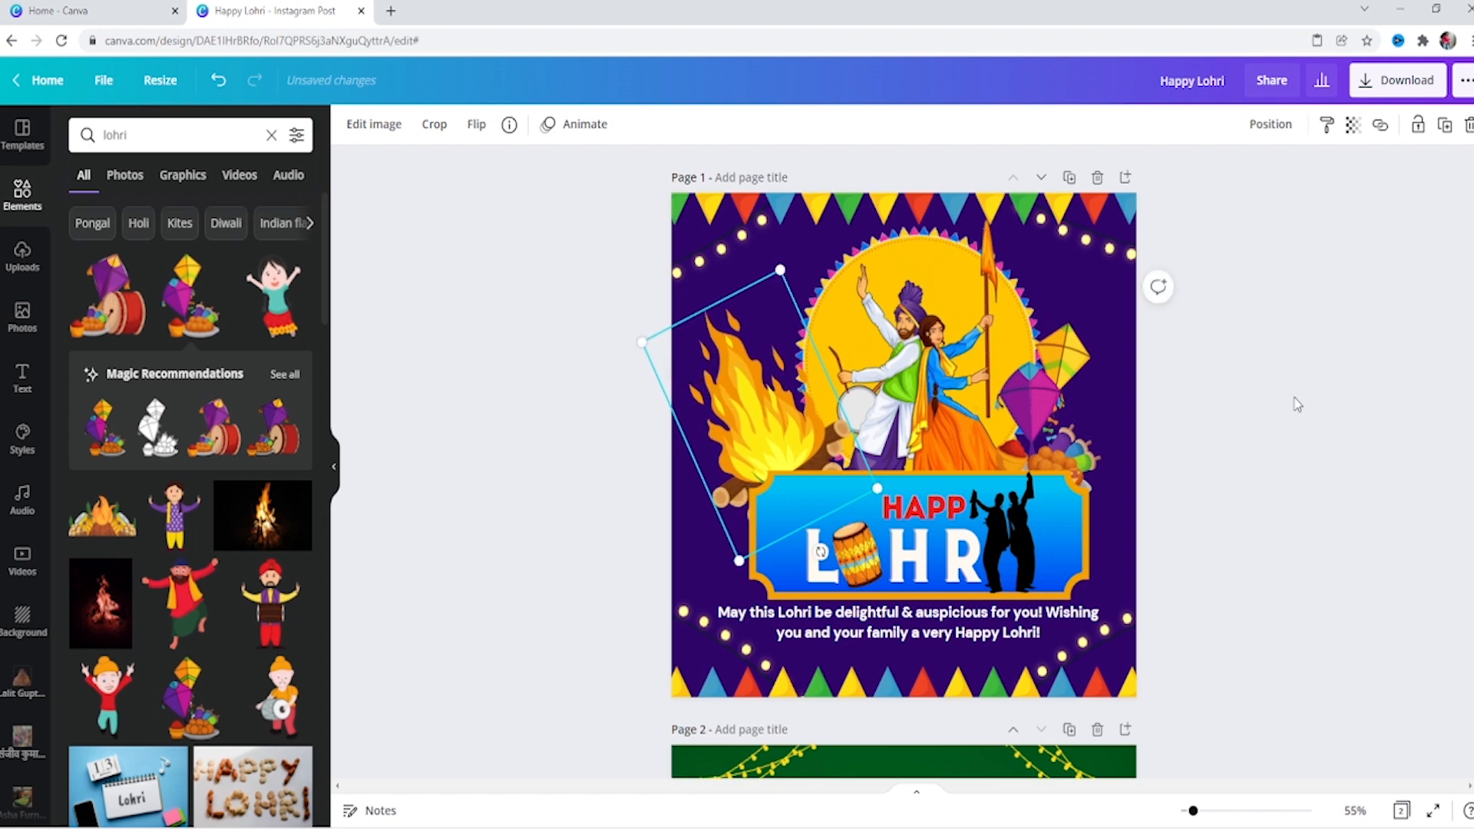
{"action": "left_click", "coordinate": [1333, 354]}
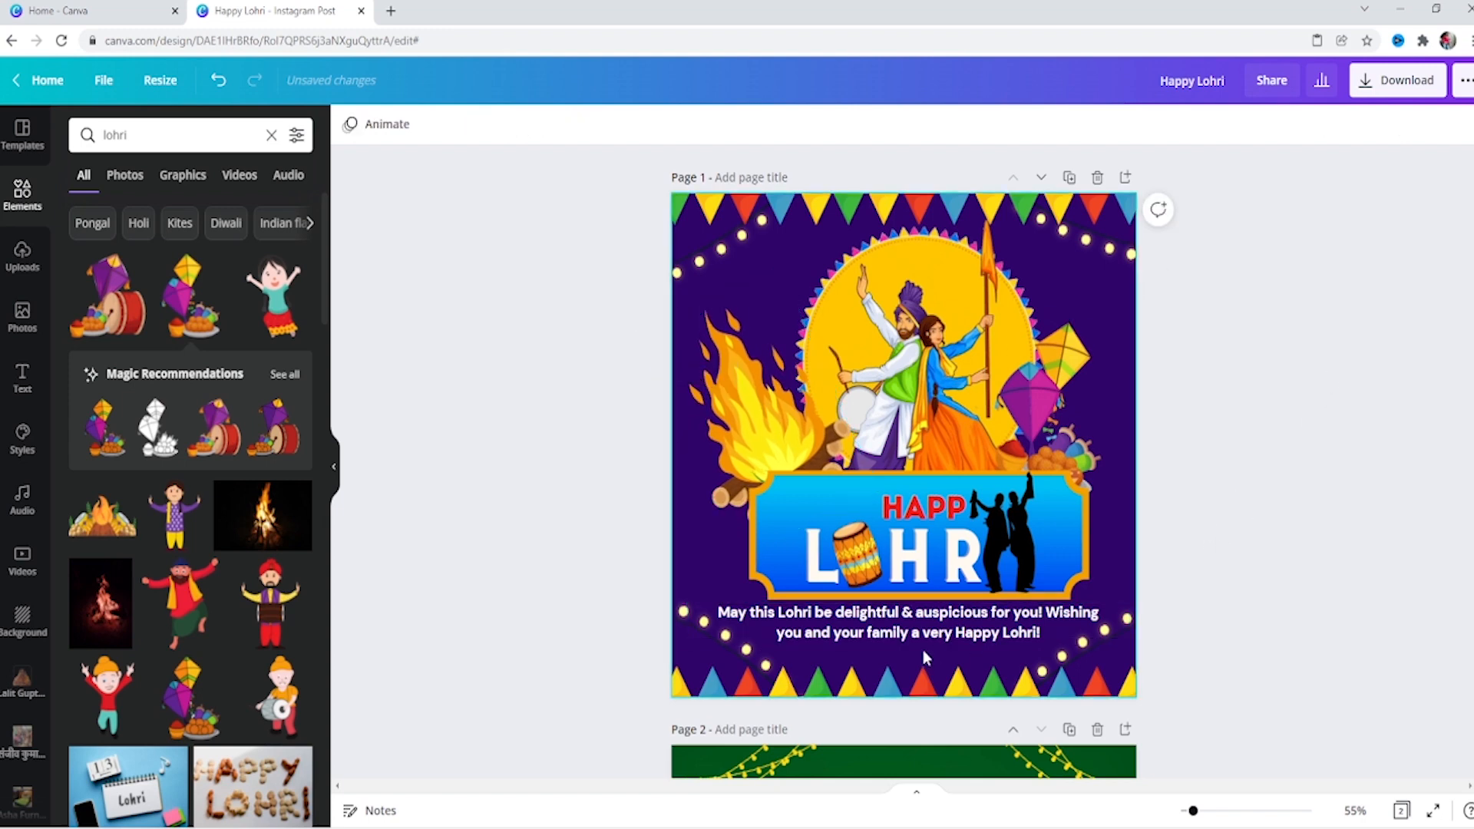
{"action": "left_click", "coordinate": [923, 623]}
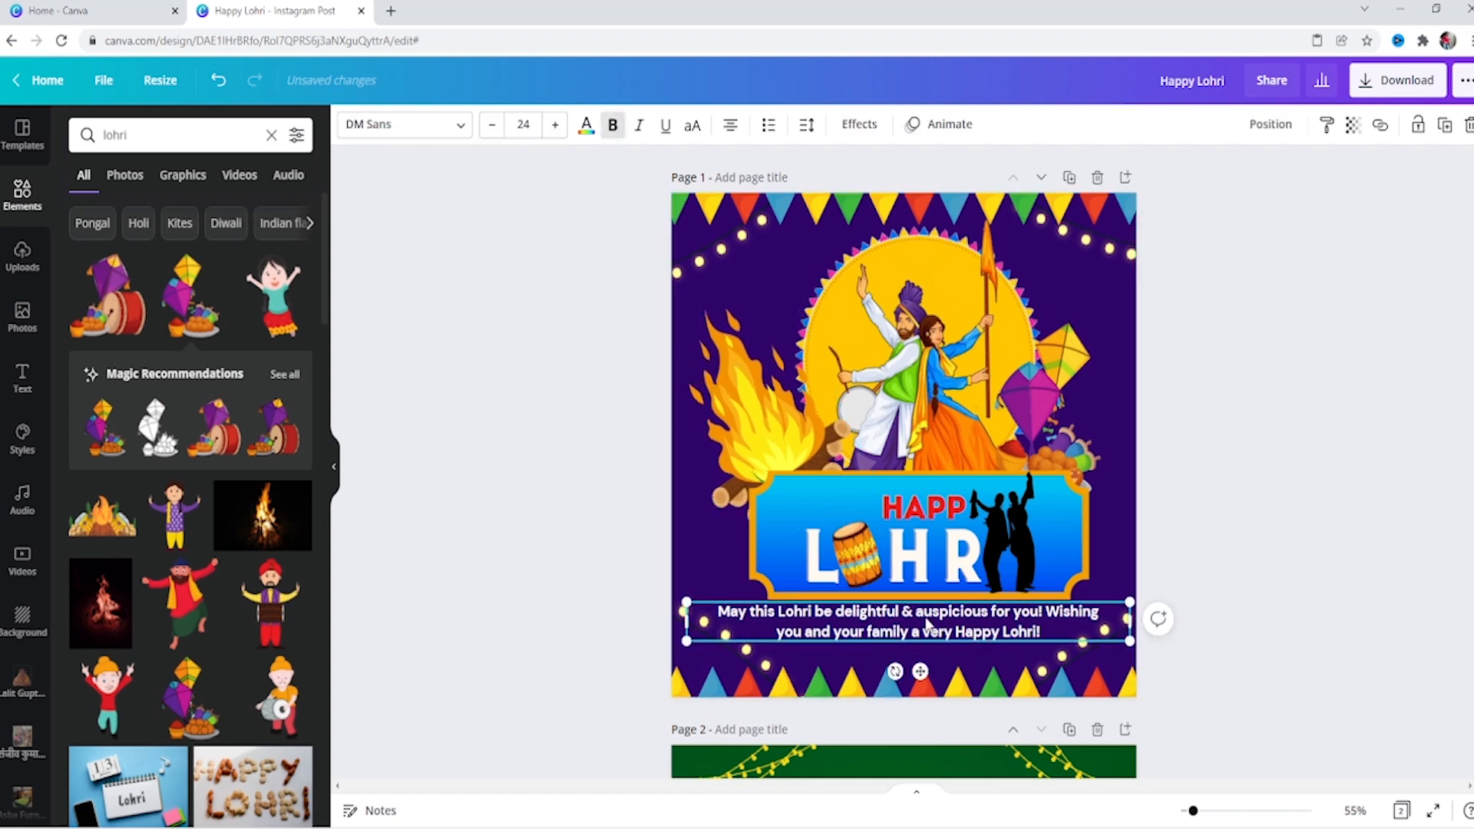
{"action": "left_click", "coordinate": [1271, 483]}
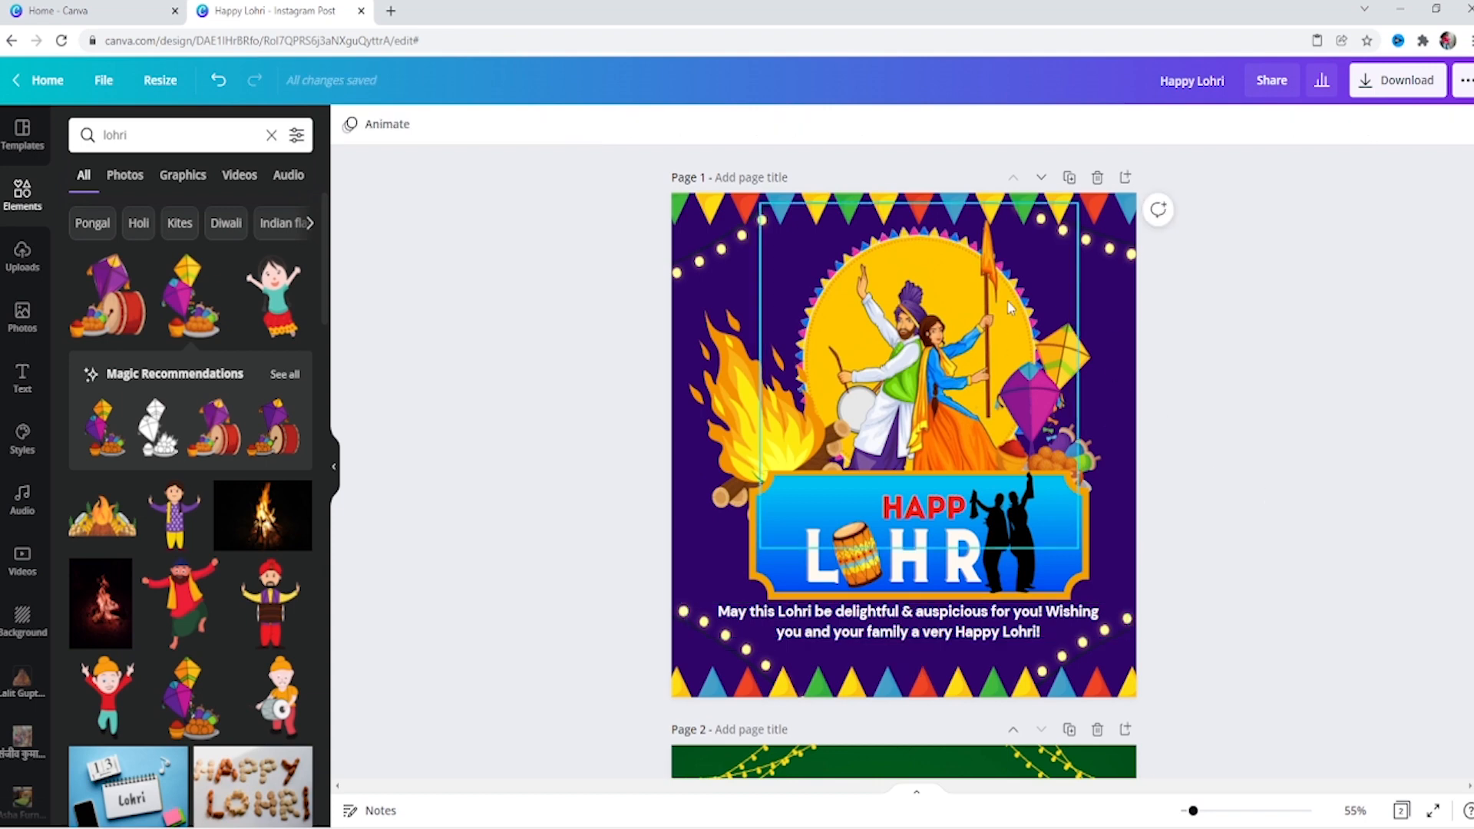
- Shrink the dancing couple illustration slightly and nudge it up a little above the blue banner
{"action": "left_click", "coordinate": [1076, 223]}
{"action": "left_click_drag", "start_coordinate": [1081, 206], "coordinate": [1070, 214]}
{"action": "left_click", "coordinate": [1280, 296]}
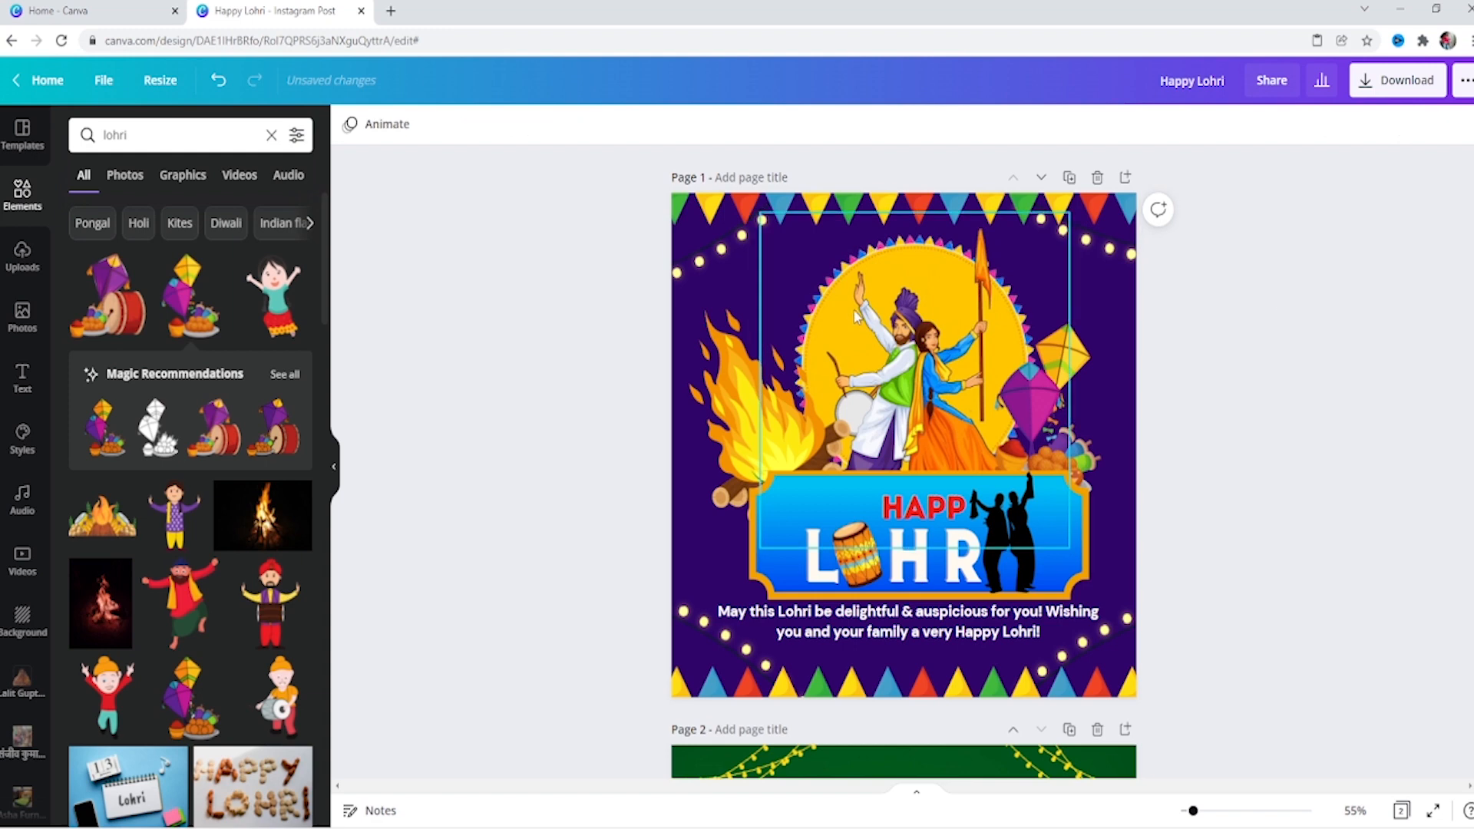
{"action": "left_click_drag", "start_coordinate": [855, 316], "coordinate": [855, 311]}
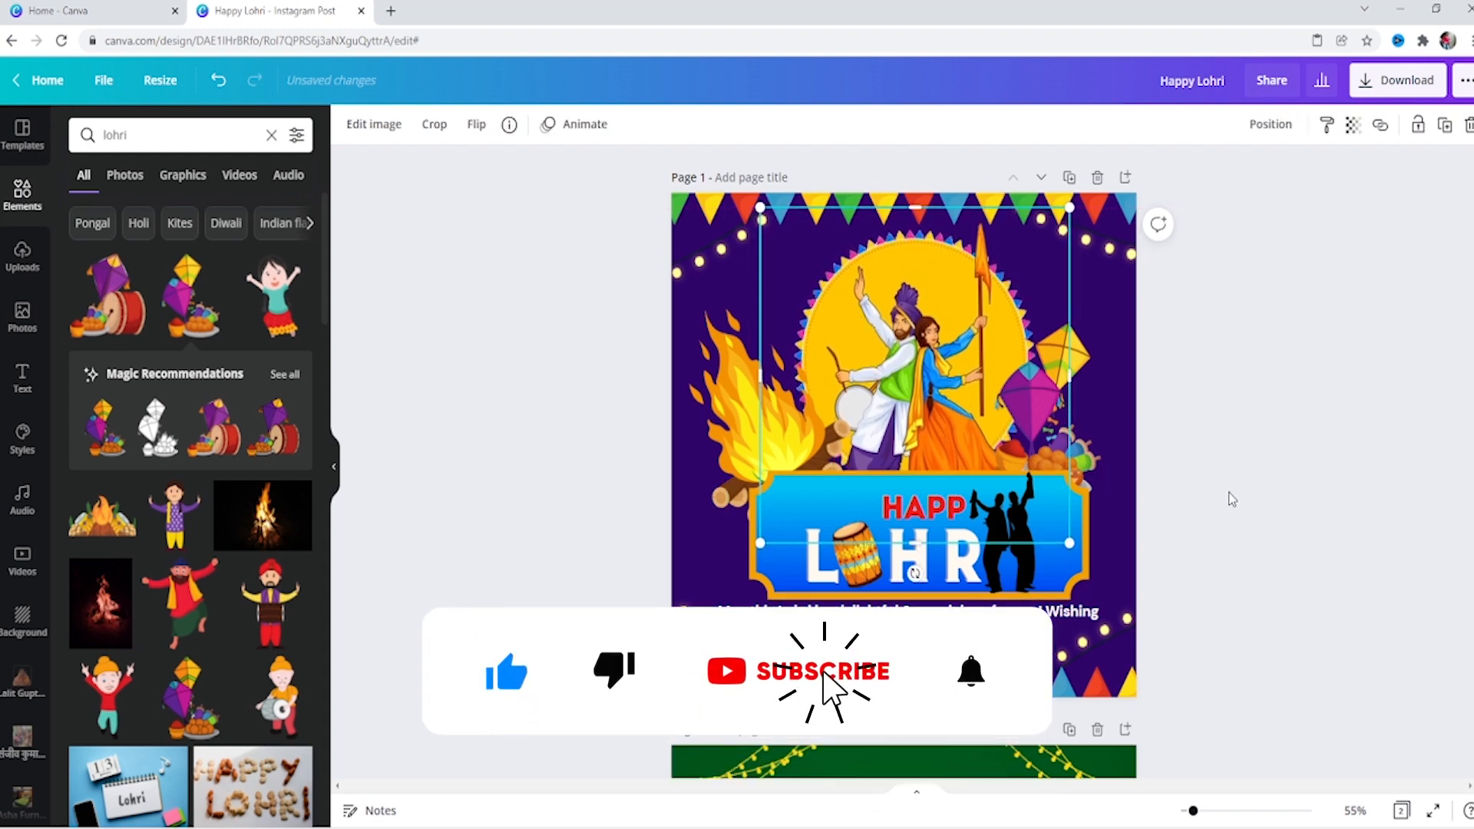
- Preview the Lohri post on page 1 in full screen, and leave the preview
{"action": "left_click", "coordinate": [970, 538]}
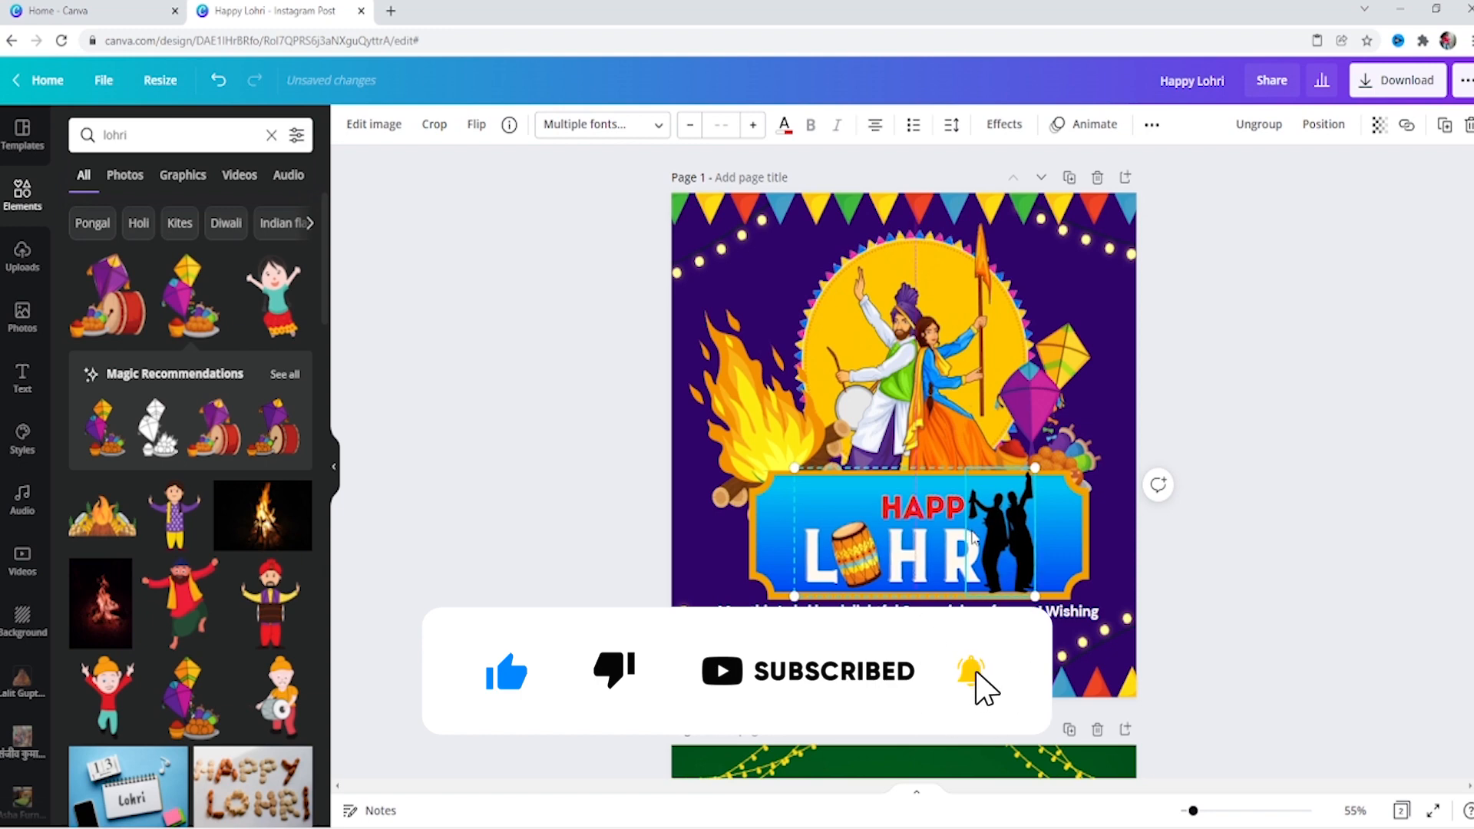
{"action": "left_click", "coordinate": [1271, 405]}
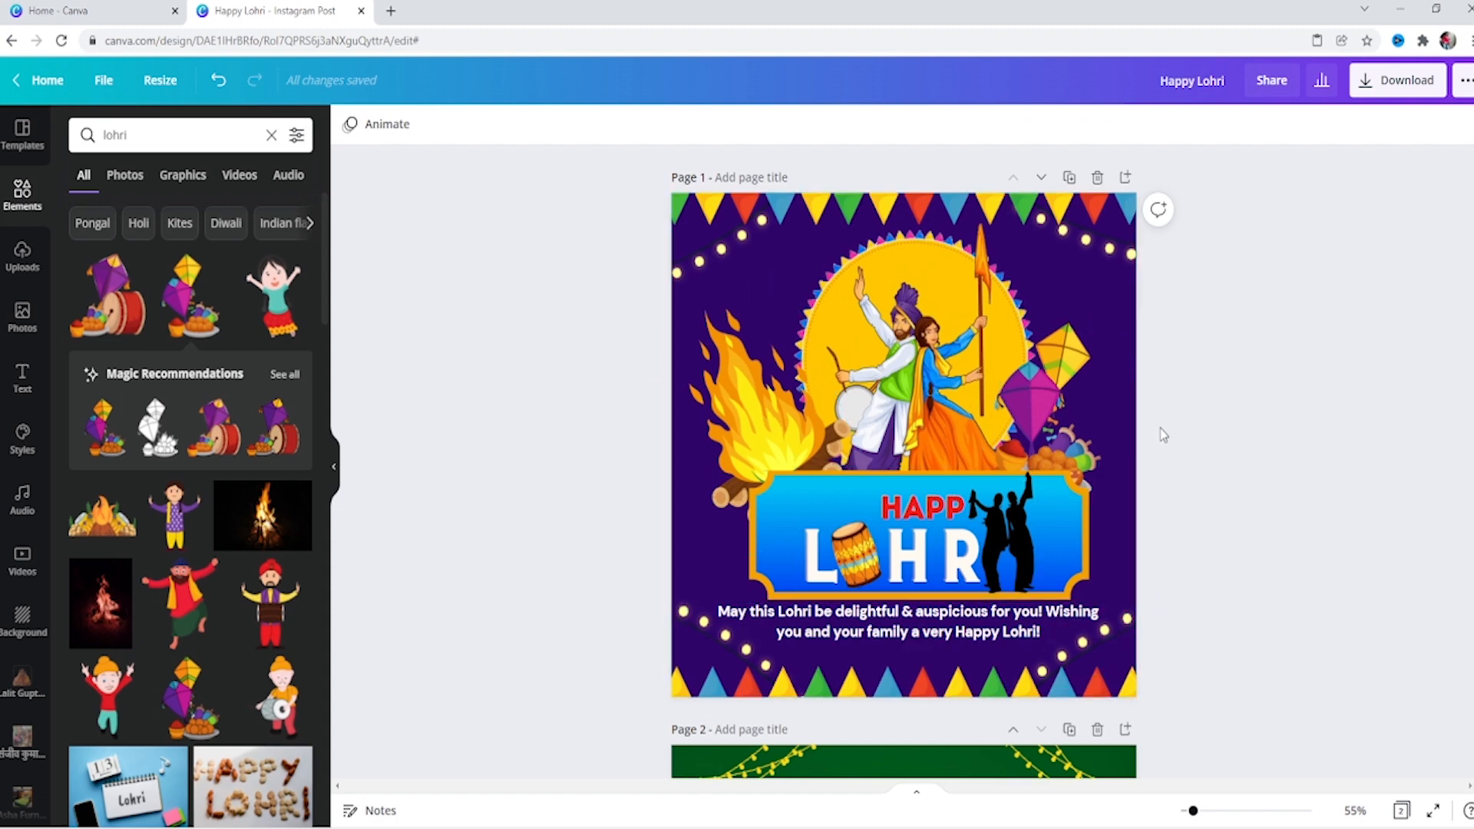
{"action": "left_click", "coordinate": [1432, 814]}
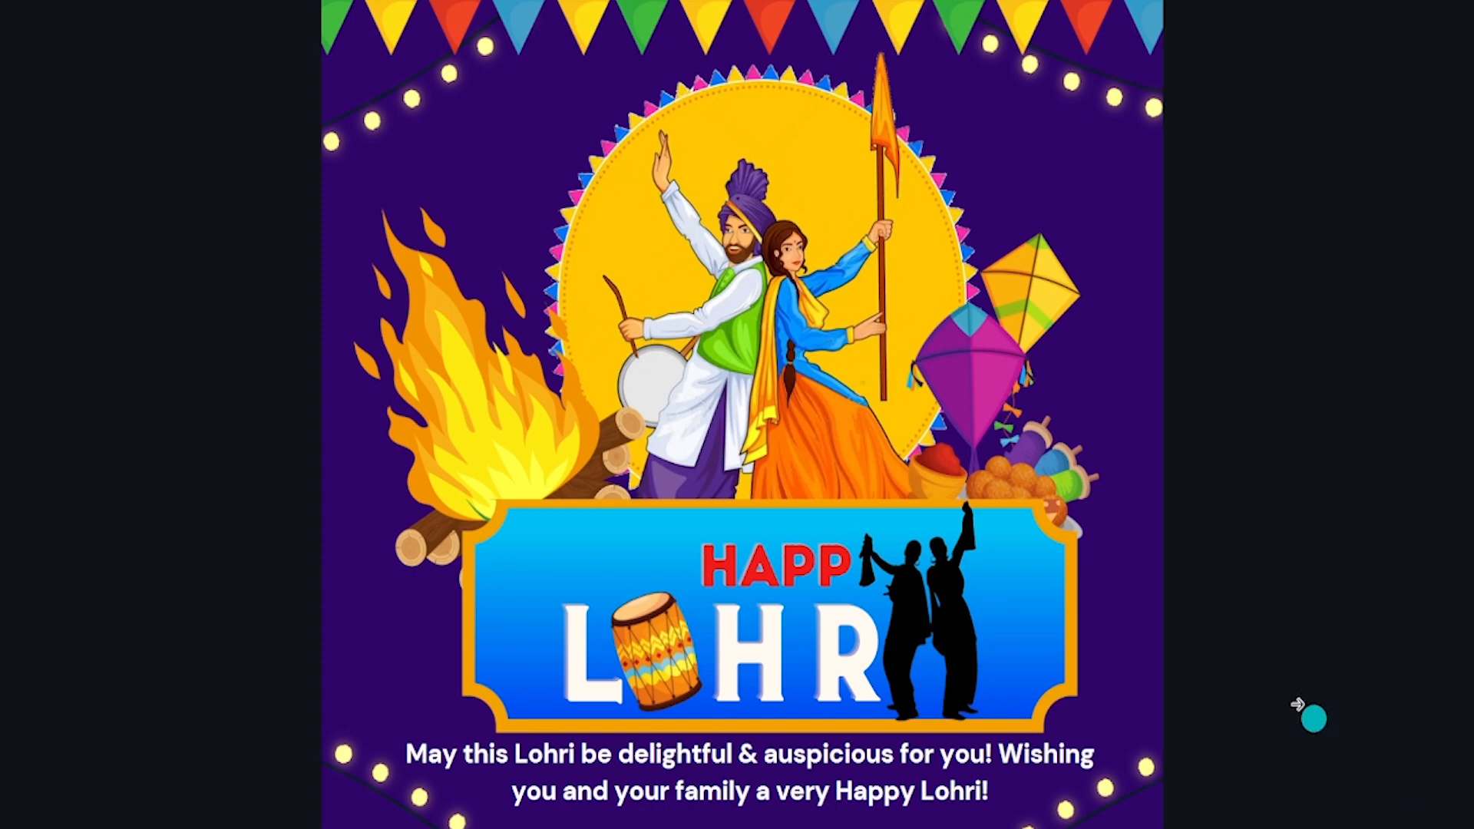
{"action": "key", "text": "Escape"}
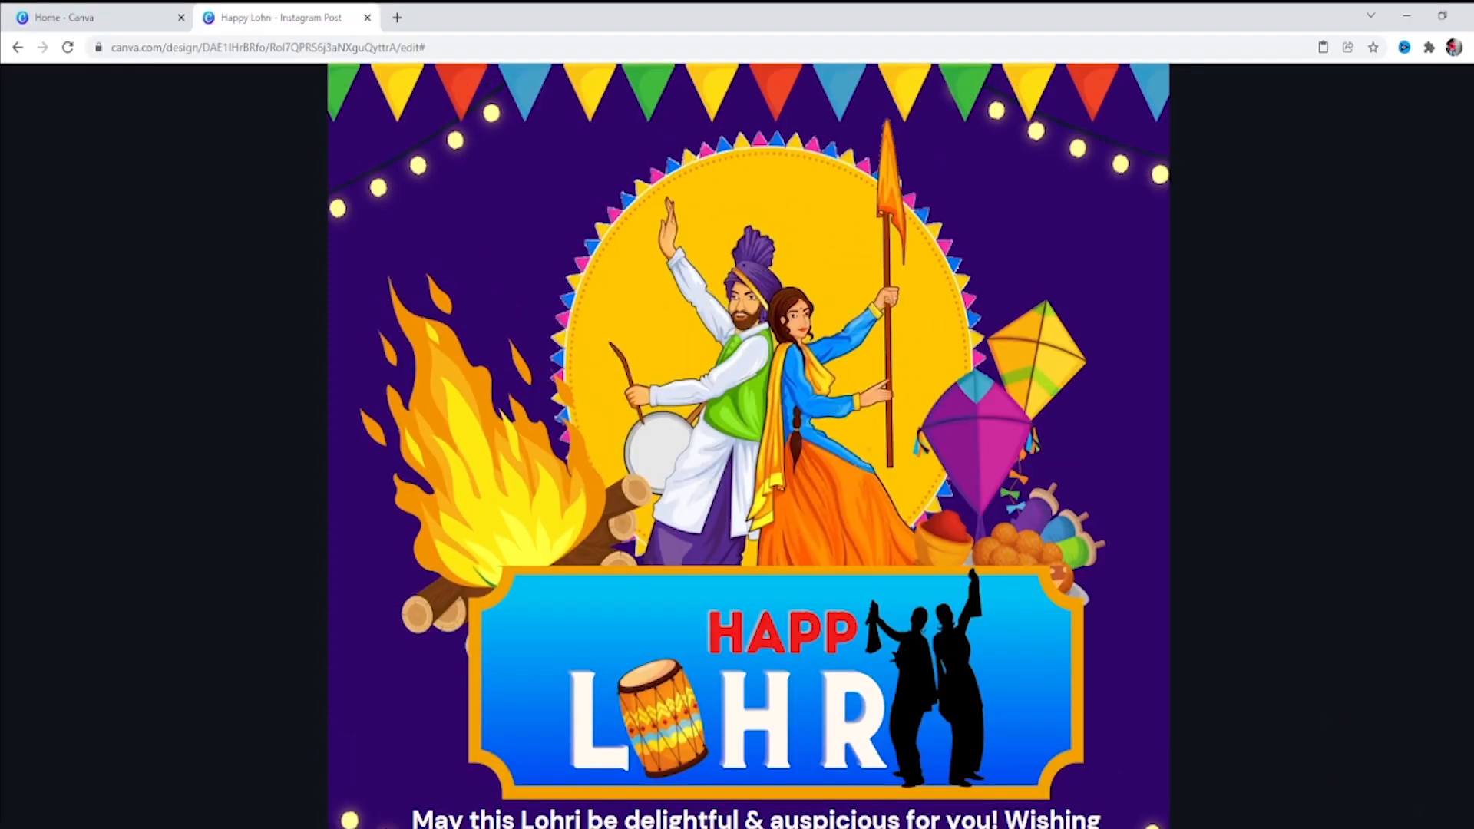